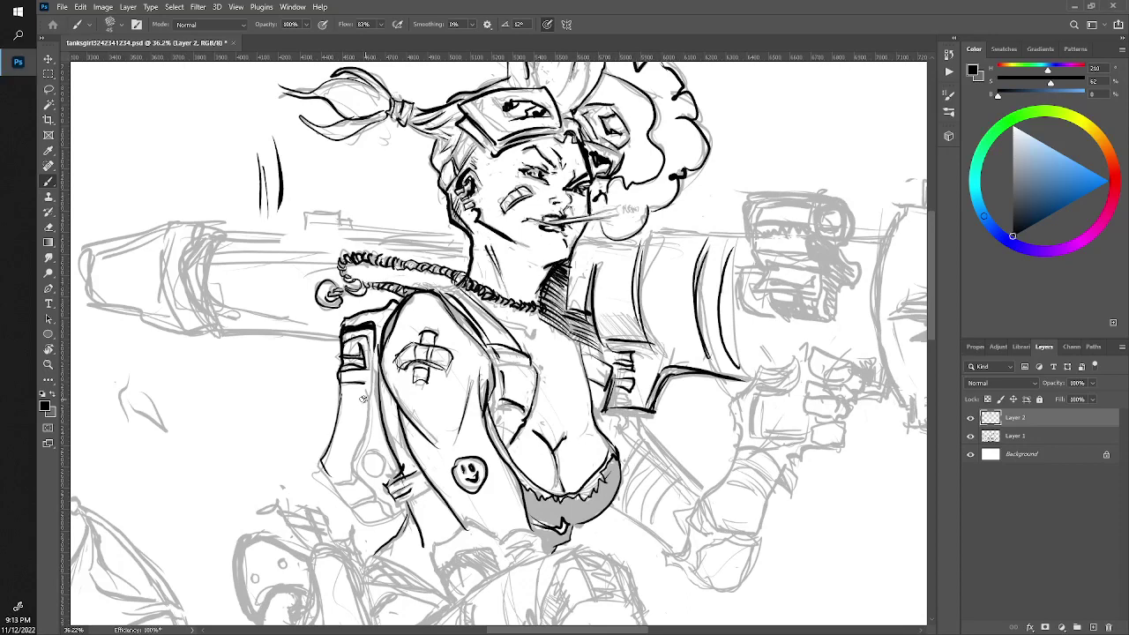
# Ink the lower left arm, the bag bottom's angular shape and curved edge, and the launcher's lower edge
pyautogui.moveTo(372, 350); pyautogui.dragTo(347, 507)
pyautogui.moveTo(319, 461)
pyautogui.mouseDown()
pyautogui.moveTo(368, 524)
pyautogui.moveTo(408, 506)
pyautogui.moveTo(396, 506)
pyautogui.mouseUp()
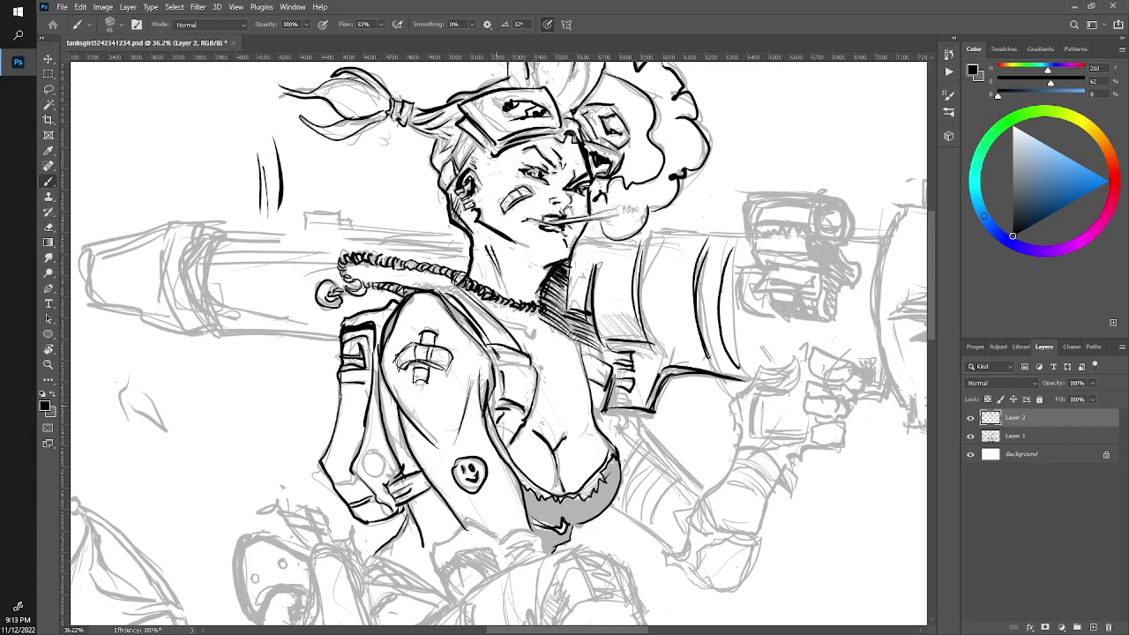
pyautogui.moveTo(438, 564)
pyautogui.mouseDown()
pyautogui.moveTo(451, 547)
pyautogui.moveTo(499, 562)
pyautogui.moveTo(432, 568)
pyautogui.mouseUp()
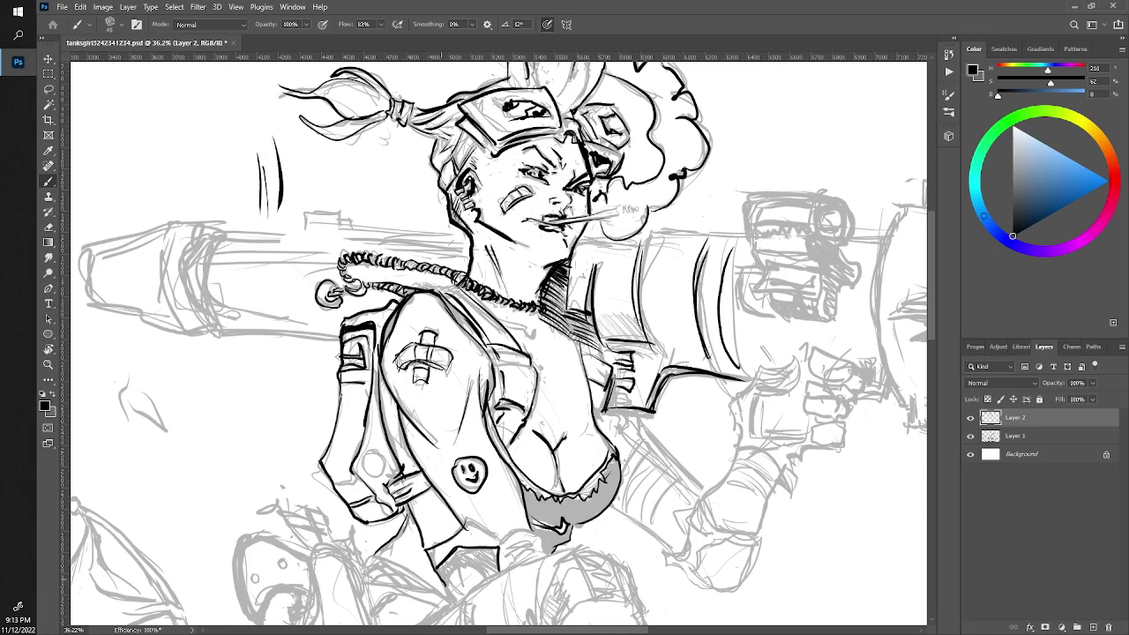
pyautogui.moveTo(469, 519)
pyautogui.mouseDown()
pyautogui.moveTo(500, 536)
pyautogui.moveTo(545, 535)
pyautogui.moveTo(511, 554)
pyautogui.moveTo(544, 548)
pyautogui.moveTo(455, 603)
pyautogui.mouseUp()
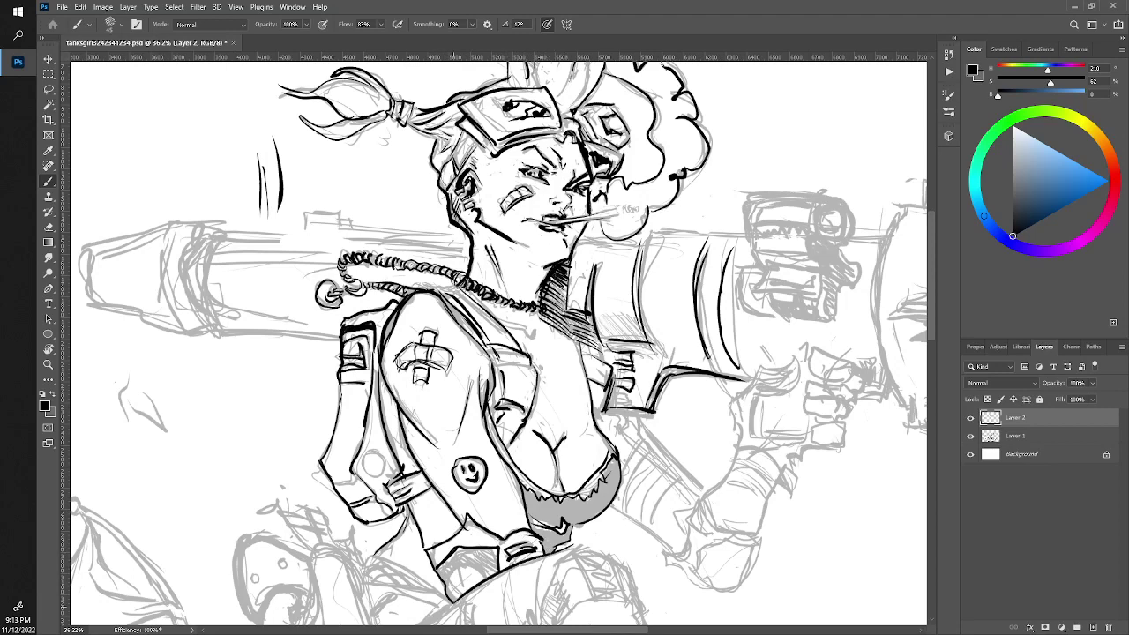
pyautogui.moveTo(566, 543)
pyautogui.mouseDown()
pyautogui.moveTo(633, 575)
pyautogui.moveTo(639, 616)
pyautogui.mouseUp()
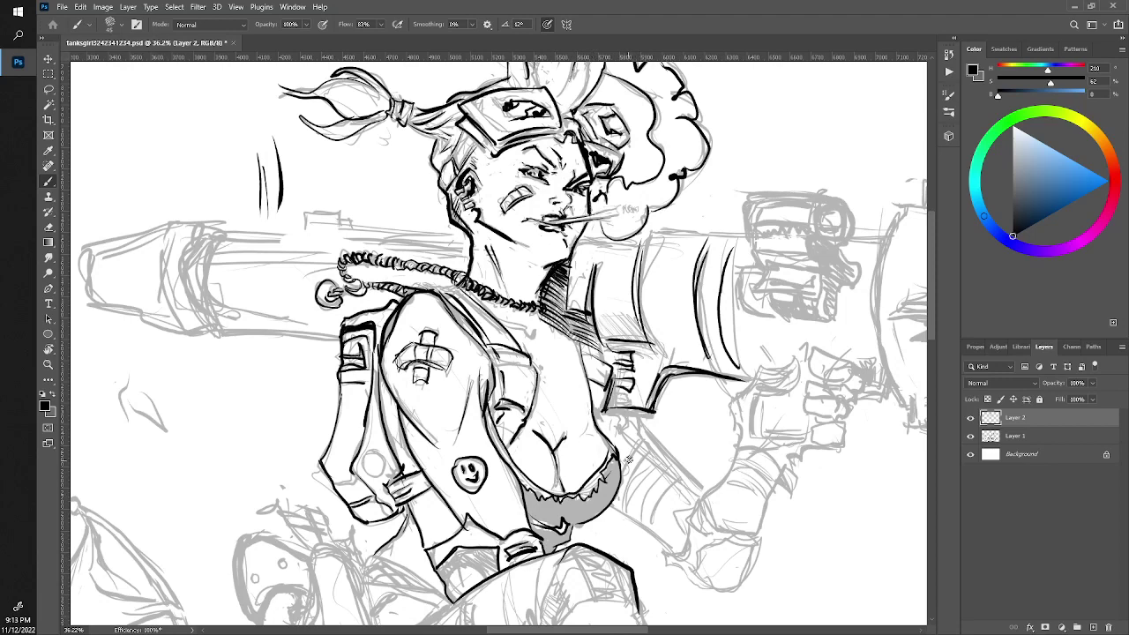
pyautogui.moveTo(652, 414); pyautogui.dragTo(603, 404)
# Zoom out to see the figure, then ink the spiky hair strands
pyautogui.press('z')
pyautogui.moveTo(318, 416)
pyautogui.mouseDown()
pyautogui.moveTo(303, 336)
pyautogui.moveTo(380, 336)
pyautogui.moveTo(340, 451)
pyautogui.mouseUp()
pyautogui.press('b')
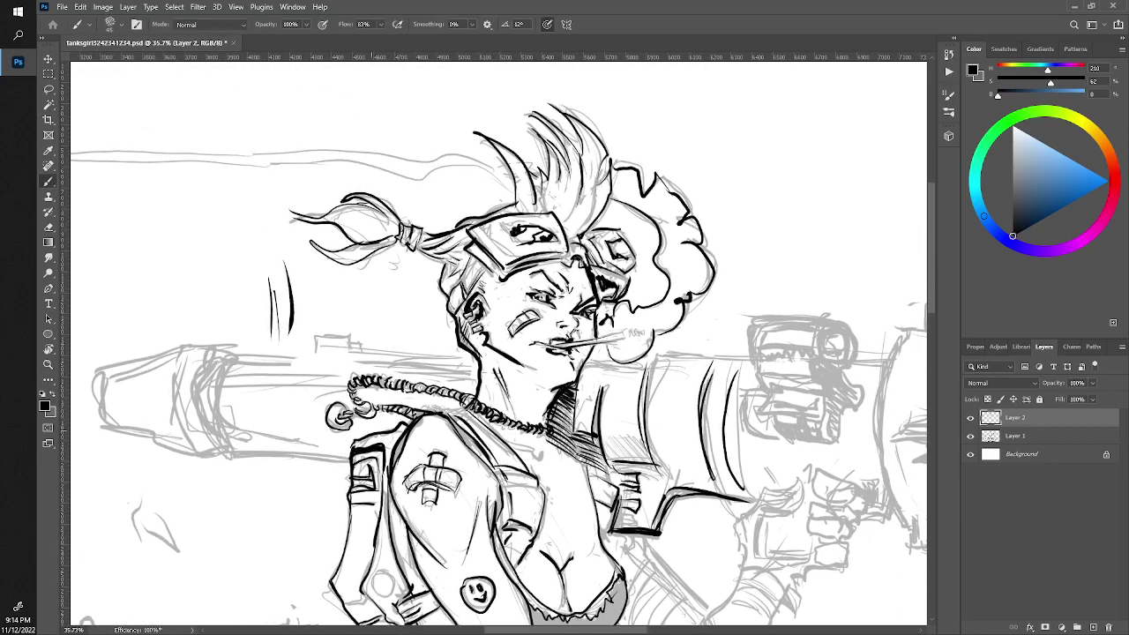
pyautogui.moveTo(570, 217); pyautogui.dragTo(578, 166)
pyautogui.moveTo(598, 217); pyautogui.dragTo(591, 173)
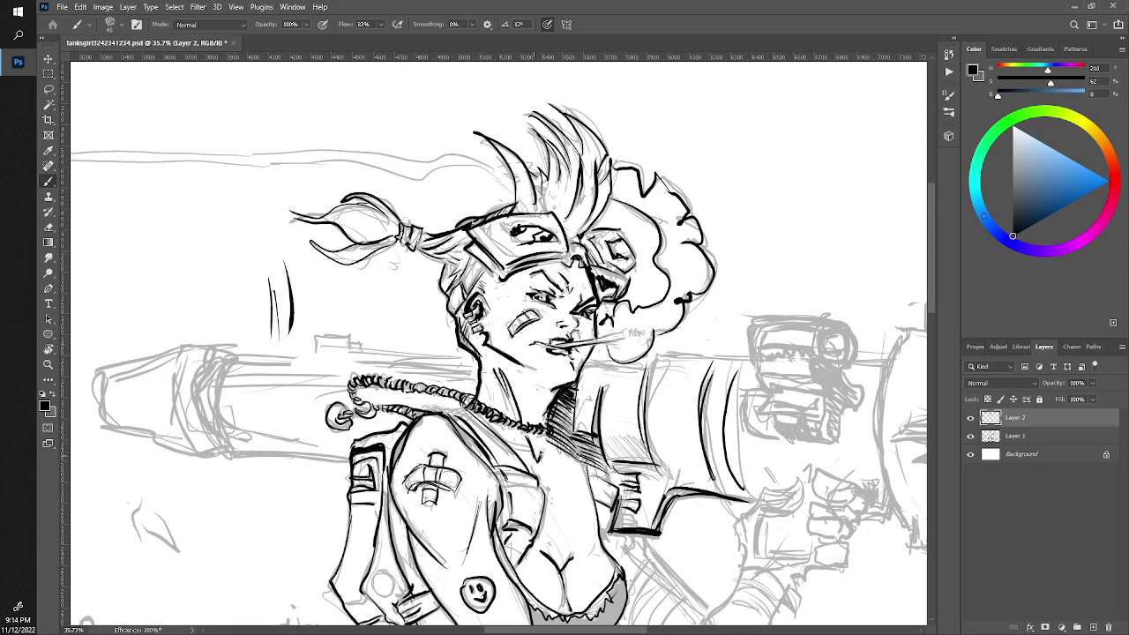
# Ink a short chest line, the goggles' lower edge and a darker cigarette tip
pyautogui.moveTo(531, 453); pyautogui.dragTo(501, 441)
pyautogui.scroll(-2, 389, 410)
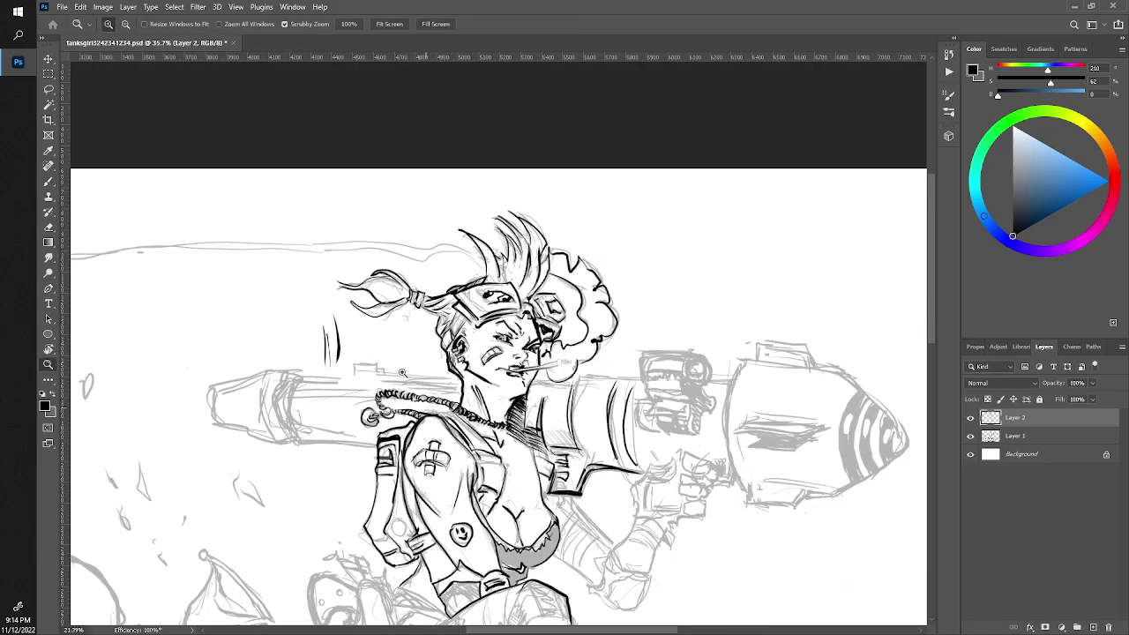
pyautogui.scroll(-1, 389, 410)
pyautogui.scroll(3, 401, 410)
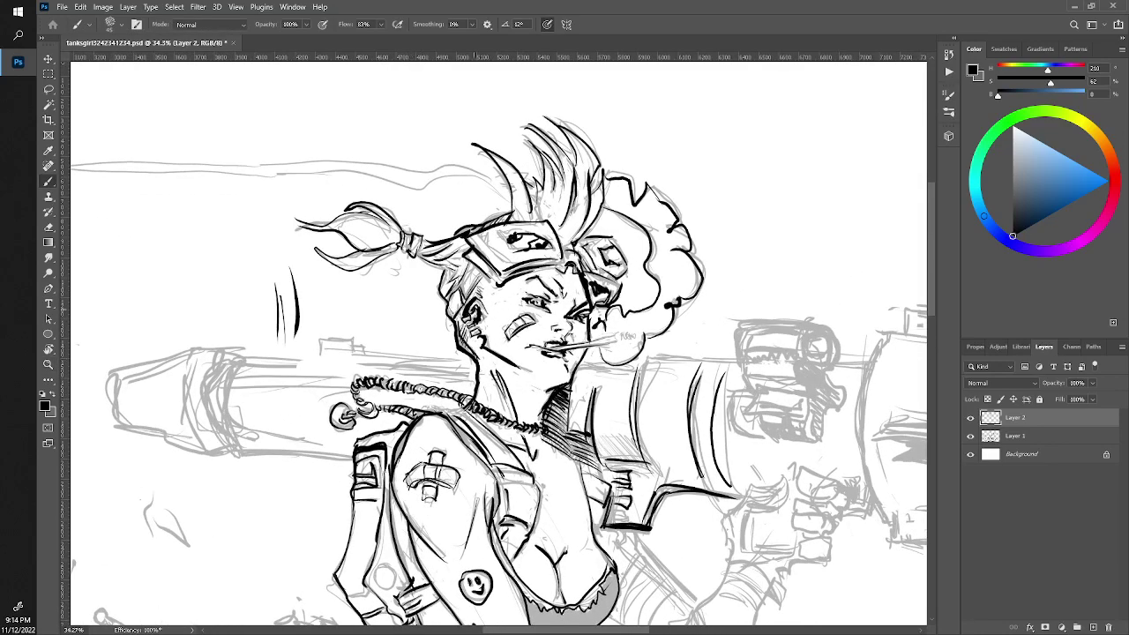
pyautogui.moveTo(480, 242); pyautogui.dragTo(509, 266)
pyautogui.moveTo(621, 333)
pyautogui.mouseDown()
pyautogui.moveTo(634, 340)
pyautogui.moveTo(614, 326)
pyautogui.moveTo(596, 330)
pyautogui.moveTo(610, 344)
pyautogui.moveTo(582, 346)
pyautogui.moveTo(608, 333)
pyautogui.moveTo(553, 351)
pyautogui.mouseUp()
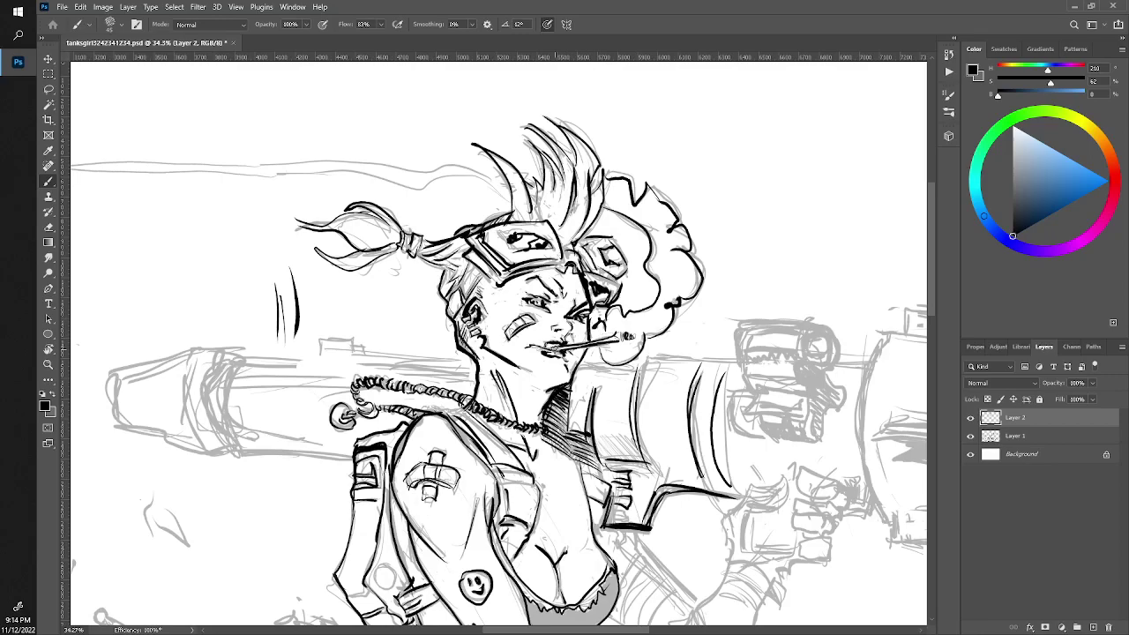
# Ink the leg outline and cuff, hatching, and curved stripe lines on the shorts
pyautogui.moveTo(331, 459); pyautogui.dragTo(311, 192)
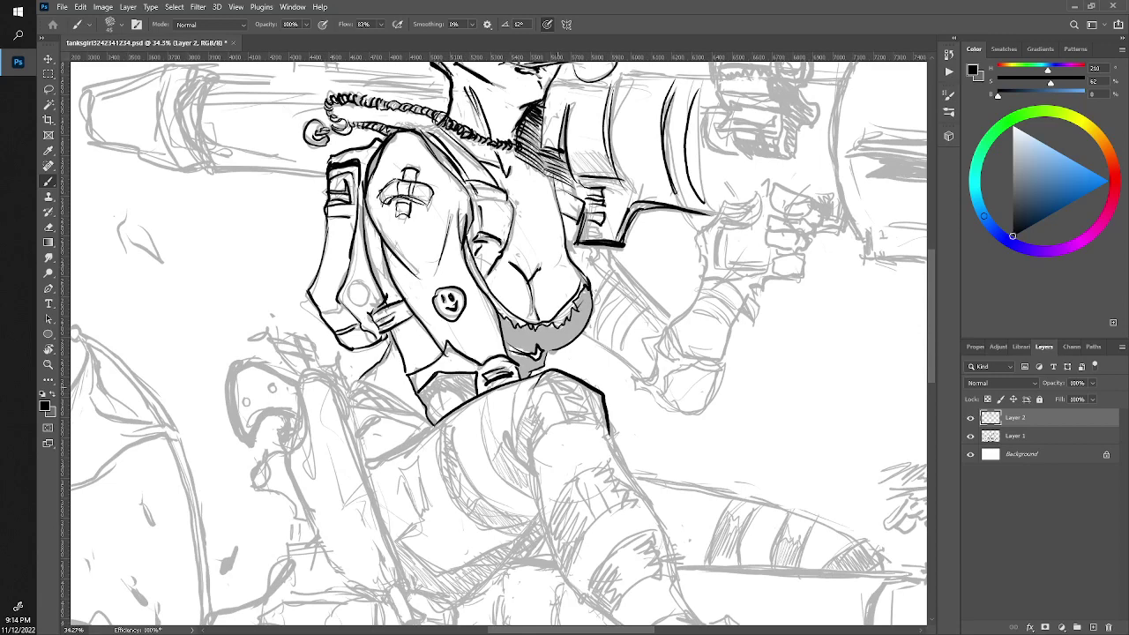
pyautogui.moveTo(546, 420); pyautogui.dragTo(527, 449)
pyautogui.moveTo(535, 394)
pyautogui.mouseDown()
pyautogui.moveTo(509, 445)
pyautogui.moveTo(534, 472)
pyautogui.moveTo(583, 597)
pyautogui.mouseUp()
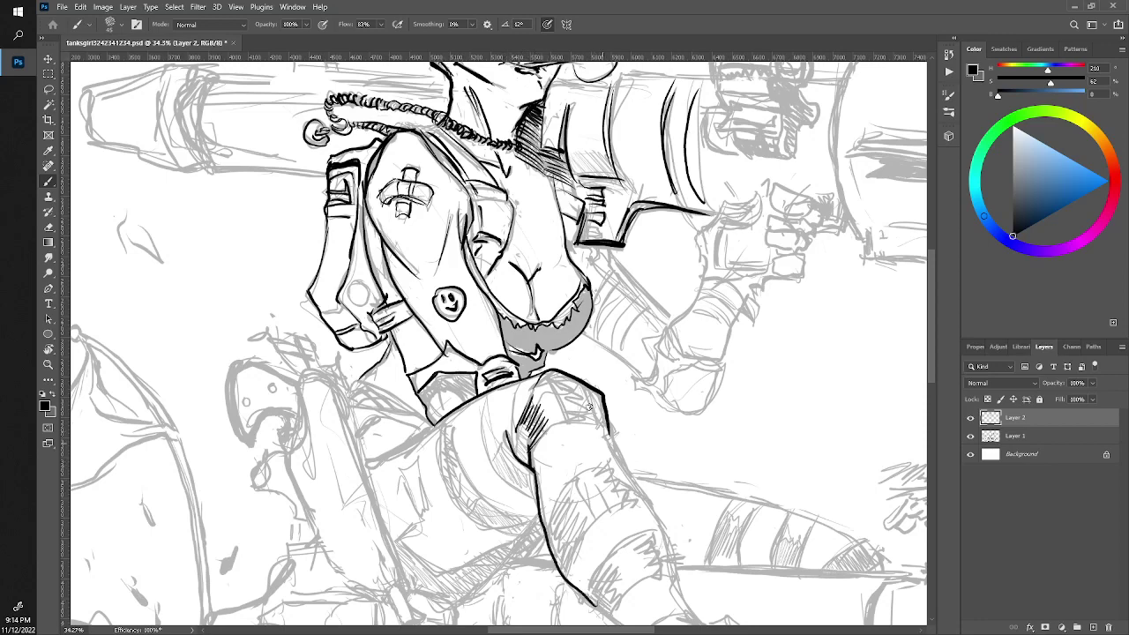
pyautogui.moveTo(545, 374)
pyautogui.mouseDown()
pyautogui.moveTo(607, 430)
pyautogui.moveTo(525, 459)
pyautogui.mouseUp()
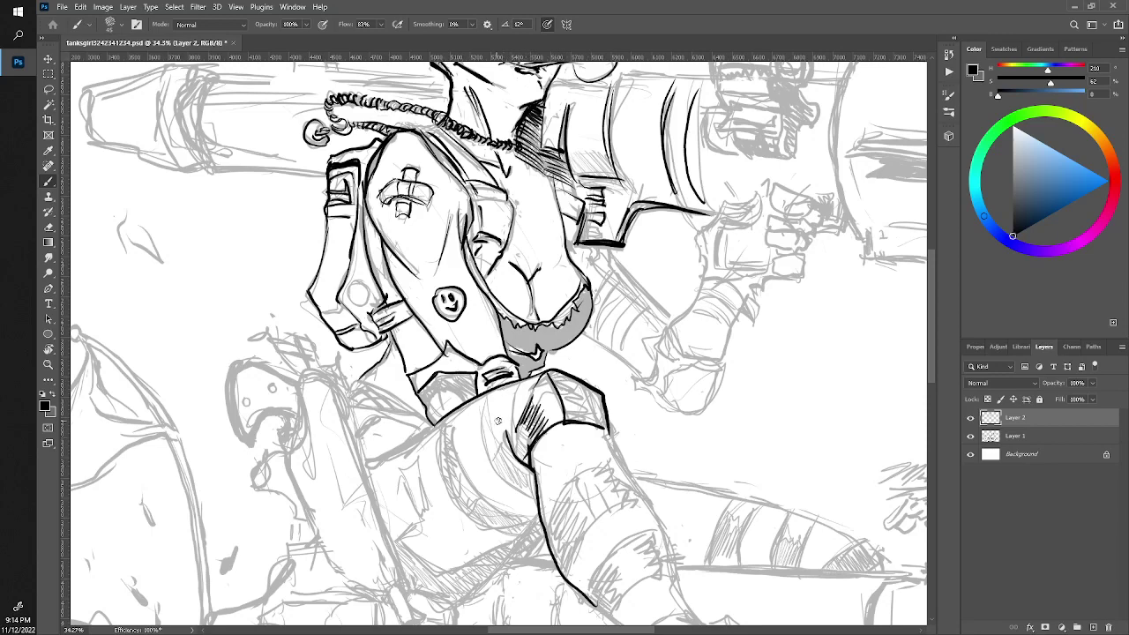
pyautogui.moveTo(485, 399)
pyautogui.mouseDown()
pyautogui.moveTo(483, 457)
pyautogui.moveTo(531, 499)
pyautogui.mouseUp()
pyautogui.moveTo(454, 410)
pyautogui.mouseDown()
pyautogui.moveTo(470, 478)
pyautogui.moveTo(532, 512)
pyautogui.mouseUp()
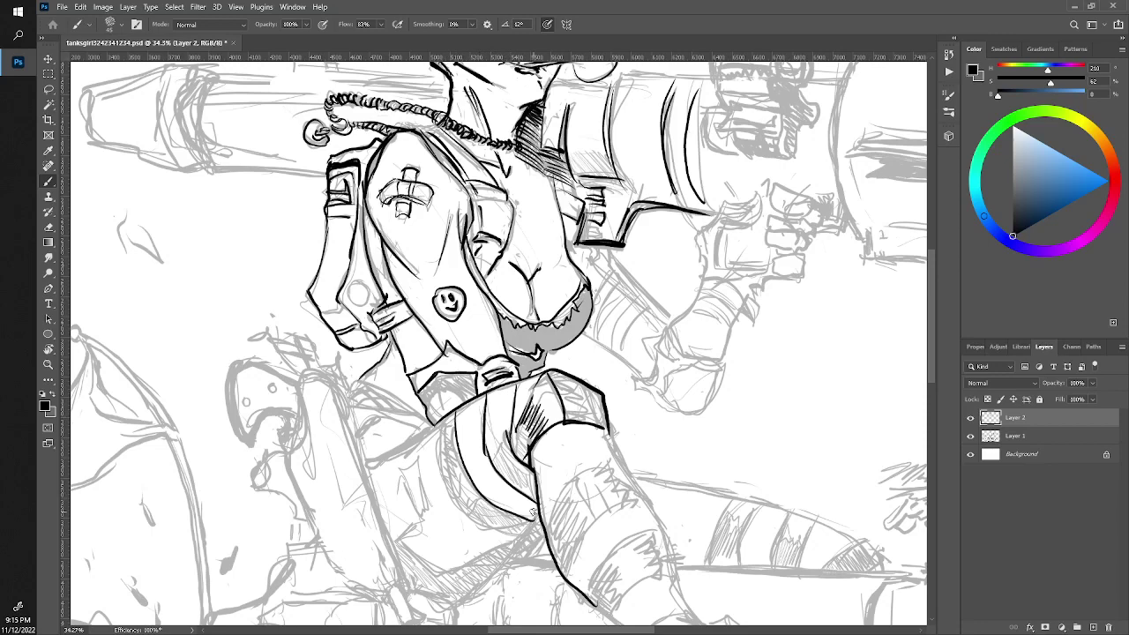
pyautogui.moveTo(441, 430); pyautogui.dragTo(521, 529)
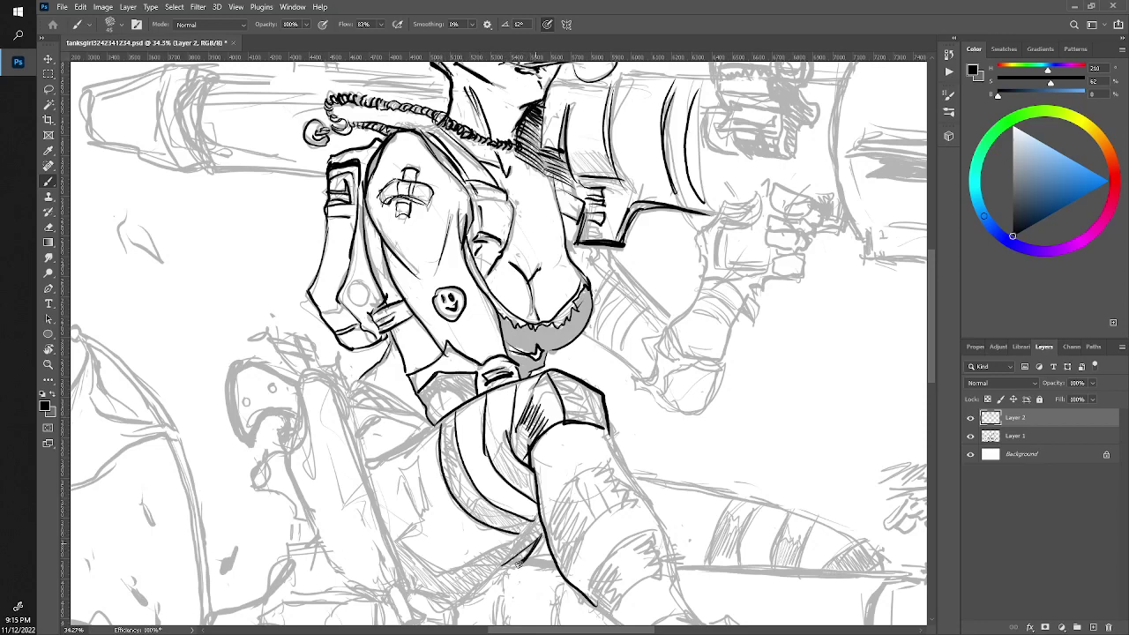
pyautogui.moveTo(538, 527)
pyautogui.mouseDown()
pyautogui.moveTo(507, 560)
pyautogui.moveTo(534, 531)
pyautogui.mouseUp()
# Zoom in on the backpack and ink a peace symbol inside the round strap patch
pyautogui.press('z')
pyautogui.moveTo(385, 397); pyautogui.dragTo(352, 397)
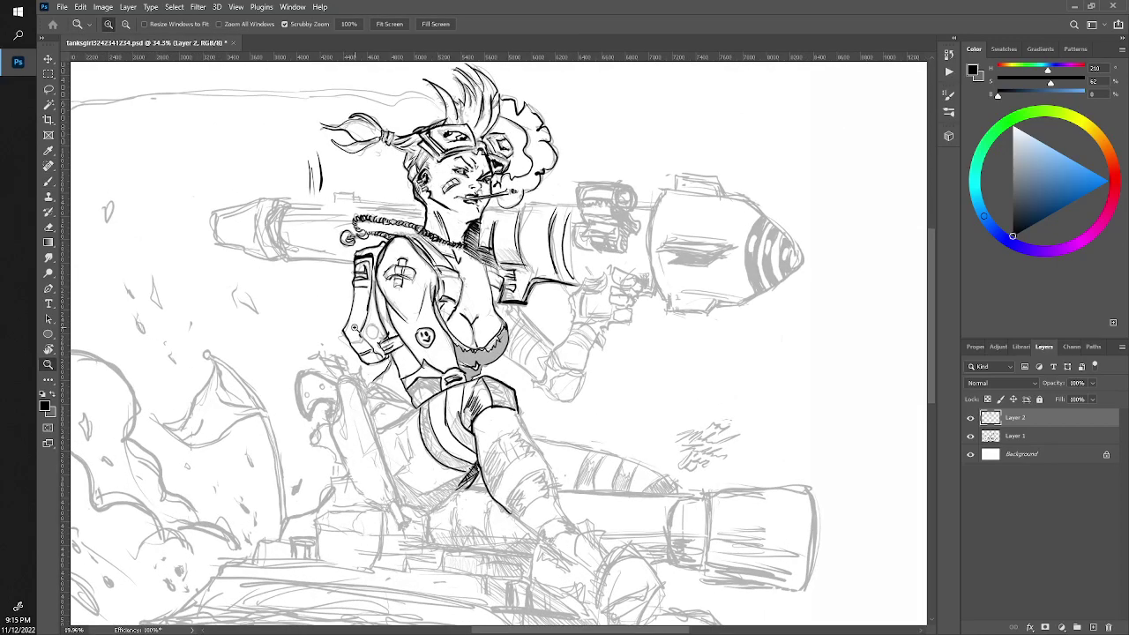
pyautogui.moveTo(353, 397)
pyautogui.mouseDown()
pyautogui.moveTo(382, 363)
pyautogui.moveTo(390, 589)
pyautogui.mouseUp()
pyautogui.press('b')
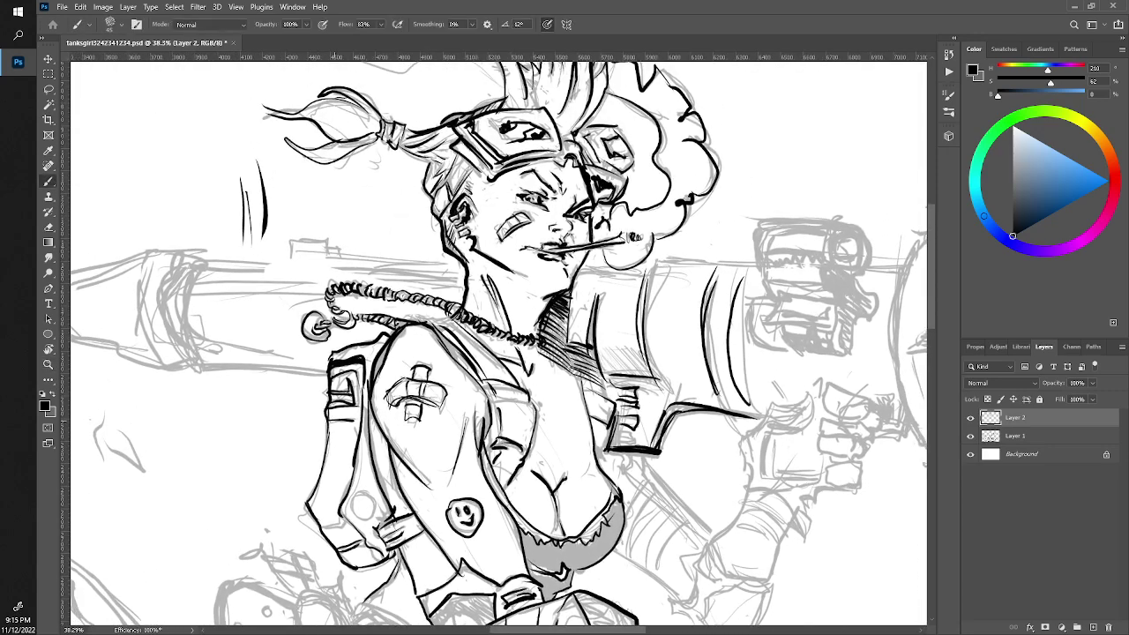
pyautogui.press('e')
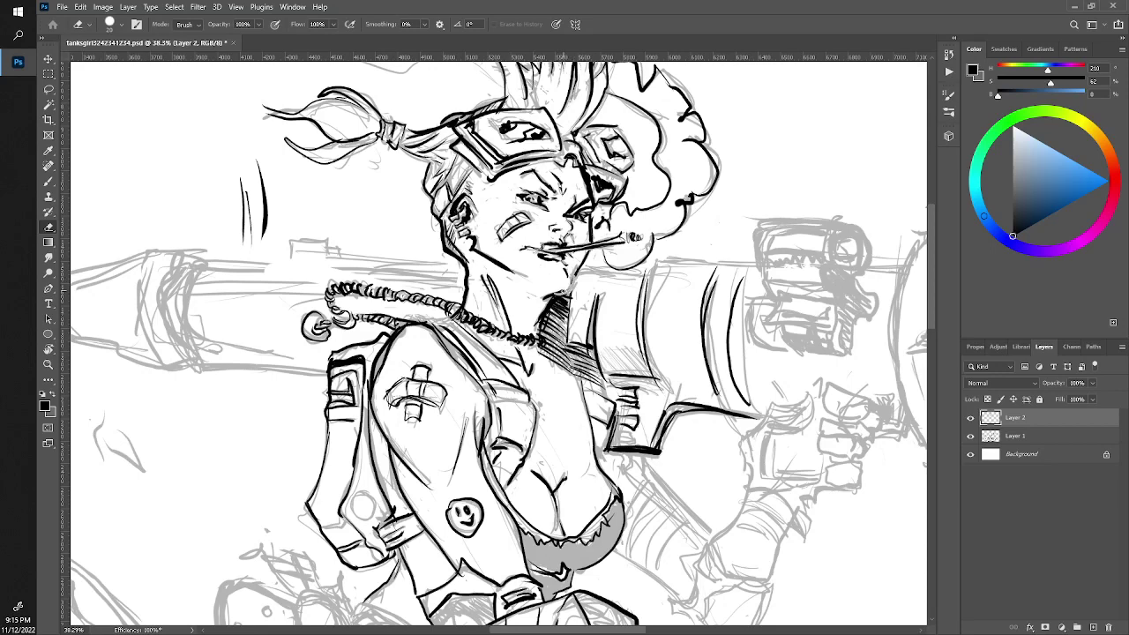
pyautogui.press('b')
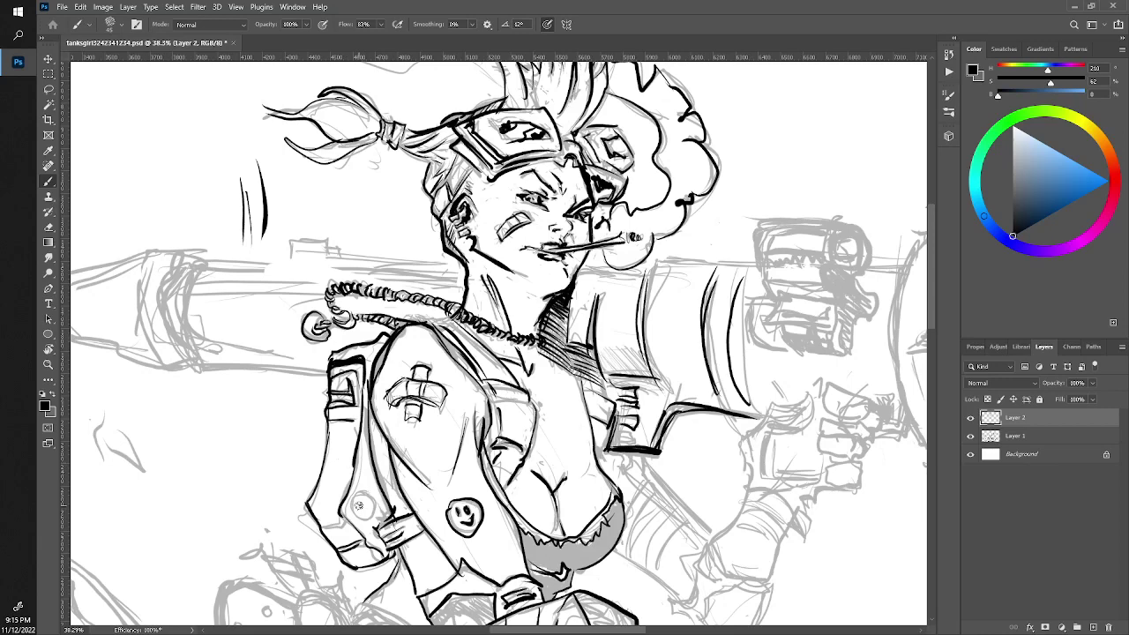
pyautogui.moveTo(357, 501); pyautogui.dragTo(360, 508)
pyautogui.moveTo(360, 509)
pyautogui.mouseDown()
pyautogui.moveTo(363, 499)
pyautogui.moveTo(344, 534)
pyautogui.moveTo(319, 530)
pyautogui.mouseUp()
# Hatch the upper-left backpack panel and zoom closer on the backpack bottom and waist
pyautogui.moveTo(353, 388)
pyautogui.mouseDown()
pyautogui.moveTo(328, 402)
pyautogui.moveTo(342, 401)
pyautogui.moveTo(335, 370)
pyautogui.moveTo(362, 379)
pyautogui.mouseUp()
pyautogui.press('z')
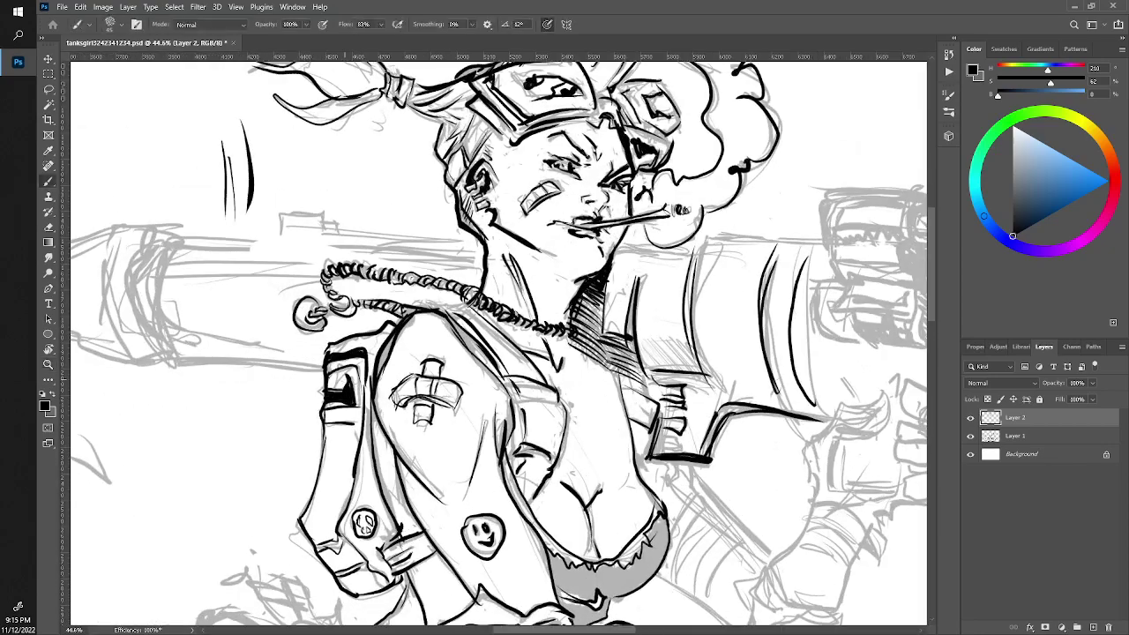
pyautogui.press('b')
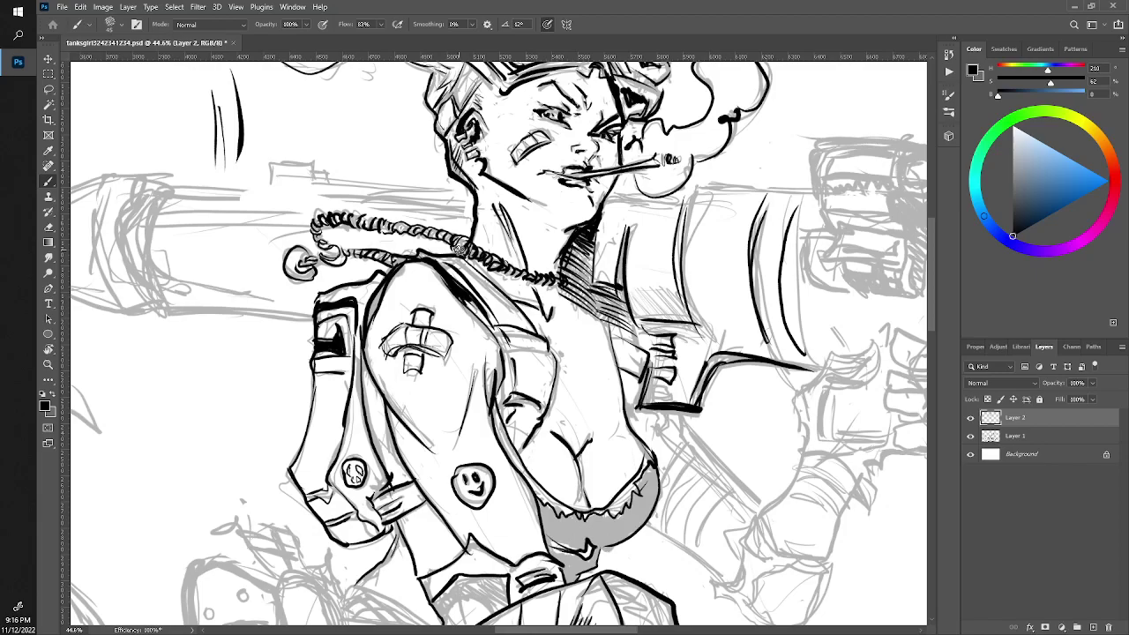
pyautogui.press('z')
pyautogui.moveTo(371, 397)
pyautogui.mouseDown()
pyautogui.moveTo(415, 394)
pyautogui.moveTo(379, 393)
pyautogui.mouseUp()
pyautogui.scroll(-5, 379, 394)
# Ink the jacket edge and hem at the waist and the long curved edge left of it
pyautogui.press('b')
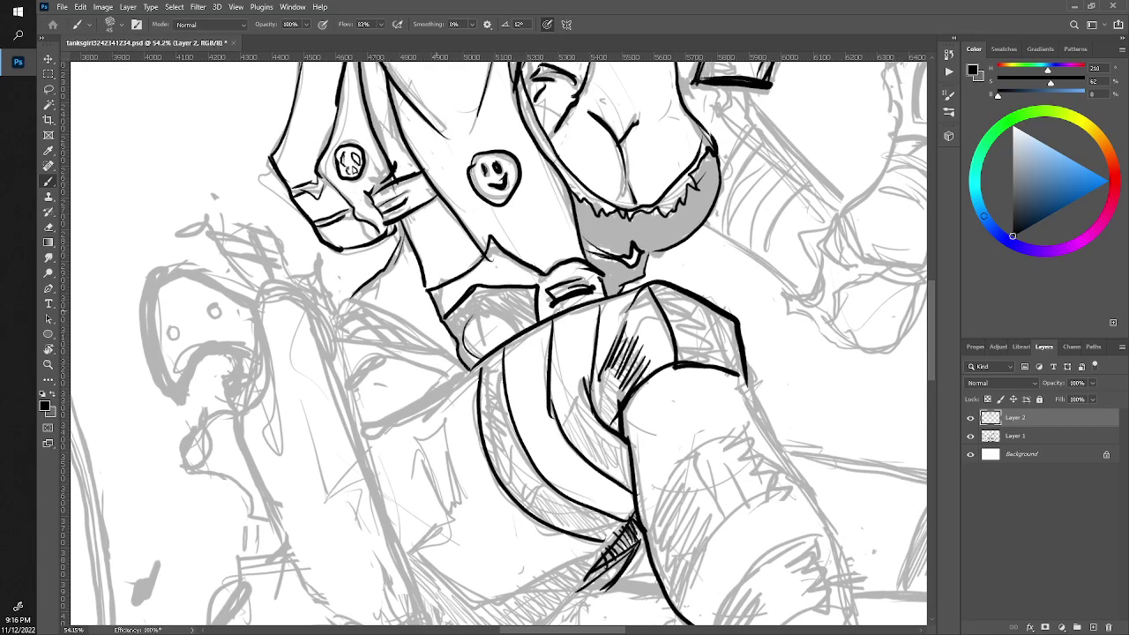
pyautogui.moveTo(359, 303)
pyautogui.mouseDown()
pyautogui.moveTo(333, 324)
pyautogui.moveTo(443, 356)
pyautogui.mouseUp()
pyautogui.moveTo(344, 340); pyautogui.dragTo(463, 369)
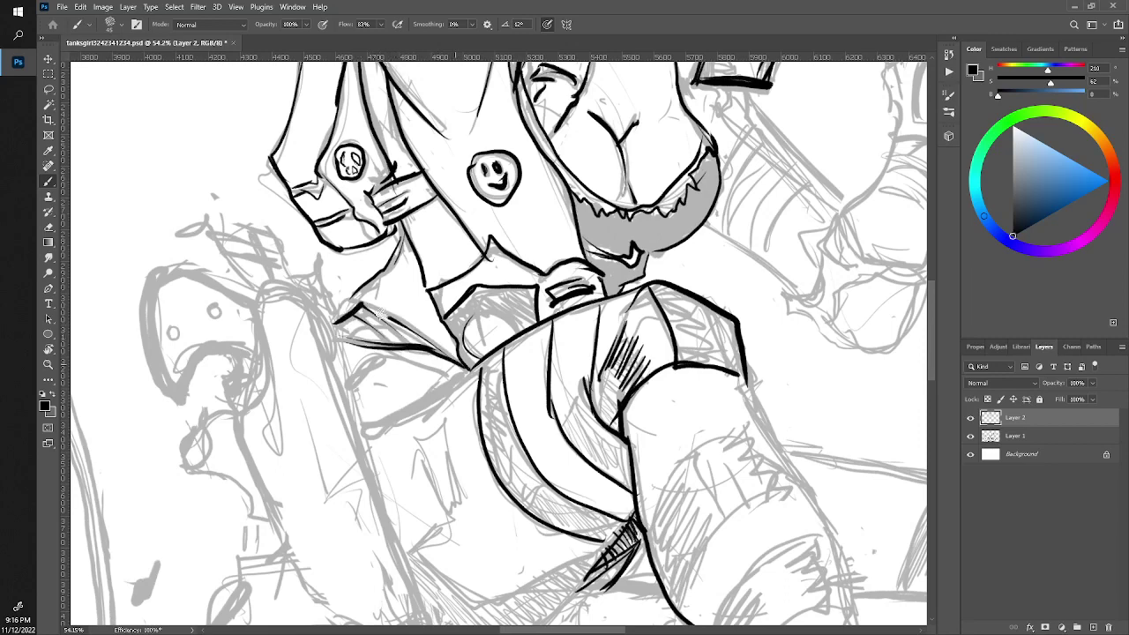
pyautogui.moveTo(360, 300); pyautogui.dragTo(335, 315)
pyautogui.moveTo(267, 325); pyautogui.dragTo(236, 409)
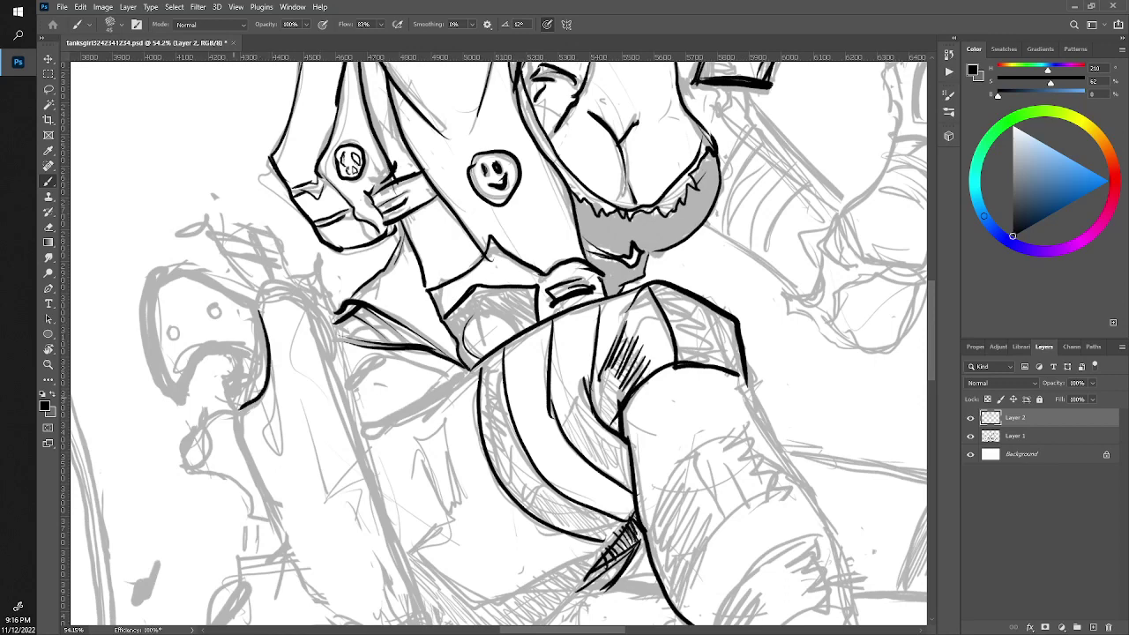
pyautogui.moveTo(267, 344); pyautogui.dragTo(231, 410)
pyautogui.moveTo(263, 351)
pyautogui.mouseDown()
pyautogui.moveTo(311, 293)
pyautogui.moveTo(414, 601)
pyautogui.mouseUp()
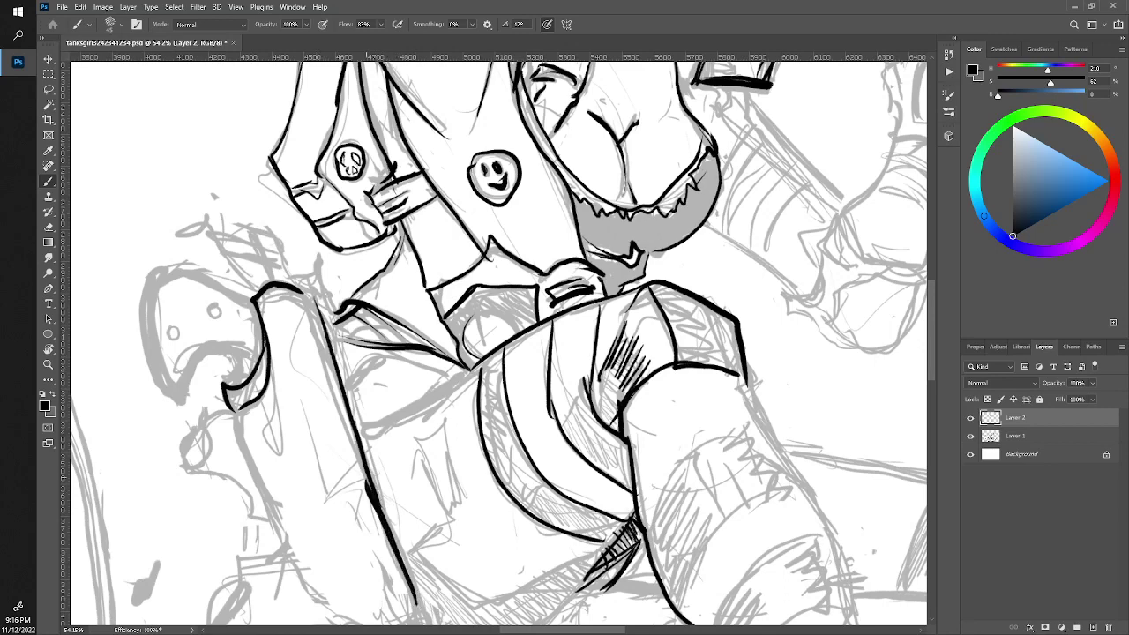
# Ink the jagged shapes left of the jacket and outline the grey hooked shape
pyautogui.moveTo(319, 258); pyautogui.dragTo(298, 275)
pyautogui.moveTo(240, 222)
pyautogui.mouseDown()
pyautogui.moveTo(276, 235)
pyautogui.moveTo(282, 254)
pyautogui.moveTo(266, 282)
pyautogui.moveTo(252, 245)
pyautogui.mouseUp()
pyautogui.moveTo(210, 240); pyautogui.dragTo(251, 265)
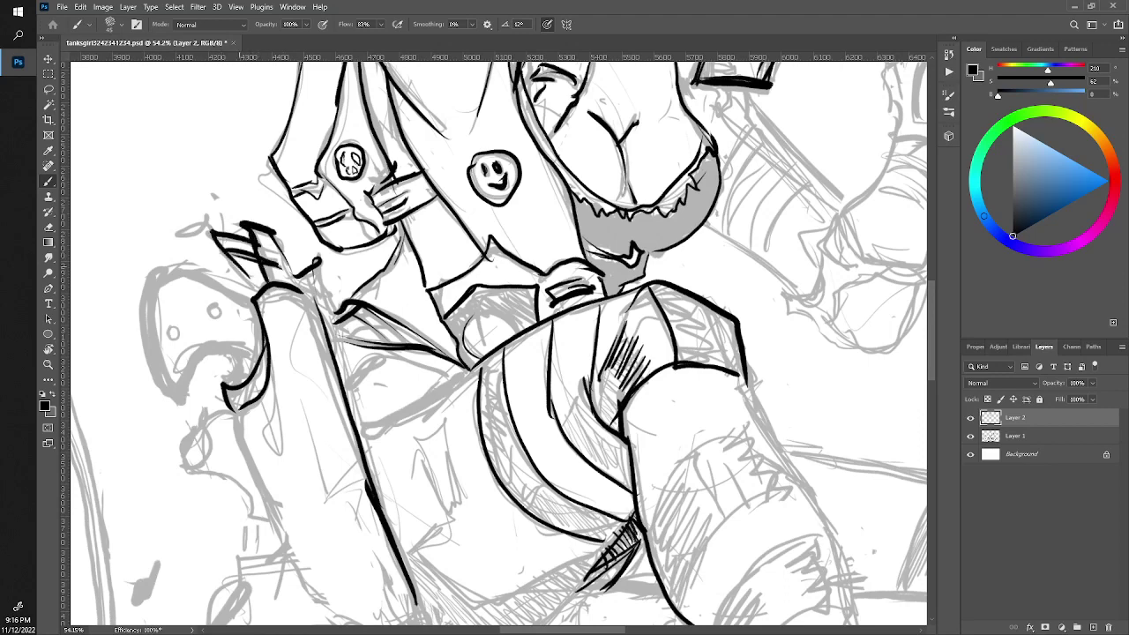
pyautogui.moveTo(206, 221)
pyautogui.mouseDown()
pyautogui.moveTo(180, 240)
pyautogui.moveTo(217, 268)
pyautogui.mouseUp()
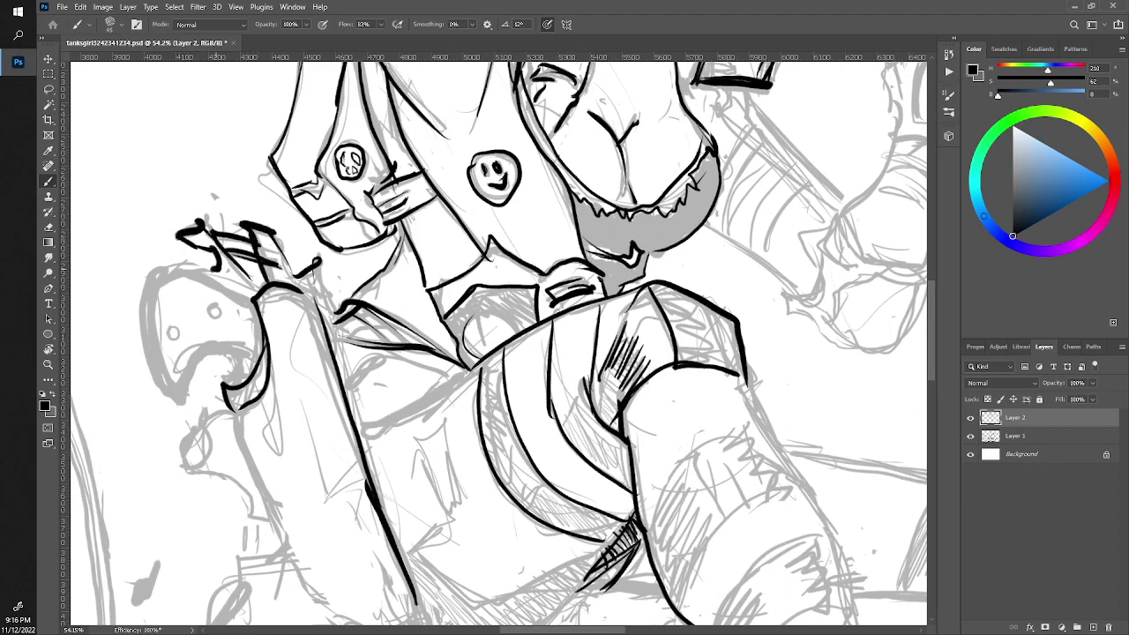
pyautogui.moveTo(251, 356)
pyautogui.mouseDown()
pyautogui.moveTo(188, 380)
pyautogui.moveTo(157, 374)
pyautogui.moveTo(187, 381)
pyautogui.mouseUp()
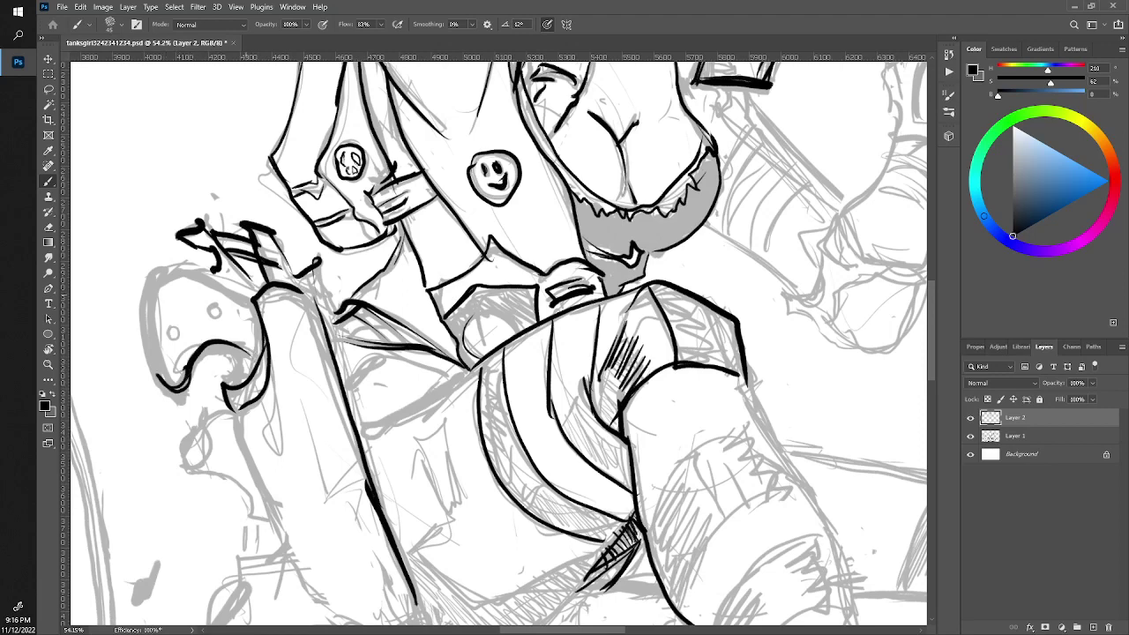
pyautogui.moveTo(247, 293)
pyautogui.mouseDown()
pyautogui.moveTo(155, 275)
pyautogui.moveTo(173, 386)
pyautogui.mouseUp()
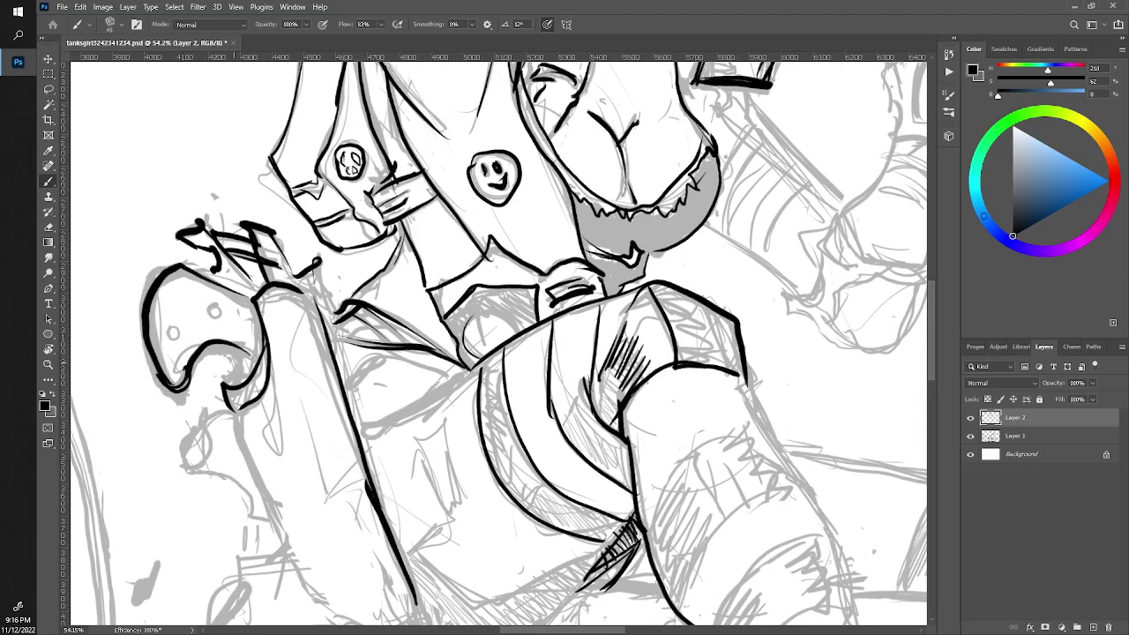
pyautogui.moveTo(218, 353)
pyautogui.mouseDown()
pyautogui.moveTo(241, 370)
pyautogui.moveTo(210, 348)
pyautogui.mouseUp()
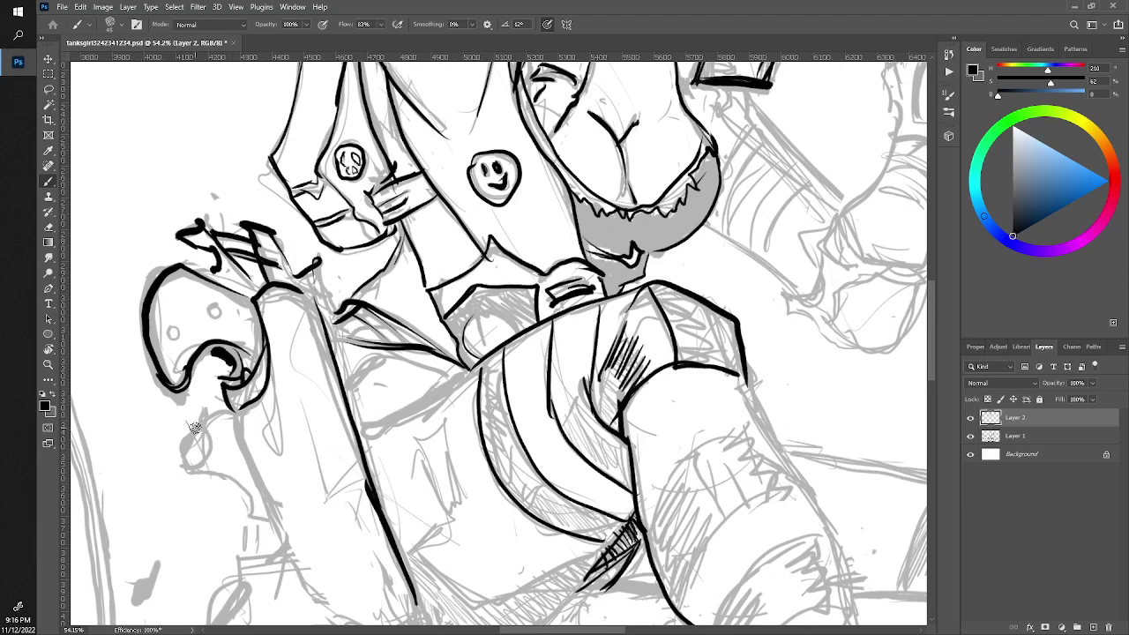
pyautogui.moveTo(231, 404)
pyautogui.mouseDown()
pyautogui.moveTo(182, 461)
pyautogui.moveTo(265, 518)
pyautogui.moveTo(183, 458)
pyautogui.mouseUp()
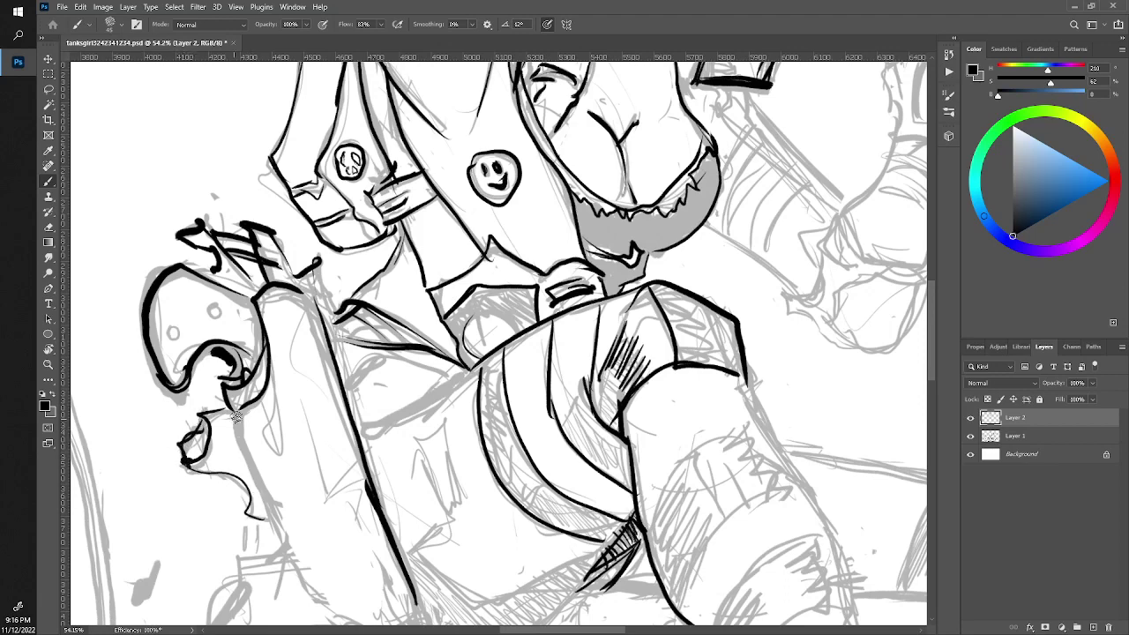
# Ink and reinforce the arm's left and right edges down from the hook
pyautogui.moveTo(237, 417)
pyautogui.mouseDown()
pyautogui.moveTo(264, 502)
pyautogui.moveTo(316, 588)
pyautogui.mouseUp()
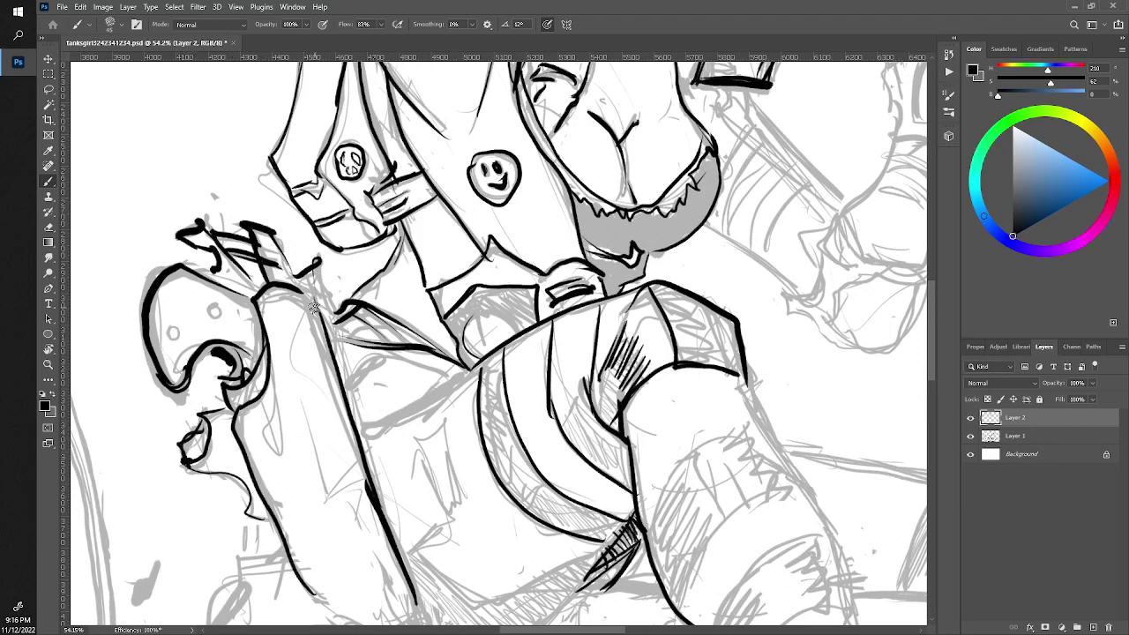
pyautogui.moveTo(304, 289); pyautogui.dragTo(375, 483)
pyautogui.moveTo(304, 291); pyautogui.dragTo(397, 569)
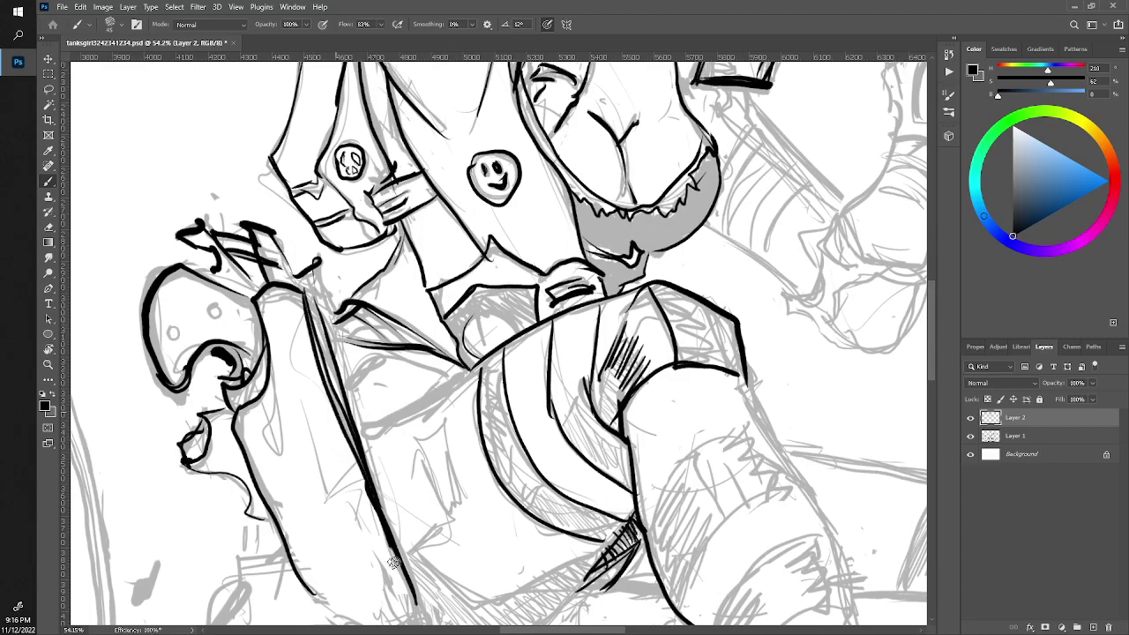
pyautogui.moveTo(324, 397); pyautogui.dragTo(398, 581)
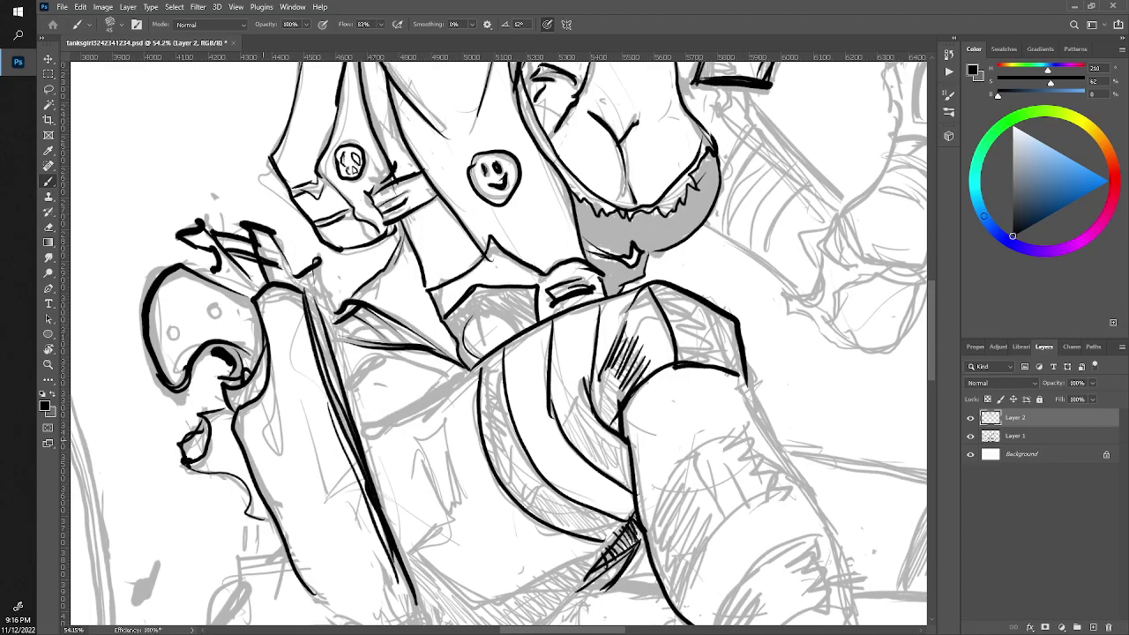
pyautogui.scroll(-5, 300, 430)
pyautogui.scroll(4, 300, 430)
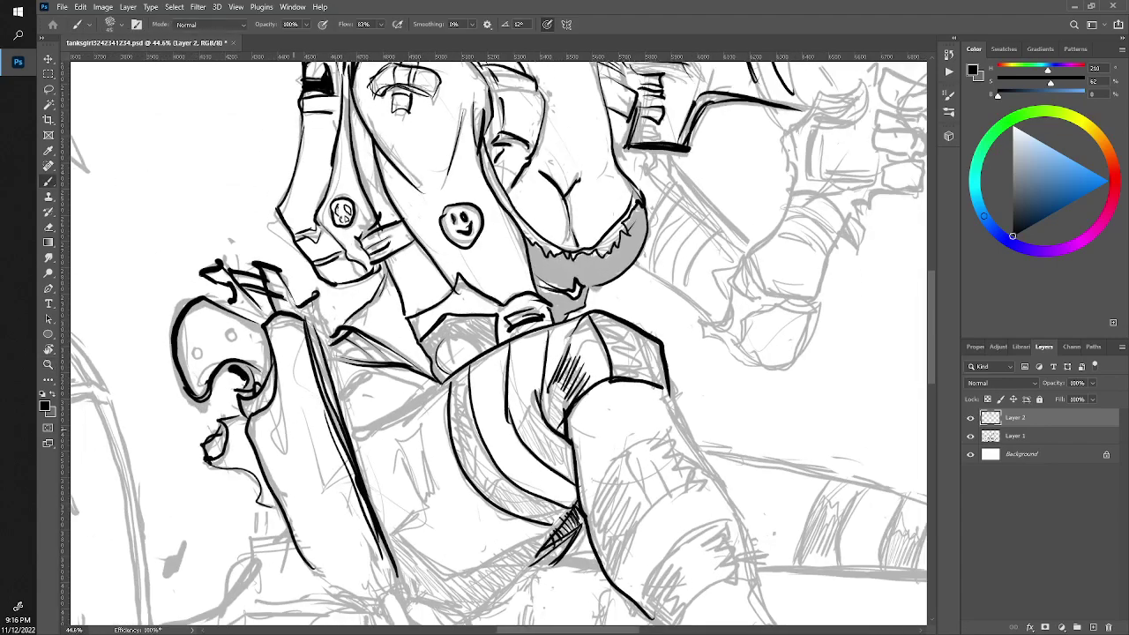
# Ink the bag edge, a bold long diagonal strap line and the line above the bag
pyautogui.moveTo(428, 421); pyautogui.dragTo(420, 483)
pyautogui.moveTo(399, 436)
pyautogui.mouseDown()
pyautogui.moveTo(403, 502)
pyautogui.moveTo(390, 536)
pyautogui.mouseUp()
pyautogui.moveTo(403, 411); pyautogui.dragTo(390, 437)
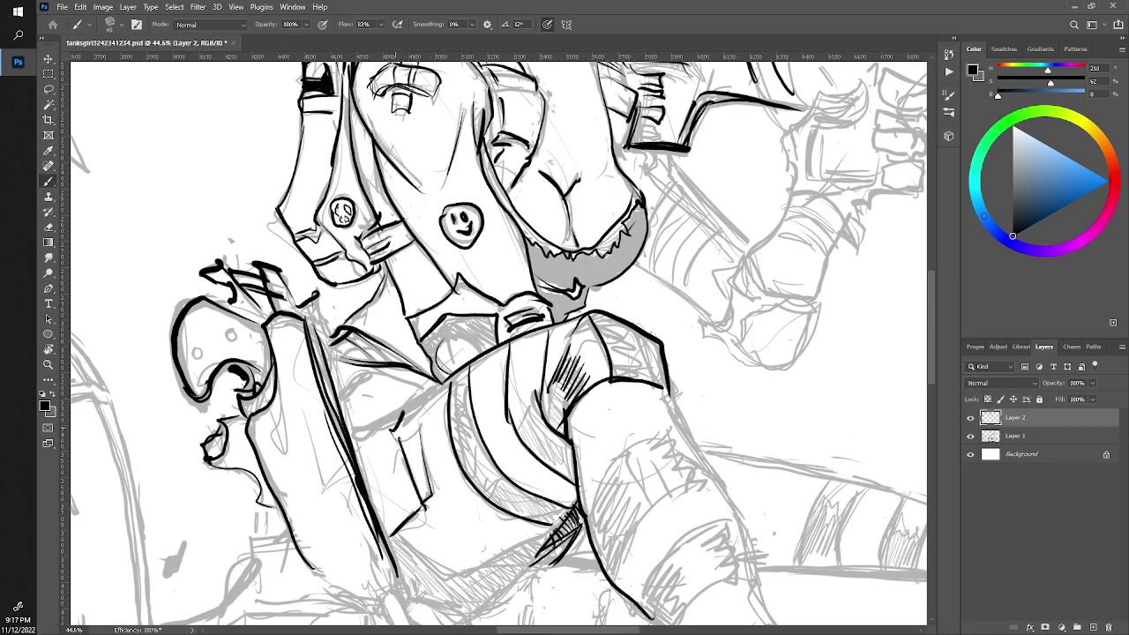
pyautogui.moveTo(473, 363); pyautogui.dragTo(353, 430)
pyautogui.moveTo(451, 380); pyautogui.dragTo(351, 435)
pyautogui.moveTo(408, 407); pyautogui.dragTo(351, 434)
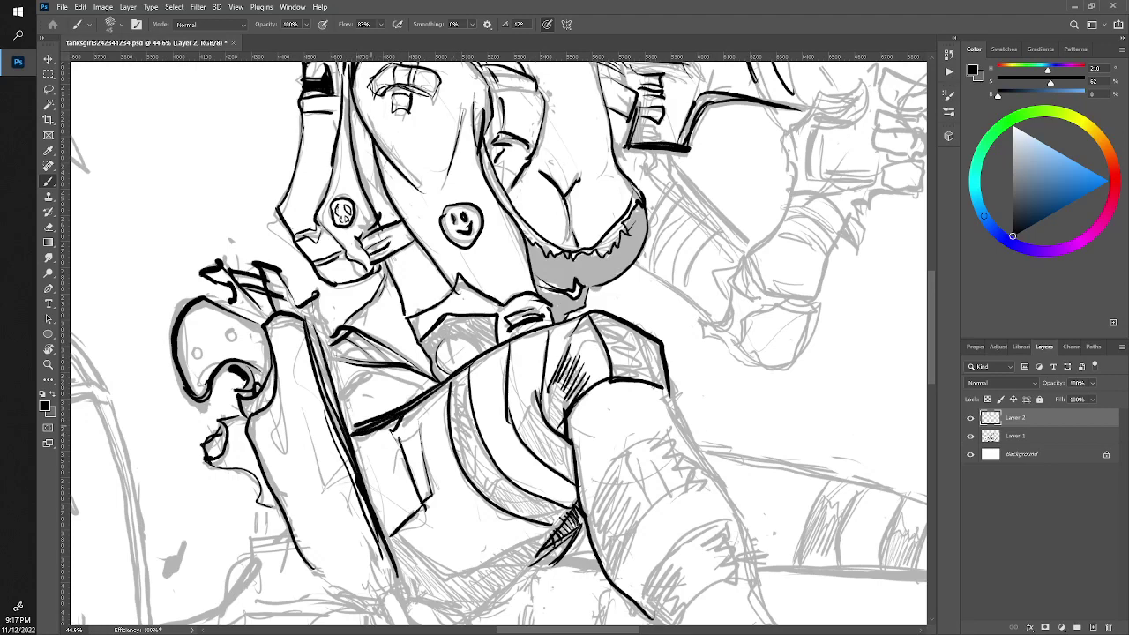
pyautogui.moveTo(371, 377); pyautogui.dragTo(340, 395)
pyautogui.moveTo(427, 372); pyautogui.dragTo(367, 390)
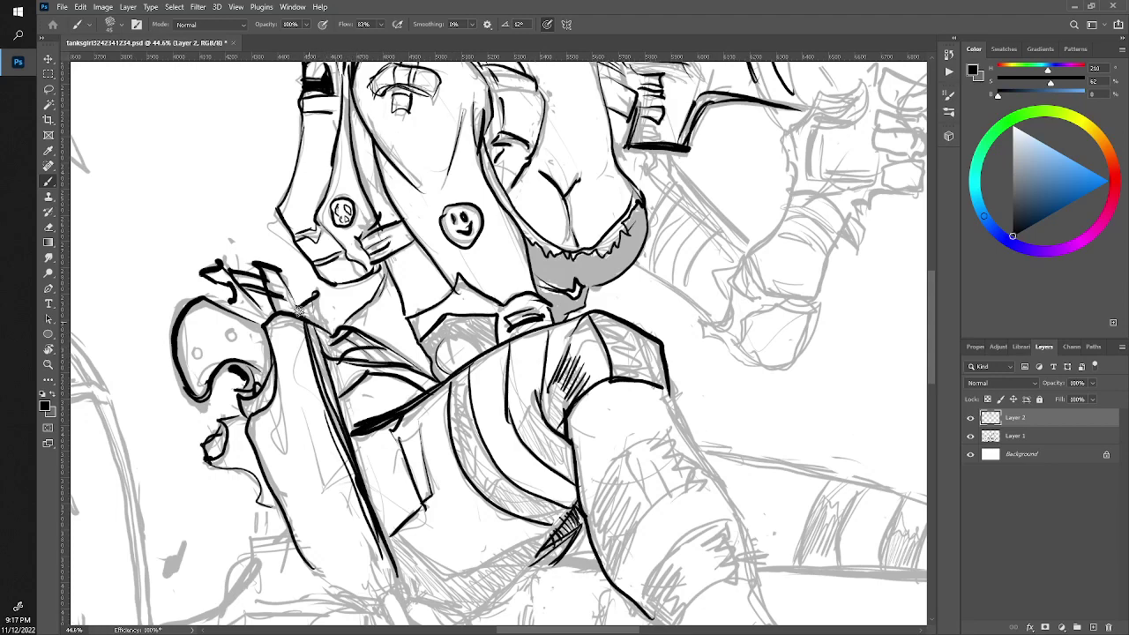
pyautogui.moveTo(328, 379)
pyautogui.mouseDown()
pyautogui.moveTo(309, 321)
pyautogui.moveTo(315, 298)
pyautogui.moveTo(337, 328)
pyautogui.mouseUp()
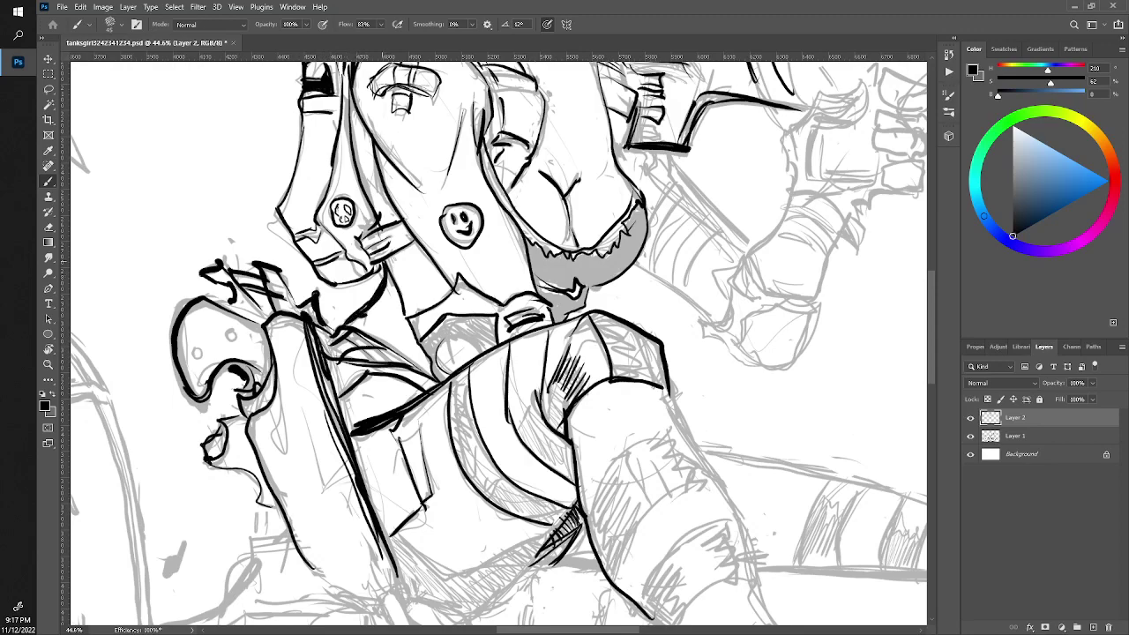
# Bring the legs into view and ink the lower leg's curved edges with a zigzag cuff
pyautogui.press('z')
pyautogui.moveTo(494, 344); pyautogui.dragTo(423, 344)
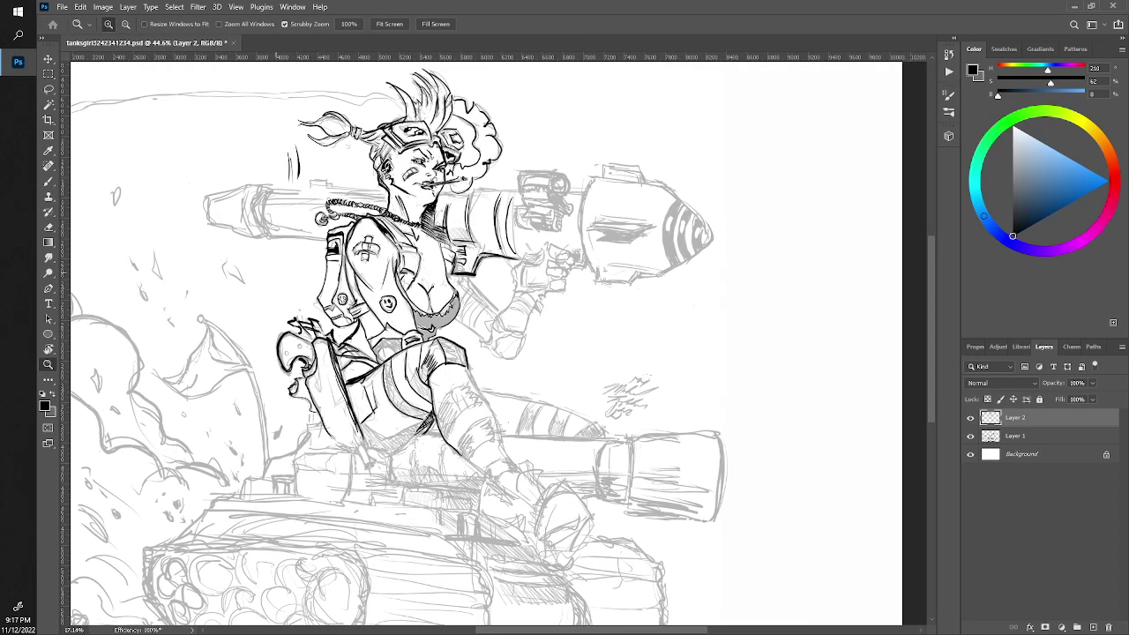
pyautogui.moveTo(341, 348); pyautogui.dragTo(414, 348)
pyautogui.press('b')
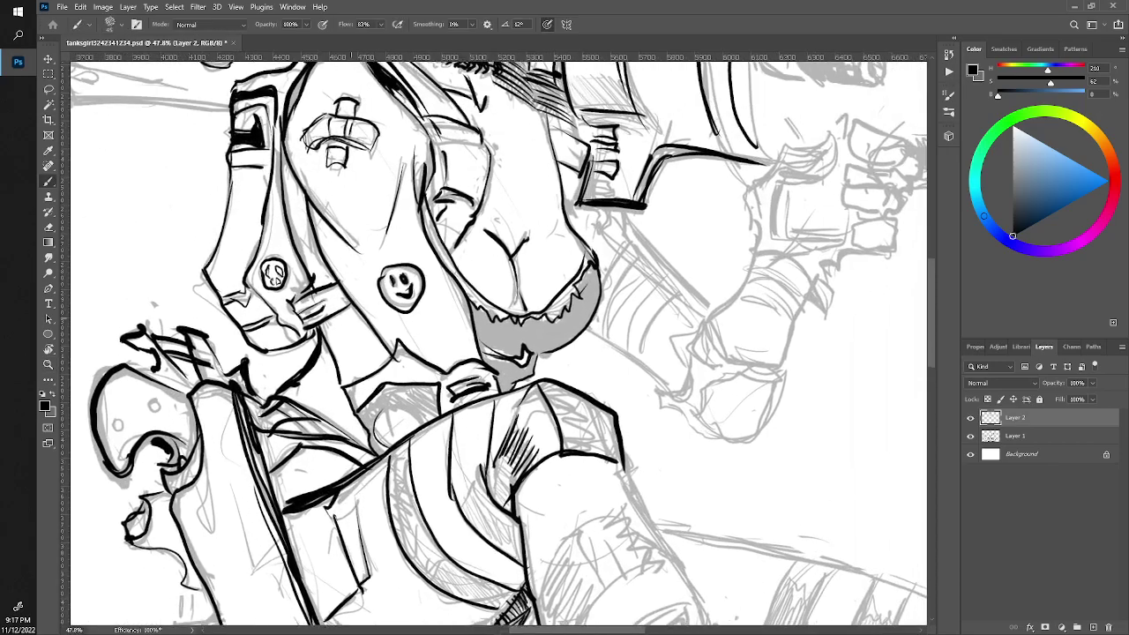
pyautogui.moveTo(494, 353)
pyautogui.mouseDown()
pyautogui.moveTo(438, 392)
pyautogui.moveTo(455, 422)
pyautogui.moveTo(473, 241)
pyautogui.moveTo(467, 150)
pyautogui.mouseUp()
pyautogui.moveTo(494, 397); pyautogui.dragTo(490, 229)
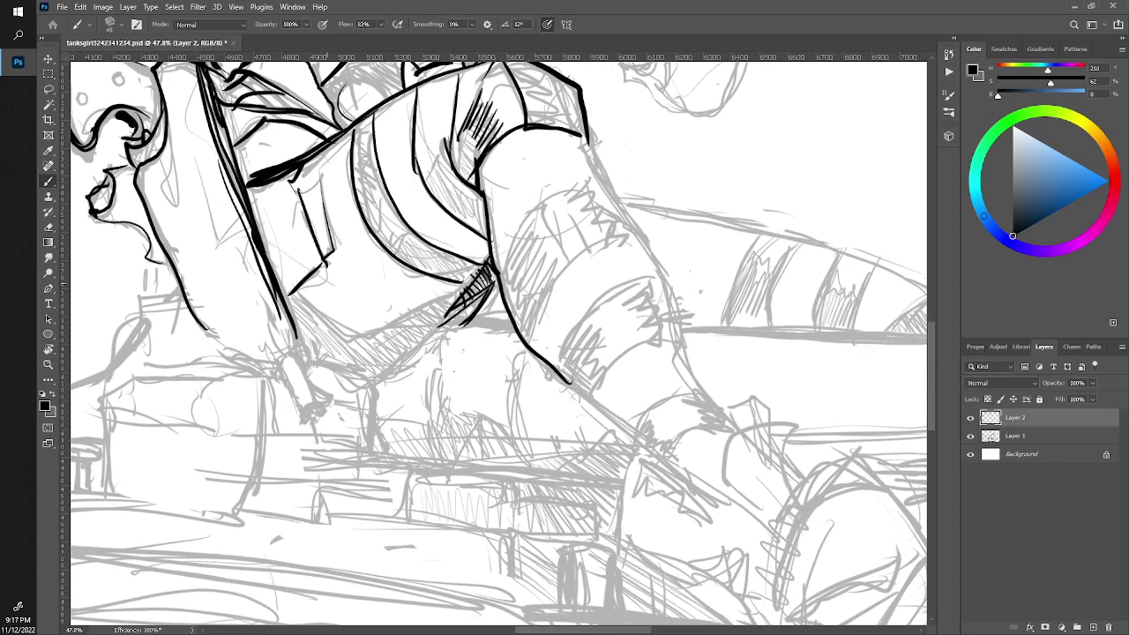
pyautogui.moveTo(448, 328)
pyautogui.mouseDown()
pyautogui.moveTo(426, 407)
pyautogui.moveTo(433, 438)
pyautogui.mouseUp()
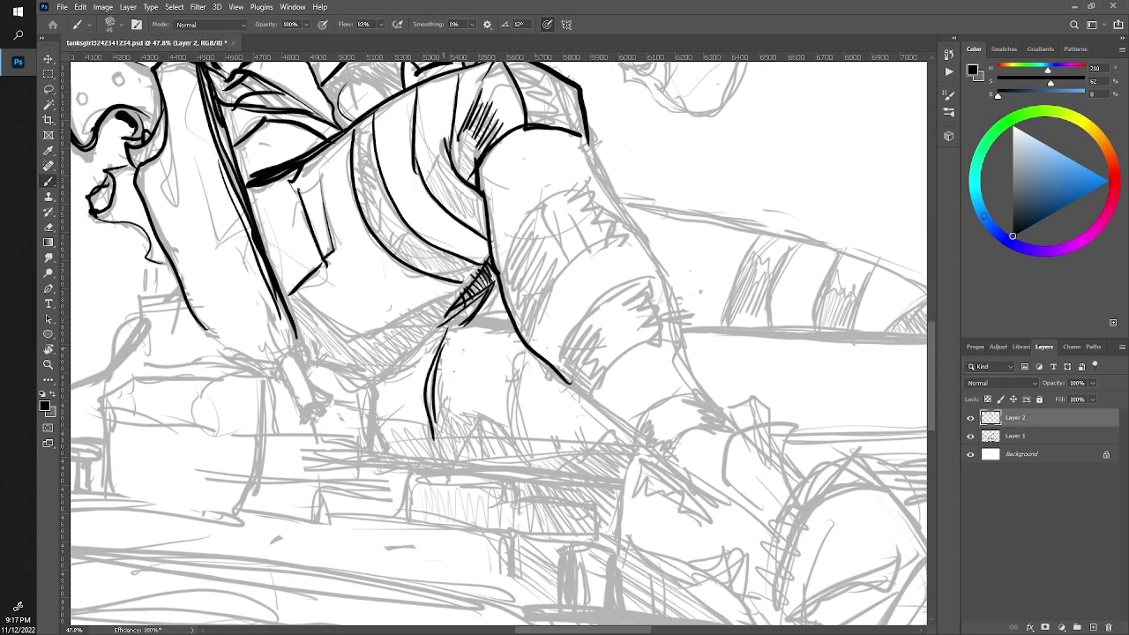
pyautogui.moveTo(509, 350)
pyautogui.mouseDown()
pyautogui.moveTo(503, 447)
pyautogui.moveTo(523, 460)
pyautogui.mouseUp()
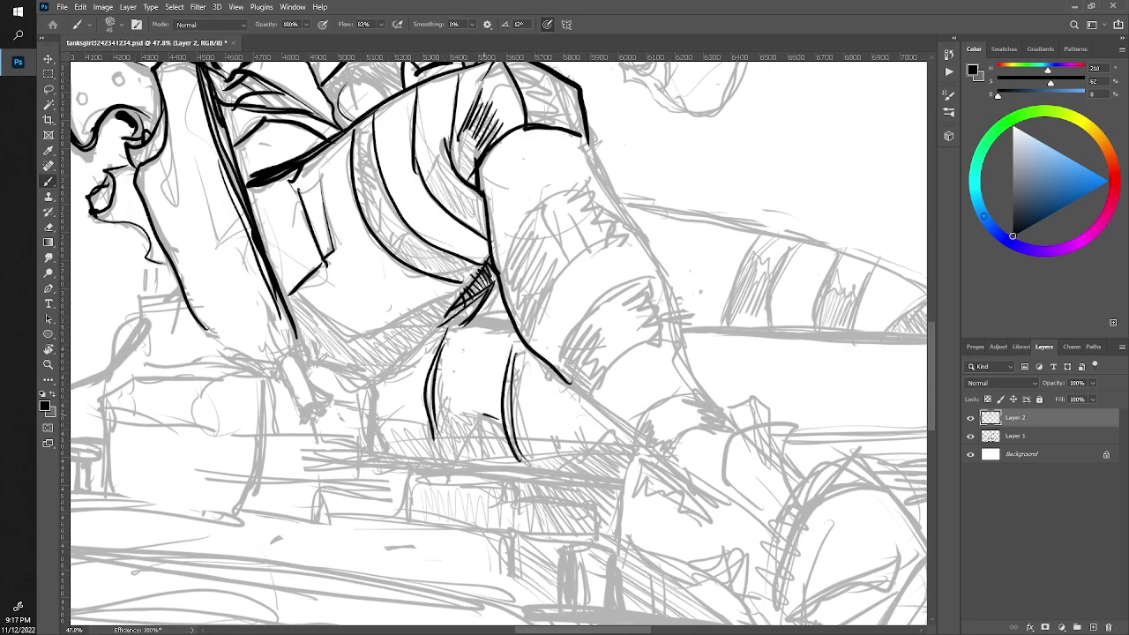
pyautogui.moveTo(485, 412)
pyautogui.mouseDown()
pyautogui.moveTo(433, 425)
pyautogui.moveTo(460, 459)
pyautogui.moveTo(511, 460)
pyautogui.moveTo(506, 439)
pyautogui.moveTo(600, 476)
pyautogui.moveTo(629, 458)
pyautogui.mouseUp()
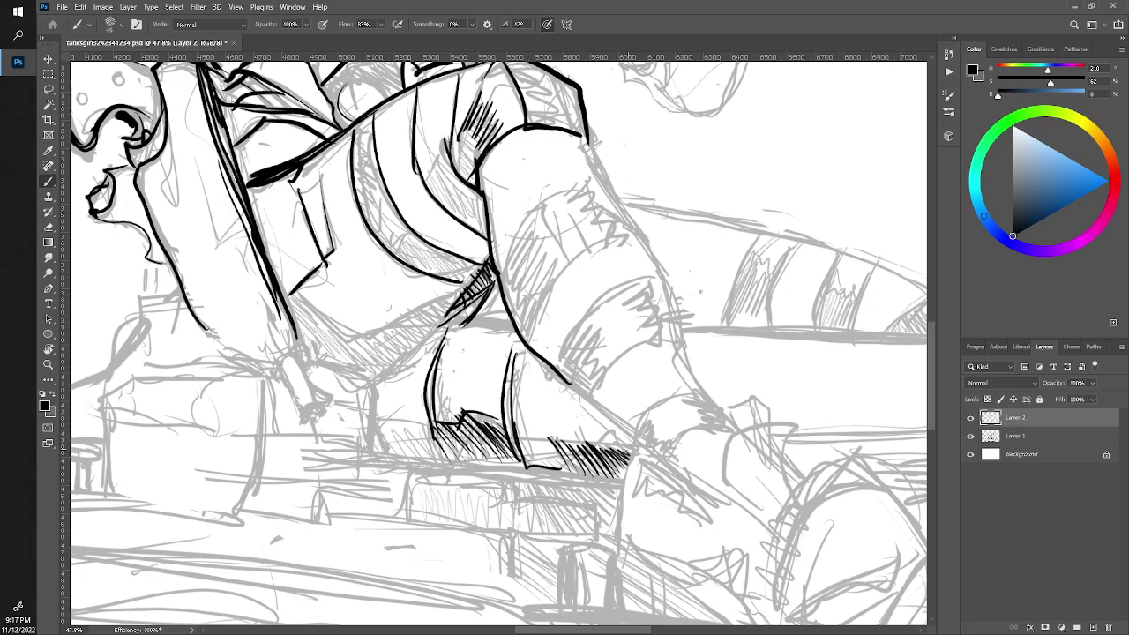
# Trace the striped leg's right outline and draw curved parallel stripes down the leg
pyautogui.moveTo(566, 379); pyautogui.dragTo(679, 476)
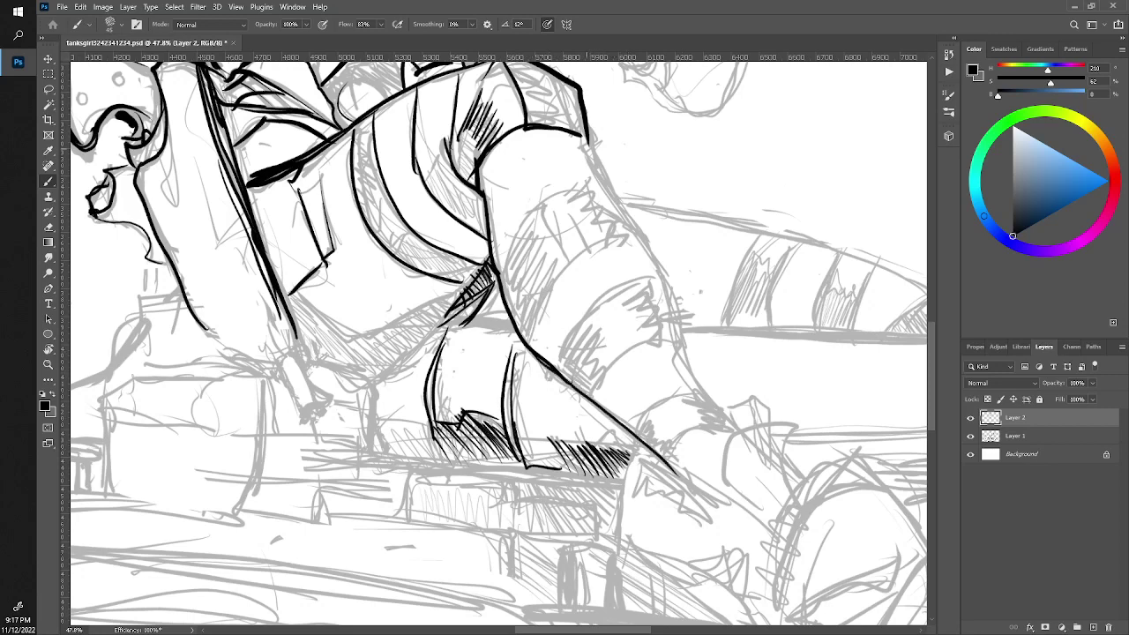
pyautogui.moveTo(585, 140); pyautogui.dragTo(640, 236)
pyautogui.moveTo(584, 143); pyautogui.dragTo(733, 422)
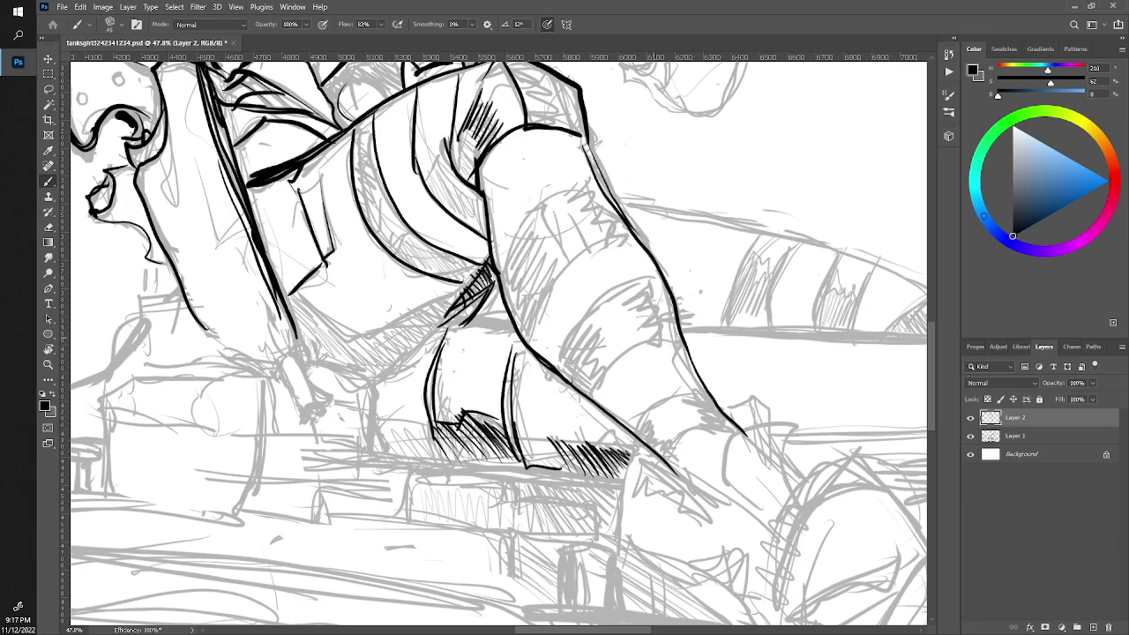
pyautogui.moveTo(675, 339); pyautogui.dragTo(595, 378)
pyautogui.moveTo(647, 276); pyautogui.dragTo(567, 374)
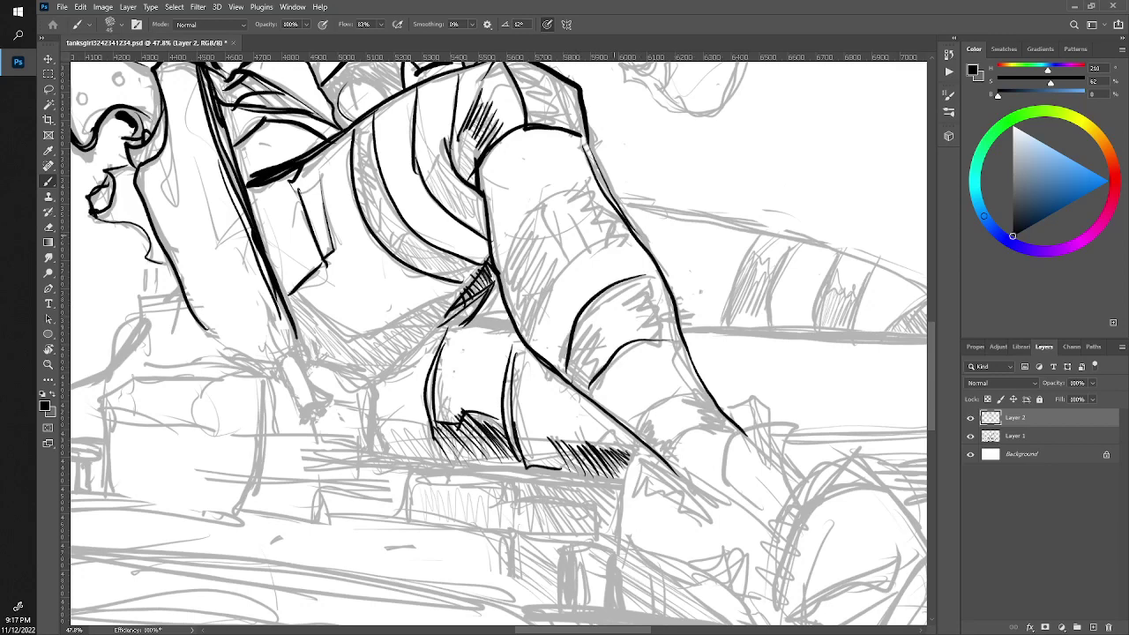
pyautogui.moveTo(621, 233); pyautogui.dragTo(527, 340)
pyautogui.moveTo(594, 183); pyautogui.dragTo(508, 271)
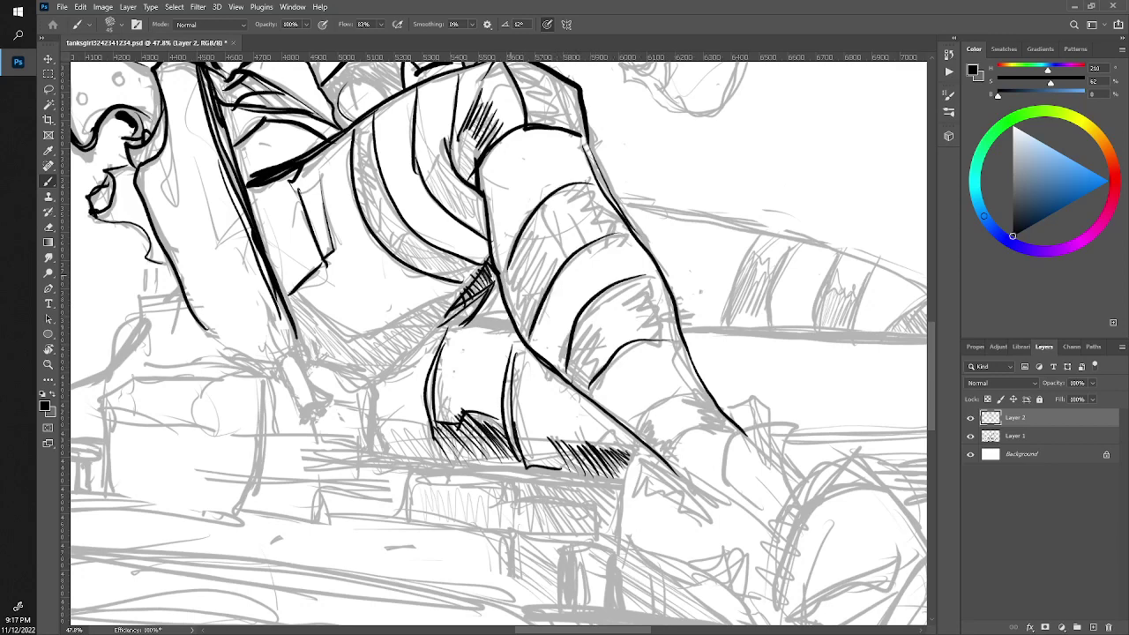
pyautogui.moveTo(696, 388); pyautogui.dragTo(636, 415)
pyautogui.moveTo(723, 421); pyautogui.dragTo(668, 457)
# Hatch shading inside the leg stripes and the band near the leg's bottom
pyautogui.moveTo(608, 339)
pyautogui.mouseDown()
pyautogui.moveTo(588, 379)
pyautogui.moveTo(582, 362)
pyautogui.mouseUp()
pyautogui.moveTo(606, 314); pyautogui.dragTo(563, 356)
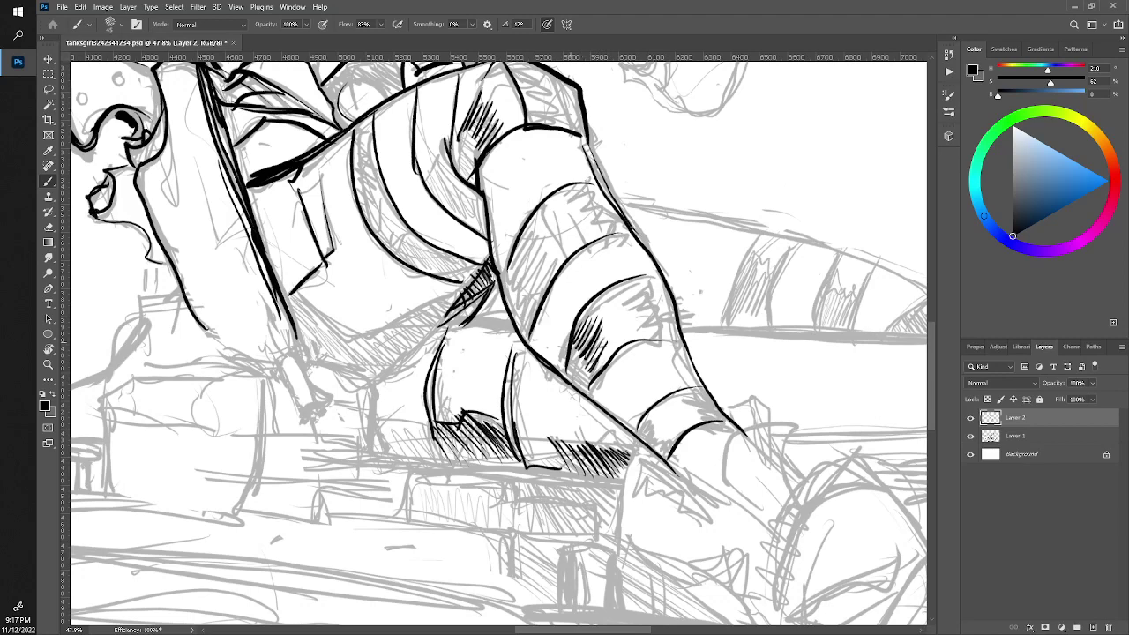
pyautogui.moveTo(547, 279); pyautogui.dragTo(534, 301)
pyautogui.moveTo(564, 246)
pyautogui.mouseDown()
pyautogui.moveTo(526, 287)
pyautogui.moveTo(522, 278)
pyautogui.mouseUp()
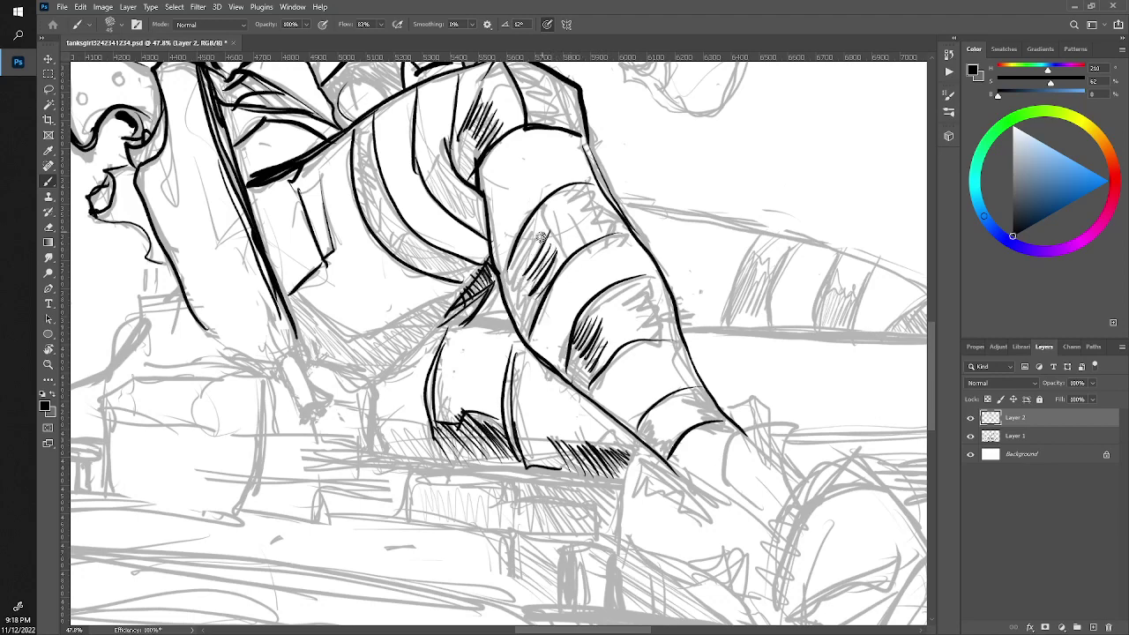
pyautogui.moveTo(549, 217)
pyautogui.mouseDown()
pyautogui.moveTo(522, 268)
pyautogui.moveTo(510, 252)
pyautogui.mouseUp()
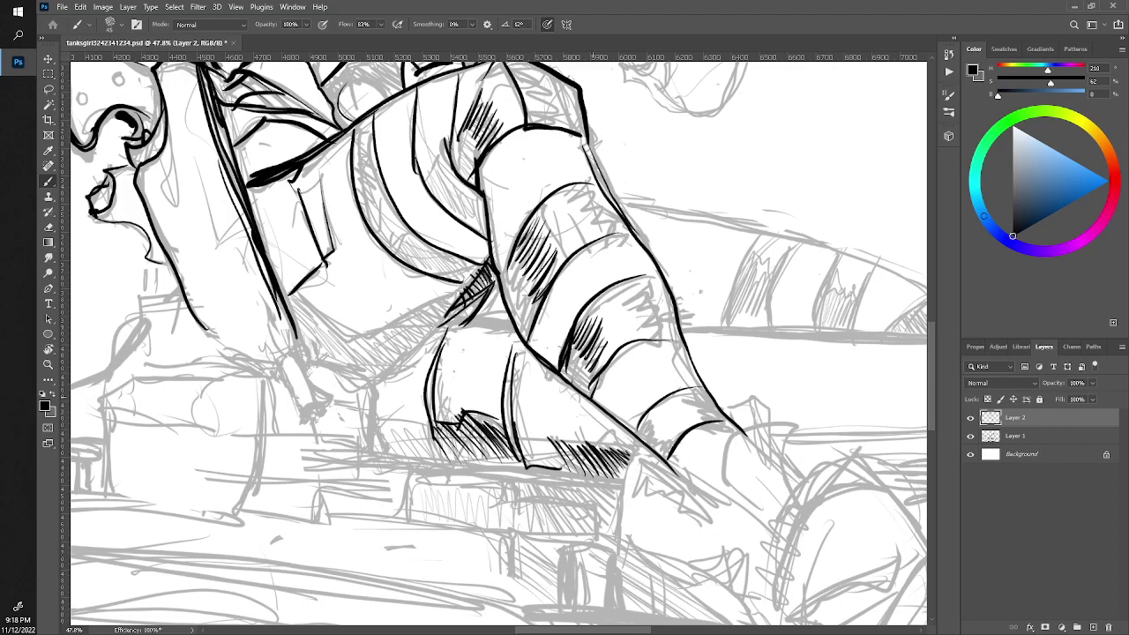
pyautogui.moveTo(658, 409)
pyautogui.mouseDown()
pyautogui.moveTo(644, 430)
pyautogui.moveTo(661, 453)
pyautogui.mouseUp()
# Zoom in close on the leg and hatch the leg stripe and the knee
pyautogui.press('z')
pyautogui.hotkey('ctrl', '0')
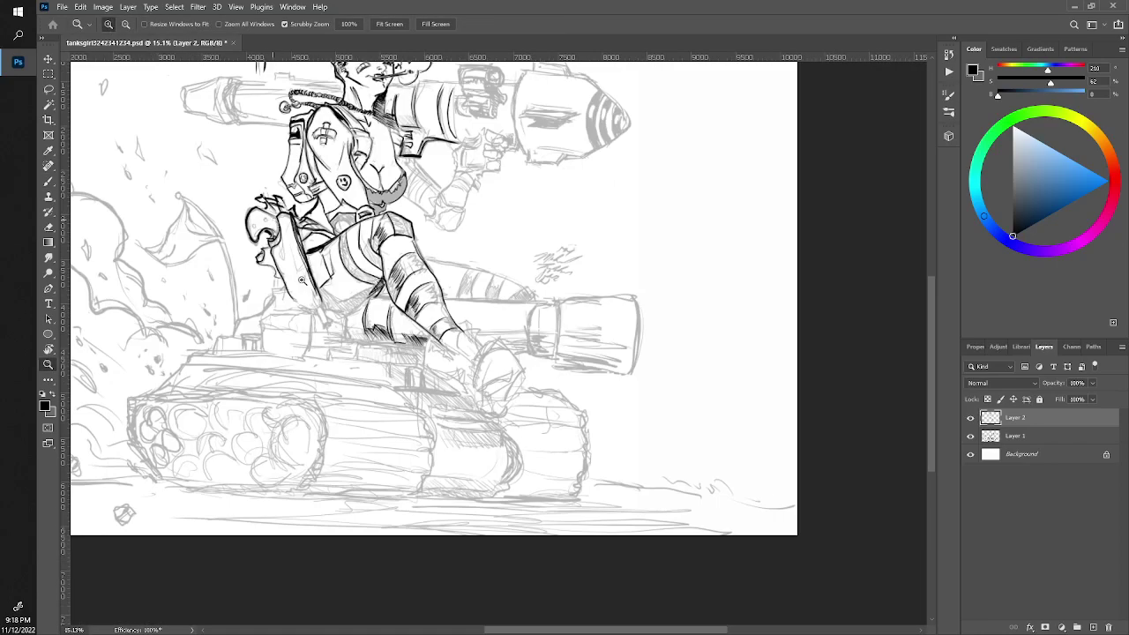
pyautogui.moveTo(564, 346); pyautogui.dragTo(635, 346)
pyautogui.press('b')
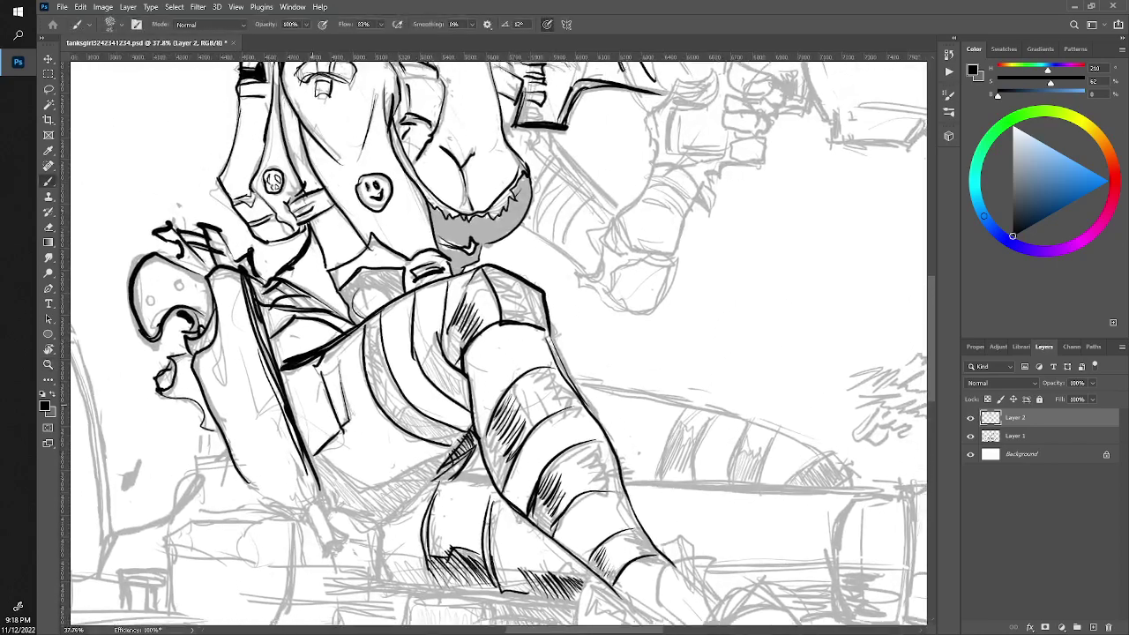
pyautogui.scroll(1, 493, 340)
pyautogui.press('e')
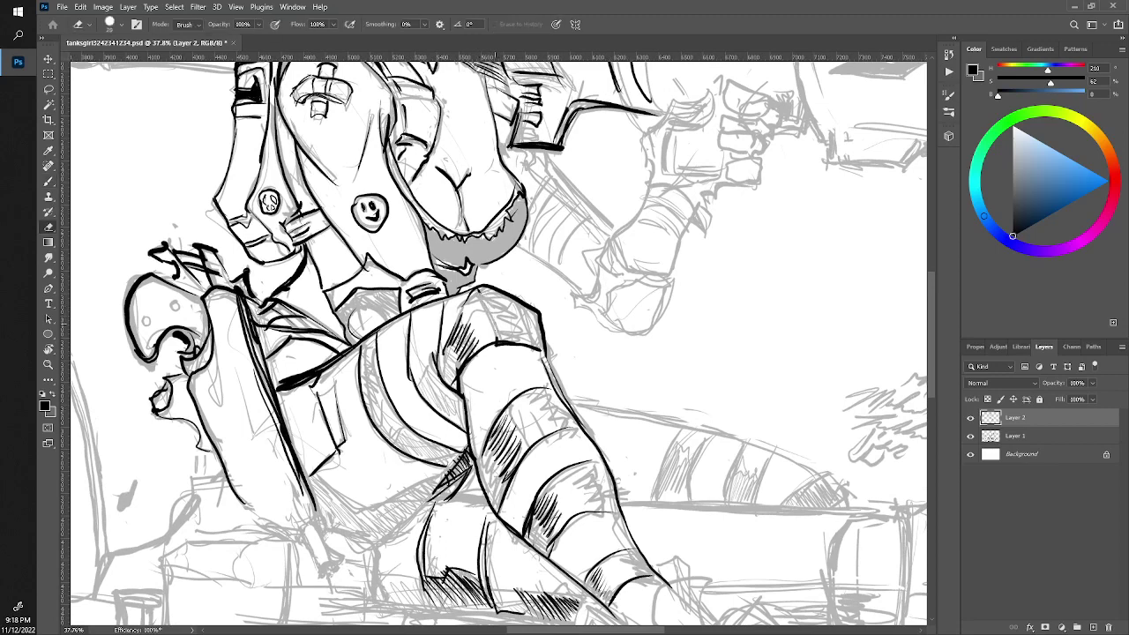
pyautogui.press('b')
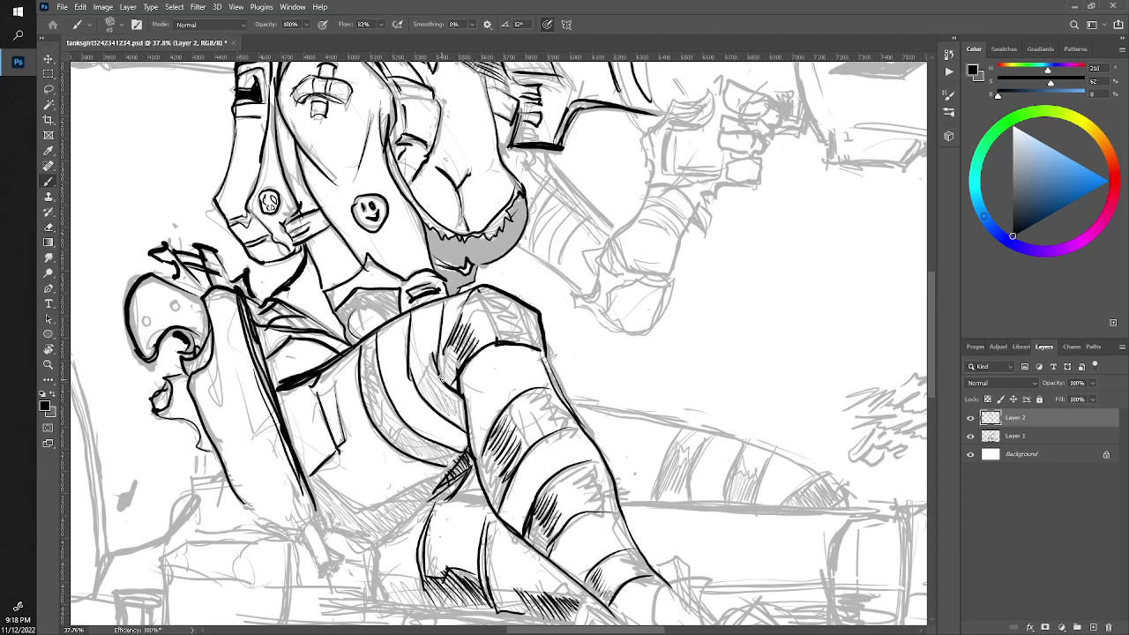
pyautogui.moveTo(438, 377)
pyautogui.mouseDown()
pyautogui.moveTo(456, 388)
pyautogui.moveTo(462, 364)
pyautogui.mouseUp()
pyautogui.moveTo(485, 315)
pyautogui.mouseDown()
pyautogui.moveTo(515, 337)
pyautogui.moveTo(510, 318)
pyautogui.mouseUp()
pyautogui.moveTo(473, 297)
pyautogui.mouseDown()
pyautogui.moveTo(501, 309)
pyautogui.moveTo(490, 284)
pyautogui.mouseUp()
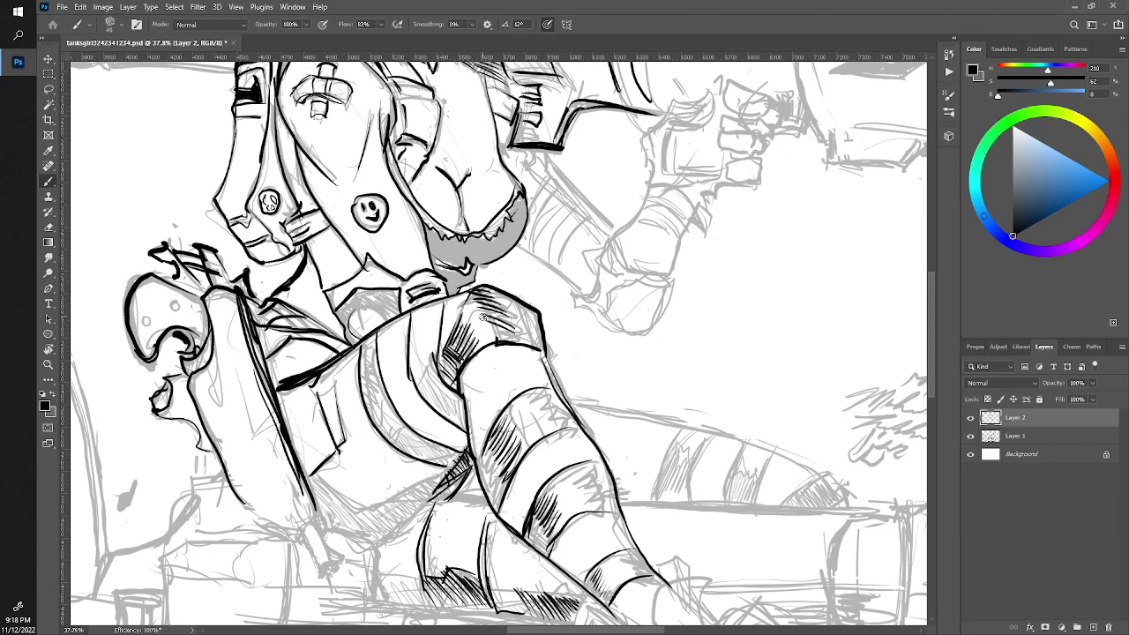
pyautogui.moveTo(494, 344); pyautogui.dragTo(514, 333)
# Ink the lower thigh edge, lollipop stick, bag's left outline, knuckles and a collar-to-shoulder line
pyautogui.moveTo(443, 469); pyautogui.dragTo(340, 513)
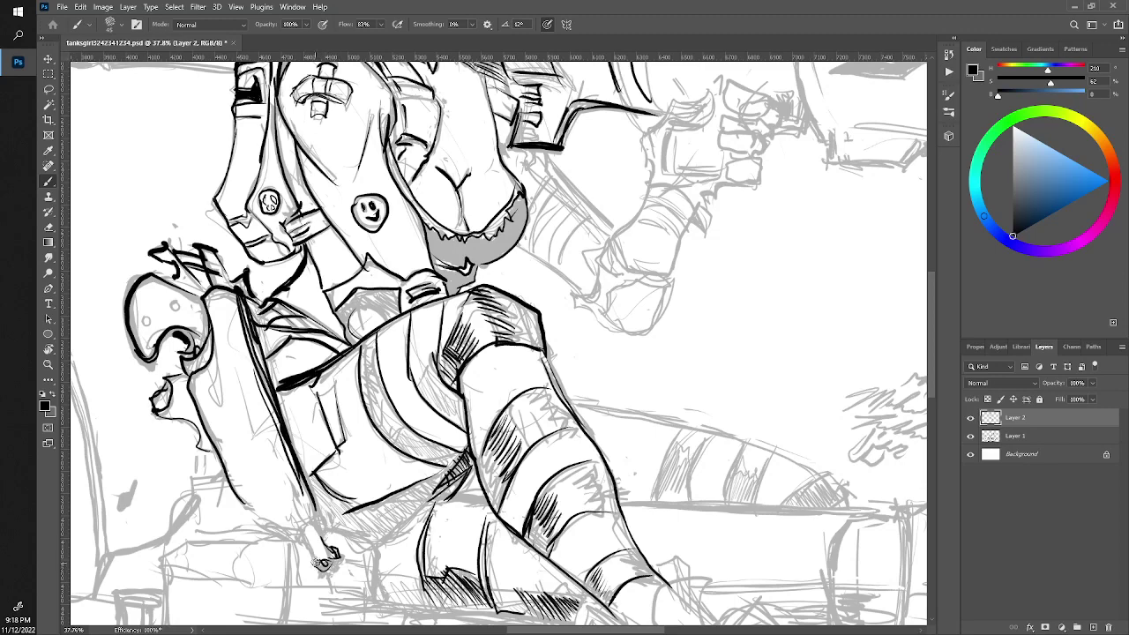
pyautogui.moveTo(308, 554)
pyautogui.mouseDown()
pyautogui.moveTo(310, 521)
pyautogui.moveTo(299, 529)
pyautogui.moveTo(316, 534)
pyautogui.moveTo(294, 457)
pyautogui.mouseUp()
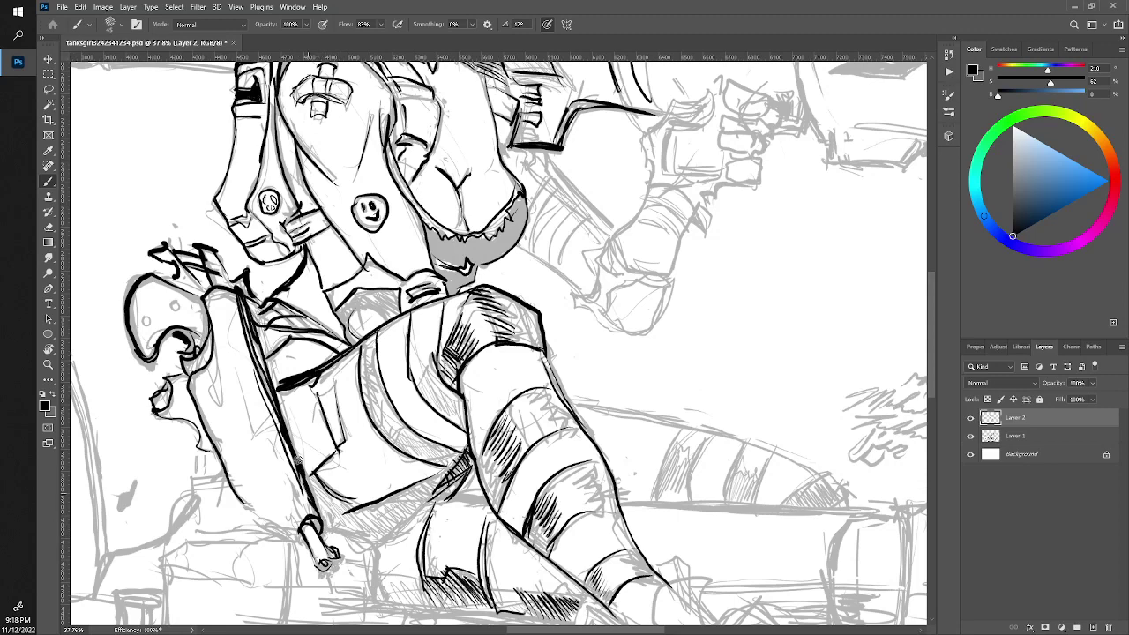
pyautogui.moveTo(317, 527); pyautogui.dragTo(306, 511)
pyautogui.moveTo(198, 406)
pyautogui.mouseDown()
pyautogui.moveTo(236, 490)
pyautogui.moveTo(302, 540)
pyautogui.mouseUp()
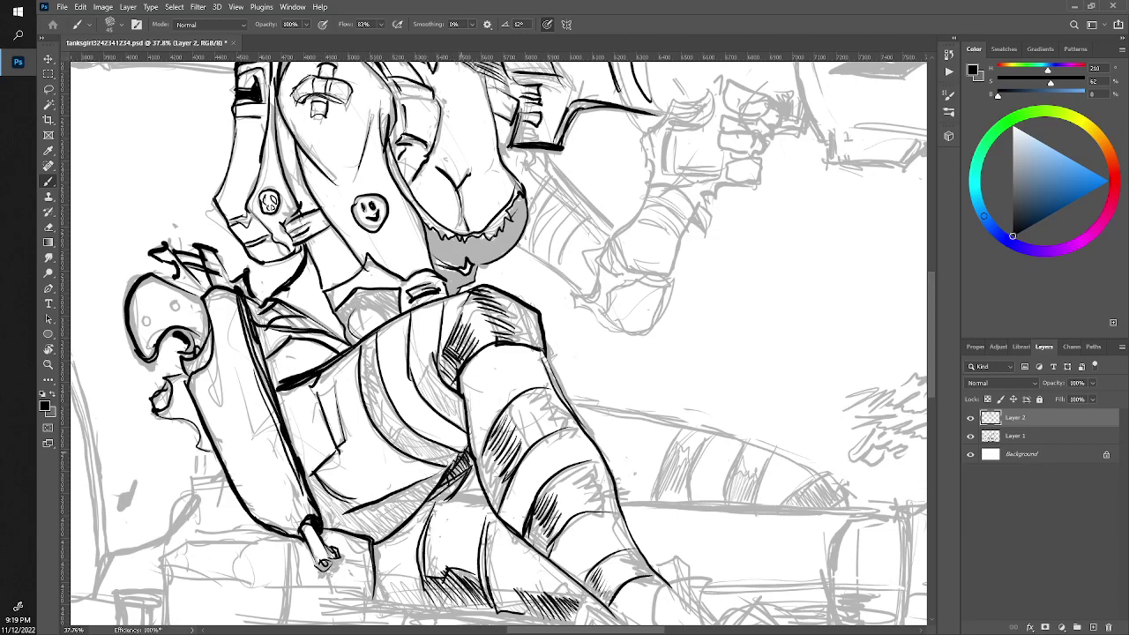
pyautogui.moveTo(353, 312)
pyautogui.mouseDown()
pyautogui.moveTo(376, 305)
pyautogui.moveTo(384, 317)
pyautogui.moveTo(351, 326)
pyautogui.moveTo(360, 335)
pyautogui.mouseUp()
pyautogui.moveTo(399, 277)
pyautogui.mouseDown()
pyautogui.moveTo(365, 257)
pyautogui.moveTo(326, 291)
pyautogui.moveTo(333, 307)
pyautogui.moveTo(248, 258)
pyautogui.mouseUp()
pyautogui.press('z')
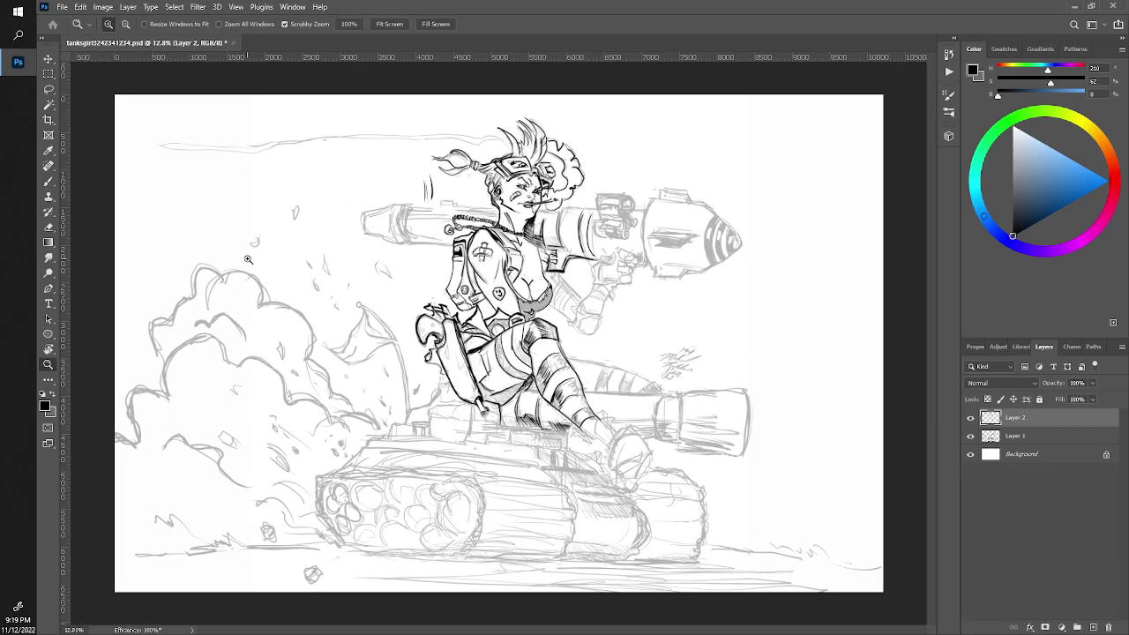
# Zoom in on the torso and add a face dot and thicker lower-left face outline
pyautogui.moveTo(432, 300); pyautogui.dragTo(546, 299)
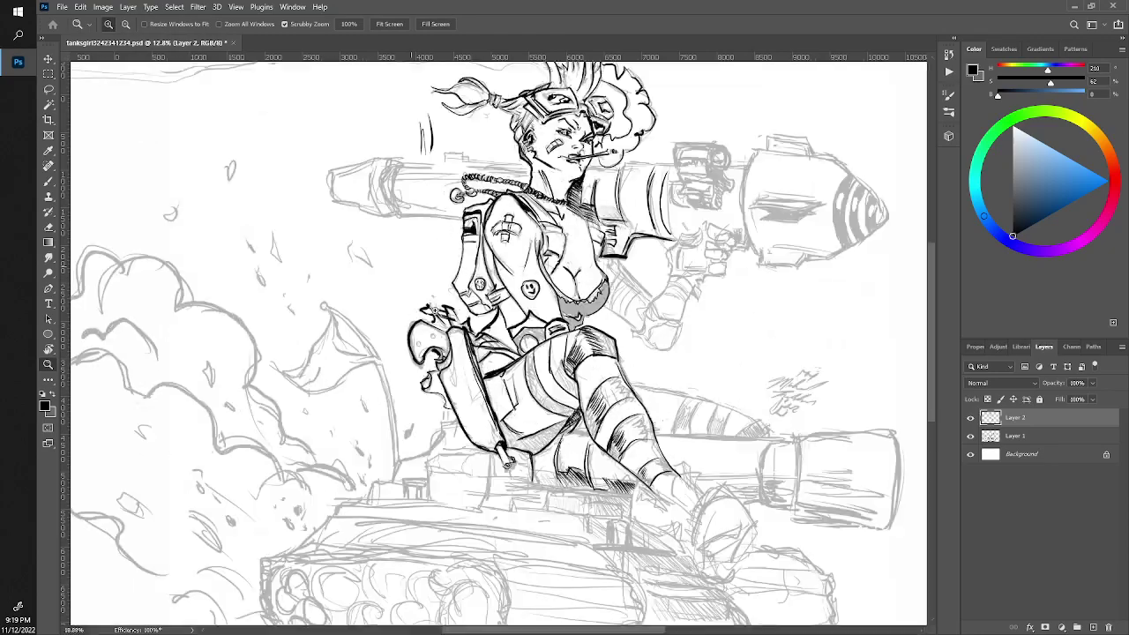
pyautogui.press('b')
pyautogui.moveTo(393, 415); pyautogui.dragTo(434, 400)
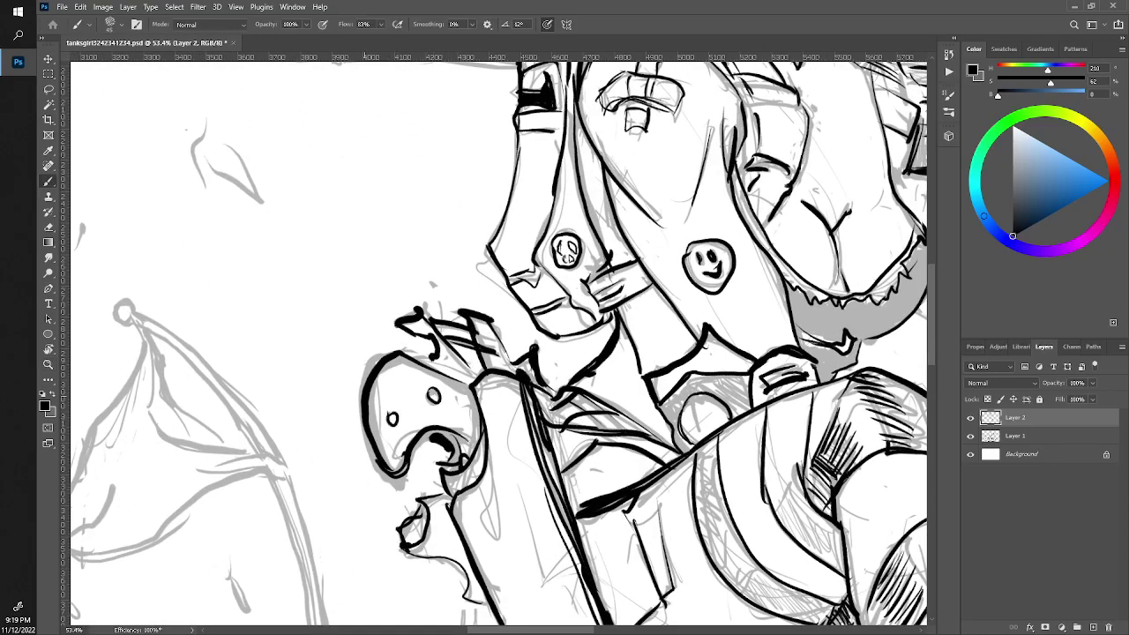
pyautogui.moveTo(364, 431)
pyautogui.mouseDown()
pyautogui.moveTo(394, 482)
pyautogui.moveTo(381, 476)
pyautogui.mouseUp()
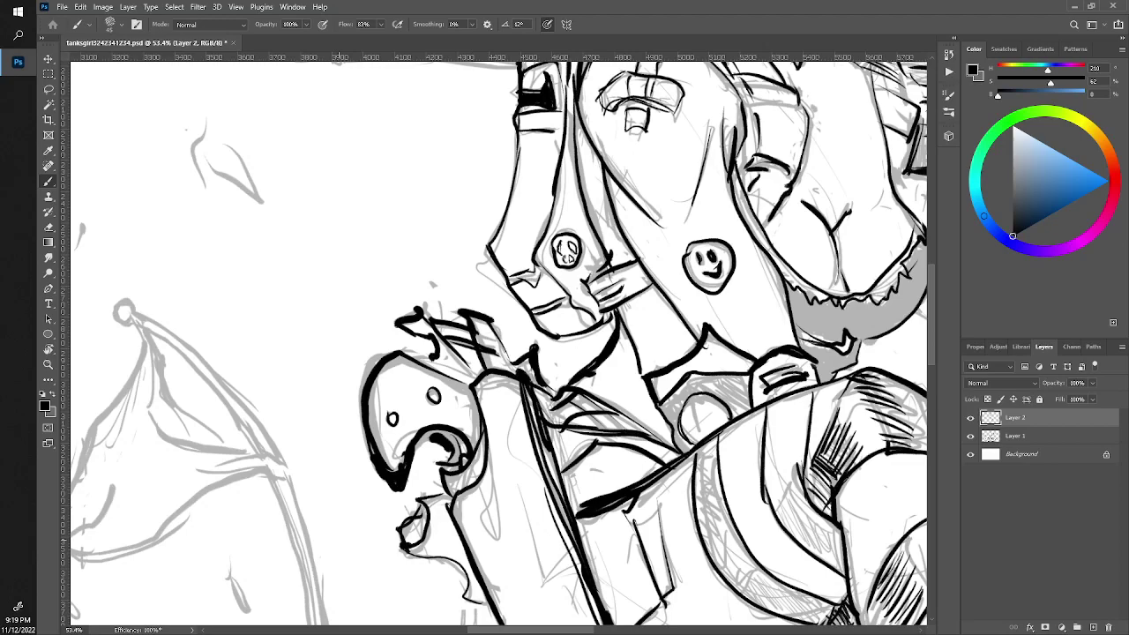
# Ink the line from the arm down the seat, the seat's open box shape and back edges
pyautogui.moveTo(339, 540); pyautogui.dragTo(264, 167)
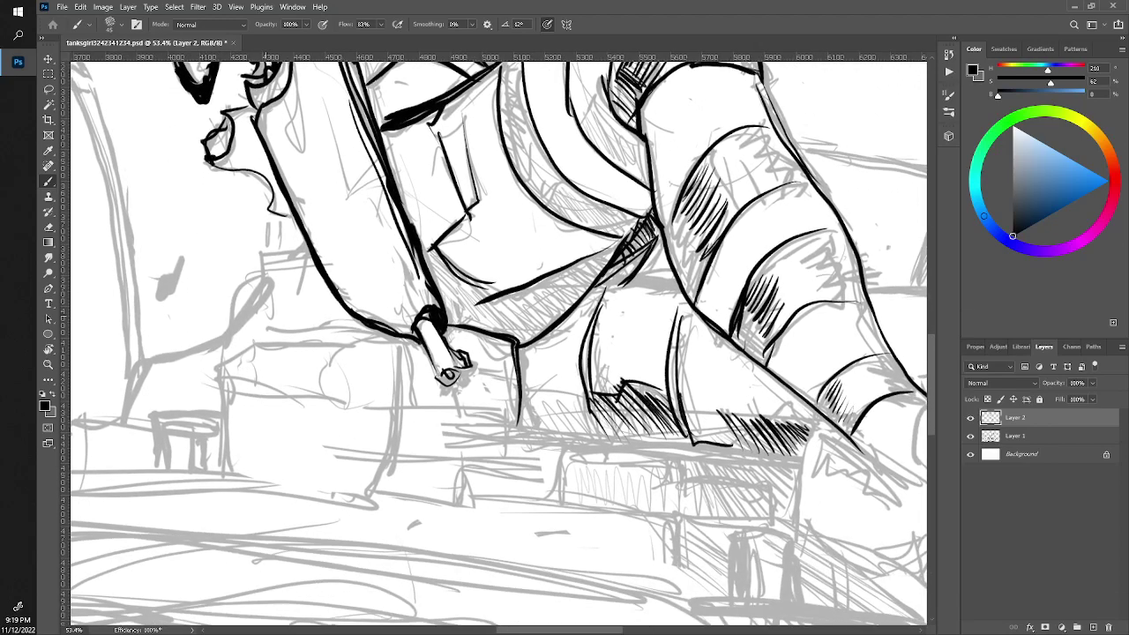
pyautogui.moveTo(397, 340); pyautogui.dragTo(361, 499)
pyautogui.moveTo(406, 402); pyautogui.dragTo(365, 499)
pyautogui.moveTo(407, 339)
pyautogui.mouseDown()
pyautogui.moveTo(395, 427)
pyautogui.moveTo(364, 504)
pyautogui.mouseUp()
pyautogui.moveTo(390, 421); pyautogui.dragTo(367, 492)
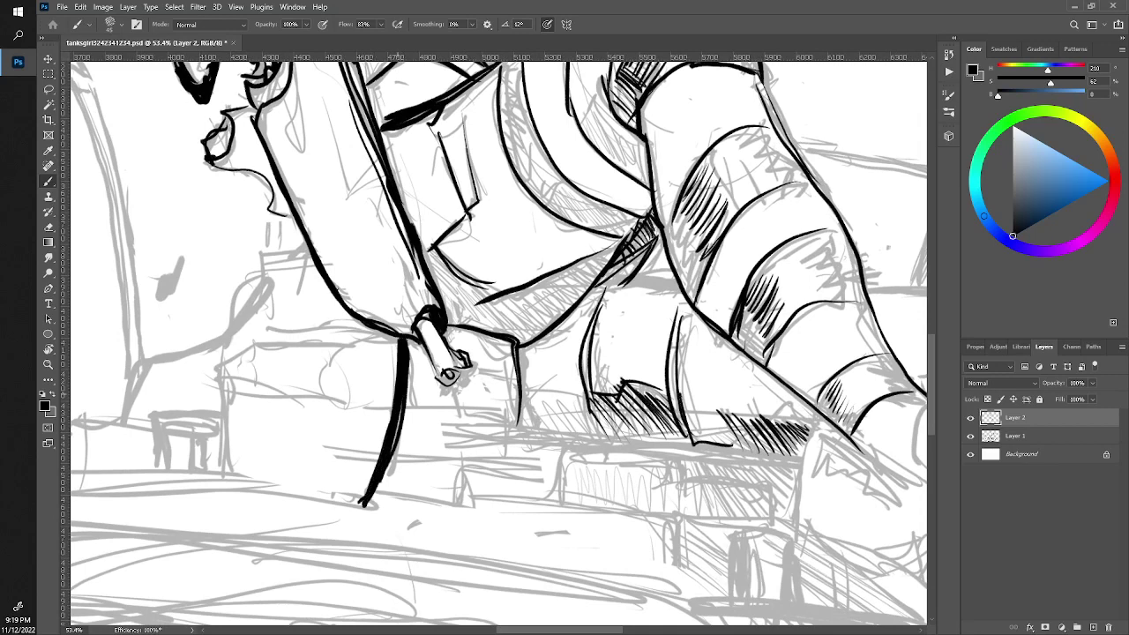
pyautogui.moveTo(357, 342); pyautogui.dragTo(222, 393)
pyautogui.moveTo(350, 397); pyautogui.dragTo(220, 393)
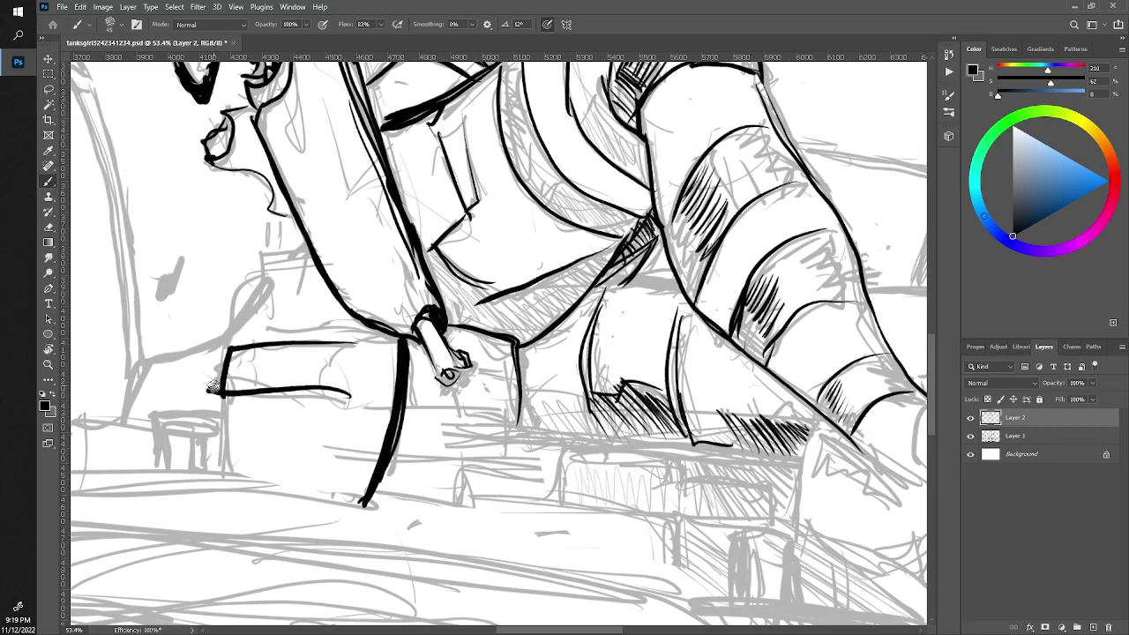
pyautogui.moveTo(259, 284)
pyautogui.mouseDown()
pyautogui.moveTo(258, 248)
pyautogui.moveTo(305, 247)
pyautogui.moveTo(119, 419)
pyautogui.moveTo(153, 470)
pyautogui.mouseUp()
# Ink the stool outline, legs and top, plus the bench lines and its right vertical edge
pyautogui.moveTo(190, 430)
pyautogui.mouseDown()
pyautogui.moveTo(198, 473)
pyautogui.moveTo(155, 430)
pyautogui.moveTo(164, 471)
pyautogui.moveTo(205, 459)
pyautogui.mouseUp()
pyautogui.moveTo(212, 415); pyautogui.dragTo(155, 415)
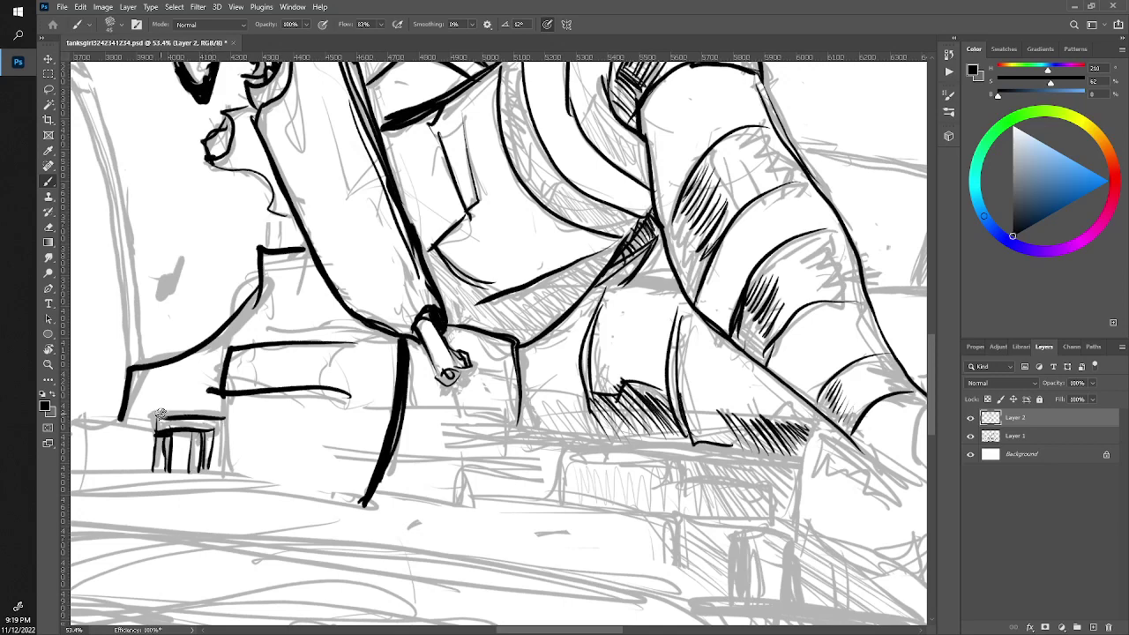
pyautogui.moveTo(222, 388); pyautogui.dragTo(222, 472)
pyautogui.moveTo(393, 456); pyautogui.dragTo(559, 462)
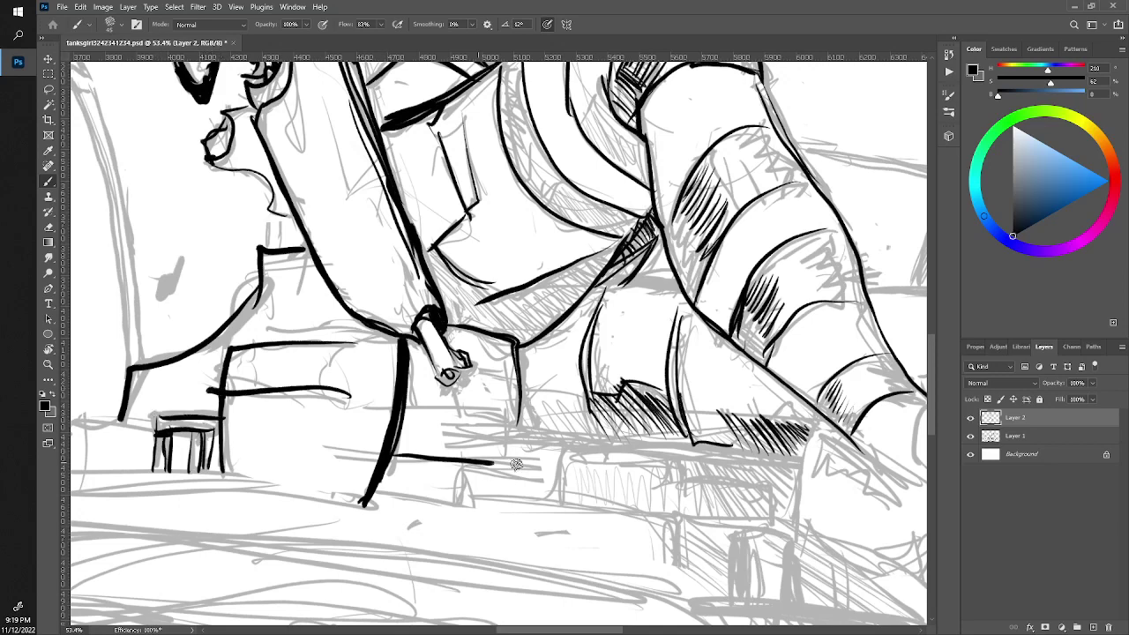
pyautogui.moveTo(458, 470)
pyautogui.mouseDown()
pyautogui.moveTo(548, 477)
pyautogui.moveTo(458, 498)
pyautogui.moveTo(475, 509)
pyautogui.moveTo(172, 484)
pyautogui.mouseUp()
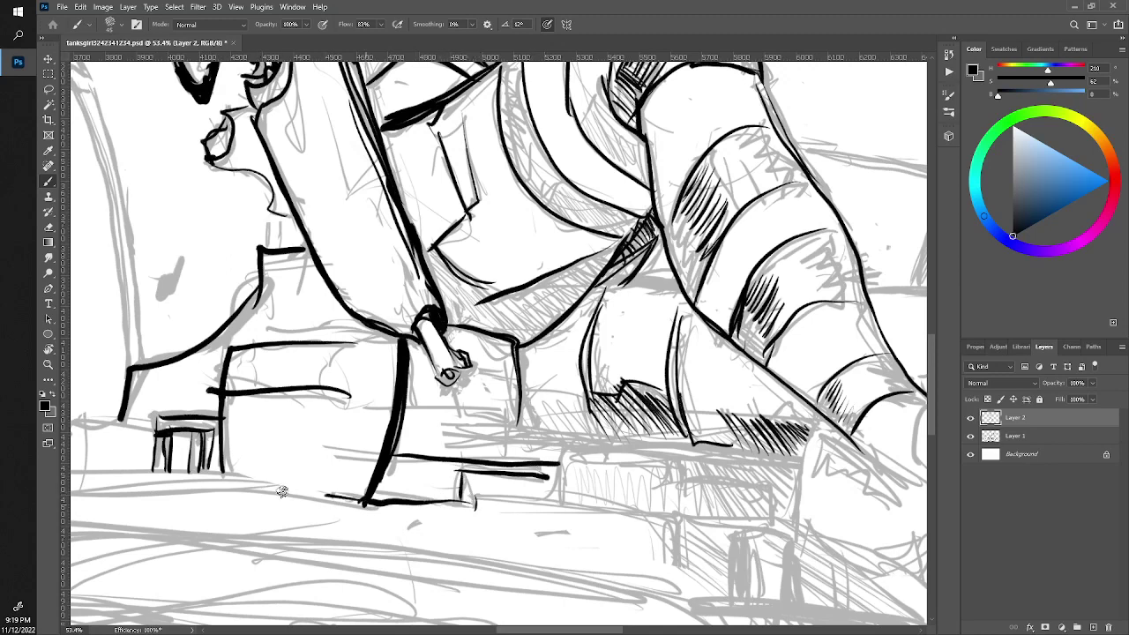
pyautogui.moveTo(561, 464); pyautogui.dragTo(561, 510)
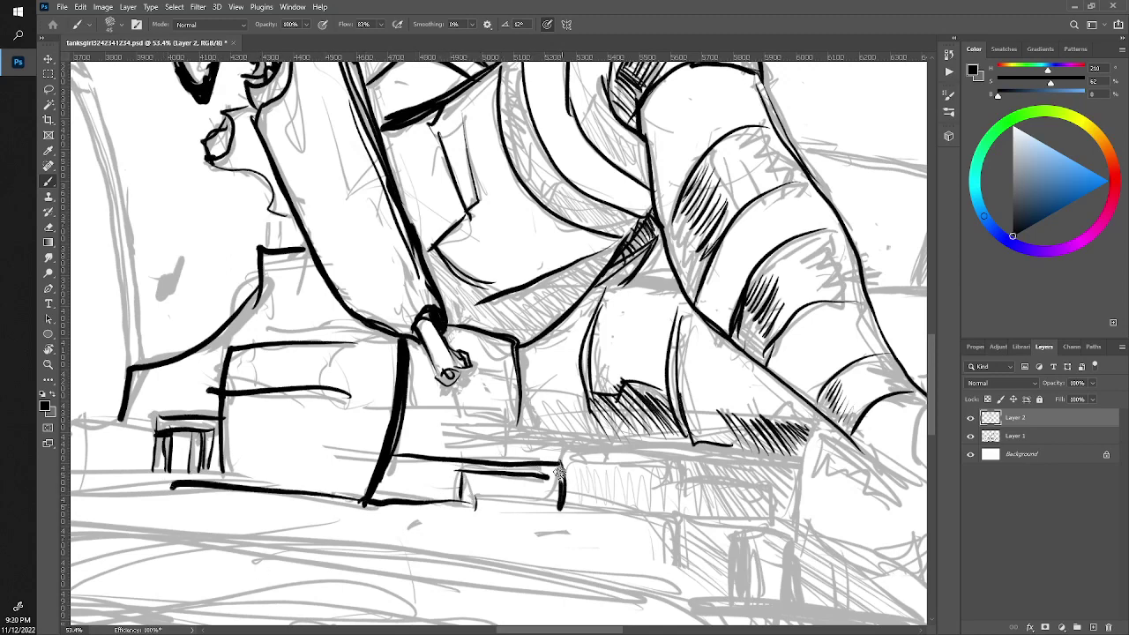
pyautogui.moveTo(561, 430)
pyautogui.mouseDown()
pyautogui.moveTo(561, 467)
pyautogui.moveTo(388, 441)
pyautogui.moveTo(563, 429)
pyautogui.mouseUp()
# Add upper bench planks, the bench top edge, shadow hatching and a darker, bolder cigarette
pyautogui.moveTo(401, 423)
pyautogui.mouseDown()
pyautogui.moveTo(534, 441)
pyautogui.moveTo(401, 411)
pyautogui.moveTo(519, 416)
pyautogui.mouseUp()
pyautogui.moveTo(578, 397)
pyautogui.mouseDown()
pyautogui.moveTo(518, 386)
pyautogui.moveTo(540, 432)
pyautogui.moveTo(556, 435)
pyautogui.mouseUp()
pyautogui.moveTo(544, 390)
pyautogui.mouseDown()
pyautogui.moveTo(572, 432)
pyautogui.moveTo(577, 418)
pyautogui.moveTo(603, 428)
pyautogui.mouseUp()
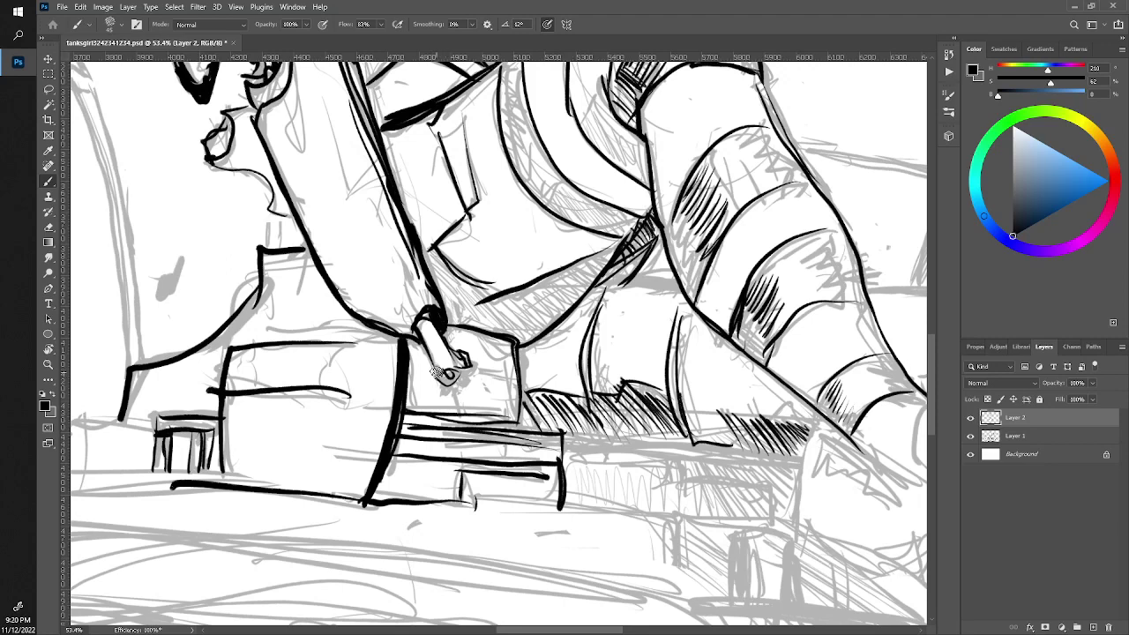
pyautogui.moveTo(447, 377)
pyautogui.mouseDown()
pyautogui.moveTo(457, 381)
pyautogui.moveTo(420, 343)
pyautogui.mouseUp()
pyautogui.moveTo(464, 362)
pyautogui.mouseDown()
pyautogui.moveTo(440, 335)
pyautogui.moveTo(264, 257)
pyautogui.mouseUp()
# Zoom out to the full canvas, then zoom in on the knee and the tank's front
pyautogui.press('z')
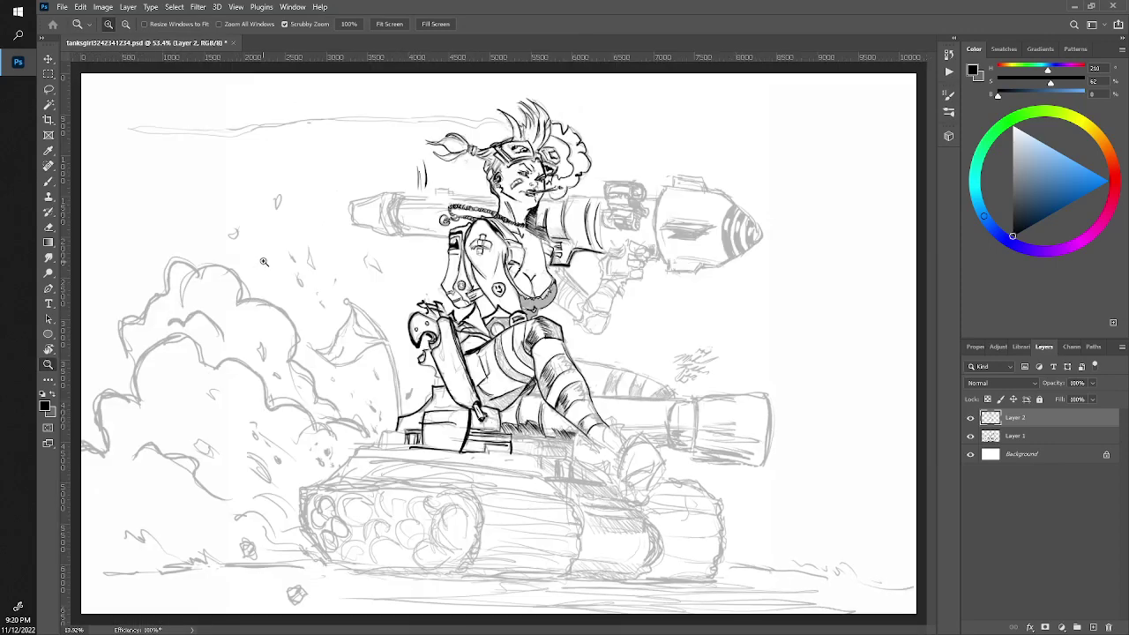
pyautogui.moveTo(310, 359); pyautogui.dragTo(300, 349)
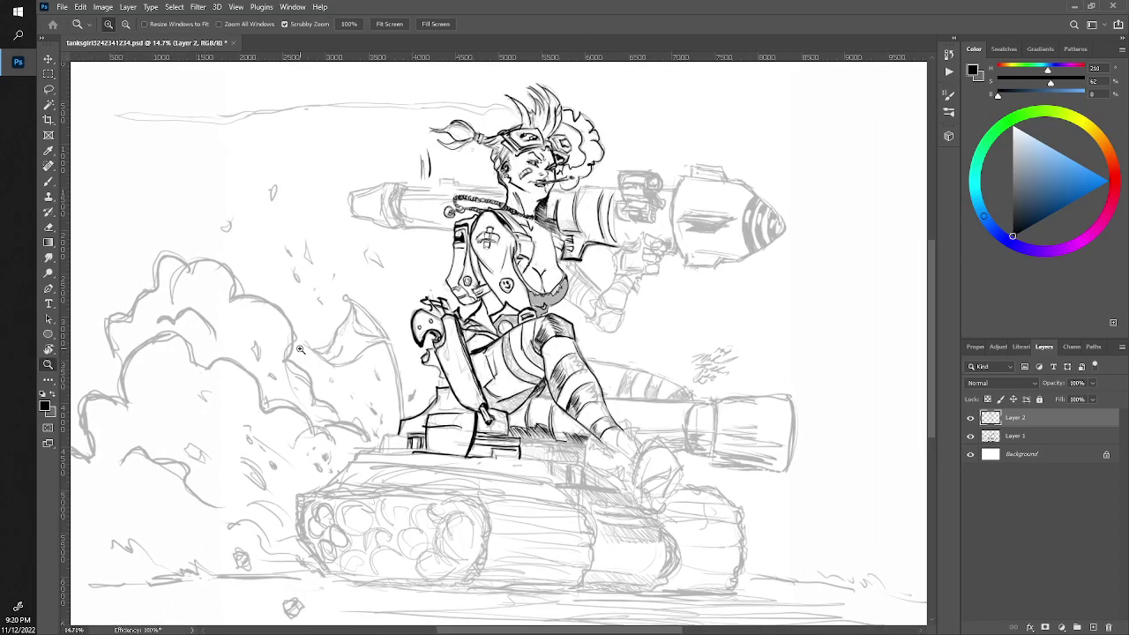
pyautogui.press('b')
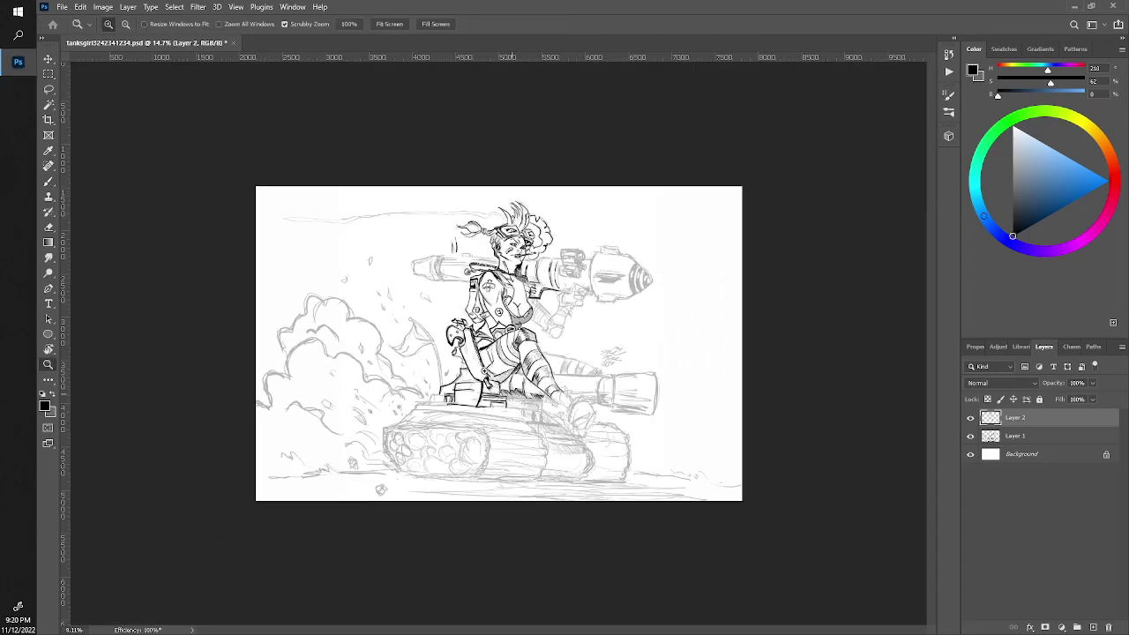
pyautogui.moveTo(608, 463)
pyautogui.mouseDown()
pyautogui.moveTo(670, 463)
pyautogui.moveTo(560, 361)
pyautogui.mouseUp()
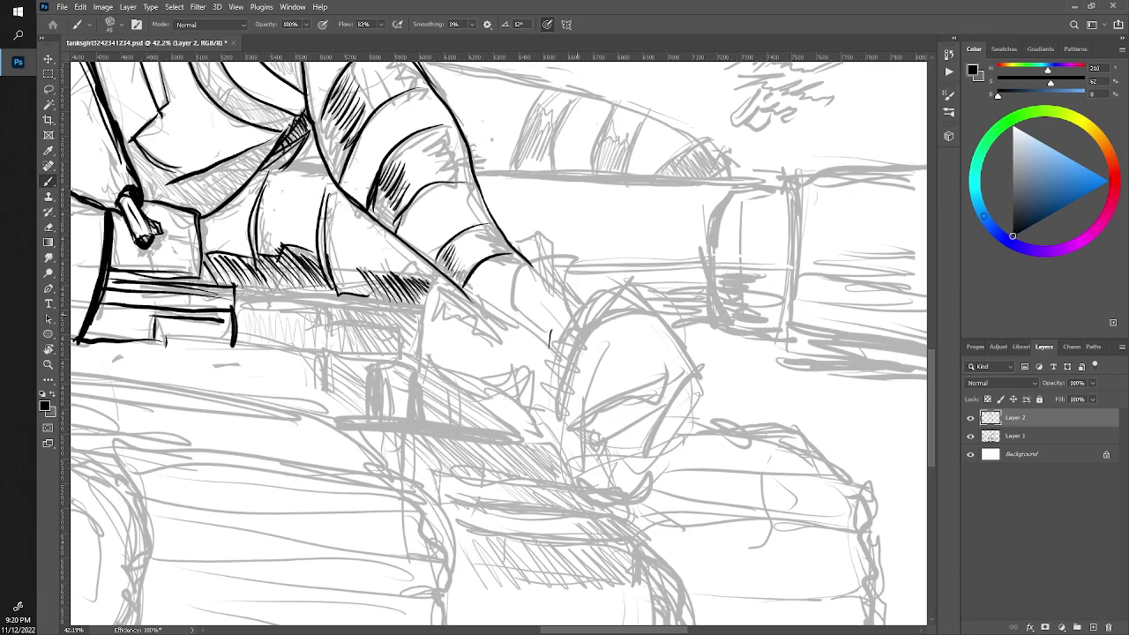
# Ink the helmet's side, top and right edges, its window marks, arched opening and chin curve
pyautogui.moveTo(577, 323); pyautogui.dragTo(563, 352)
pyautogui.moveTo(579, 316)
pyautogui.mouseDown()
pyautogui.moveTo(620, 289)
pyautogui.moveTo(644, 293)
pyautogui.moveTo(685, 348)
pyautogui.mouseUp()
pyautogui.moveTo(633, 313)
pyautogui.mouseDown()
pyautogui.moveTo(635, 328)
pyautogui.moveTo(605, 332)
pyautogui.moveTo(580, 400)
pyautogui.moveTo(586, 388)
pyautogui.mouseUp()
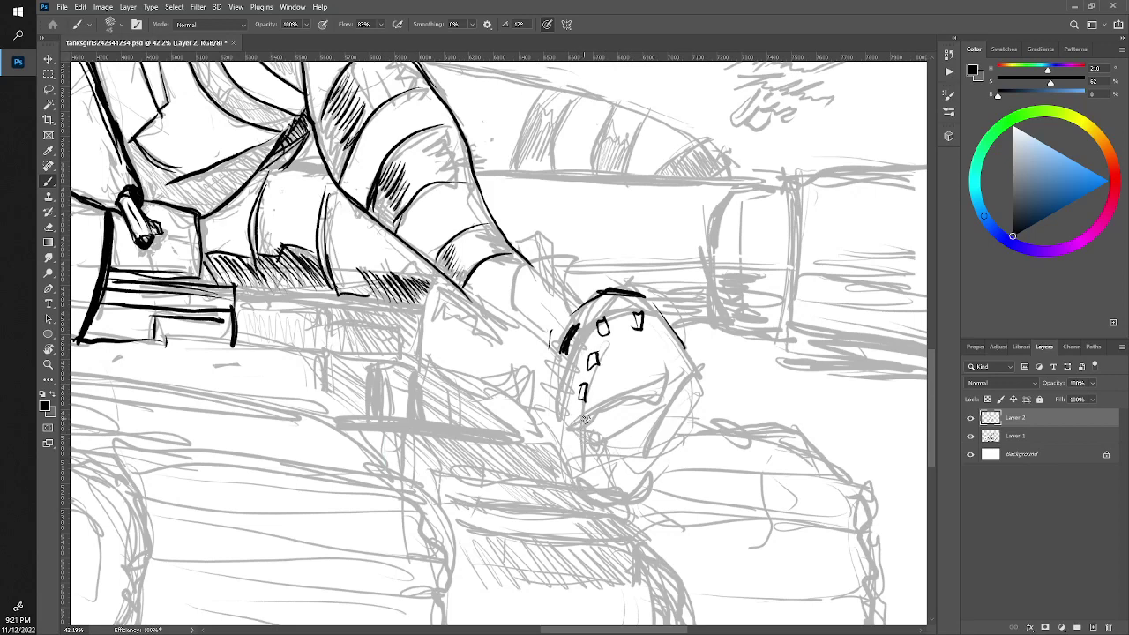
pyautogui.moveTo(613, 388)
pyautogui.mouseDown()
pyautogui.moveTo(649, 383)
pyautogui.moveTo(639, 358)
pyautogui.moveTo(633, 390)
pyautogui.moveTo(617, 363)
pyautogui.moveTo(610, 397)
pyautogui.moveTo(633, 388)
pyautogui.moveTo(627, 362)
pyautogui.moveTo(633, 379)
pyautogui.mouseUp()
pyautogui.moveTo(603, 328)
pyautogui.mouseDown()
pyautogui.moveTo(642, 314)
pyautogui.moveTo(589, 354)
pyautogui.moveTo(576, 446)
pyautogui.moveTo(574, 404)
pyautogui.mouseUp()
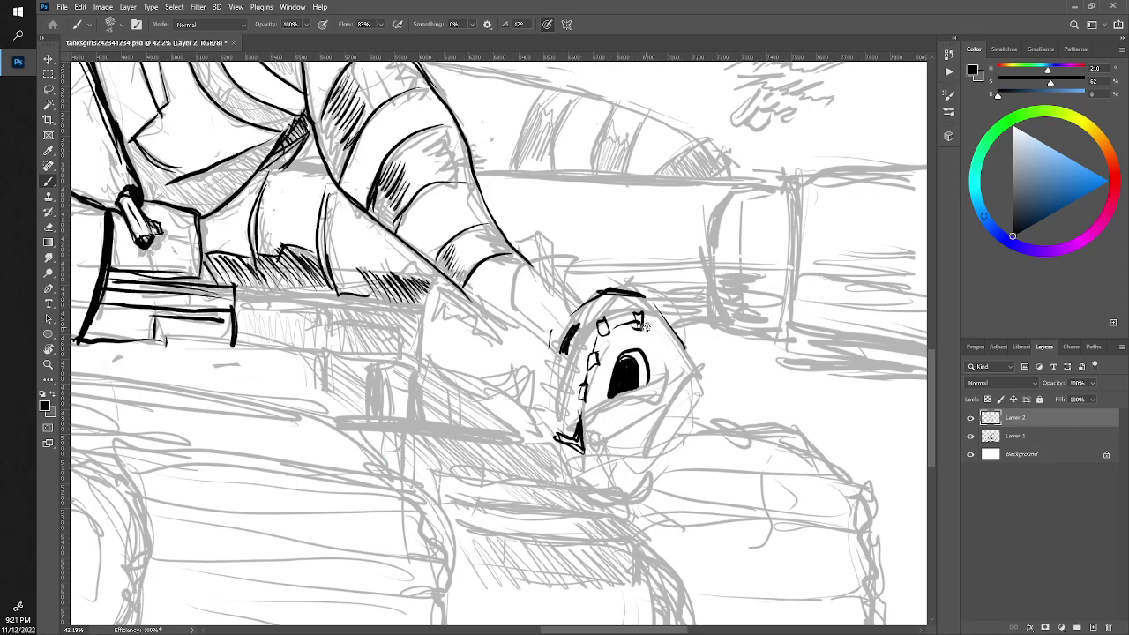
pyautogui.moveTo(654, 326)
pyautogui.mouseDown()
pyautogui.moveTo(690, 361)
pyautogui.moveTo(655, 441)
pyautogui.mouseUp()
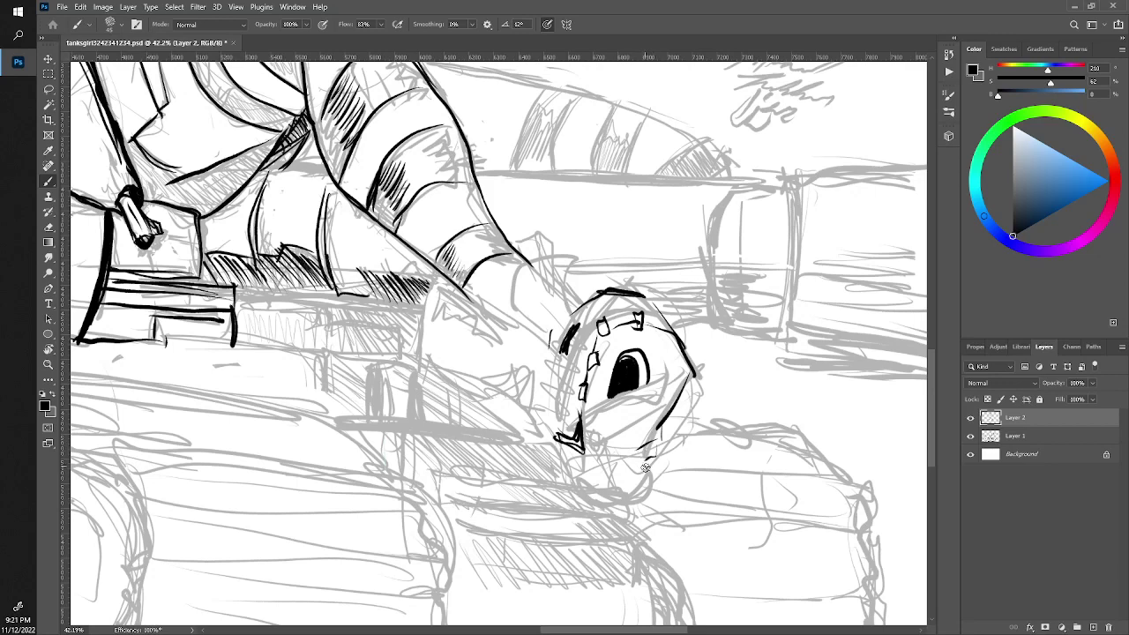
pyautogui.moveTo(641, 479)
pyautogui.mouseDown()
pyautogui.moveTo(591, 486)
pyautogui.moveTo(654, 442)
pyautogui.mouseUp()
# Add tooth ticks along the helmet chin, lines across its lower face, and left-edge marks
pyautogui.moveTo(591, 491)
pyautogui.mouseDown()
pyautogui.moveTo(601, 483)
pyautogui.moveTo(578, 479)
pyautogui.mouseUp()
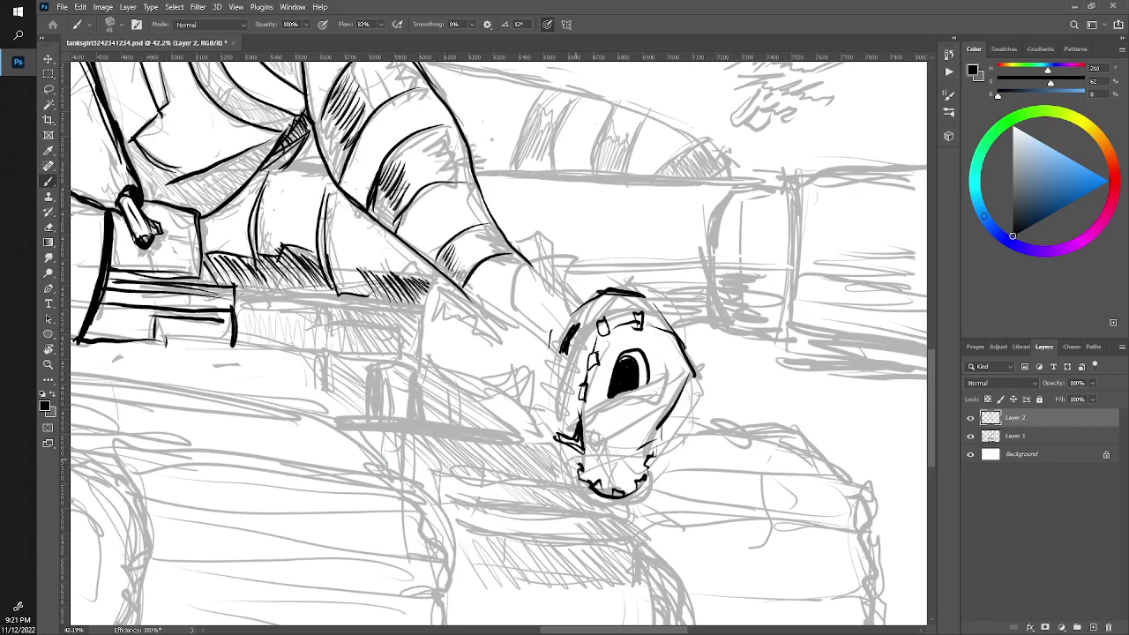
pyautogui.moveTo(612, 445); pyautogui.dragTo(659, 417)
pyautogui.moveTo(585, 448)
pyautogui.mouseDown()
pyautogui.moveTo(650, 417)
pyautogui.moveTo(626, 448)
pyautogui.moveTo(639, 439)
pyautogui.moveTo(582, 464)
pyautogui.moveTo(659, 432)
pyautogui.mouseUp()
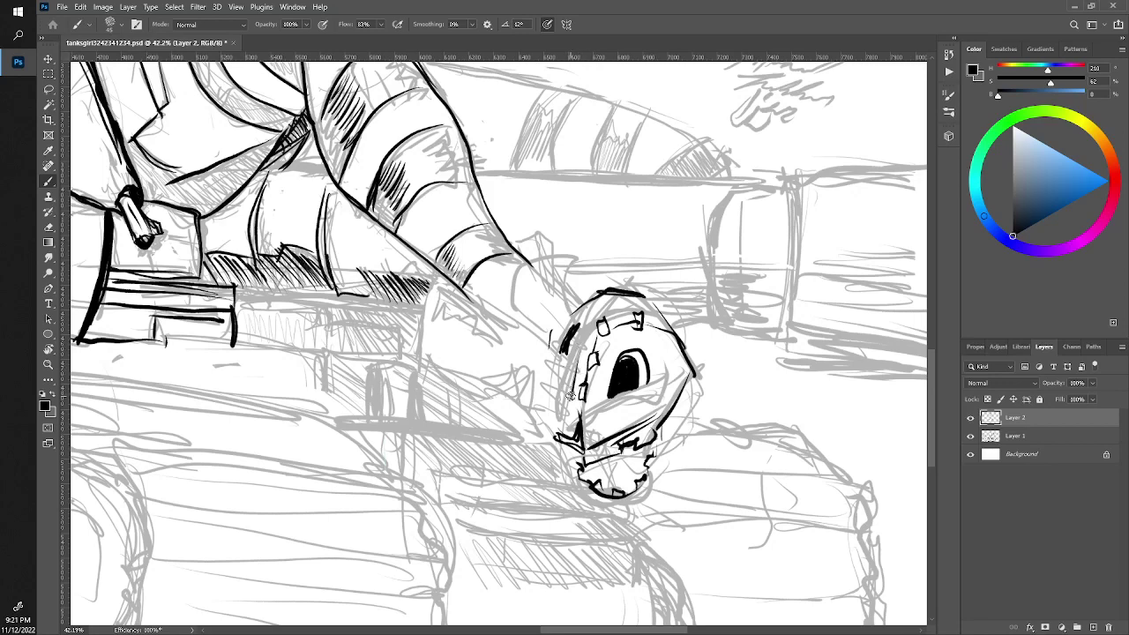
pyautogui.moveTo(573, 395)
pyautogui.mouseDown()
pyautogui.moveTo(566, 432)
pyautogui.moveTo(553, 430)
pyautogui.mouseUp()
pyautogui.moveTo(575, 384)
pyautogui.mouseDown()
pyautogui.moveTo(599, 319)
pyautogui.moveTo(608, 331)
pyautogui.mouseUp()
# Darken the helmet rivets, thicken its left edges, and ink a check mark and curve beside it
pyautogui.moveTo(632, 312); pyautogui.dragTo(672, 333)
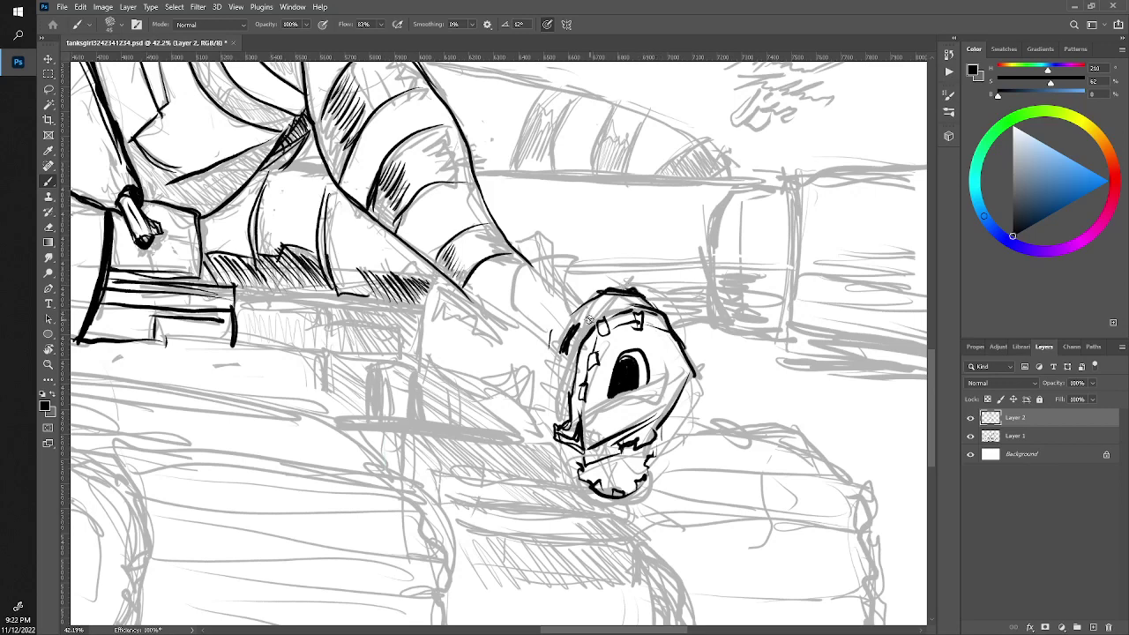
pyautogui.moveTo(564, 348)
pyautogui.mouseDown()
pyautogui.moveTo(581, 325)
pyautogui.moveTo(565, 390)
pyautogui.moveTo(584, 330)
pyautogui.mouseUp()
pyautogui.moveTo(567, 385)
pyautogui.mouseDown()
pyautogui.moveTo(558, 425)
pyautogui.moveTo(565, 420)
pyautogui.mouseUp()
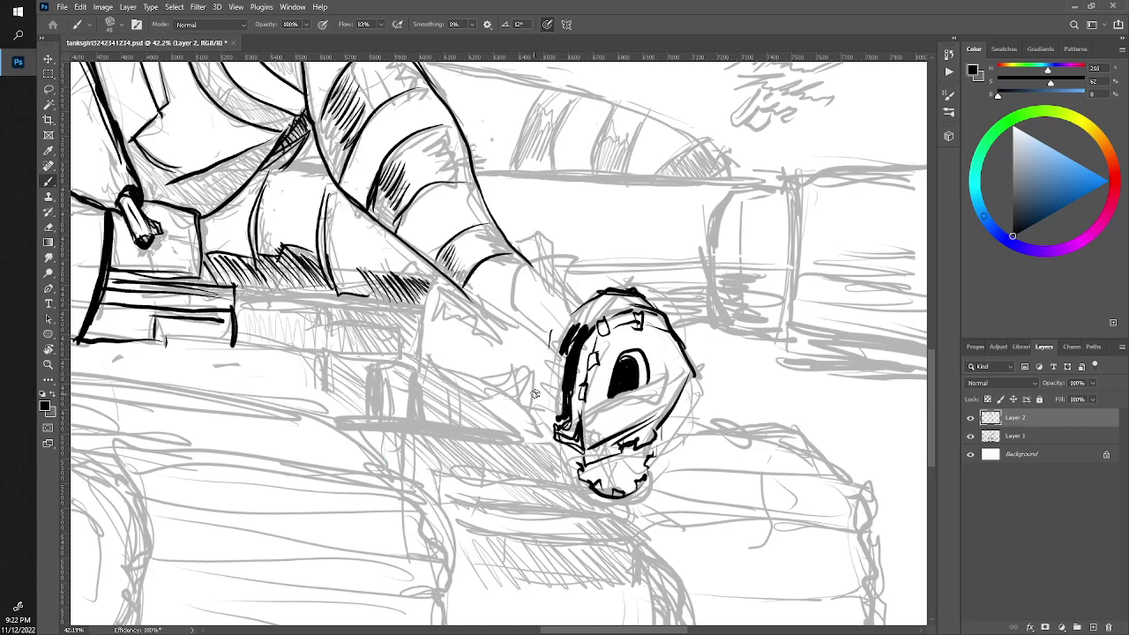
pyautogui.moveTo(546, 378)
pyautogui.mouseDown()
pyautogui.moveTo(532, 388)
pyautogui.moveTo(547, 372)
pyautogui.mouseUp()
pyautogui.moveTo(493, 396)
pyautogui.mouseDown()
pyautogui.moveTo(533, 424)
pyautogui.moveTo(572, 486)
pyautogui.moveTo(617, 502)
pyautogui.moveTo(657, 478)
pyautogui.moveTo(656, 433)
pyautogui.mouseUp()
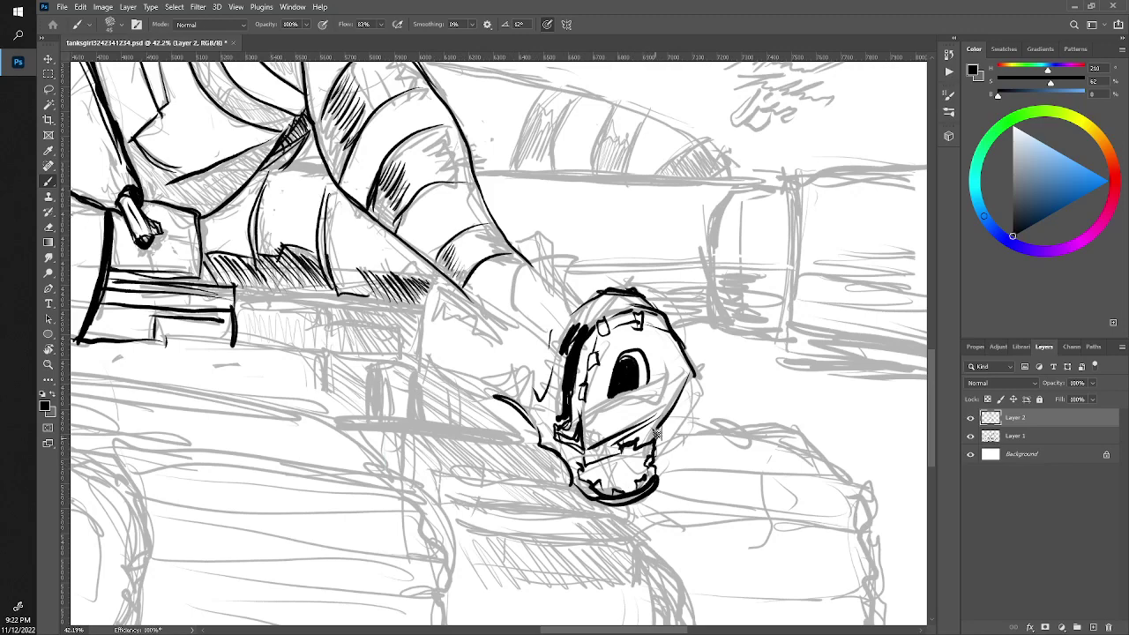
# Ink the outline rising above the helmet and curved detail lines near the arm
pyautogui.press('z')
pyautogui.moveTo(594, 458); pyautogui.dragTo(529, 458)
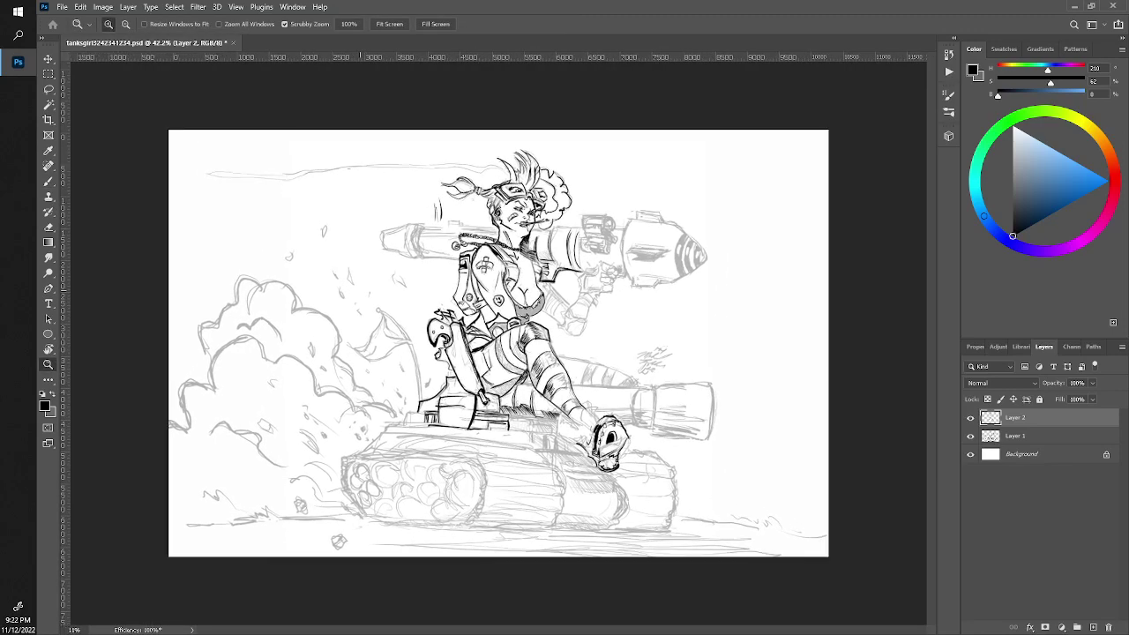
pyautogui.moveTo(596, 444); pyautogui.dragTo(688, 444)
pyautogui.press('b')
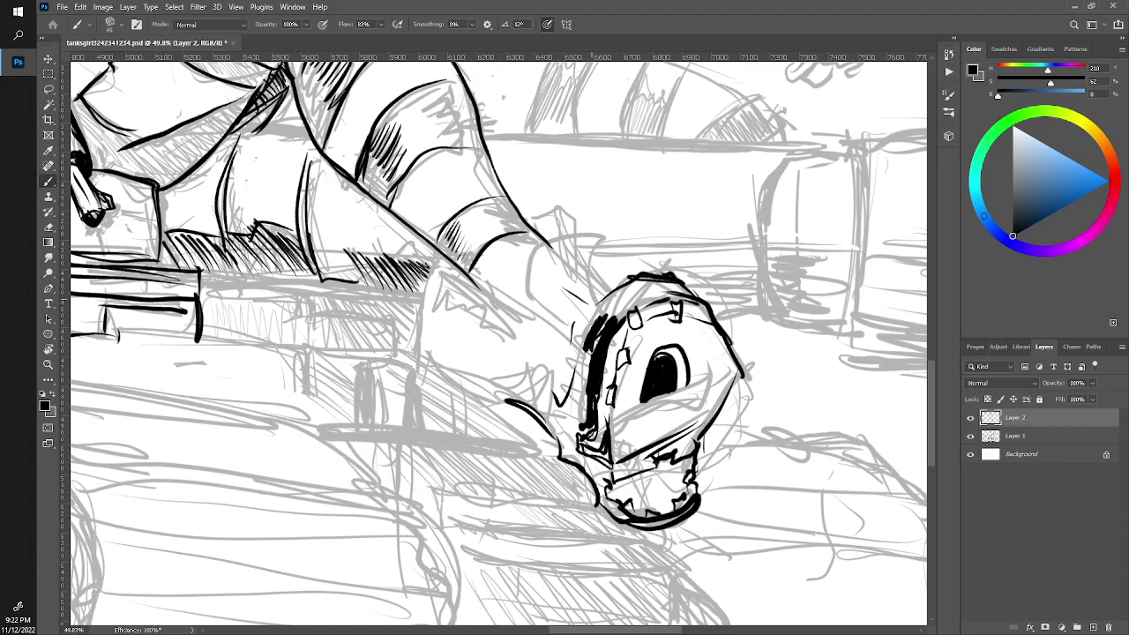
pyautogui.moveTo(587, 305)
pyautogui.mouseDown()
pyautogui.moveTo(529, 237)
pyautogui.moveTo(527, 291)
pyautogui.mouseUp()
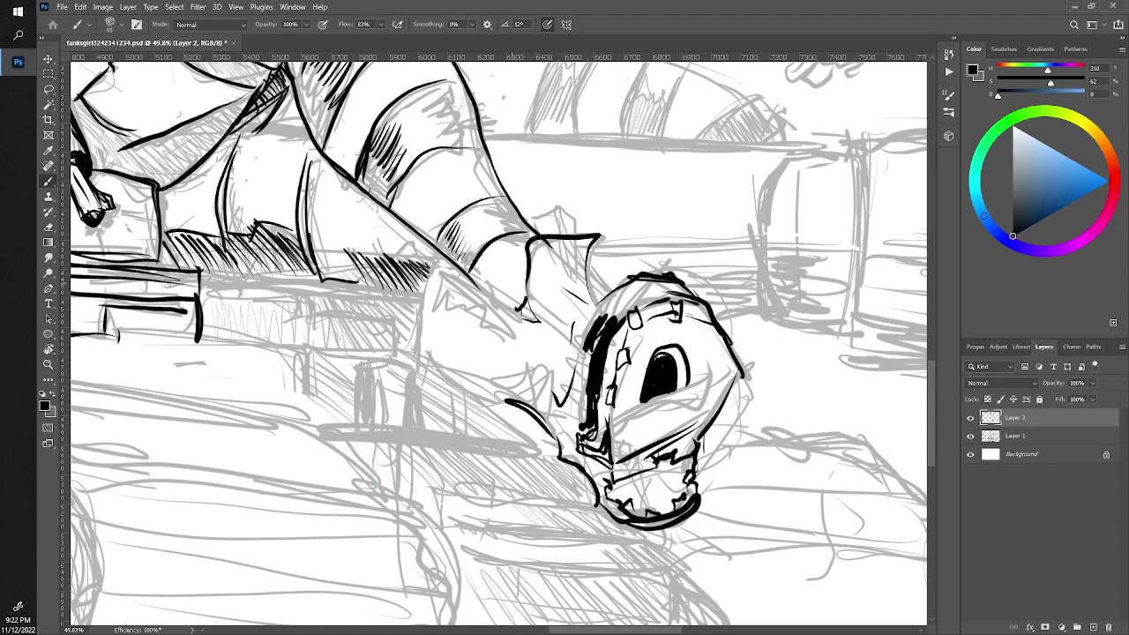
pyautogui.moveTo(510, 263); pyautogui.dragTo(500, 287)
pyautogui.moveTo(506, 279); pyautogui.dragTo(542, 339)
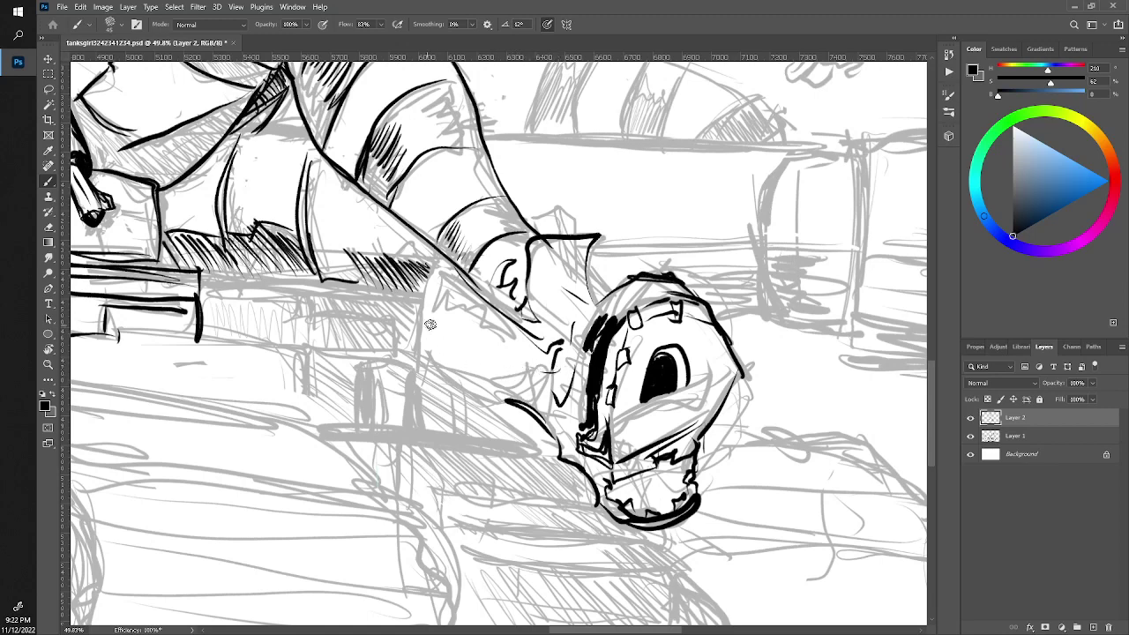
# Hatch left of and up the arm, and thicken the arm's lower edge with diagonal strokes
pyautogui.moveTo(476, 333)
pyautogui.mouseDown()
pyautogui.moveTo(473, 353)
pyautogui.moveTo(432, 379)
pyautogui.mouseUp()
pyautogui.moveTo(427, 323)
pyautogui.mouseDown()
pyautogui.moveTo(431, 372)
pyautogui.moveTo(441, 361)
pyautogui.moveTo(478, 379)
pyautogui.mouseUp()
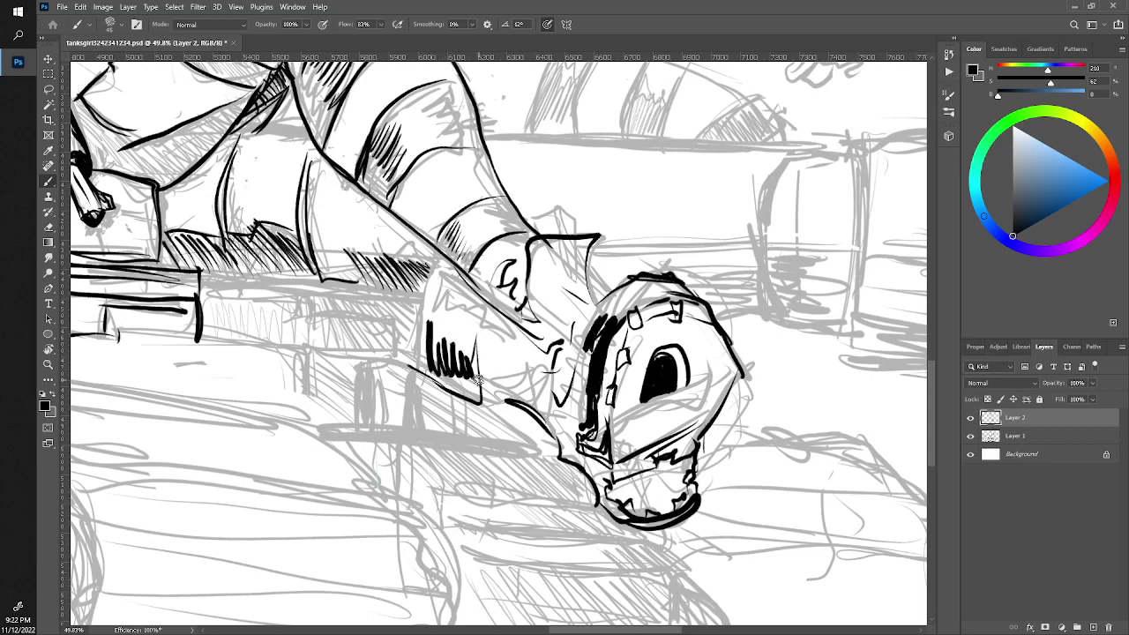
pyautogui.moveTo(427, 302); pyautogui.dragTo(430, 321)
pyautogui.moveTo(431, 282)
pyautogui.mouseDown()
pyautogui.moveTo(435, 323)
pyautogui.moveTo(490, 323)
pyautogui.moveTo(532, 361)
pyautogui.moveTo(546, 352)
pyautogui.moveTo(545, 370)
pyautogui.mouseUp()
pyautogui.moveTo(471, 331); pyautogui.dragTo(545, 365)
pyautogui.moveTo(487, 340)
pyautogui.mouseDown()
pyautogui.moveTo(543, 367)
pyautogui.moveTo(524, 404)
pyautogui.mouseUp()
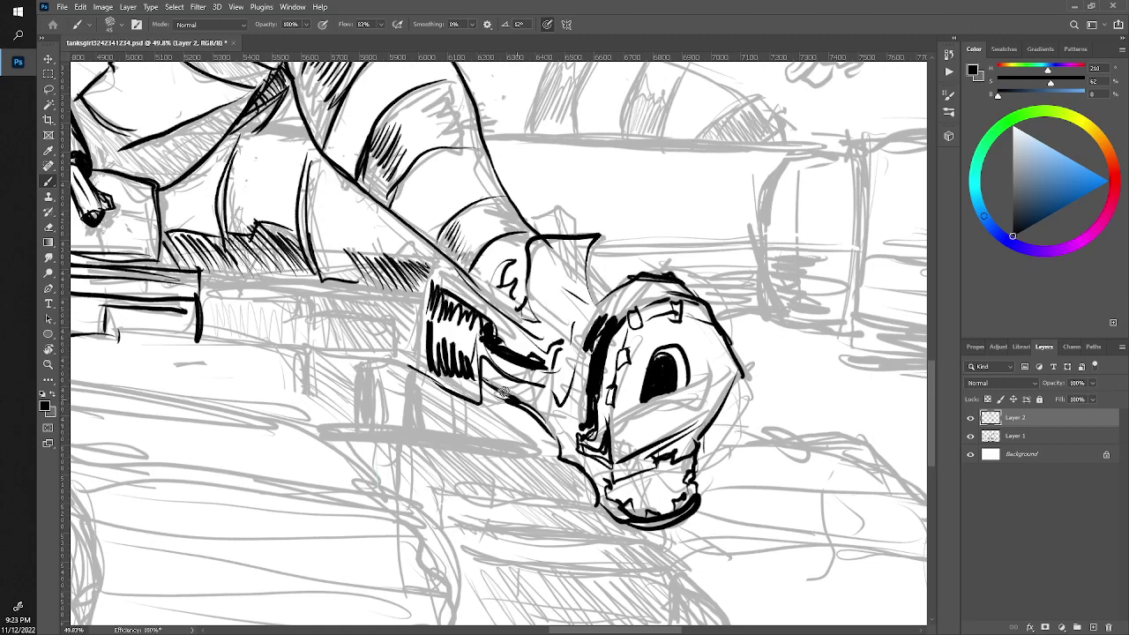
# Hatch beneath the arm's dark edge and paint solid black fill under the leg
pyautogui.moveTo(485, 373)
pyautogui.mouseDown()
pyautogui.moveTo(533, 389)
pyautogui.moveTo(544, 413)
pyautogui.mouseUp()
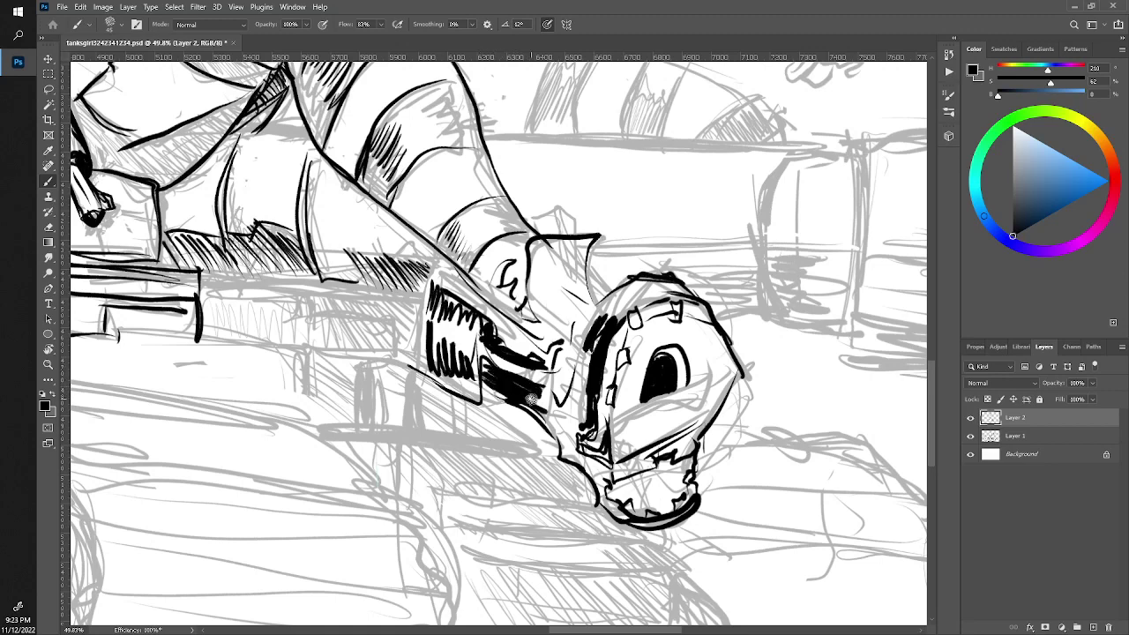
pyautogui.moveTo(484, 379); pyautogui.dragTo(547, 420)
pyautogui.moveTo(481, 358); pyautogui.dragTo(490, 385)
pyautogui.scroll(-5, 494, 352)
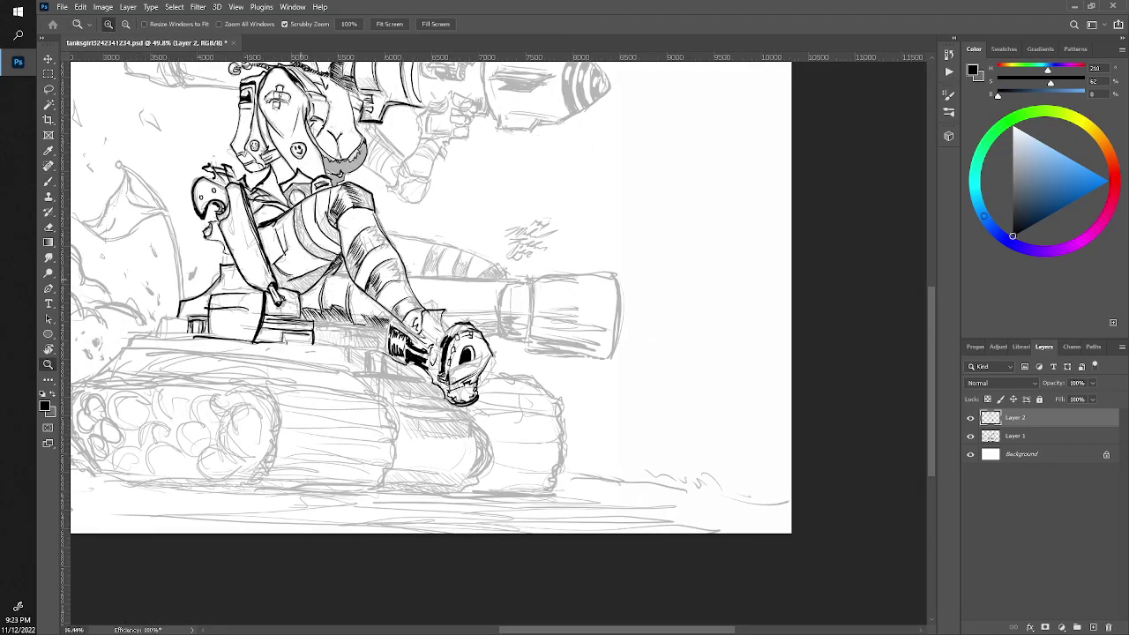
# Trace the leg's upper edge and tip with thicker dark ink strokes
pyautogui.scroll(6, 493, 353)
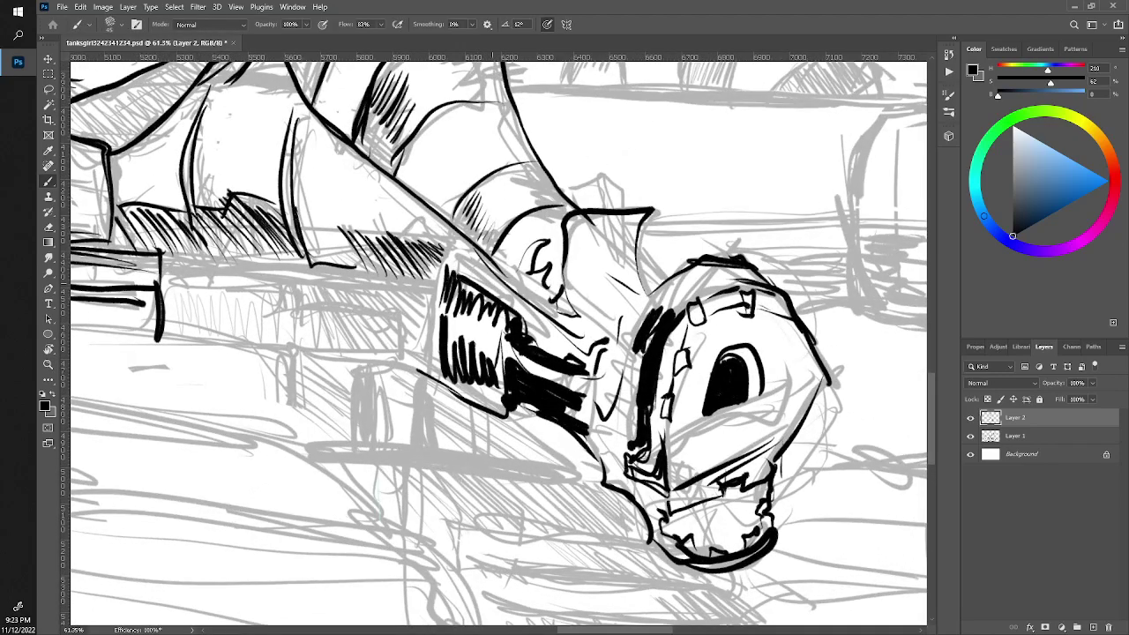
pyautogui.moveTo(522, 302)
pyautogui.mouseDown()
pyautogui.moveTo(458, 243)
pyautogui.moveTo(433, 300)
pyautogui.moveTo(433, 379)
pyautogui.mouseUp()
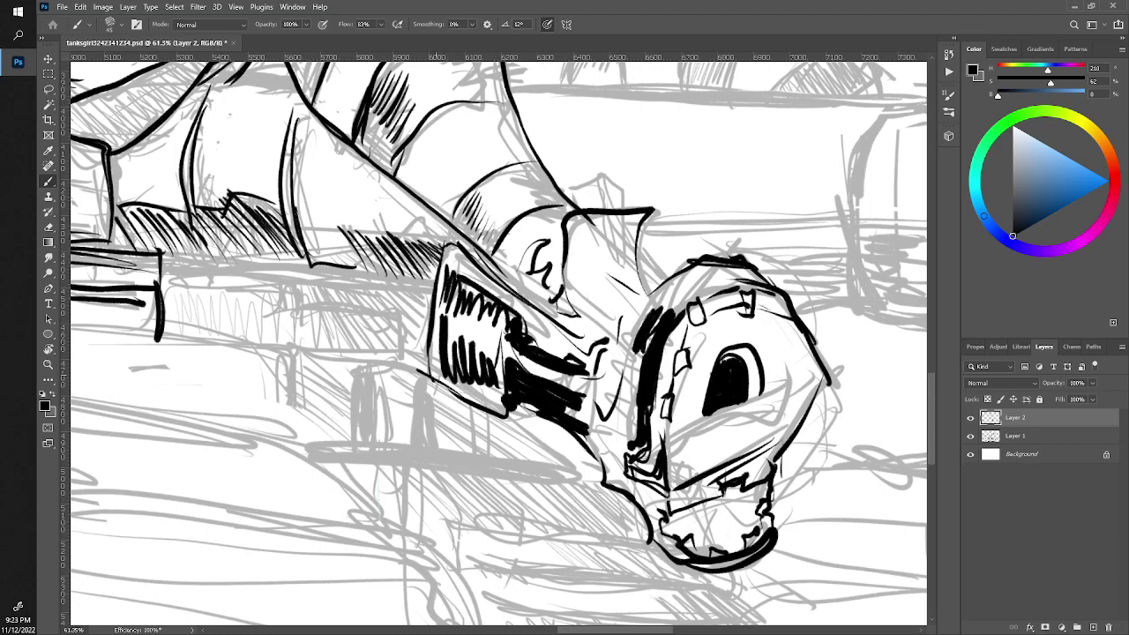
pyautogui.moveTo(466, 247)
pyautogui.mouseDown()
pyautogui.moveTo(573, 337)
pyautogui.moveTo(445, 231)
pyautogui.mouseUp()
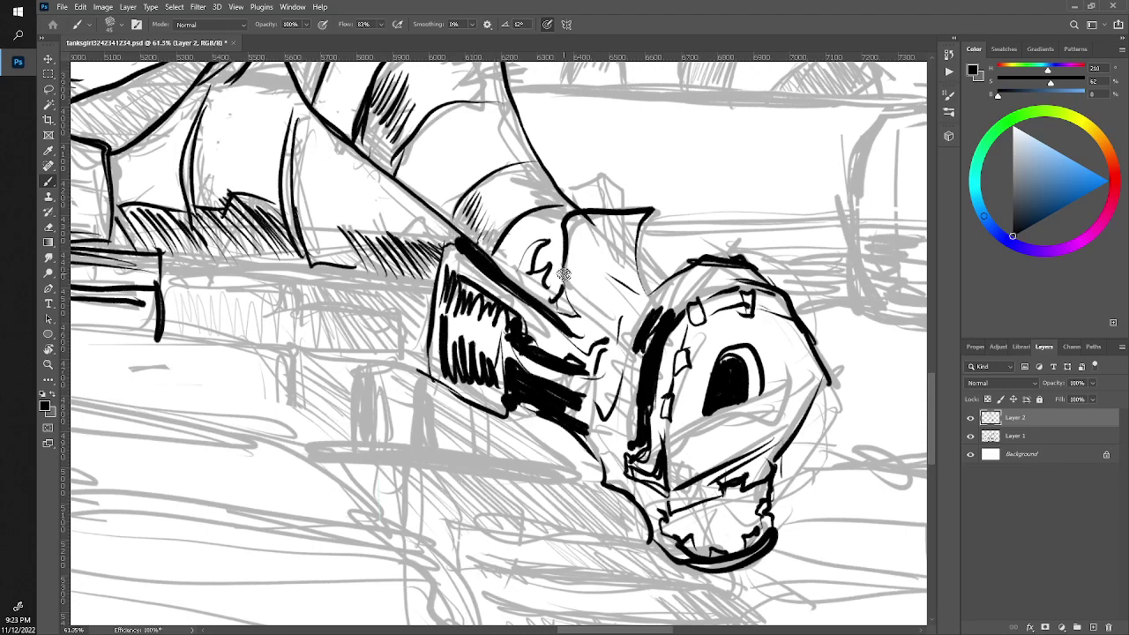
pyautogui.moveTo(545, 307)
pyautogui.mouseDown()
pyautogui.moveTo(600, 336)
pyautogui.moveTo(582, 330)
pyautogui.mouseUp()
pyautogui.moveTo(592, 340); pyautogui.dragTo(559, 270)
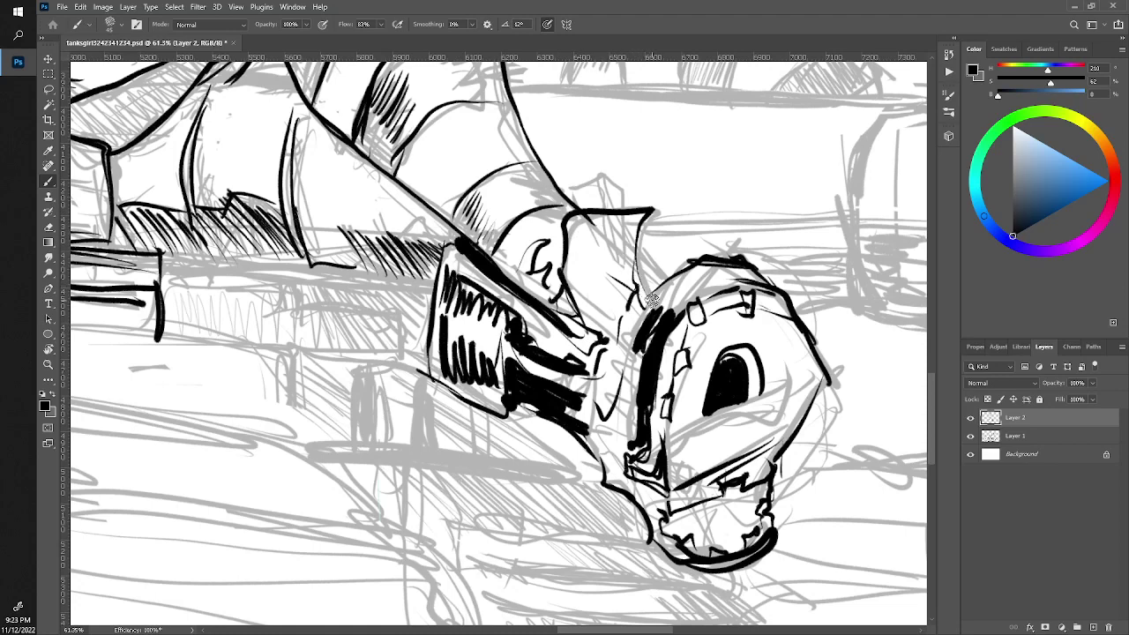
# Thicken the boot's upper-left outline and hatch along its left edge
pyautogui.moveTo(663, 293)
pyautogui.mouseDown()
pyautogui.moveTo(633, 322)
pyautogui.moveTo(617, 414)
pyautogui.mouseUp()
pyautogui.moveTo(604, 371); pyautogui.dragTo(608, 445)
pyautogui.moveTo(614, 351)
pyautogui.mouseDown()
pyautogui.moveTo(610, 441)
pyautogui.moveTo(628, 407)
pyautogui.moveTo(631, 428)
pyautogui.mouseUp()
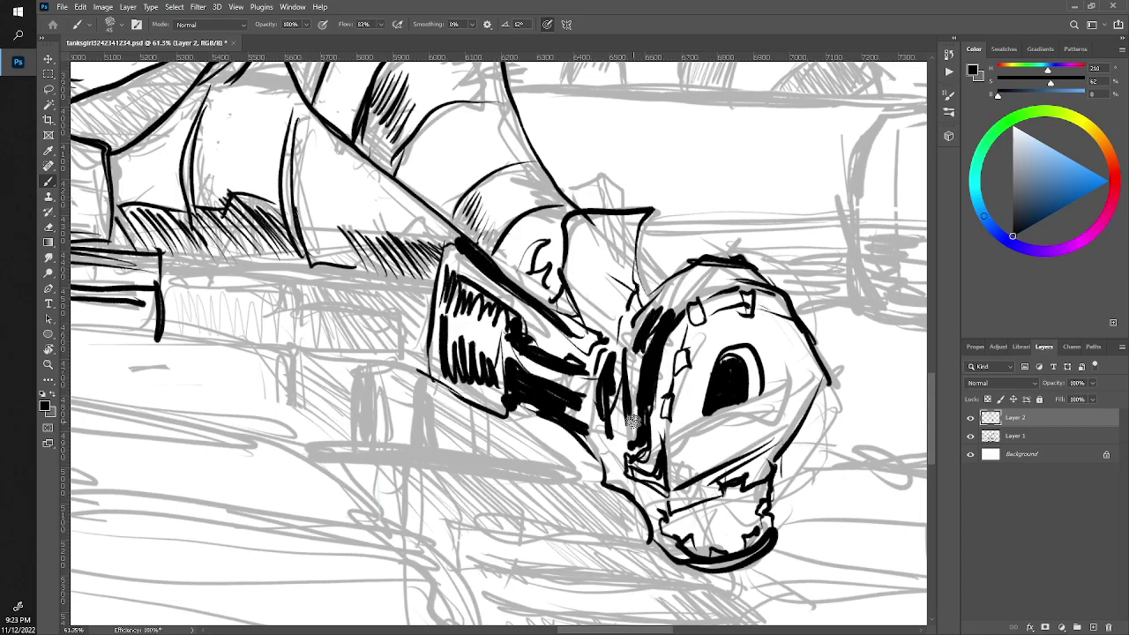
pyautogui.moveTo(664, 291); pyautogui.dragTo(723, 255)
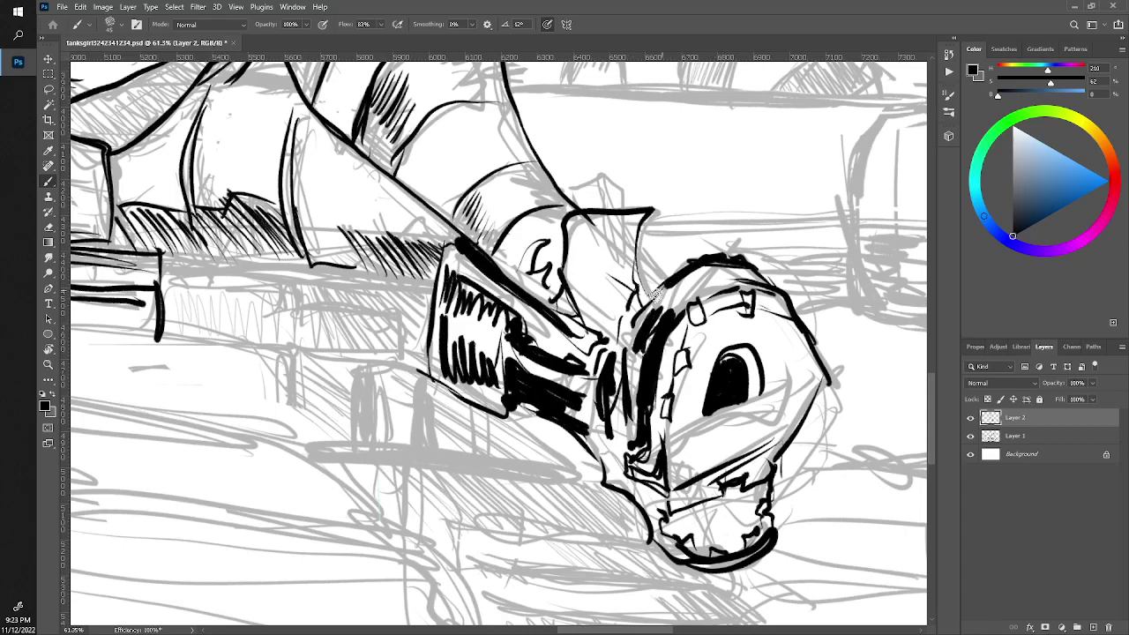
pyautogui.moveTo(658, 293); pyautogui.dragTo(633, 334)
# Draw a thin peak above the boot, then zoom out to check the whole drawing
pyautogui.press('z')
pyautogui.moveTo(586, 445); pyautogui.dragTo(493, 445)
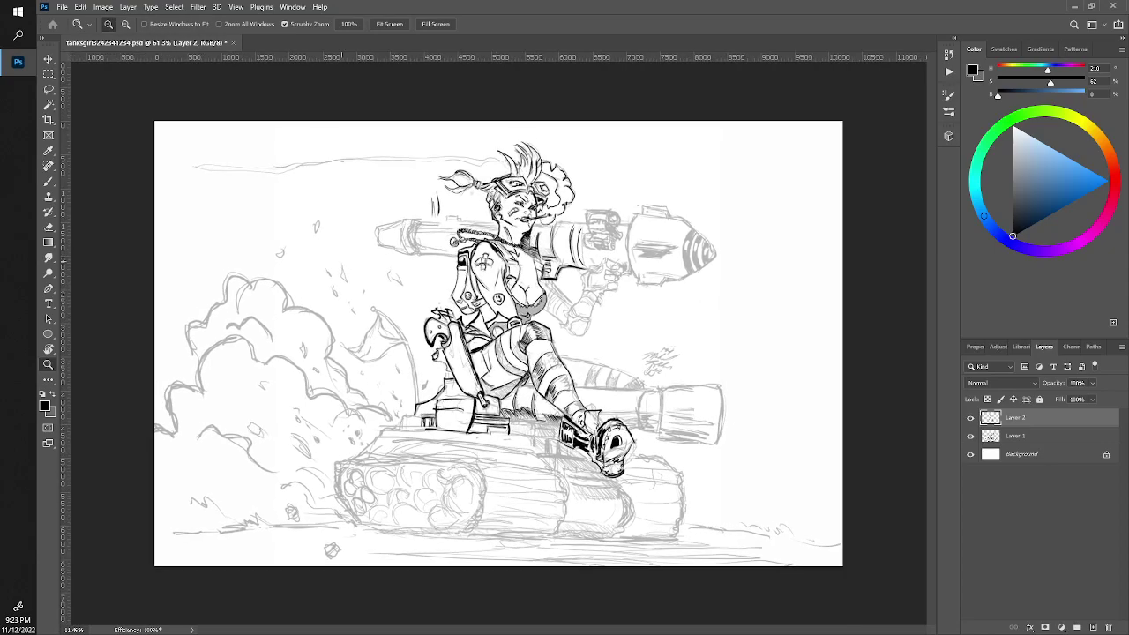
pyautogui.moveTo(601, 461); pyautogui.dragTo(687, 461)
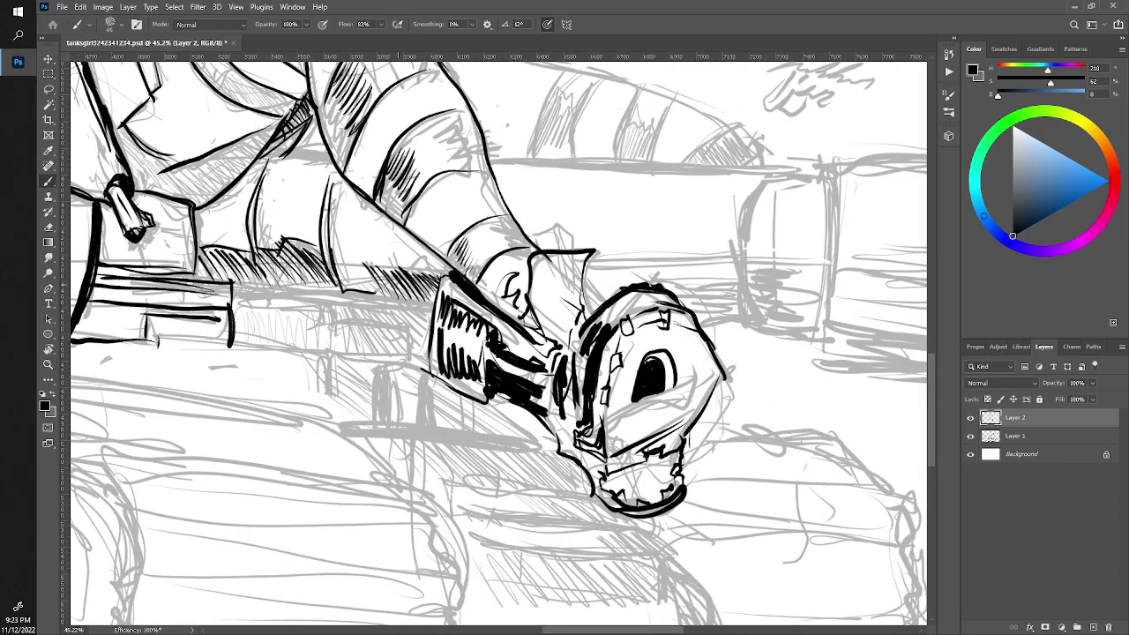
pyautogui.moveTo(573, 245); pyautogui.dragTo(536, 236)
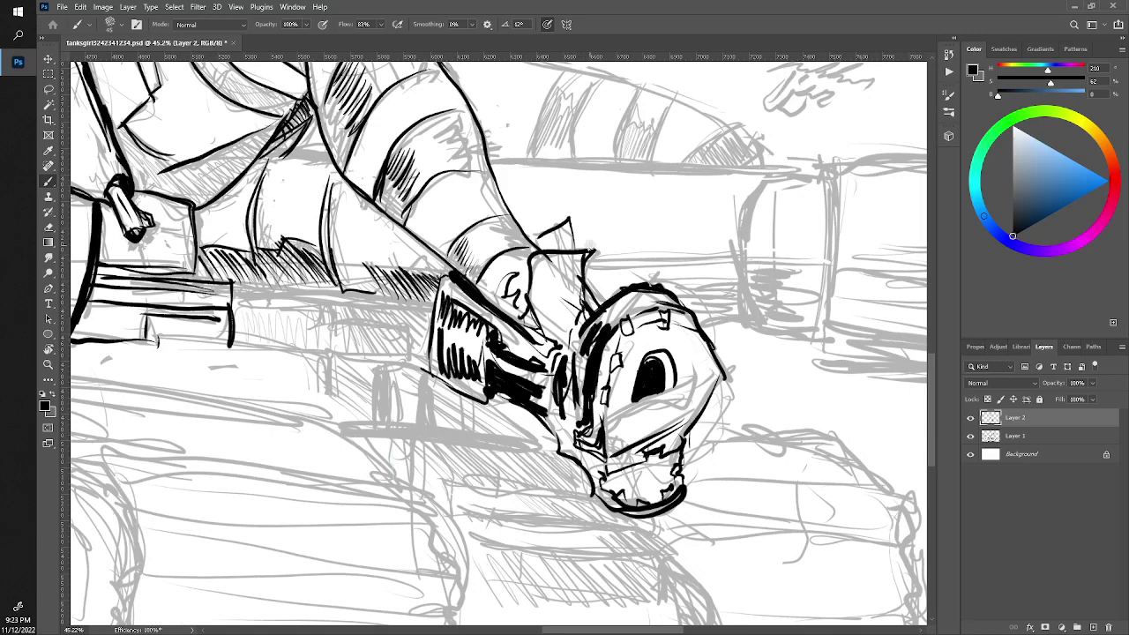
pyautogui.press('e')
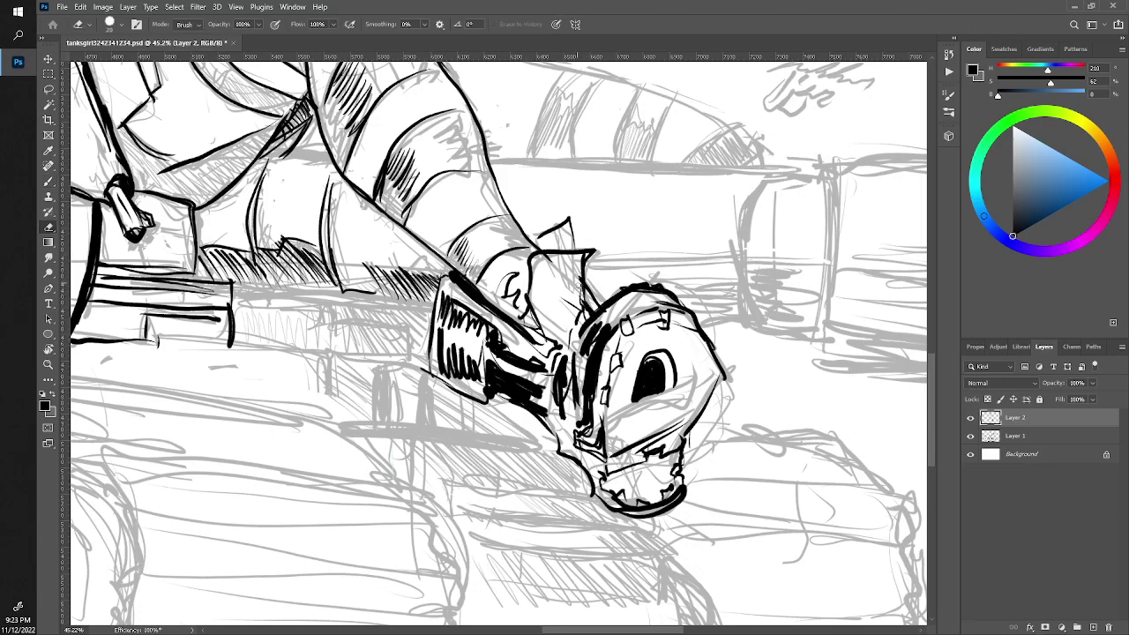
pyautogui.press('z')
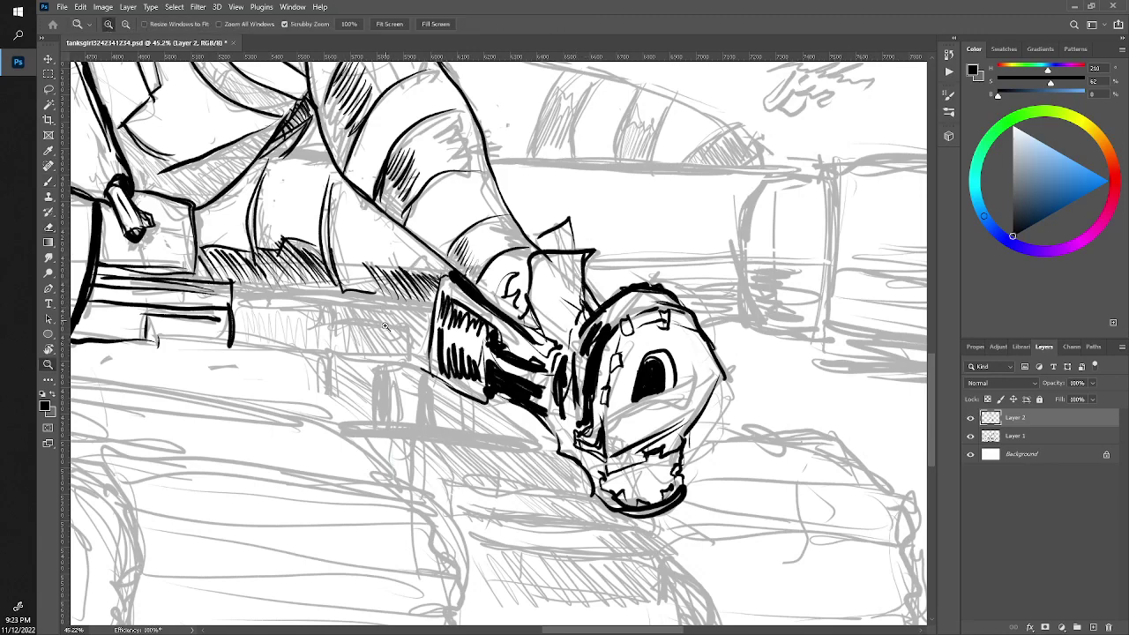
pyautogui.moveTo(576, 273); pyautogui.dragTo(294, 261)
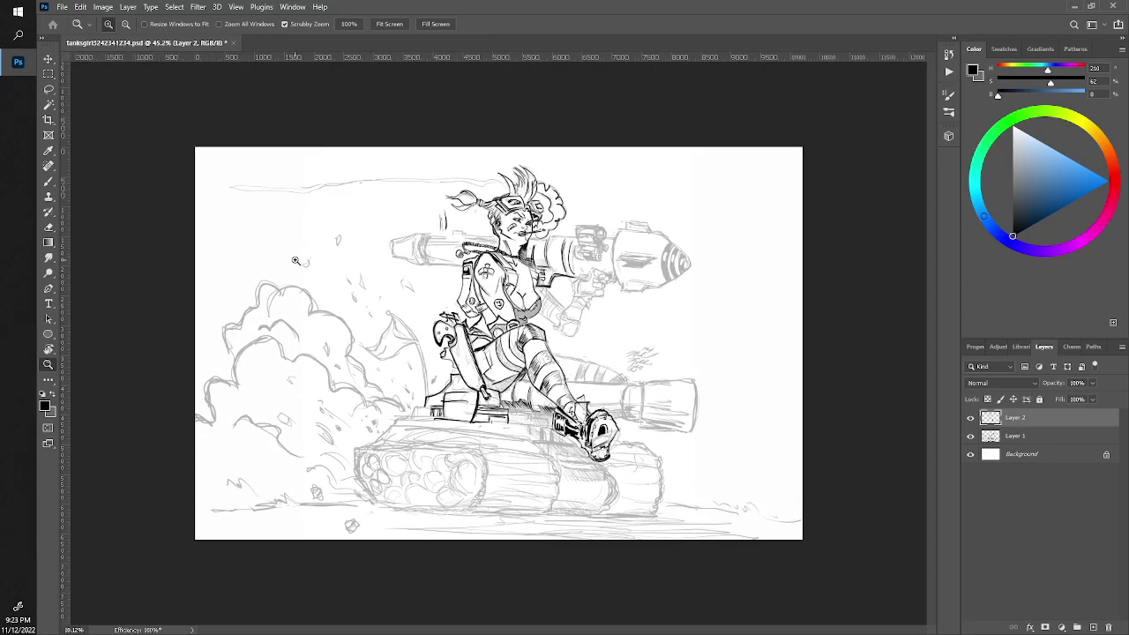
# Add short dark strokes at the boot's lower front and thicken its right outline
pyautogui.moveTo(588, 444); pyautogui.dragTo(670, 445)
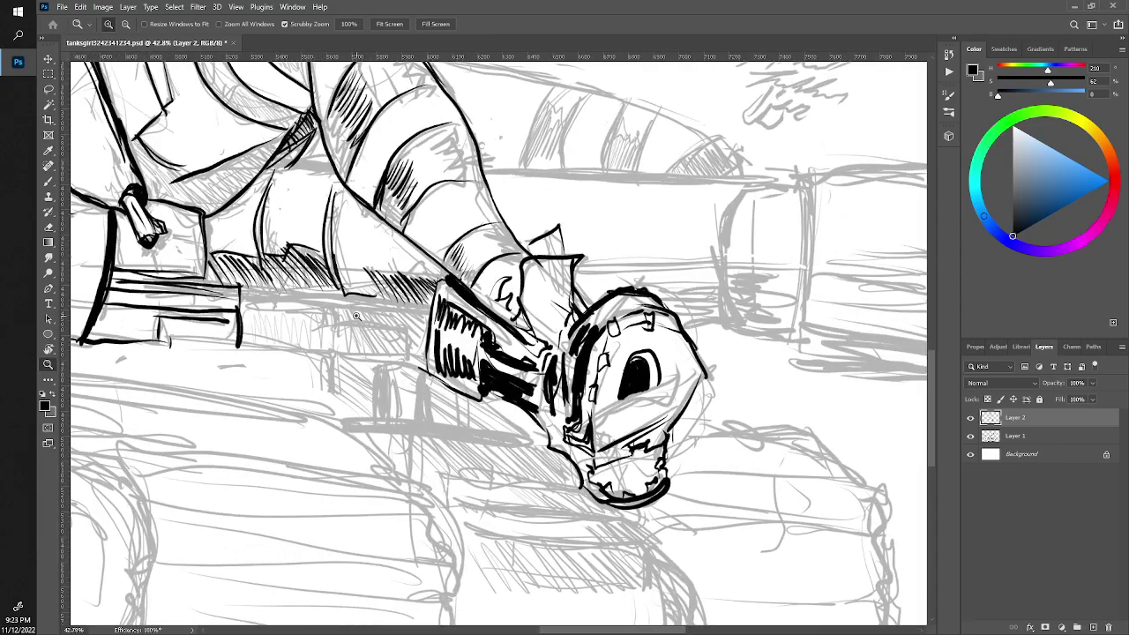
pyautogui.press('e')
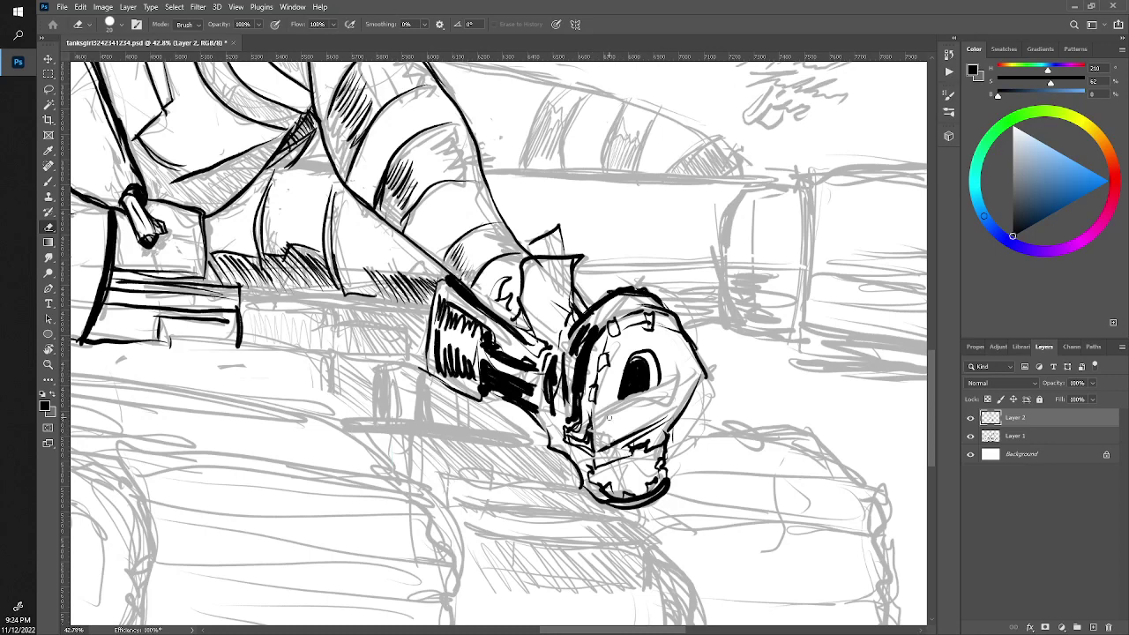
pyautogui.press('b')
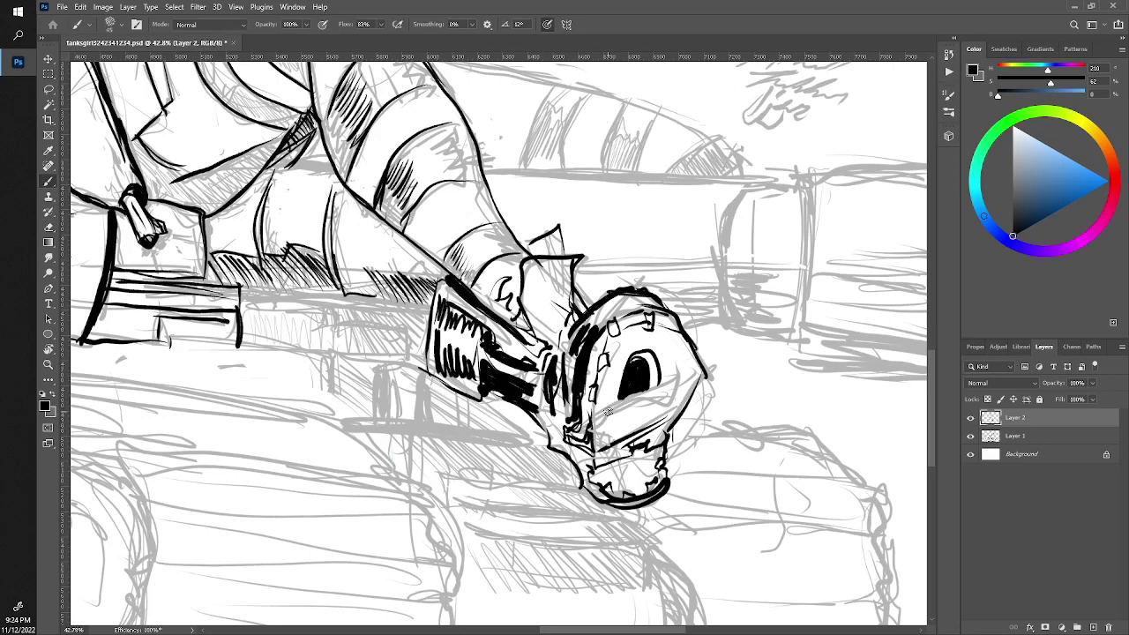
pyautogui.moveTo(580, 398)
pyautogui.mouseDown()
pyautogui.moveTo(593, 435)
pyautogui.moveTo(589, 386)
pyautogui.moveTo(617, 423)
pyautogui.moveTo(614, 438)
pyautogui.moveTo(661, 413)
pyautogui.moveTo(623, 403)
pyautogui.mouseUp()
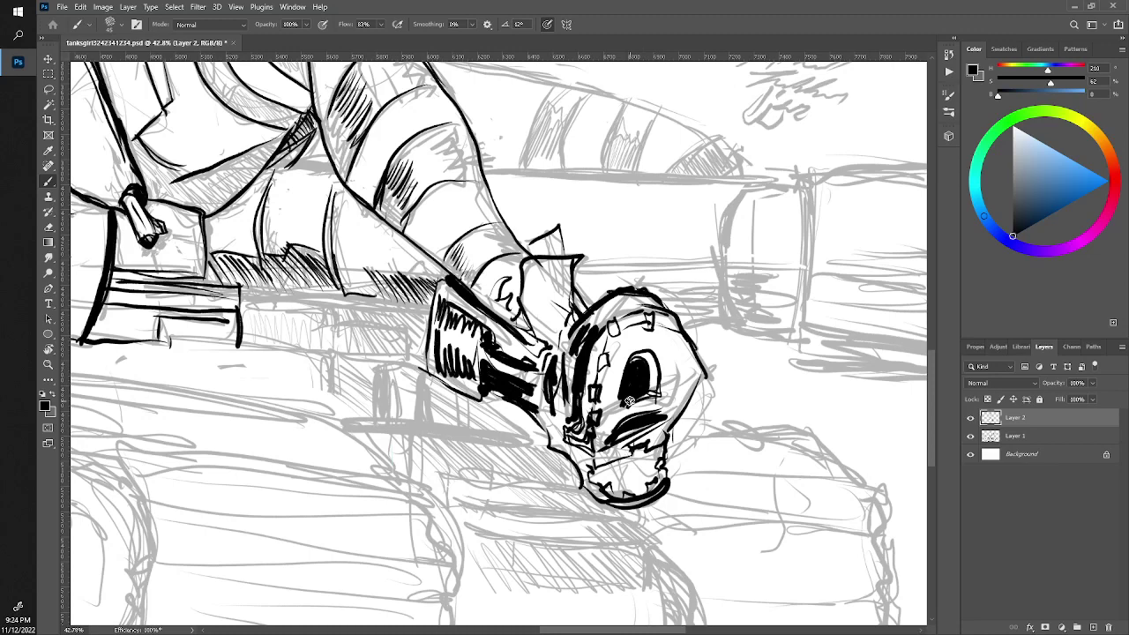
pyautogui.moveTo(687, 409)
pyautogui.mouseDown()
pyautogui.moveTo(697, 346)
pyautogui.moveTo(682, 335)
pyautogui.mouseUp()
# Hatch both sides of the boot's eye opening and fill the boot's right side black
pyautogui.moveTo(656, 397)
pyautogui.mouseDown()
pyautogui.moveTo(686, 372)
pyautogui.moveTo(688, 326)
pyautogui.moveTo(629, 339)
pyautogui.moveTo(609, 369)
pyautogui.mouseUp()
pyautogui.moveTo(595, 407)
pyautogui.mouseDown()
pyautogui.moveTo(633, 349)
pyautogui.moveTo(610, 386)
pyautogui.mouseUp()
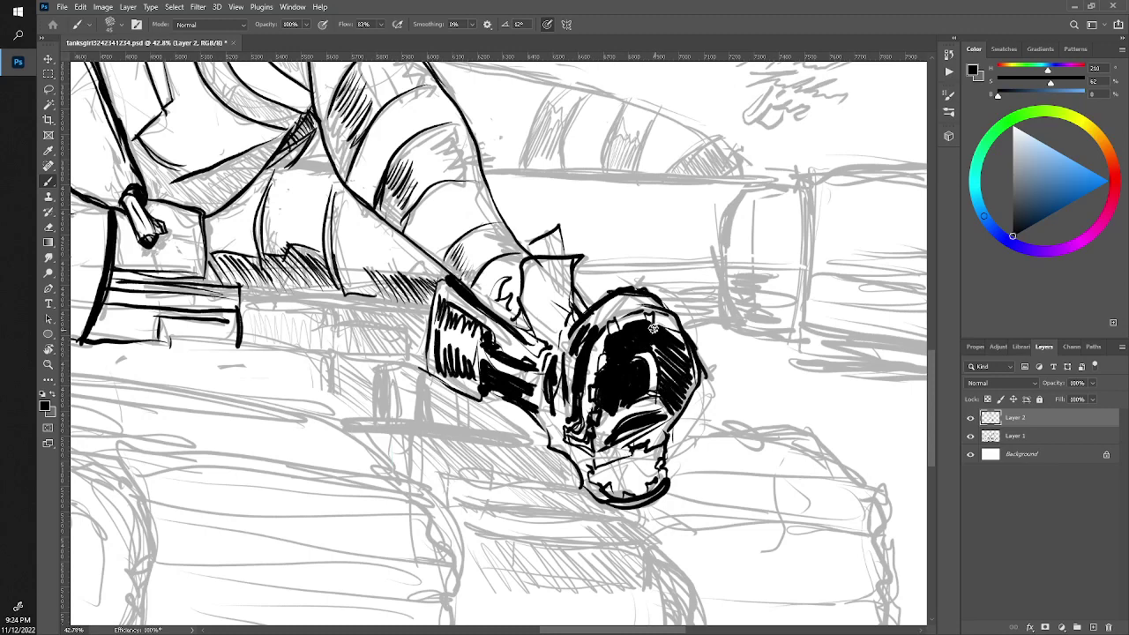
pyautogui.moveTo(654, 329)
pyautogui.mouseDown()
pyautogui.moveTo(690, 375)
pyautogui.moveTo(680, 400)
pyautogui.moveTo(672, 348)
pyautogui.moveTo(686, 387)
pyautogui.mouseUp()
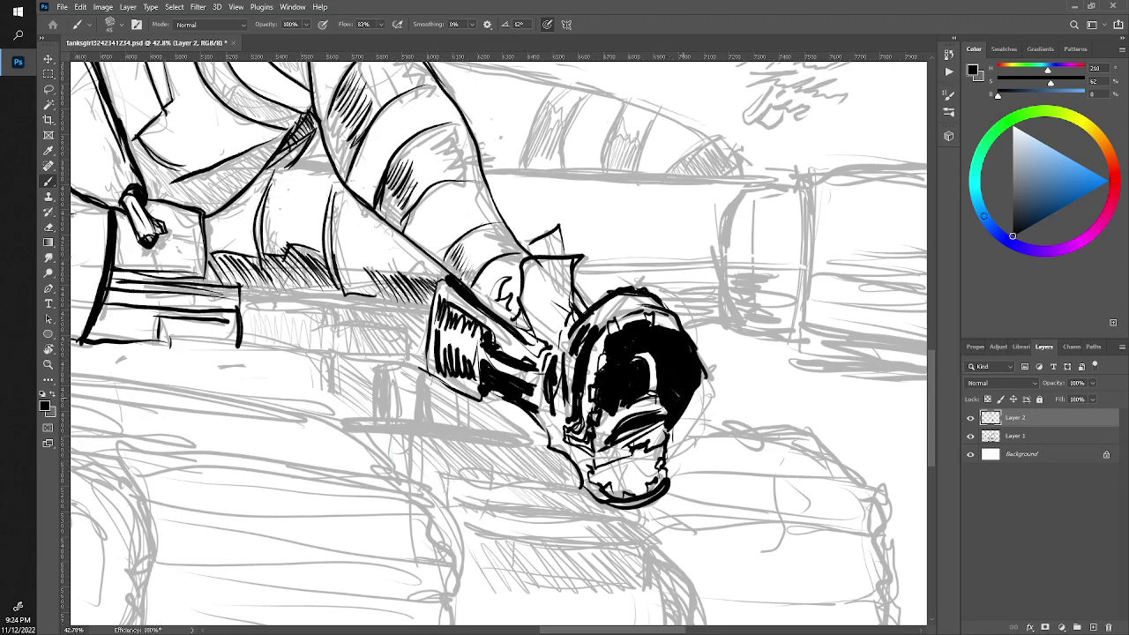
pyautogui.press('e')
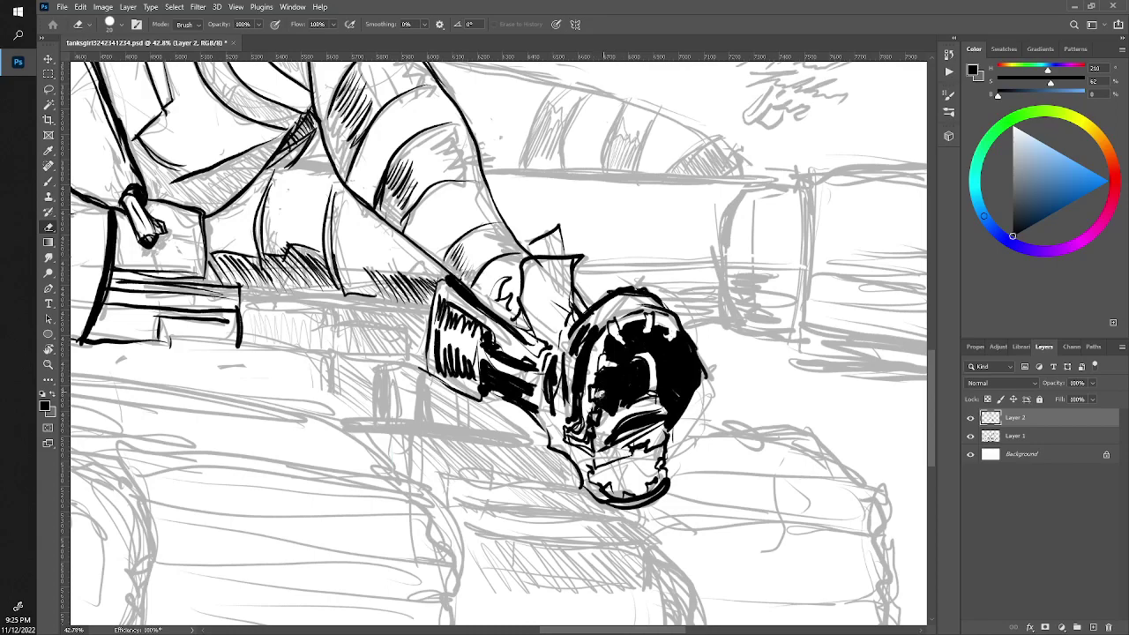
# Fill the boot's front and toe with solid black ink
pyautogui.press('z')
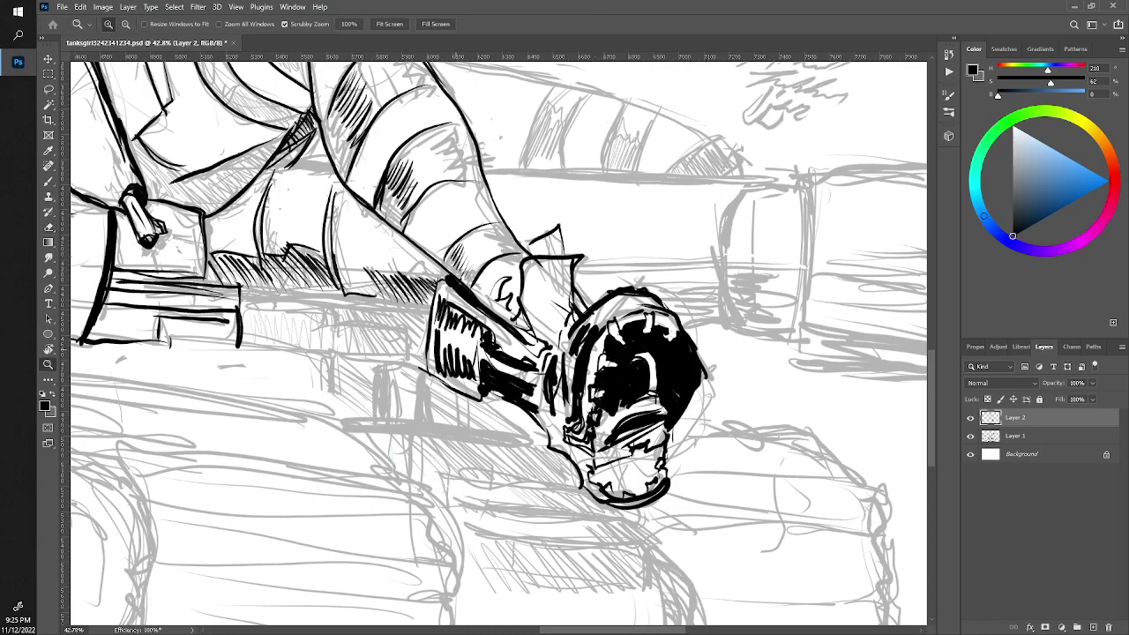
pyautogui.keyDown('alt'); pyautogui.scroll(-5, 498, 344); pyautogui.keyUp('alt')
pyautogui.scroll(5, 612, 485)
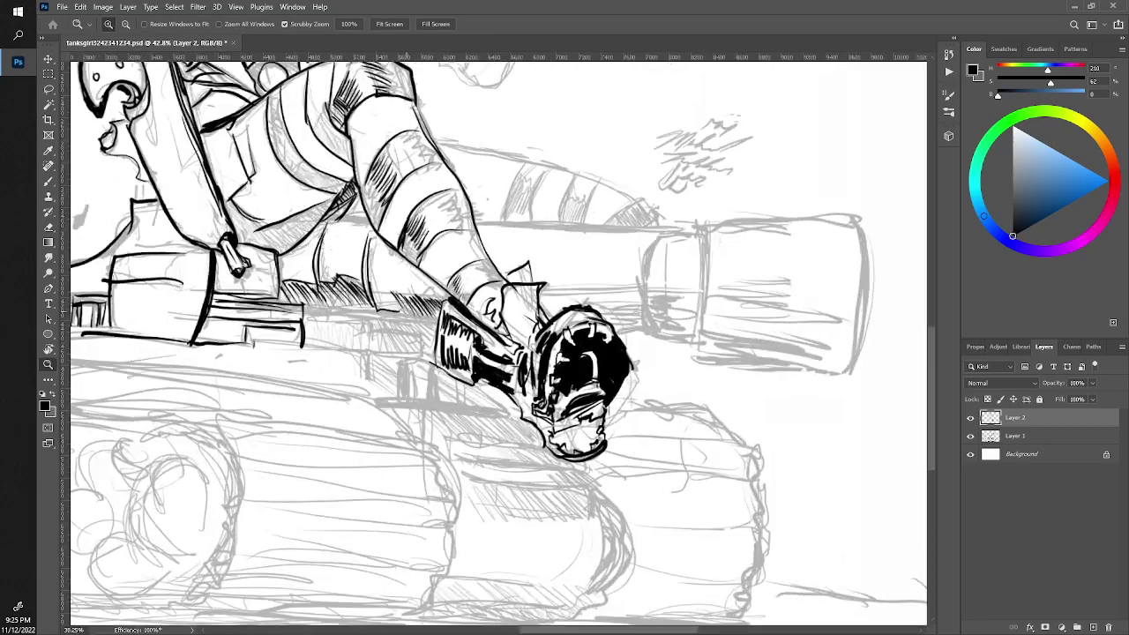
pyautogui.press('e')
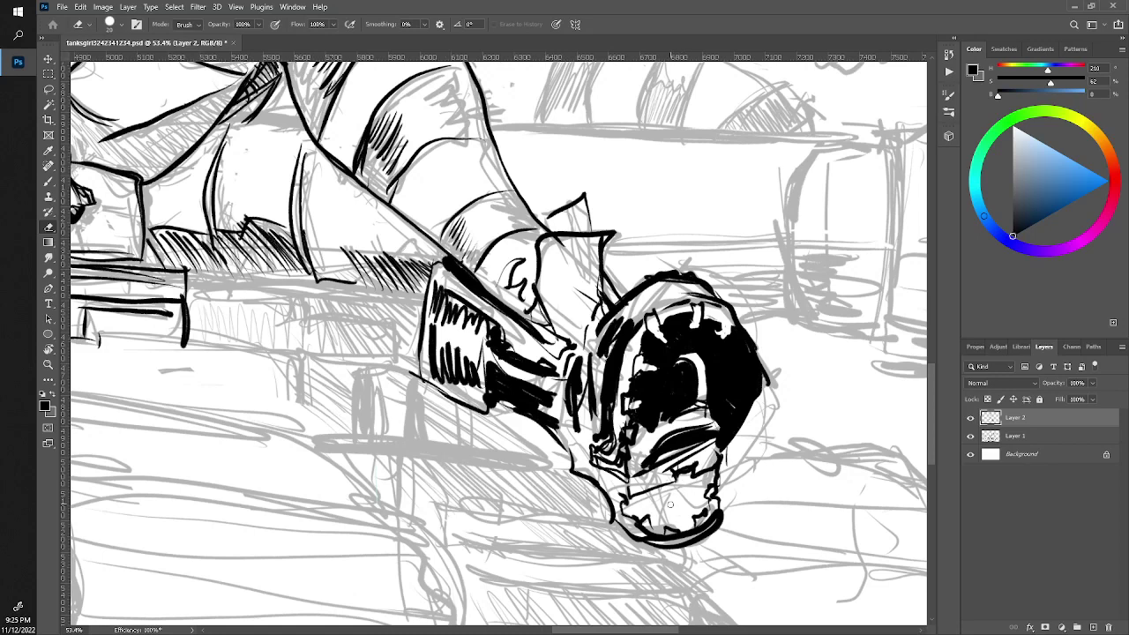
pyautogui.press('b')
pyautogui.moveTo(693, 531)
pyautogui.mouseDown()
pyautogui.moveTo(688, 474)
pyautogui.moveTo(684, 528)
pyautogui.mouseUp()
pyautogui.moveTo(695, 485)
pyautogui.mouseDown()
pyautogui.moveTo(705, 513)
pyautogui.moveTo(709, 480)
pyautogui.moveTo(678, 502)
pyautogui.moveTo(674, 529)
pyautogui.moveTo(657, 527)
pyautogui.moveTo(669, 489)
pyautogui.moveTo(633, 505)
pyautogui.moveTo(628, 520)
pyautogui.moveTo(649, 496)
pyautogui.moveTo(651, 516)
pyautogui.moveTo(638, 513)
pyautogui.moveTo(641, 498)
pyautogui.moveTo(654, 523)
pyautogui.moveTo(679, 474)
pyautogui.moveTo(693, 514)
pyautogui.moveTo(691, 476)
pyautogui.mouseUp()
# Erase thin white highlight lines into the toe and fill stray white gaps in the shading
pyautogui.press('e')
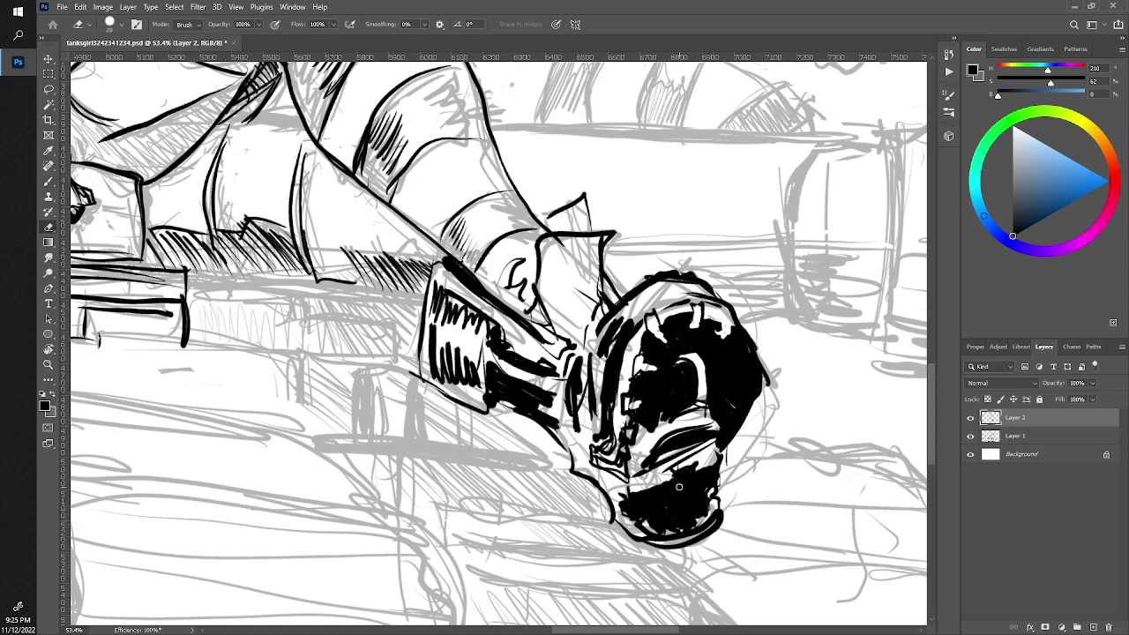
pyautogui.moveTo(683, 491)
pyautogui.mouseDown()
pyautogui.moveTo(672, 505)
pyautogui.moveTo(678, 475)
pyautogui.mouseUp()
pyautogui.press('b')
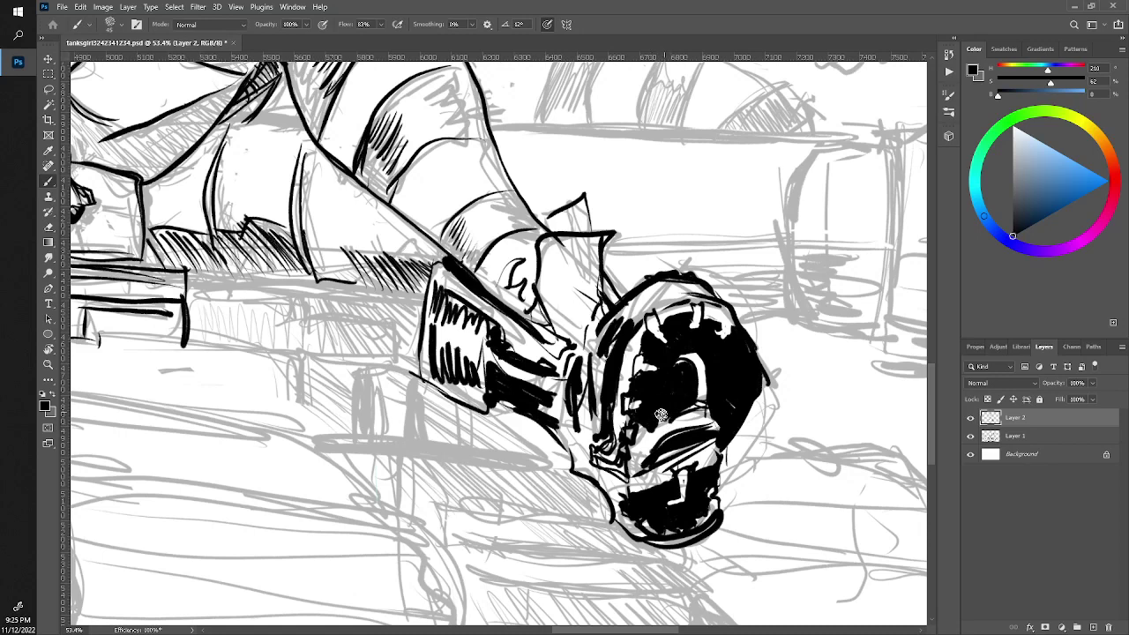
pyautogui.moveTo(667, 417)
pyautogui.mouseDown()
pyautogui.moveTo(630, 458)
pyautogui.moveTo(710, 414)
pyautogui.mouseUp()
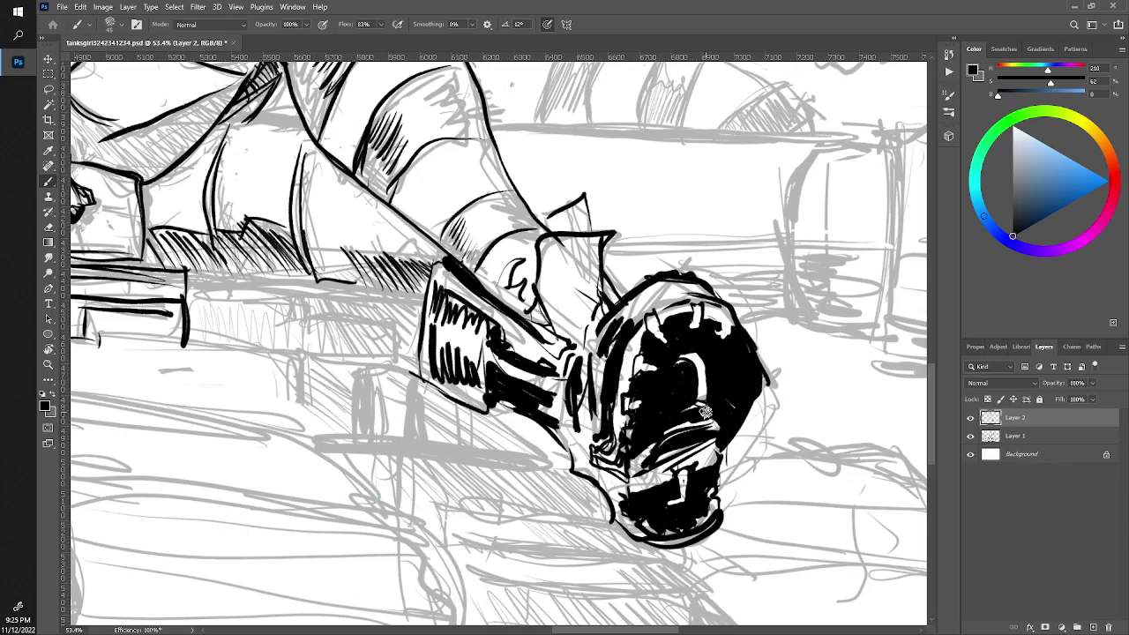
# Add a small ink stroke near the hip and hatch the leg's dark stripe
pyautogui.press('z')
pyautogui.moveTo(705, 412); pyautogui.dragTo(617, 415)
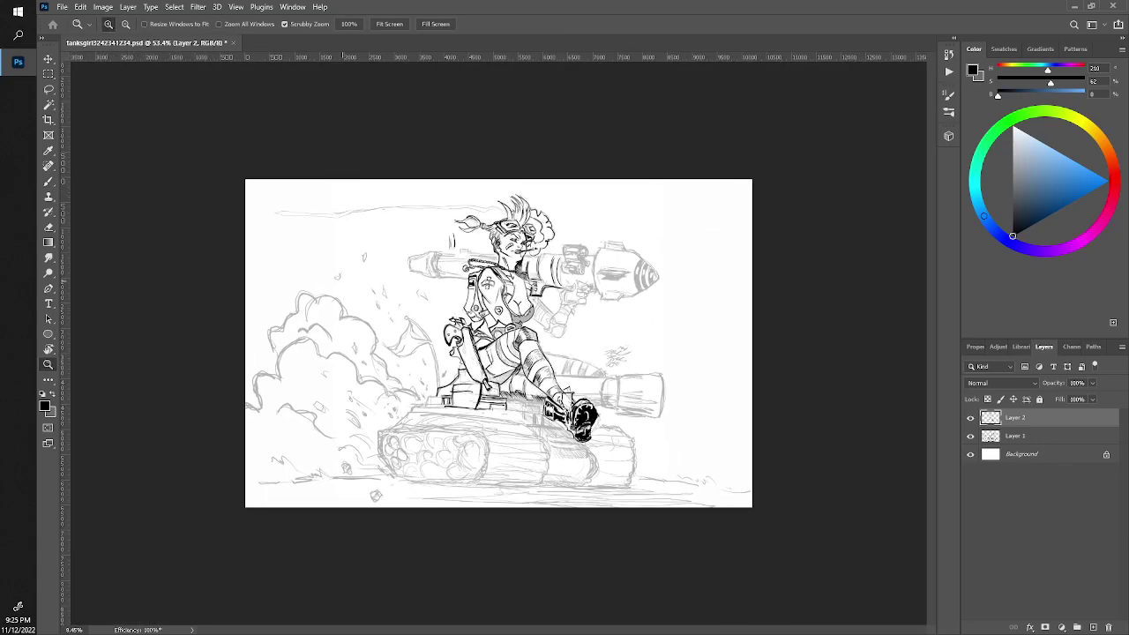
pyautogui.moveTo(400, 337)
pyautogui.mouseDown()
pyautogui.moveTo(463, 374)
pyautogui.moveTo(331, 371)
pyautogui.moveTo(322, 422)
pyautogui.mouseUp()
pyautogui.press('b')
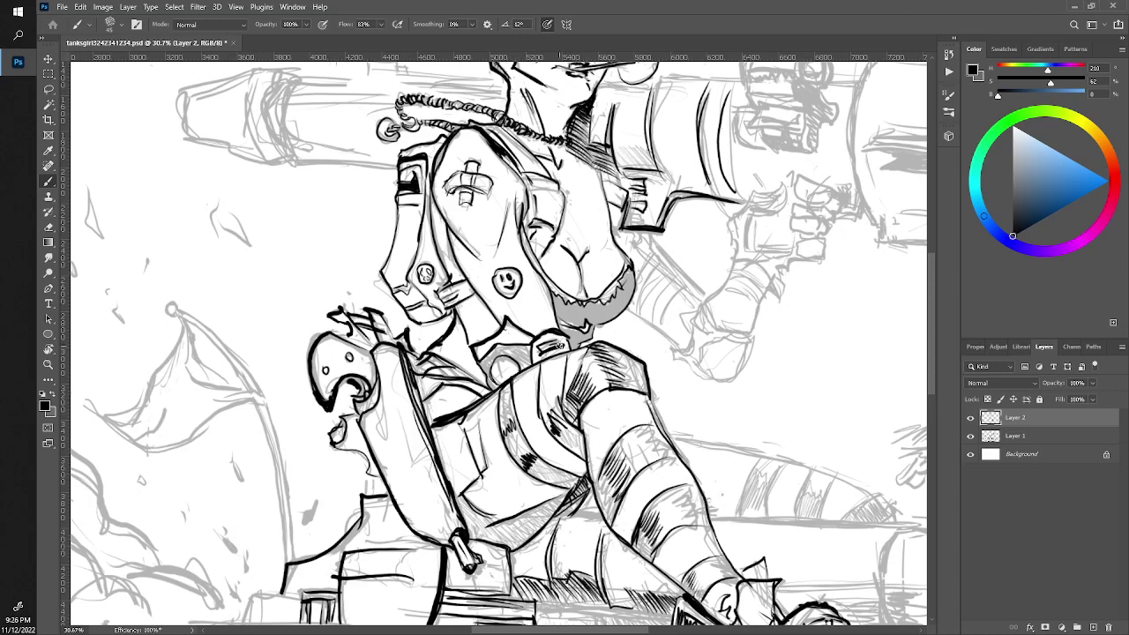
pyautogui.moveTo(558, 346)
pyautogui.mouseDown()
pyautogui.moveTo(562, 370)
pyautogui.moveTo(541, 378)
pyautogui.moveTo(562, 378)
pyautogui.moveTo(545, 390)
pyautogui.moveTo(566, 369)
pyautogui.moveTo(534, 390)
pyautogui.mouseUp()
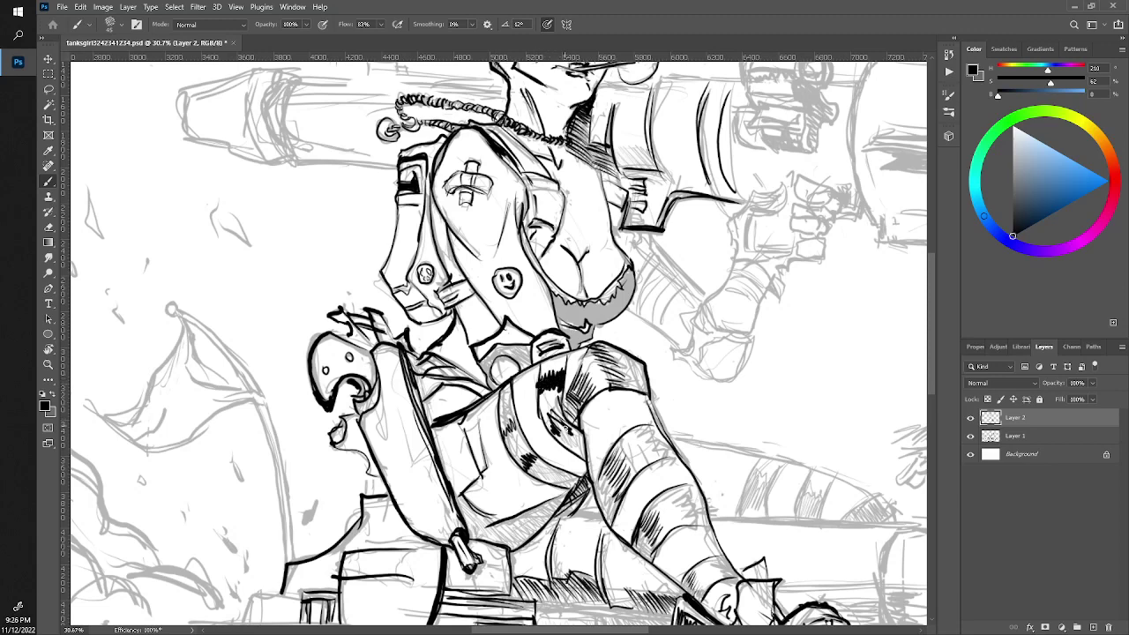
pyautogui.moveTo(572, 423)
pyautogui.mouseDown()
pyautogui.moveTo(548, 448)
pyautogui.moveTo(577, 435)
pyautogui.mouseUp()
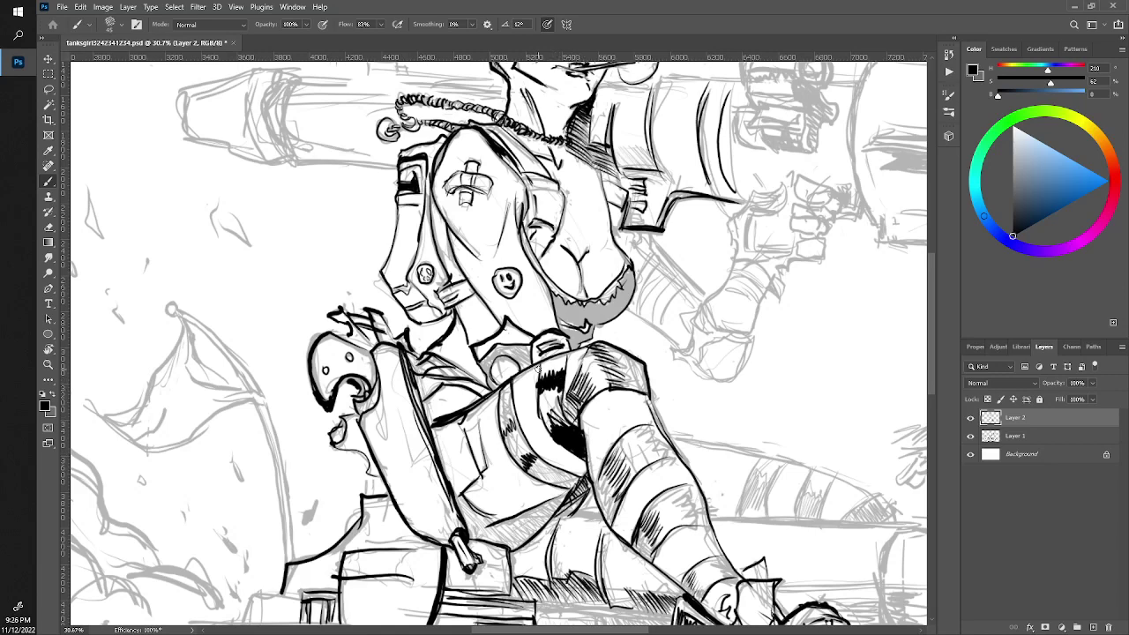
# Hatch the top of the striped stocking with dark strokes
pyautogui.moveTo(583, 356); pyautogui.dragTo(575, 404)
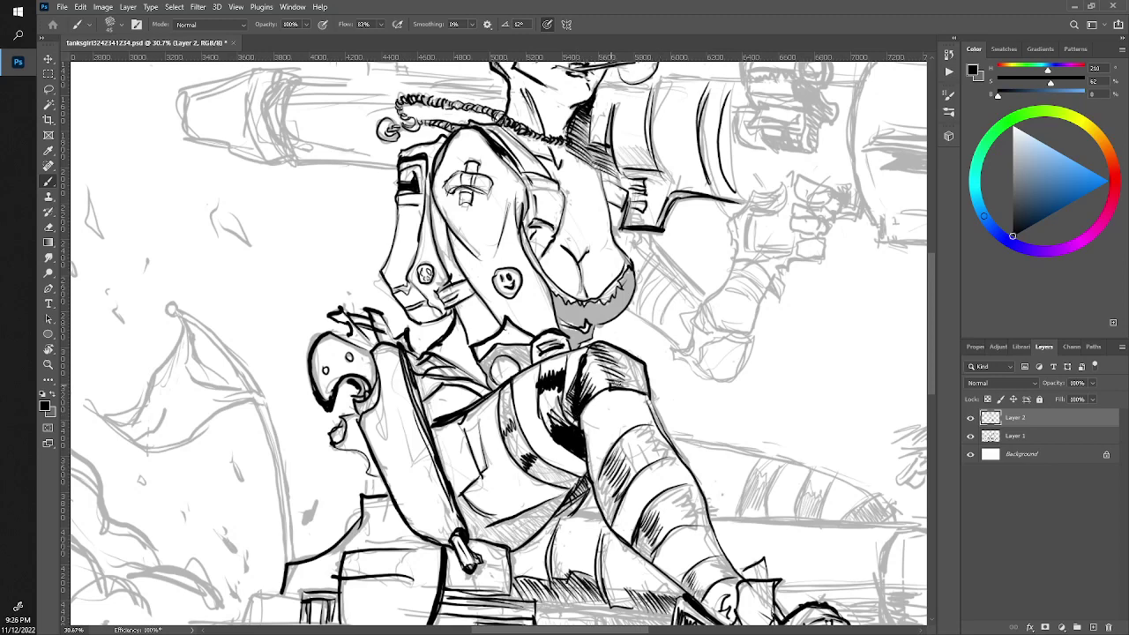
pyautogui.moveTo(622, 370)
pyautogui.mouseDown()
pyautogui.moveTo(612, 386)
pyautogui.moveTo(605, 359)
pyautogui.moveTo(626, 393)
pyautogui.moveTo(624, 359)
pyautogui.moveTo(598, 350)
pyautogui.moveTo(617, 385)
pyautogui.moveTo(613, 364)
pyautogui.mouseUp()
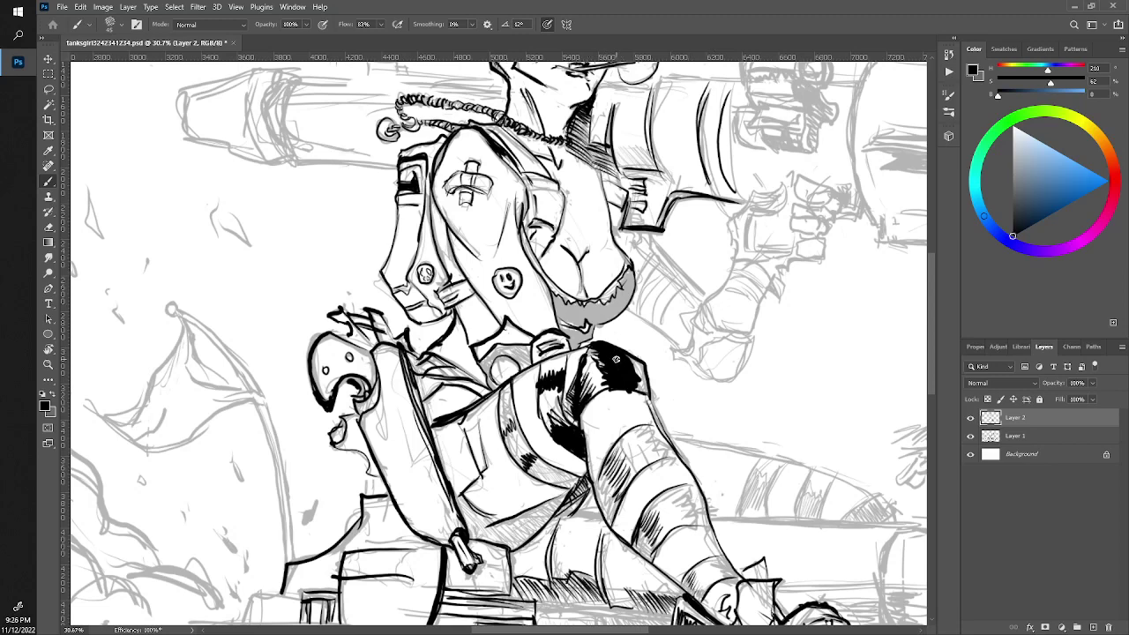
pyautogui.press('e')
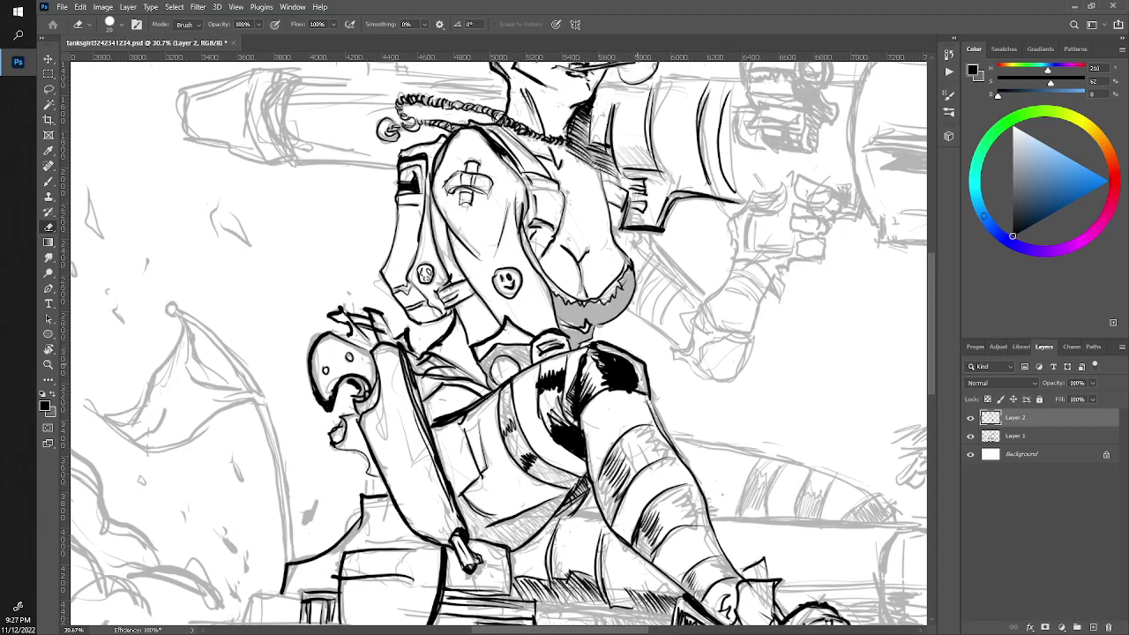
pyautogui.press('z')
pyautogui.moveTo(498, 344); pyautogui.dragTo(529, 344)
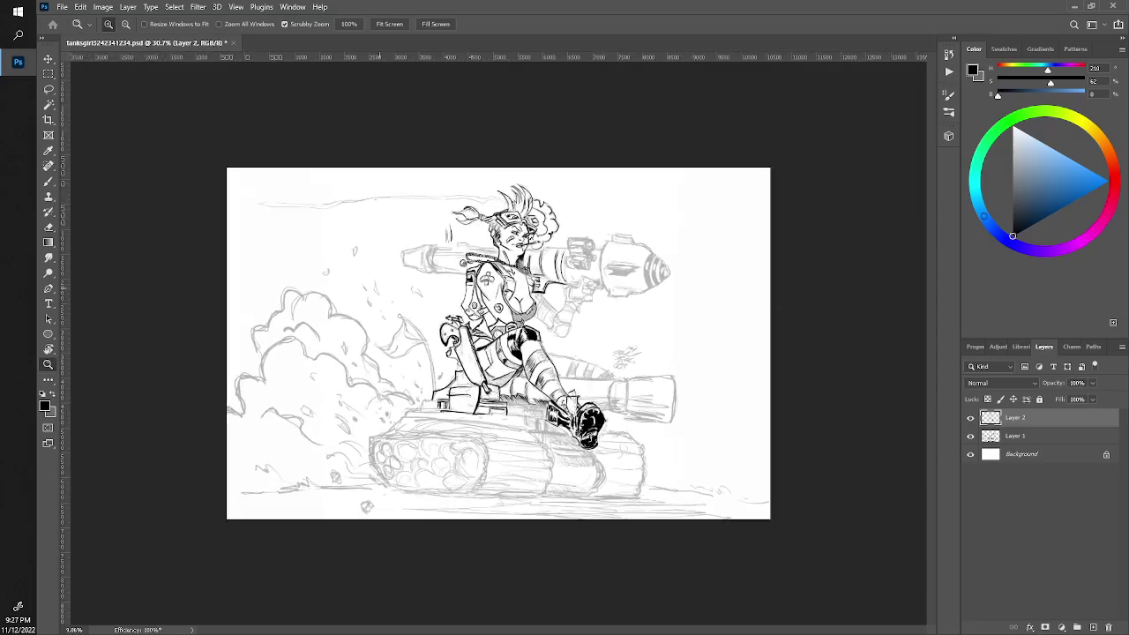
pyautogui.moveTo(494, 291); pyautogui.dragTo(564, 291)
pyautogui.press('e')
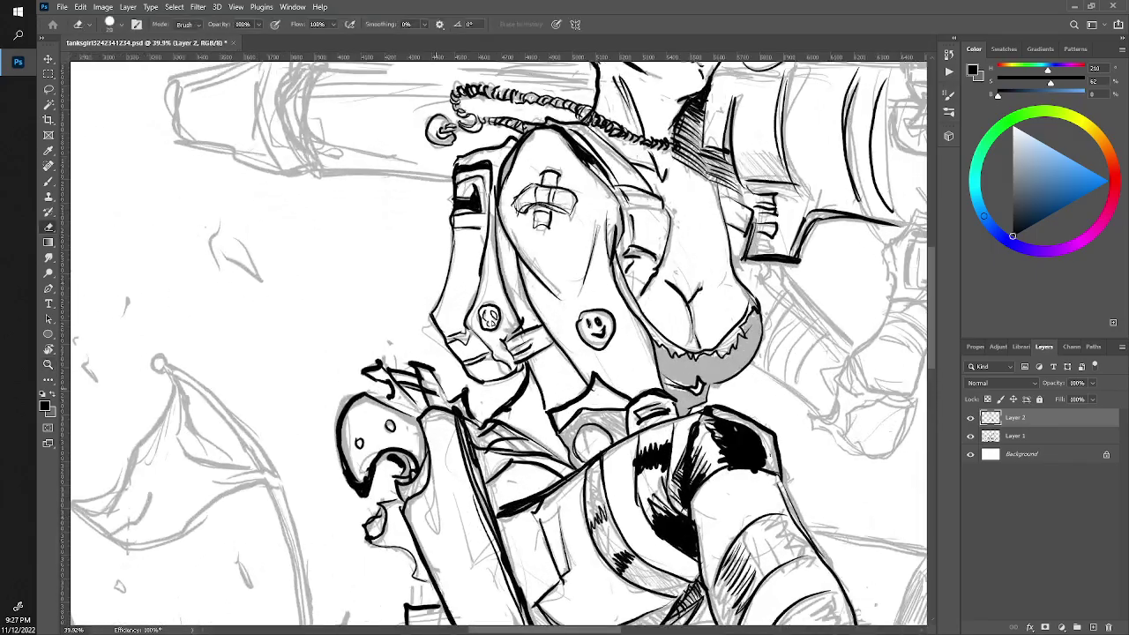
pyautogui.moveTo(494, 221); pyautogui.dragTo(408, 401)
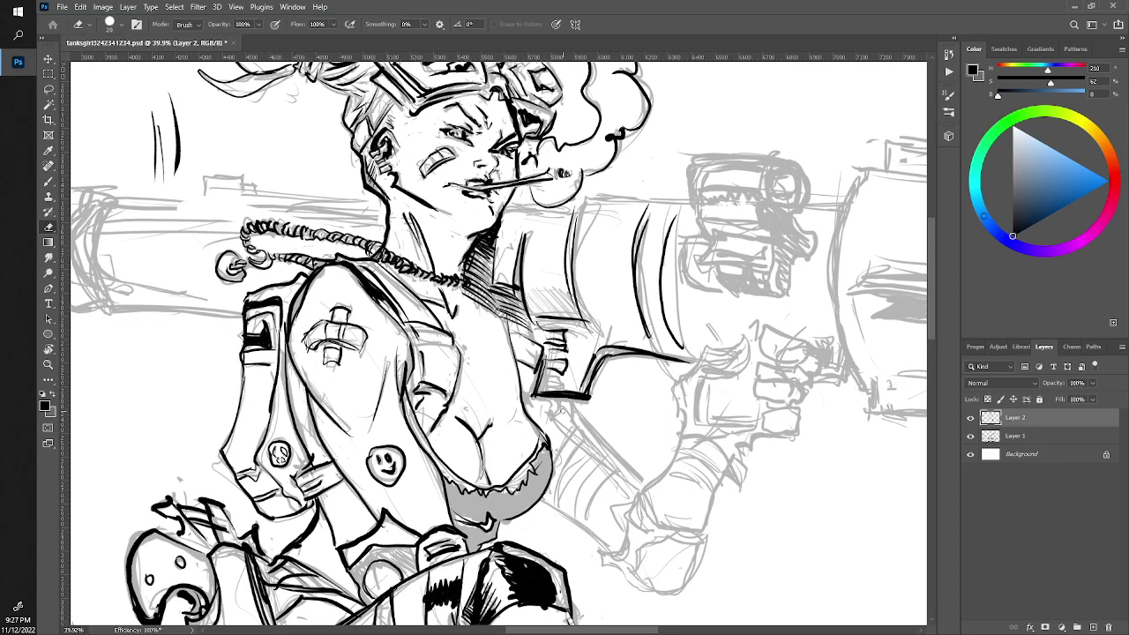
# Ink the forearm's upper and lower edges, the hand's back and lower outline, and knuckles
pyautogui.press('b')
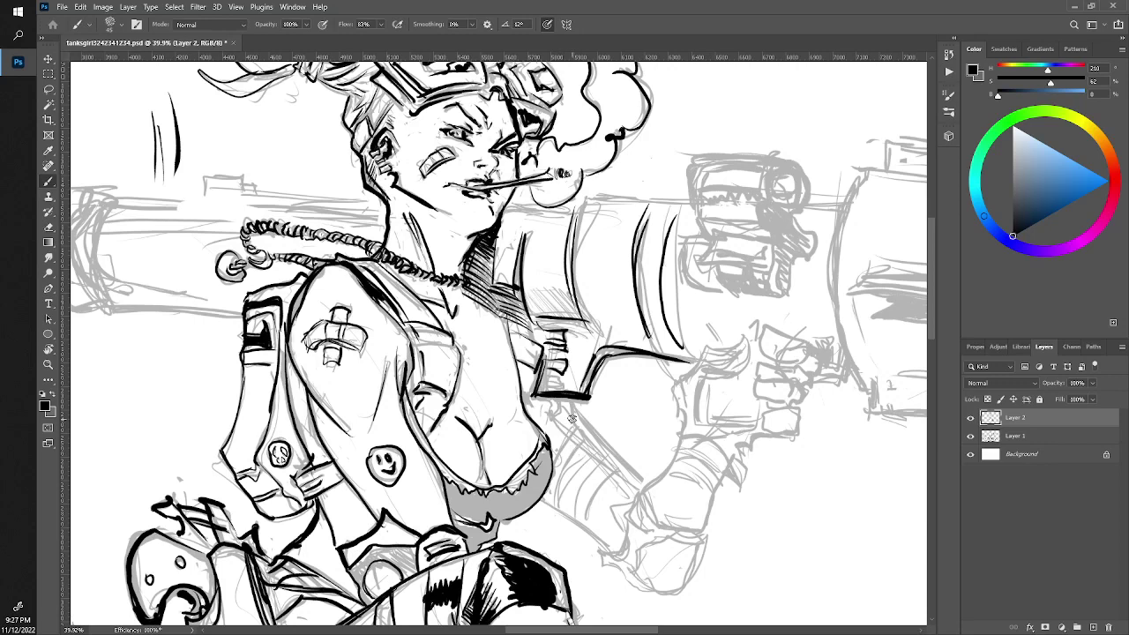
pyautogui.moveTo(571, 420); pyautogui.dragTo(642, 483)
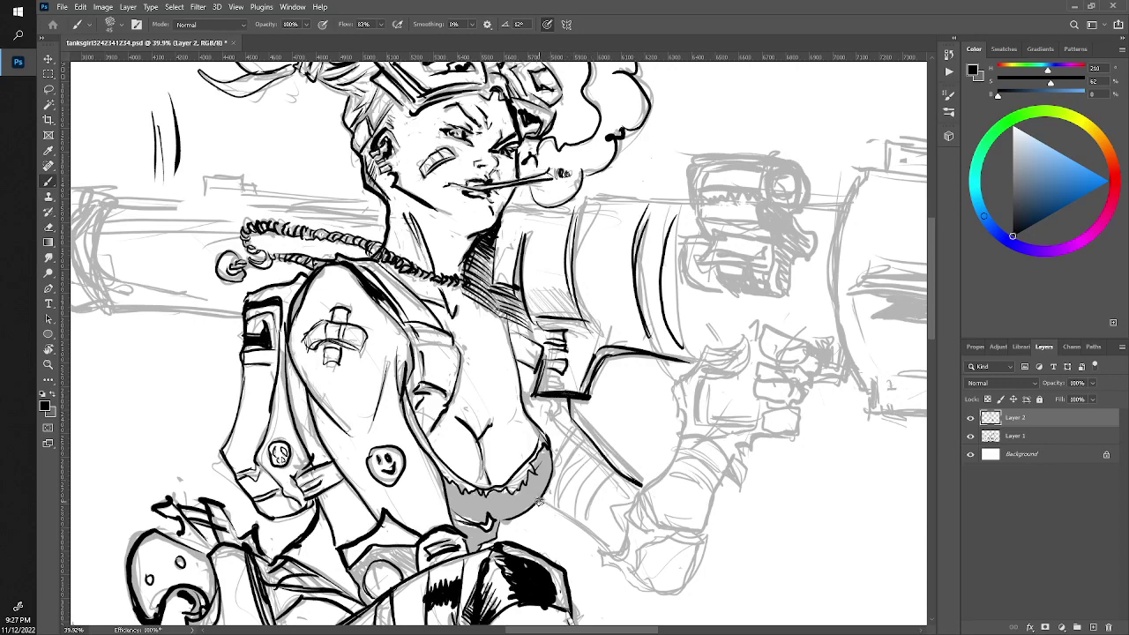
pyautogui.moveTo(540, 499); pyautogui.dragTo(612, 552)
pyautogui.moveTo(653, 529); pyautogui.dragTo(701, 538)
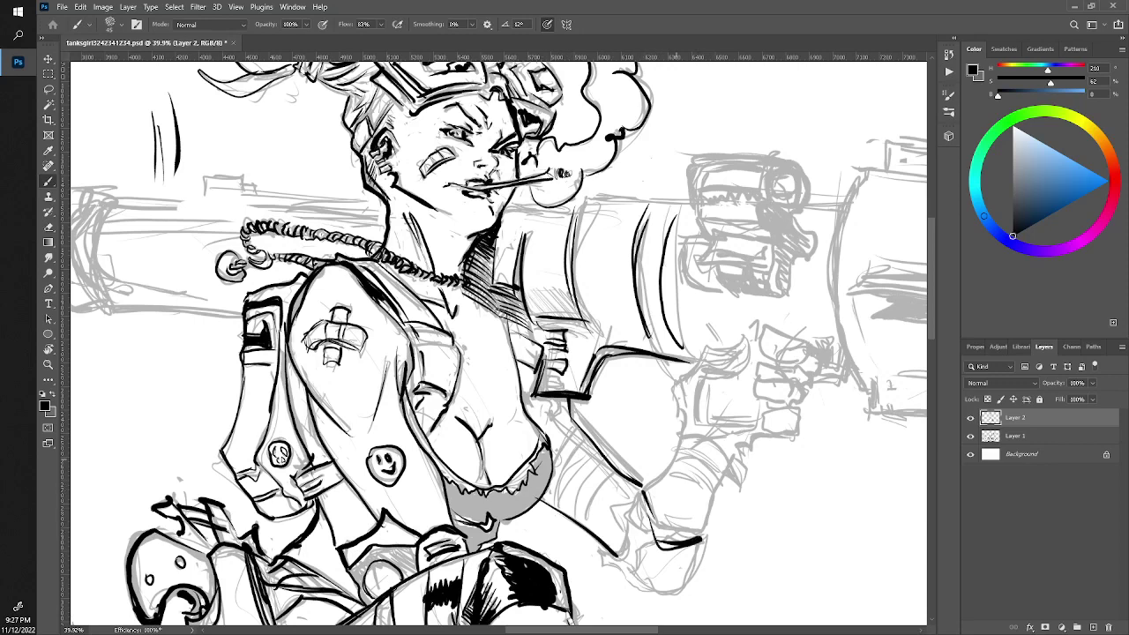
pyautogui.moveTo(686, 432); pyautogui.dragTo(642, 482)
pyautogui.moveTo(708, 516)
pyautogui.mouseDown()
pyautogui.moveTo(725, 447)
pyautogui.moveTo(711, 500)
pyautogui.mouseUp()
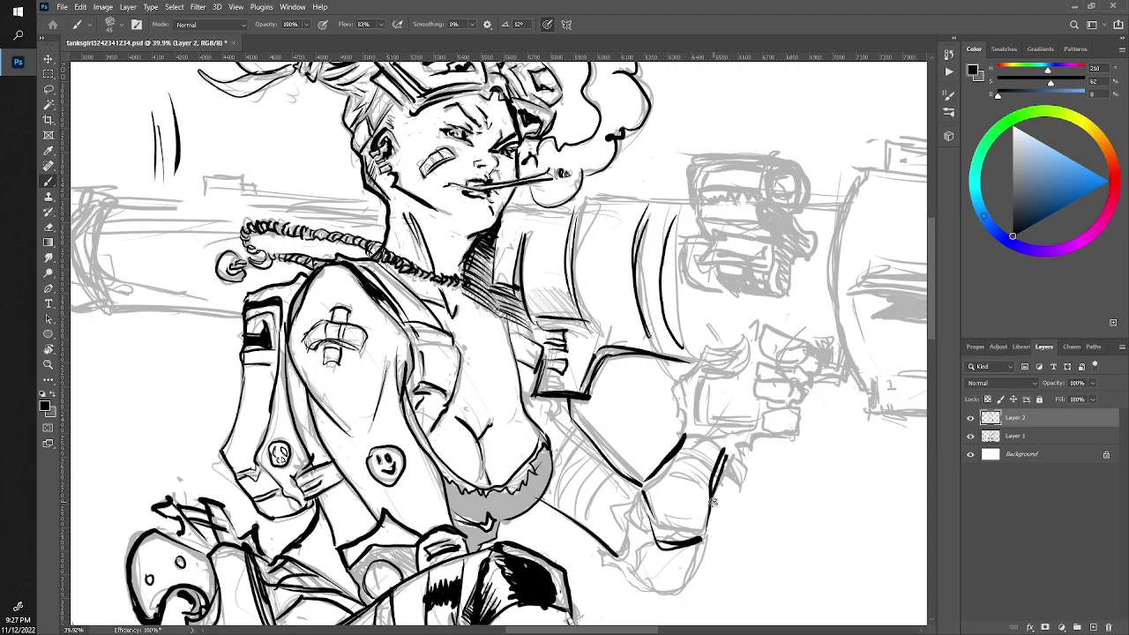
pyautogui.moveTo(703, 539)
pyautogui.mouseDown()
pyautogui.moveTo(642, 589)
pyautogui.moveTo(596, 557)
pyautogui.moveTo(600, 543)
pyautogui.moveTo(627, 554)
pyautogui.mouseUp()
pyautogui.moveTo(635, 485)
pyautogui.mouseDown()
pyautogui.moveTo(640, 532)
pyautogui.moveTo(628, 506)
pyautogui.mouseUp()
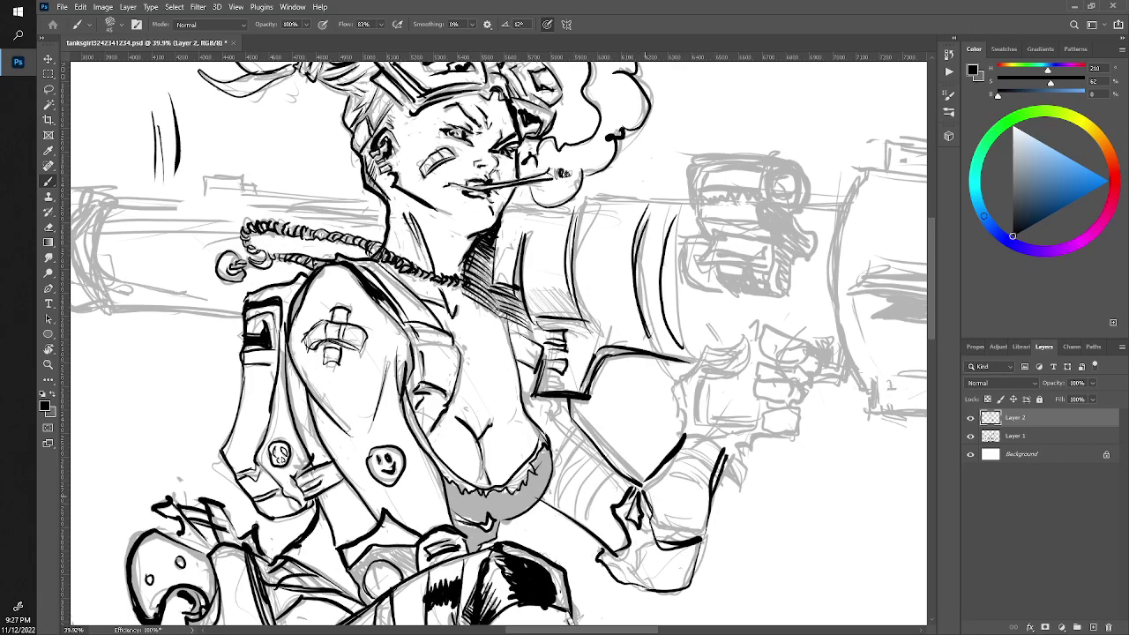
# Hatch the forearm with curved strokes and thicken the line under the launcher grip
pyautogui.press('z')
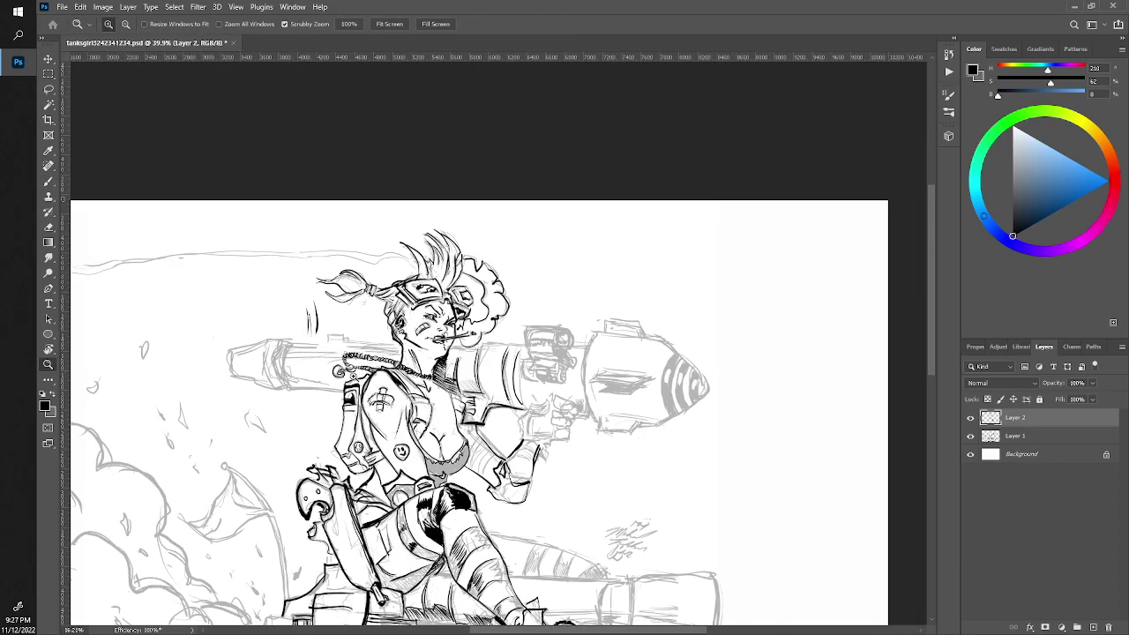
pyautogui.moveTo(411, 432); pyautogui.dragTo(318, 432)
pyautogui.moveTo(352, 377); pyautogui.dragTo(494, 376)
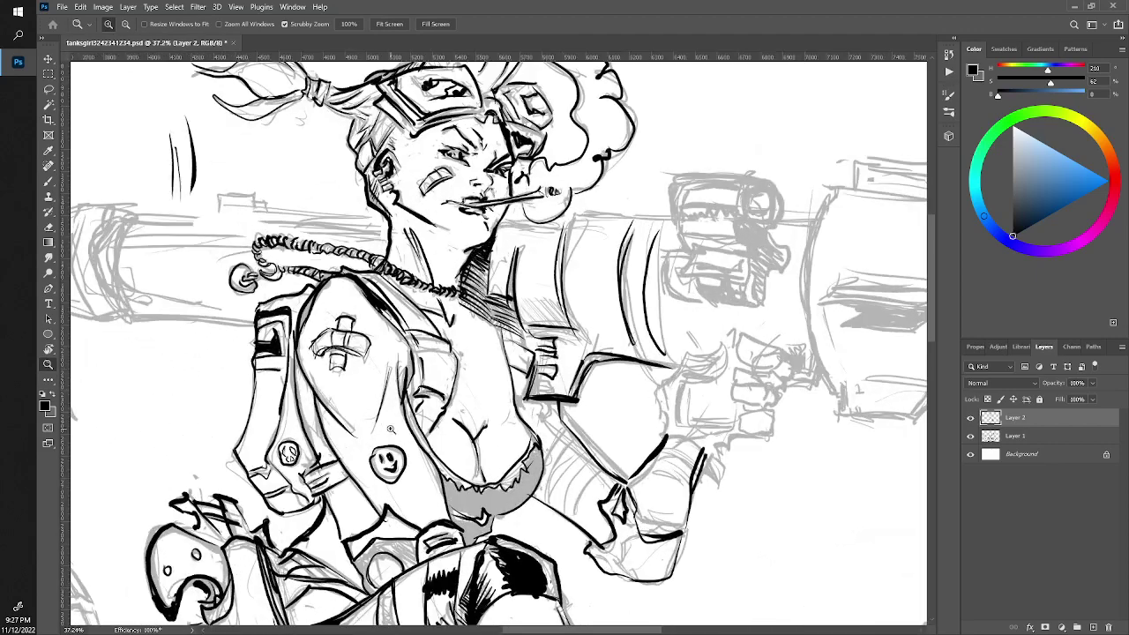
pyautogui.press('b')
pyautogui.moveTo(596, 470)
pyautogui.mouseDown()
pyautogui.moveTo(580, 513)
pyautogui.moveTo(568, 503)
pyautogui.mouseUp()
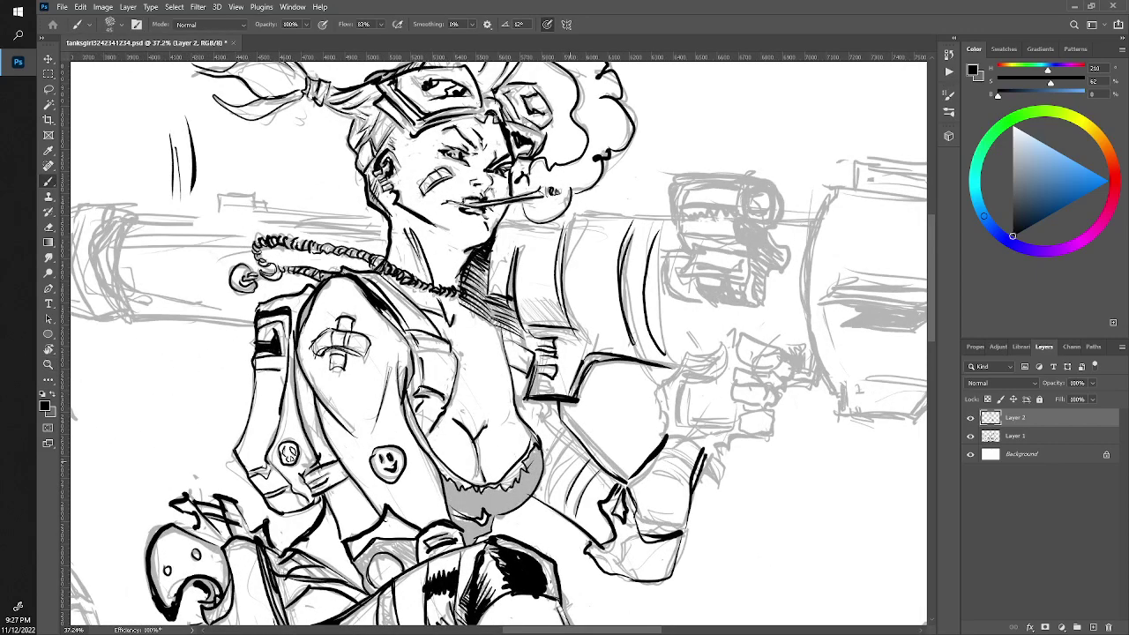
pyautogui.moveTo(577, 450)
pyautogui.mouseDown()
pyautogui.moveTo(553, 503)
pyautogui.moveTo(548, 492)
pyautogui.mouseUp()
pyautogui.moveTo(562, 429); pyautogui.dragTo(545, 462)
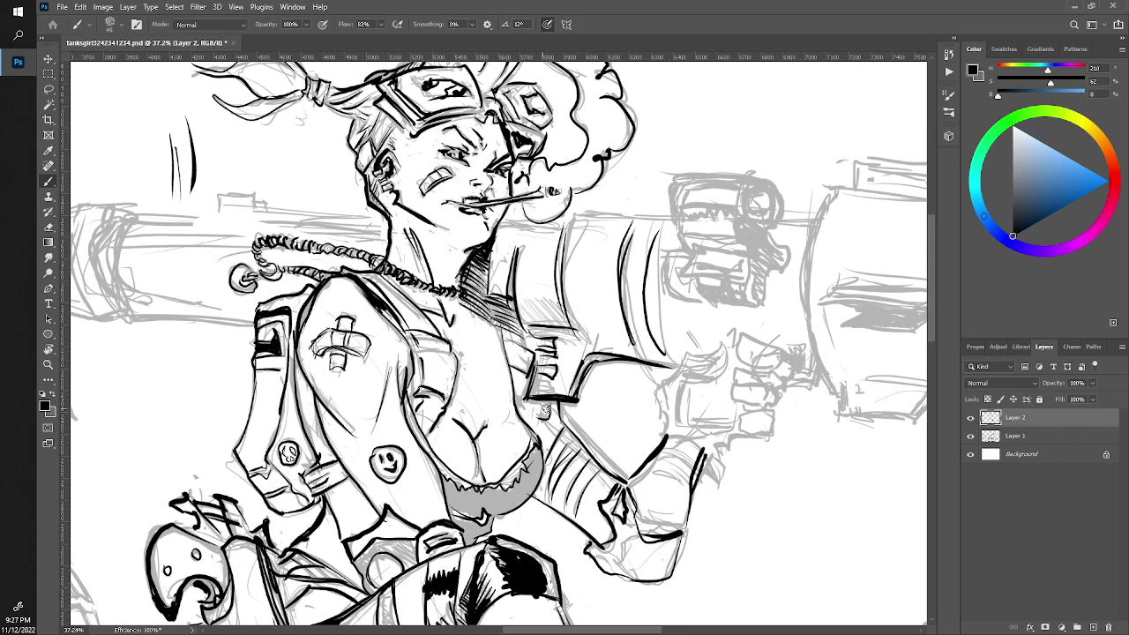
pyautogui.moveTo(550, 404); pyautogui.dragTo(516, 398)
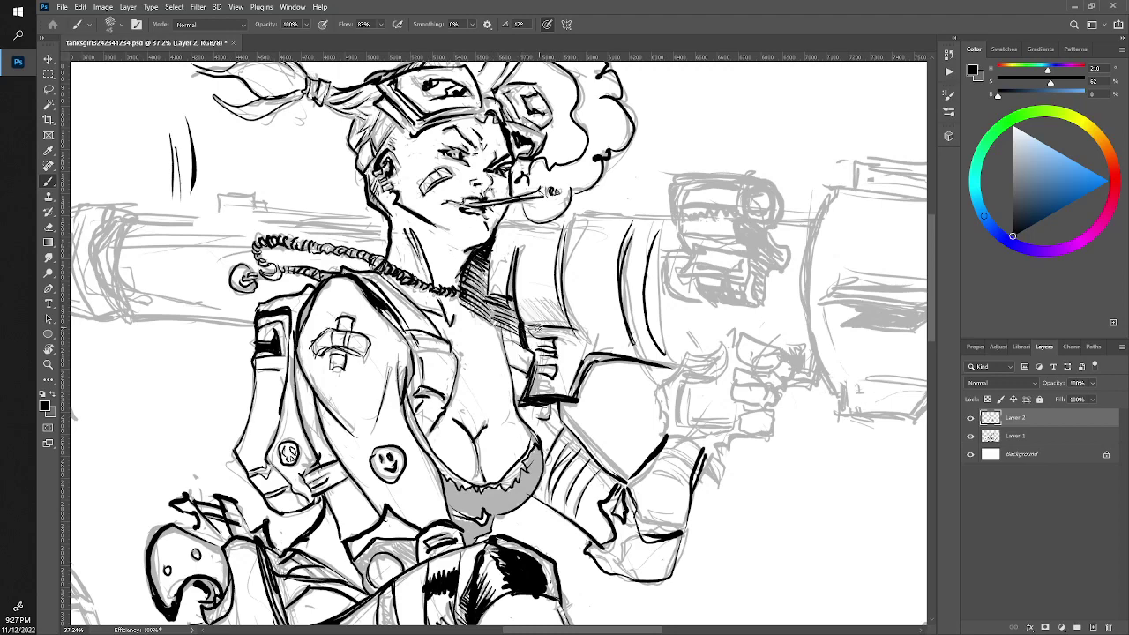
# Ink horizontal lines on the launcher grip and fill the lace band's edge and tip black
pyautogui.moveTo(527, 328)
pyautogui.mouseDown()
pyautogui.moveTo(579, 330)
pyautogui.moveTo(587, 344)
pyautogui.moveTo(578, 333)
pyautogui.mouseUp()
pyautogui.moveTo(448, 510)
pyautogui.mouseDown()
pyautogui.moveTo(476, 518)
pyautogui.moveTo(470, 539)
pyautogui.moveTo(466, 527)
pyautogui.moveTo(486, 521)
pyautogui.moveTo(485, 535)
pyautogui.mouseUp()
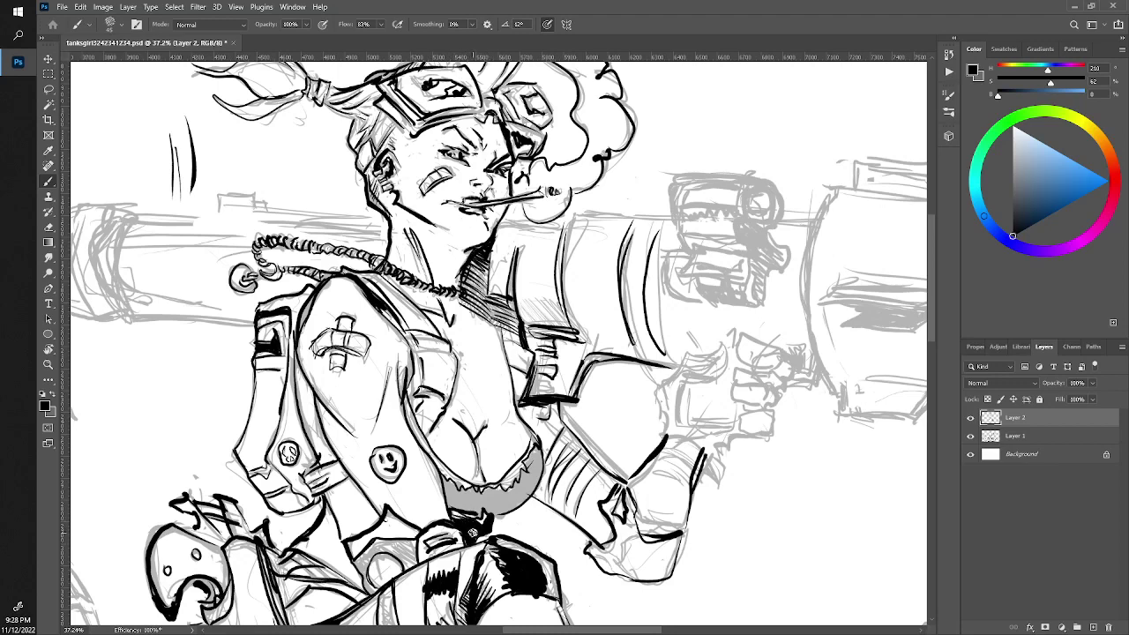
pyautogui.moveTo(538, 441)
pyautogui.mouseDown()
pyautogui.moveTo(506, 496)
pyautogui.moveTo(453, 494)
pyautogui.moveTo(441, 476)
pyautogui.moveTo(443, 503)
pyautogui.moveTo(467, 510)
pyautogui.moveTo(471, 493)
pyautogui.moveTo(454, 499)
pyautogui.moveTo(485, 508)
pyautogui.moveTo(531, 472)
pyautogui.moveTo(499, 501)
pyautogui.moveTo(520, 499)
pyautogui.moveTo(509, 511)
pyautogui.mouseUp()
pyautogui.moveTo(532, 473)
pyautogui.mouseDown()
pyautogui.moveTo(539, 448)
pyautogui.moveTo(538, 462)
pyautogui.mouseUp()
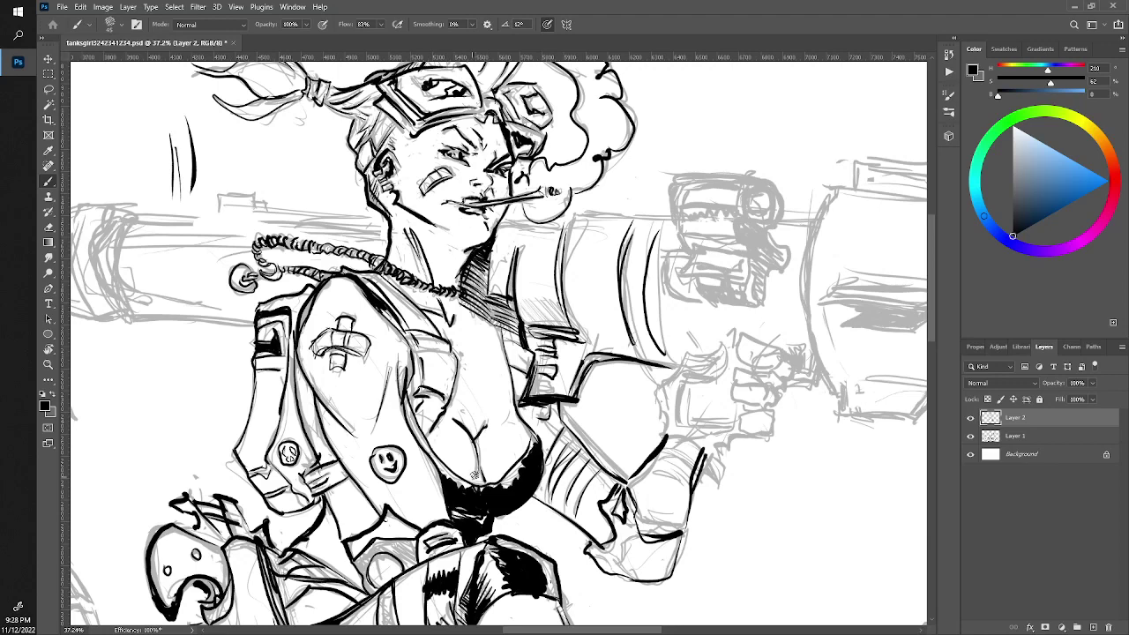
# Ink the cleavage, a collar line down the chest, and the vest lapel
pyautogui.moveTo(475, 475); pyautogui.dragTo(477, 430)
pyautogui.moveTo(454, 298); pyautogui.dragTo(511, 389)
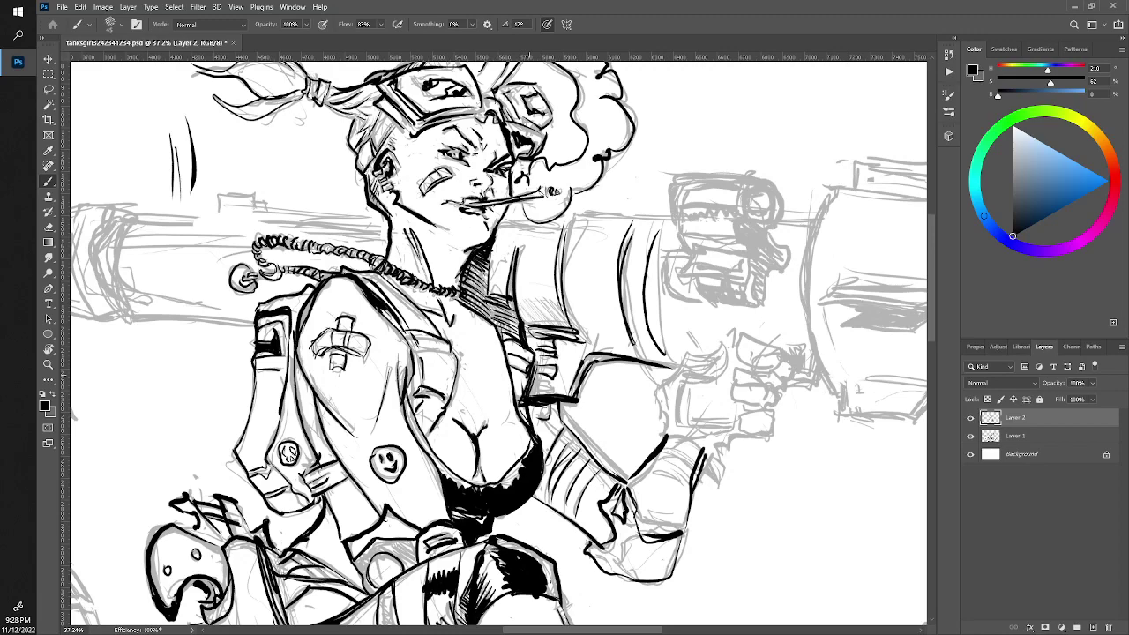
pyautogui.moveTo(414, 350); pyautogui.dragTo(458, 357)
pyautogui.press('z')
pyautogui.moveTo(455, 354)
pyautogui.mouseDown()
pyautogui.moveTo(211, 353)
pyautogui.moveTo(379, 352)
pyautogui.mouseUp()
# Hatch the leg's stripe and darken the shading along its left contour
pyautogui.press('b')
pyautogui.moveTo(617, 353); pyautogui.dragTo(326, 450)
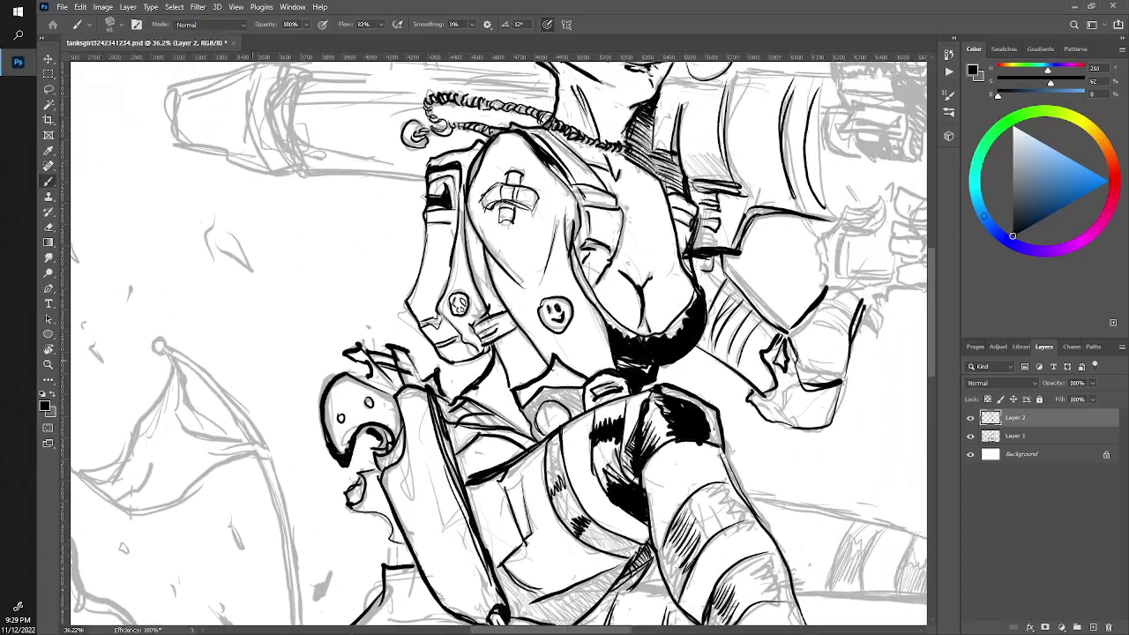
pyautogui.moveTo(565, 353)
pyautogui.mouseDown()
pyautogui.moveTo(558, 441)
pyautogui.moveTo(362, 326)
pyautogui.moveTo(405, 164)
pyautogui.moveTo(353, 161)
pyautogui.mouseUp()
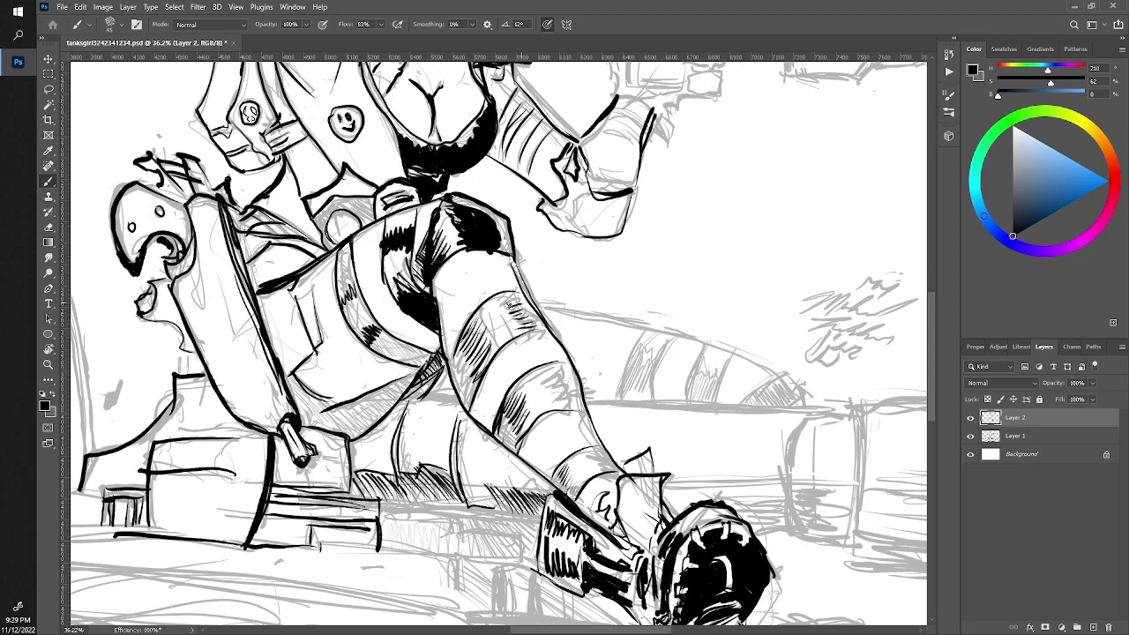
pyautogui.moveTo(518, 308); pyautogui.dragTo(499, 292)
pyautogui.moveTo(459, 341)
pyautogui.mouseDown()
pyautogui.moveTo(446, 369)
pyautogui.moveTo(467, 407)
pyautogui.moveTo(453, 358)
pyautogui.mouseUp()
pyautogui.moveTo(473, 397)
pyautogui.mouseDown()
pyautogui.moveTo(447, 358)
pyautogui.moveTo(476, 422)
pyautogui.moveTo(578, 510)
pyautogui.mouseUp()
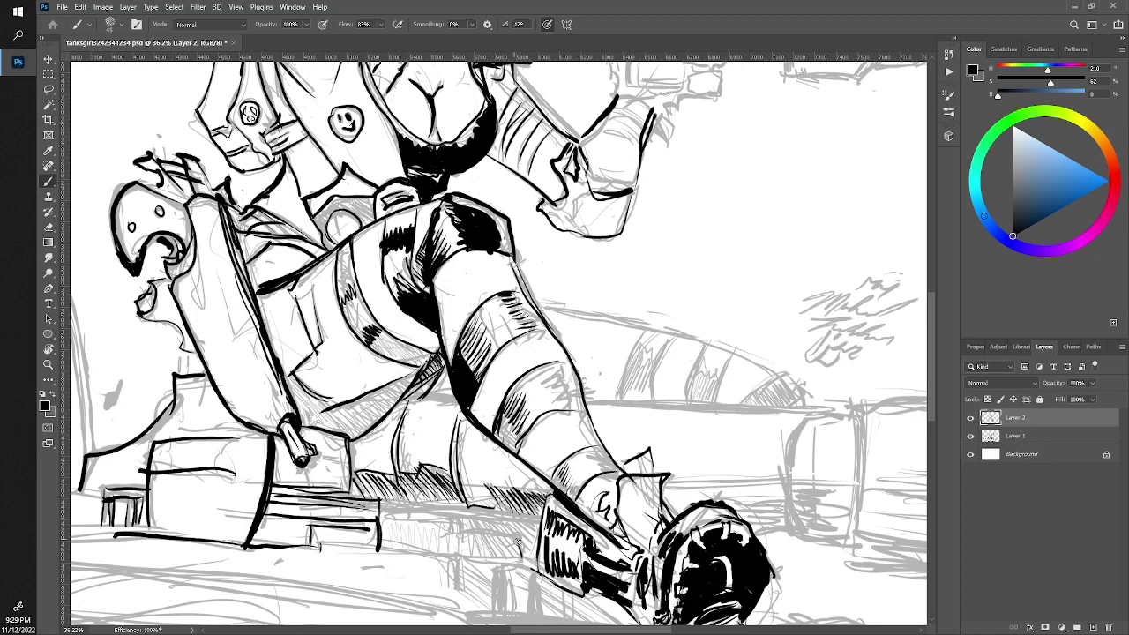
# Ink a curved line below the leg and a thick bench edge line
pyautogui.moveTo(515, 533); pyautogui.dragTo(450, 530)
pyautogui.moveTo(386, 507); pyautogui.dragTo(446, 519)
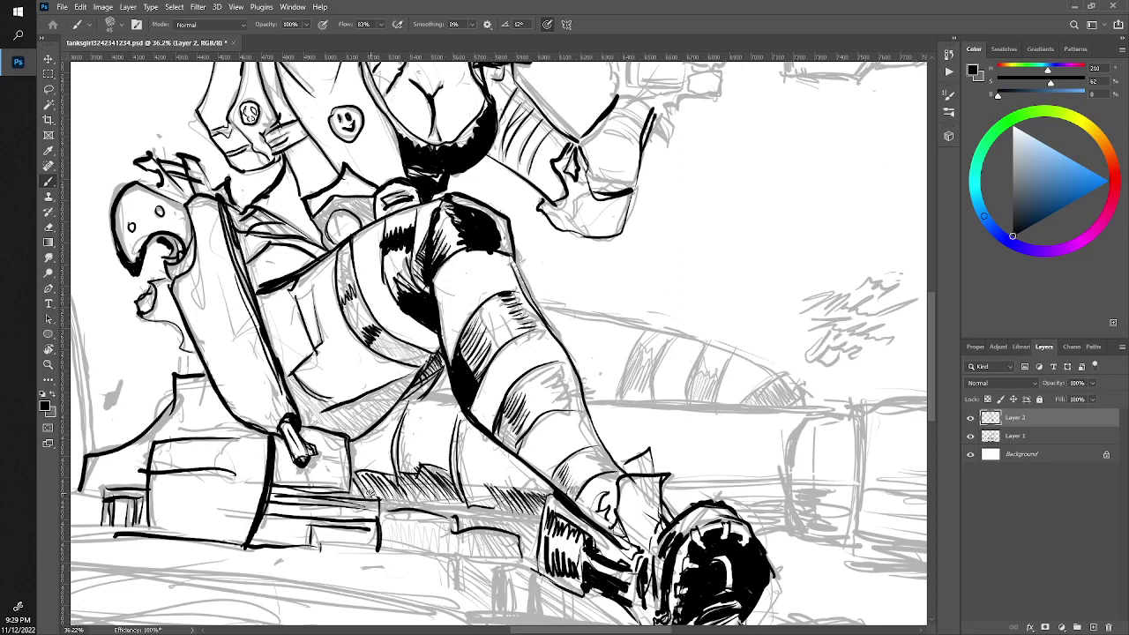
pyautogui.moveTo(540, 520); pyautogui.dragTo(391, 504)
pyautogui.moveTo(532, 517); pyautogui.dragTo(382, 511)
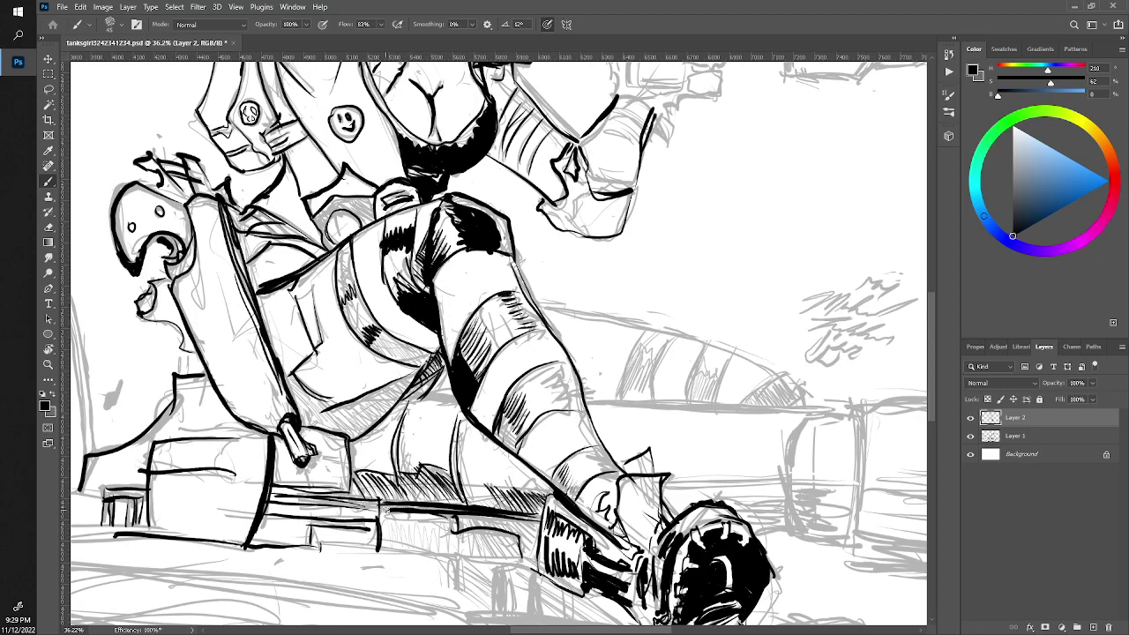
# Ink a short ticked line and double up the cylinder's left and right edges
pyautogui.moveTo(850, 545)
pyautogui.mouseDown()
pyautogui.moveTo(783, 542)
pyautogui.moveTo(787, 524)
pyautogui.moveTo(748, 530)
pyautogui.mouseUp()
pyautogui.moveTo(783, 534); pyautogui.dragTo(749, 531)
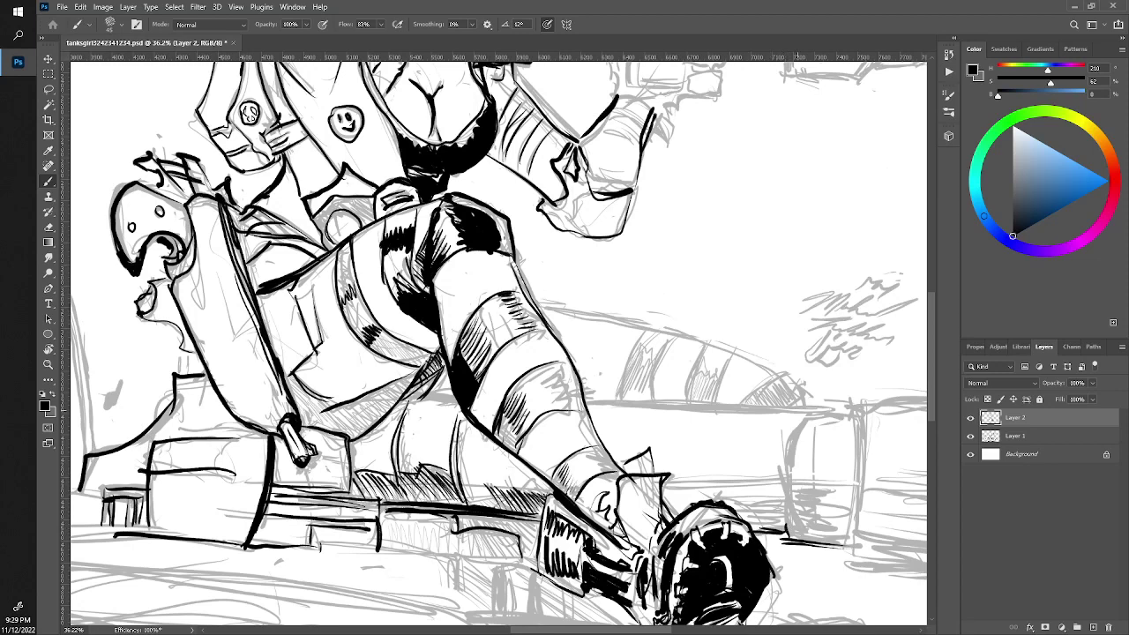
pyautogui.moveTo(788, 420)
pyautogui.mouseDown()
pyautogui.moveTo(780, 518)
pyautogui.moveTo(778, 504)
pyautogui.mouseUp()
pyautogui.moveTo(796, 439); pyautogui.dragTo(785, 522)
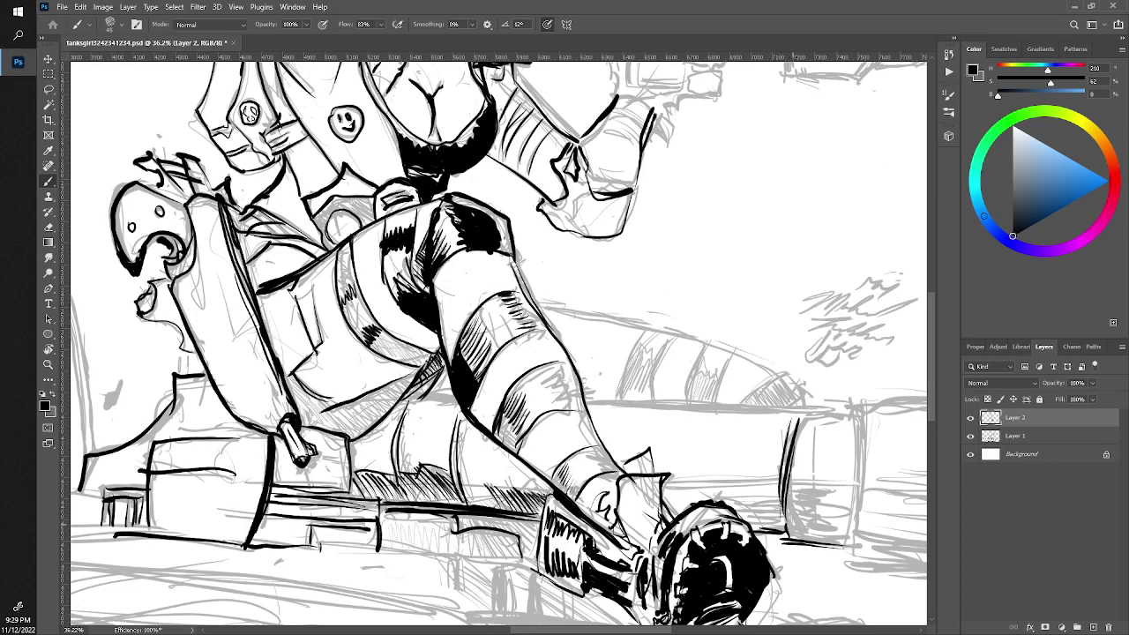
pyautogui.moveTo(855, 430)
pyautogui.mouseDown()
pyautogui.moveTo(849, 536)
pyautogui.moveTo(851, 520)
pyautogui.mouseUp()
pyautogui.moveTo(864, 451); pyautogui.dragTo(849, 549)
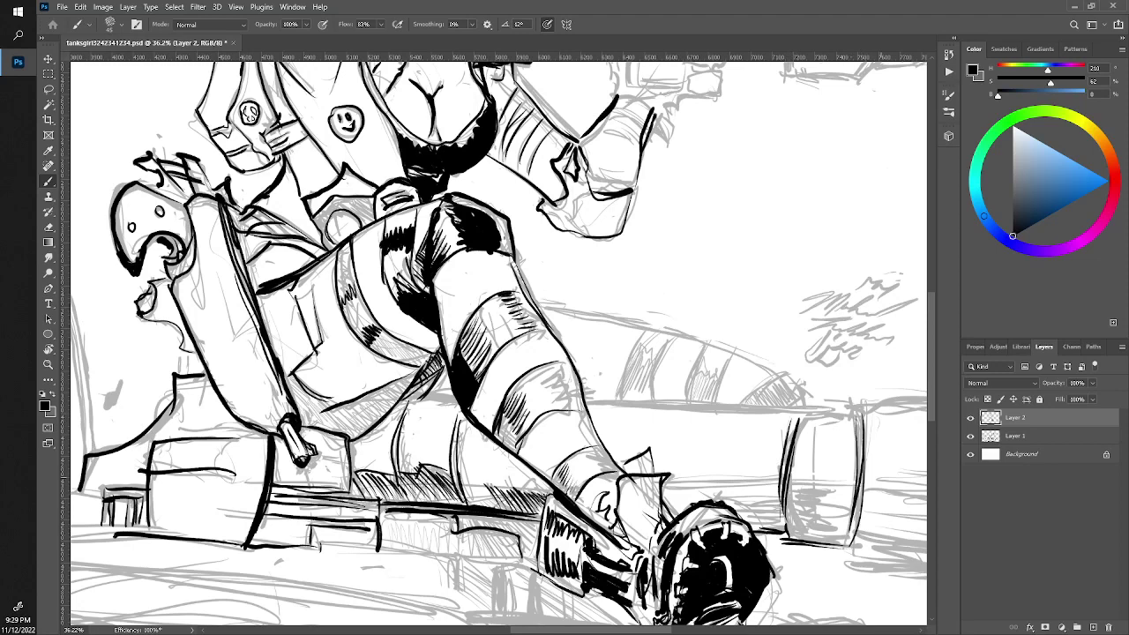
# Draw a straight dark line across the cylinder, redoing a bad first attempt
pyautogui.moveTo(850, 485); pyautogui.dragTo(695, 496)
pyautogui.hotkey('ctrl', 'z')
pyautogui.moveTo(857, 481); pyautogui.dragTo(676, 484)
pyautogui.moveTo(825, 482); pyautogui.dragTo(677, 484)
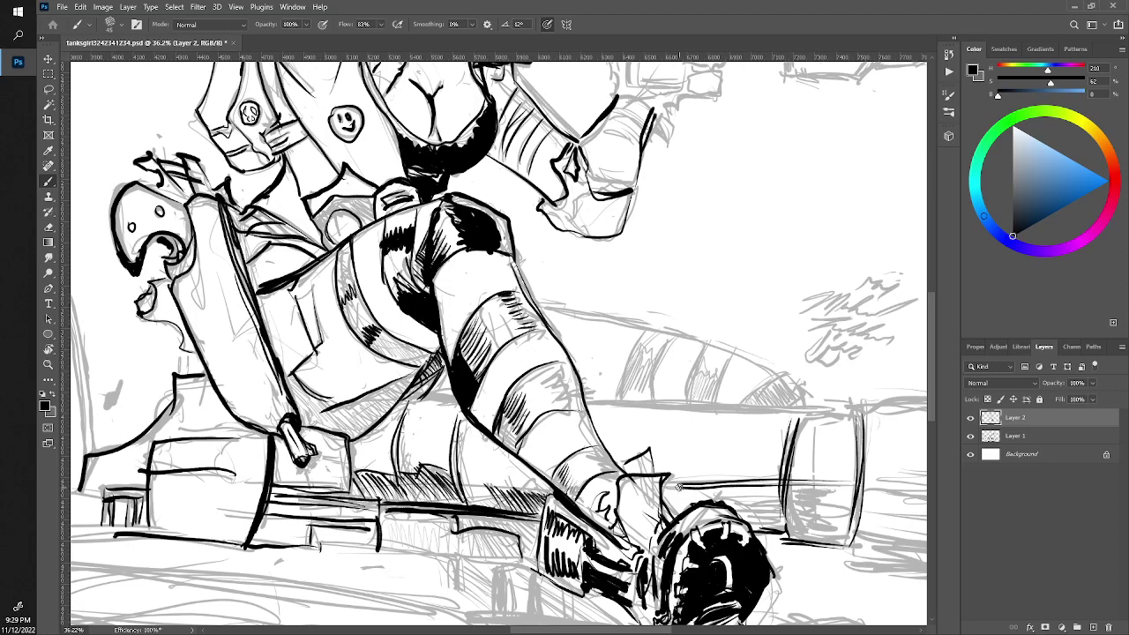
# Hatch the cylinder's left side and extend the hatching further left
pyautogui.moveTo(832, 492)
pyautogui.mouseDown()
pyautogui.moveTo(776, 495)
pyautogui.moveTo(797, 542)
pyautogui.moveTo(737, 517)
pyautogui.mouseUp()
pyautogui.moveTo(784, 517)
pyautogui.mouseDown()
pyautogui.moveTo(738, 520)
pyautogui.moveTo(748, 524)
pyautogui.mouseUp()
pyautogui.moveTo(785, 524); pyautogui.dragTo(750, 527)
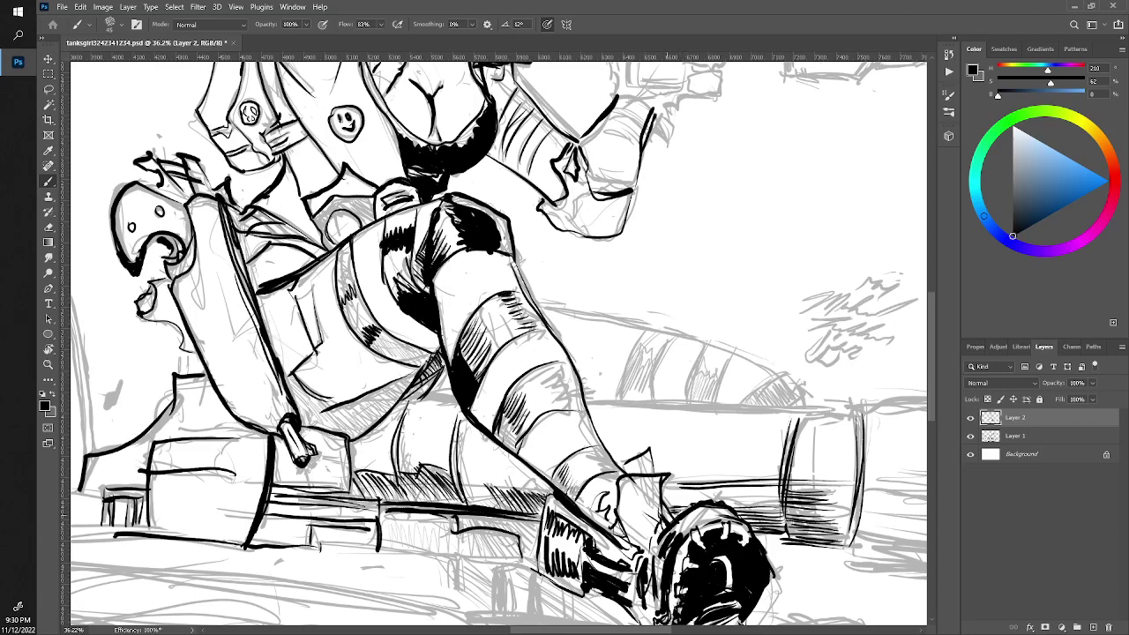
pyautogui.press('z')
pyautogui.moveTo(370, 294); pyautogui.dragTo(306, 292)
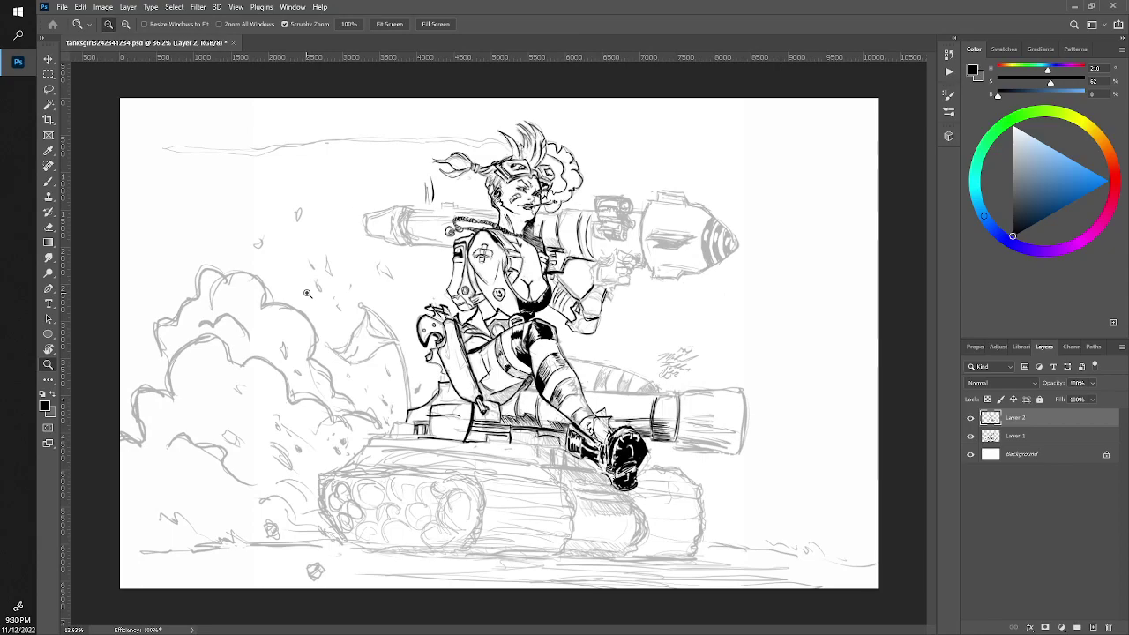
# Hatch the dark stocking bands at the girl's ankle and just below her knee in black
pyautogui.moveTo(568, 383); pyautogui.dragTo(653, 383)
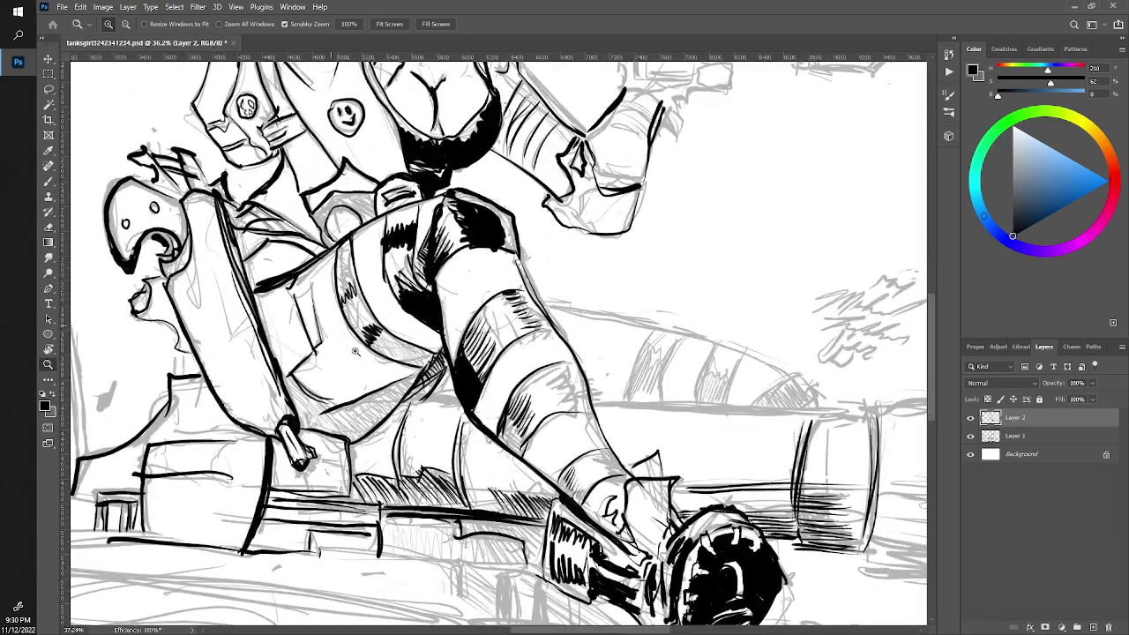
pyautogui.press('b')
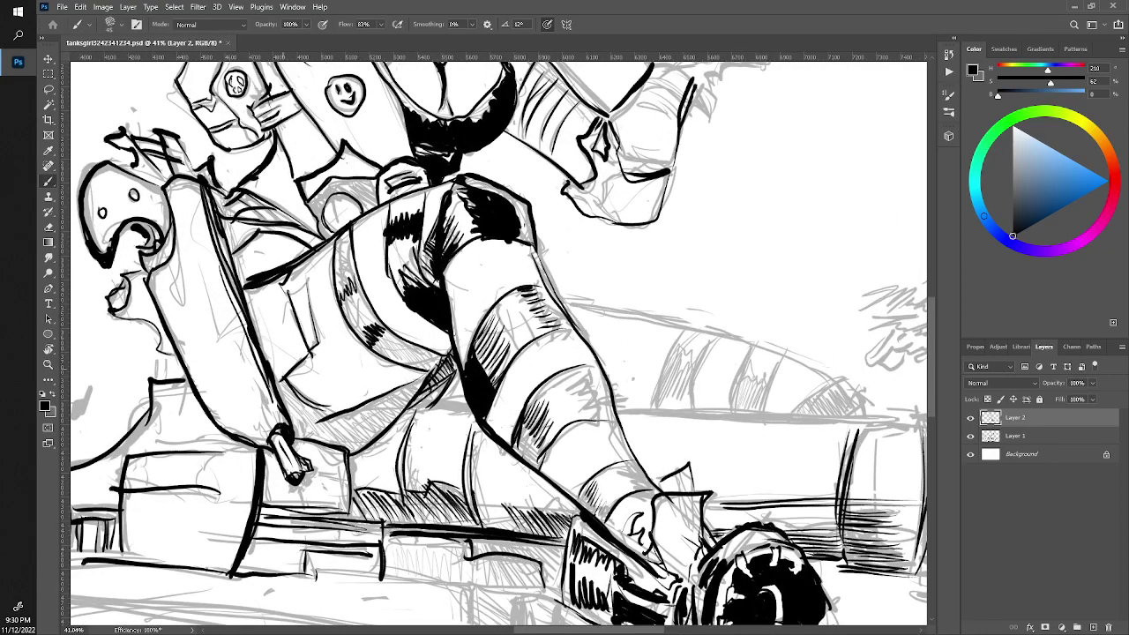
pyautogui.press('z')
pyautogui.moveTo(289, 326); pyautogui.dragTo(221, 326)
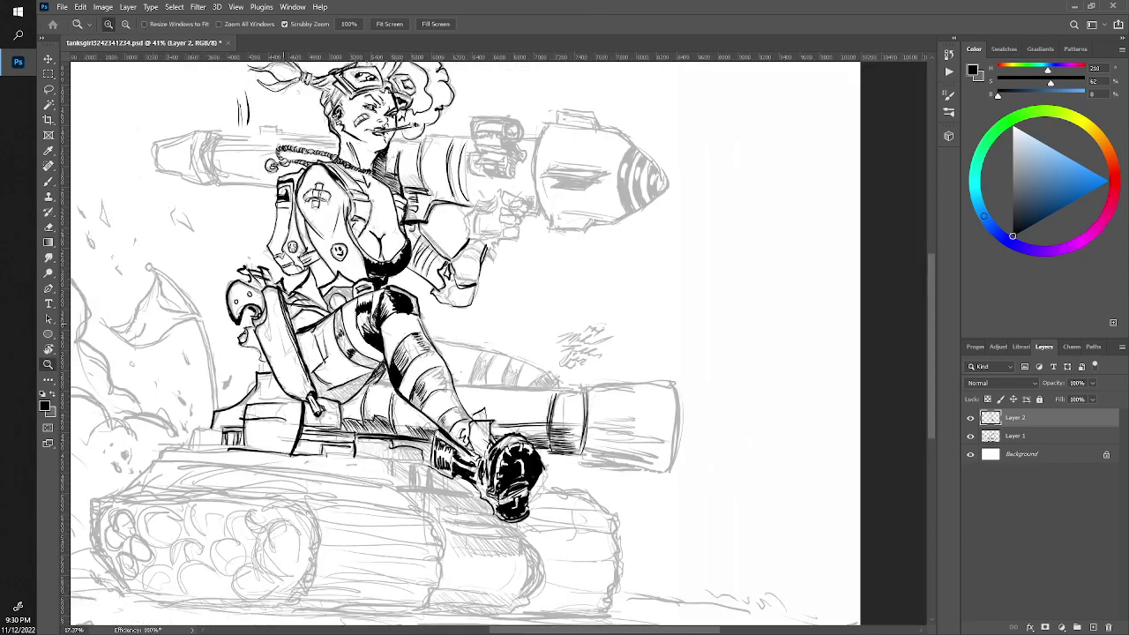
pyautogui.moveTo(279, 264); pyautogui.dragTo(283, 264)
pyautogui.moveTo(274, 323); pyautogui.dragTo(335, 324)
pyautogui.press('b')
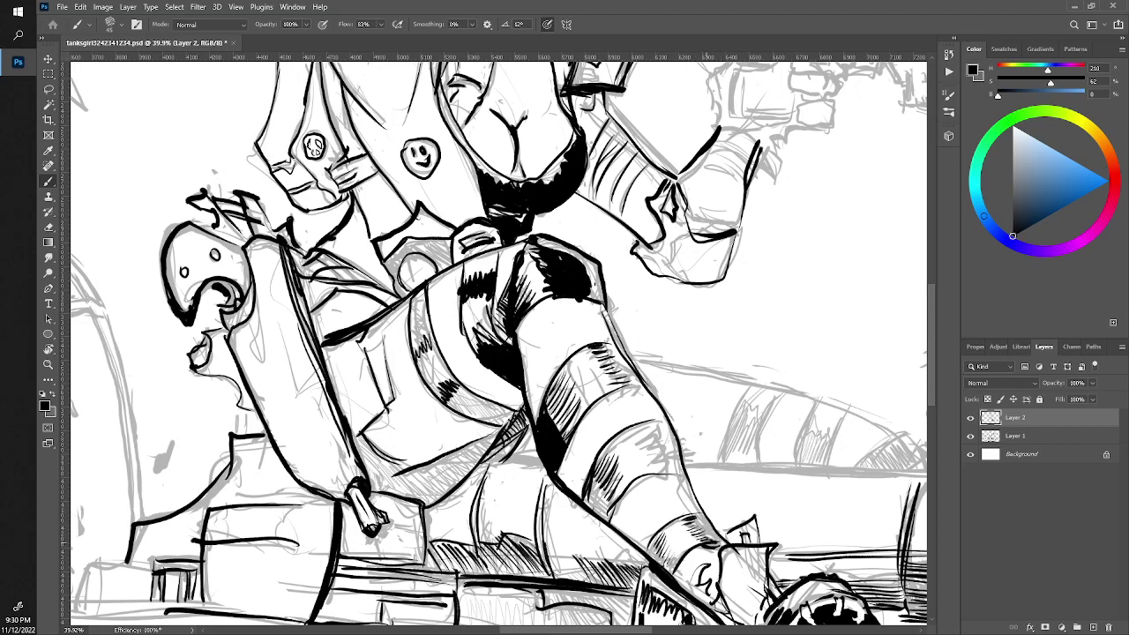
pyautogui.moveTo(698, 525)
pyautogui.mouseDown()
pyautogui.moveTo(716, 545)
pyautogui.moveTo(704, 521)
pyautogui.mouseUp()
pyautogui.moveTo(666, 472)
pyautogui.mouseDown()
pyautogui.moveTo(641, 438)
pyautogui.moveTo(620, 434)
pyautogui.moveTo(658, 427)
pyautogui.moveTo(677, 473)
pyautogui.moveTo(598, 499)
pyautogui.moveTo(581, 518)
pyautogui.mouseUp()
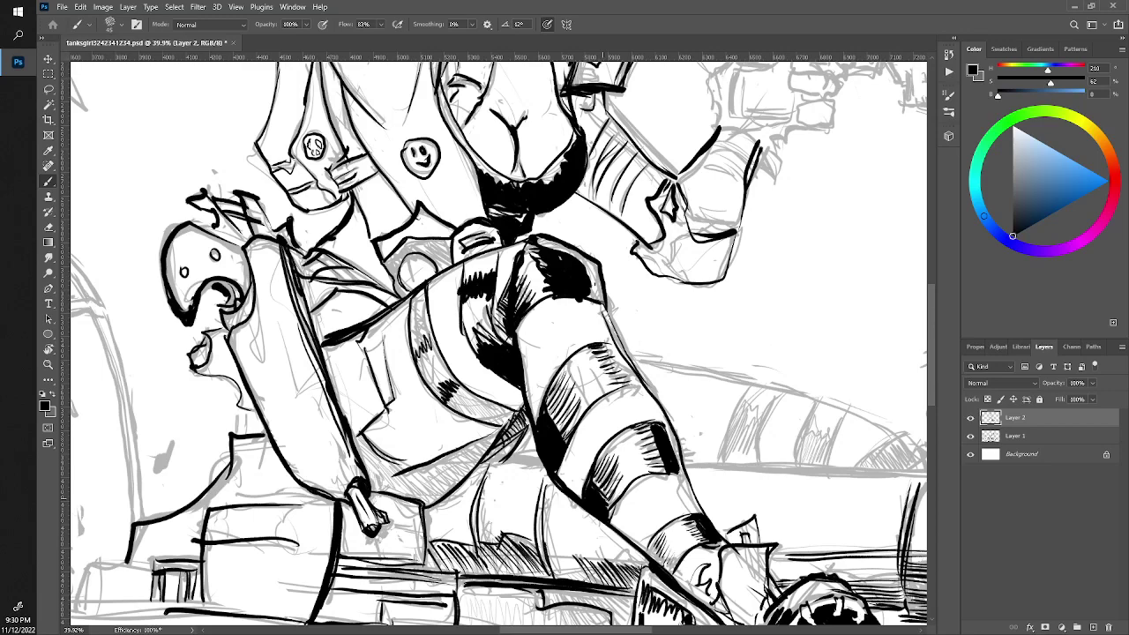
pyautogui.press('z')
pyautogui.moveTo(291, 314)
pyautogui.mouseDown()
pyautogui.moveTo(263, 288)
pyautogui.moveTo(371, 290)
pyautogui.mouseUp()
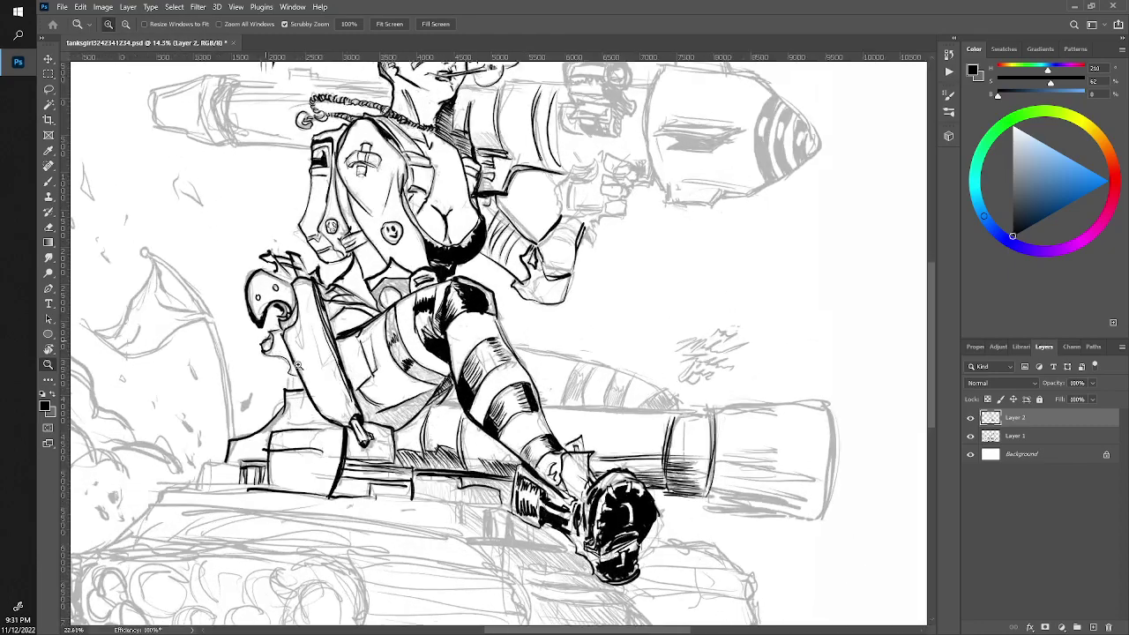
# Thicken the black ink around the ring at the girl's waist
pyautogui.press('b')
pyautogui.scroll(1, 498, 342)
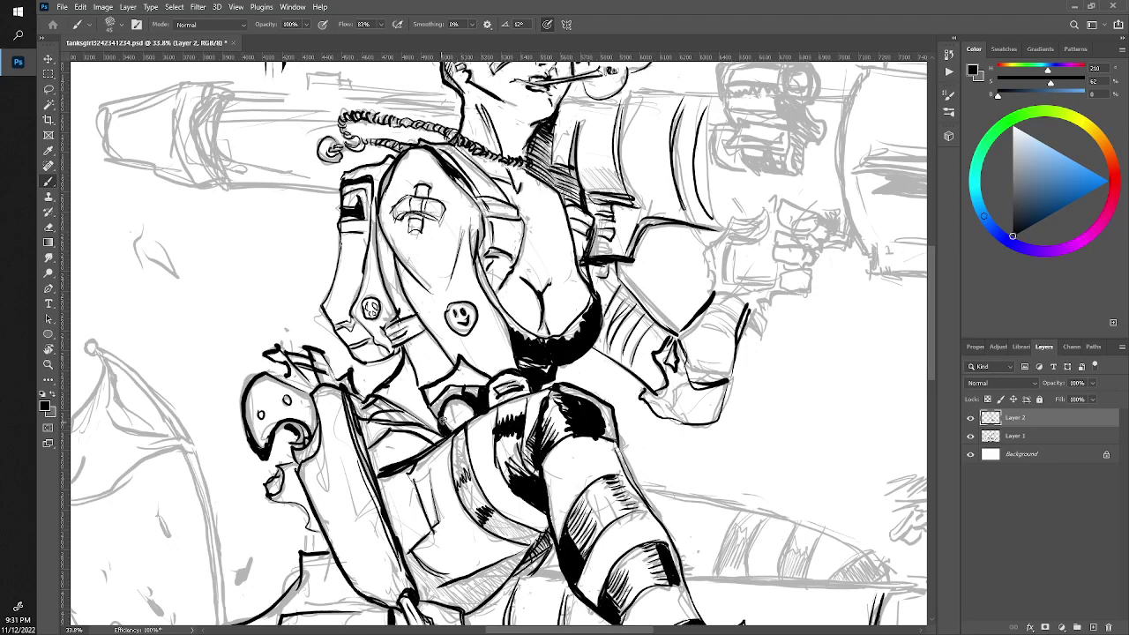
pyautogui.moveTo(443, 417)
pyautogui.mouseDown()
pyautogui.moveTo(458, 389)
pyautogui.moveTo(436, 414)
pyautogui.moveTo(349, 409)
pyautogui.mouseUp()
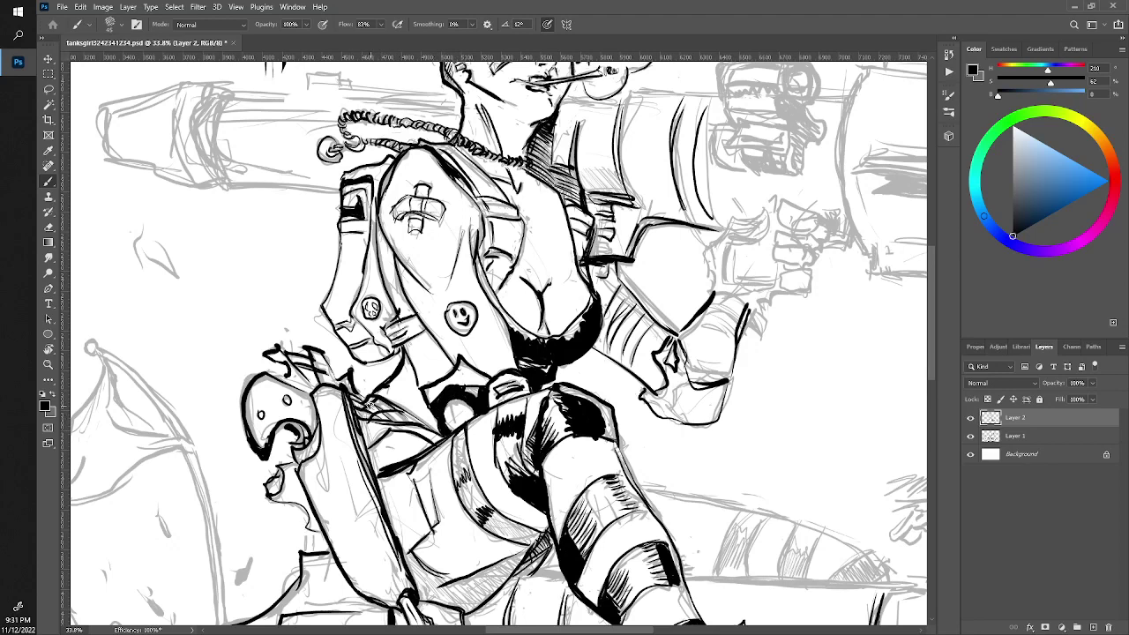
# Add short hatch marks in the lap area and around the belt
pyautogui.moveTo(430, 473); pyautogui.dragTo(413, 487)
pyautogui.moveTo(457, 438)
pyautogui.mouseDown()
pyautogui.moveTo(453, 485)
pyautogui.moveTo(469, 474)
pyautogui.mouseUp()
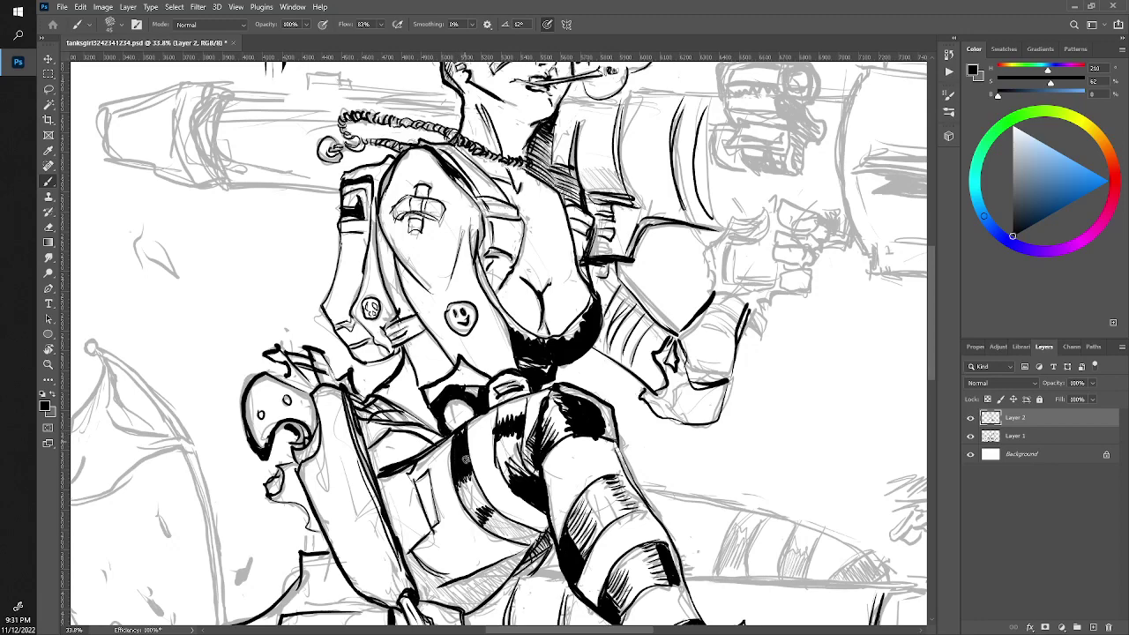
pyautogui.moveTo(458, 433)
pyautogui.mouseDown()
pyautogui.moveTo(456, 444)
pyautogui.moveTo(334, 362)
pyautogui.moveTo(351, 403)
pyautogui.moveTo(379, 431)
pyautogui.moveTo(397, 431)
pyautogui.mouseUp()
pyautogui.press('z')
pyautogui.press('b')
pyautogui.moveTo(378, 376); pyautogui.dragTo(307, 440)
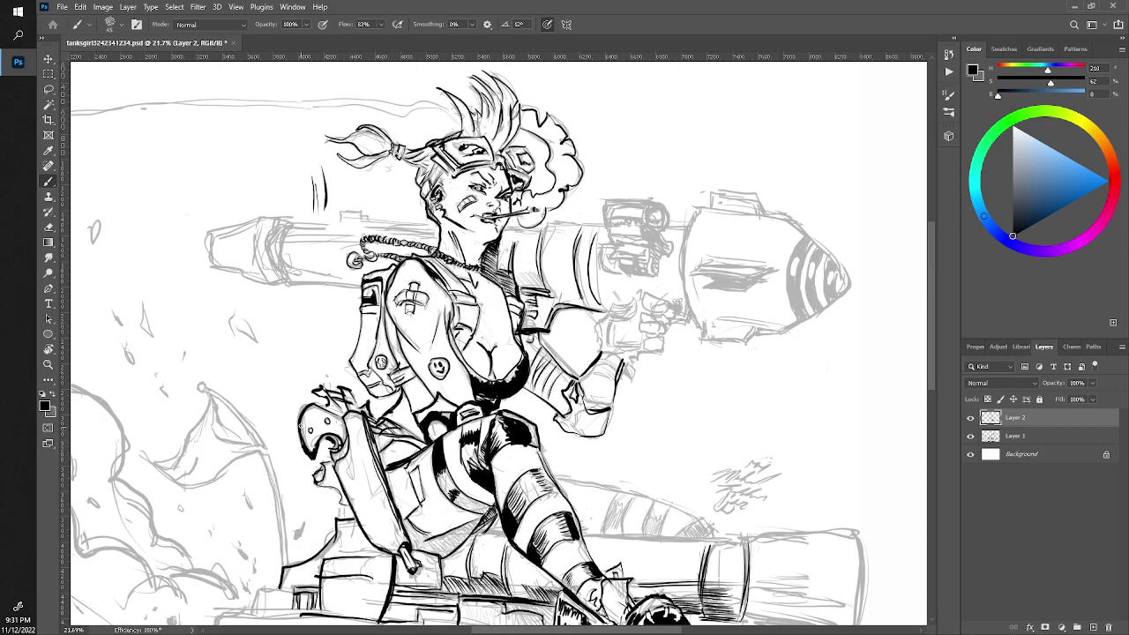
# Hatch the lower half of the tank cannon's muzzle with horizontal strokes
pyautogui.press('z')
pyautogui.moveTo(303, 427)
pyautogui.mouseDown()
pyautogui.moveTo(284, 404)
pyautogui.moveTo(371, 404)
pyautogui.mouseUp()
pyautogui.press('b')
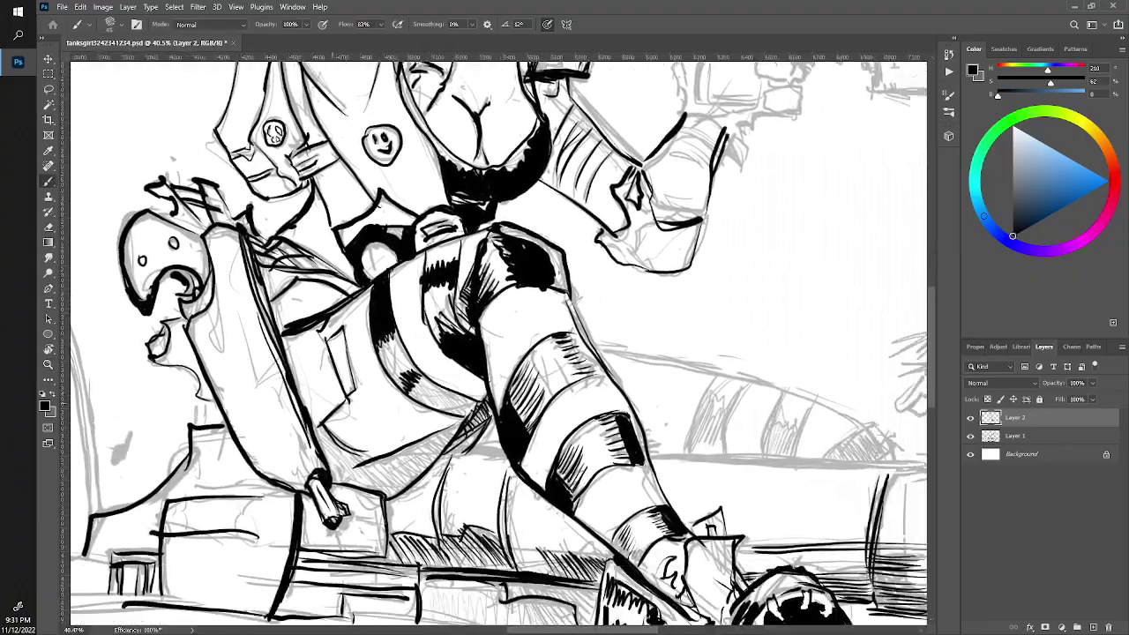
pyautogui.moveTo(564, 353); pyautogui.dragTo(355, 240)
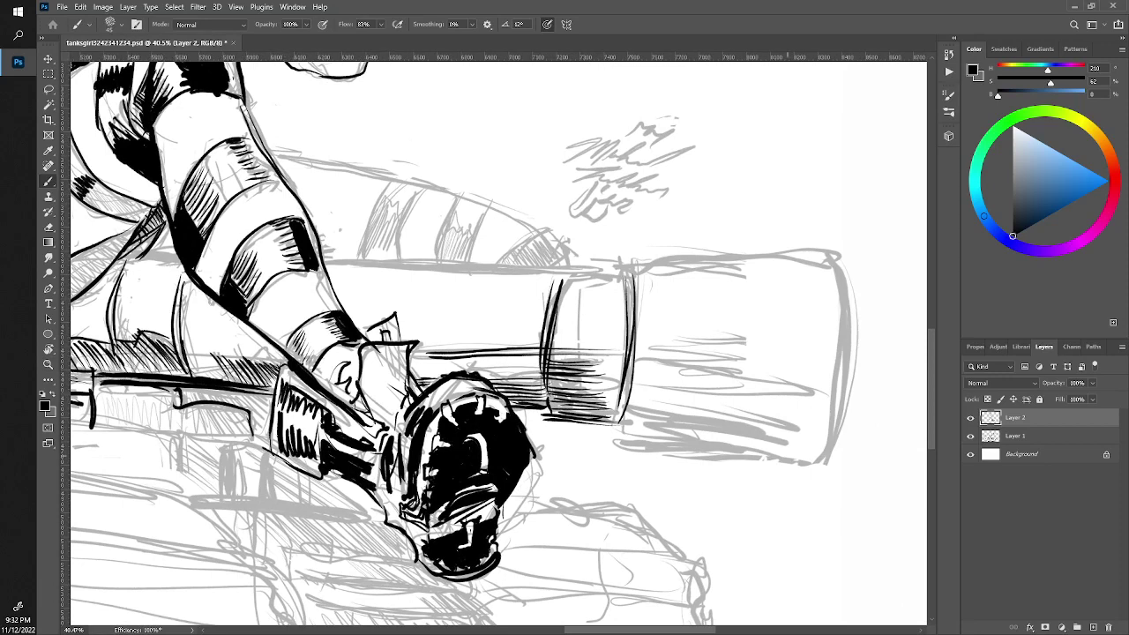
pyautogui.moveTo(635, 444)
pyautogui.mouseDown()
pyautogui.moveTo(798, 459)
pyautogui.moveTo(663, 416)
pyautogui.moveTo(794, 415)
pyautogui.mouseUp()
pyautogui.moveTo(645, 393); pyautogui.dragTo(797, 414)
pyautogui.moveTo(639, 388)
pyautogui.mouseDown()
pyautogui.moveTo(785, 399)
pyautogui.moveTo(653, 379)
pyautogui.moveTo(758, 369)
pyautogui.moveTo(647, 351)
pyautogui.moveTo(661, 342)
pyautogui.mouseUp()
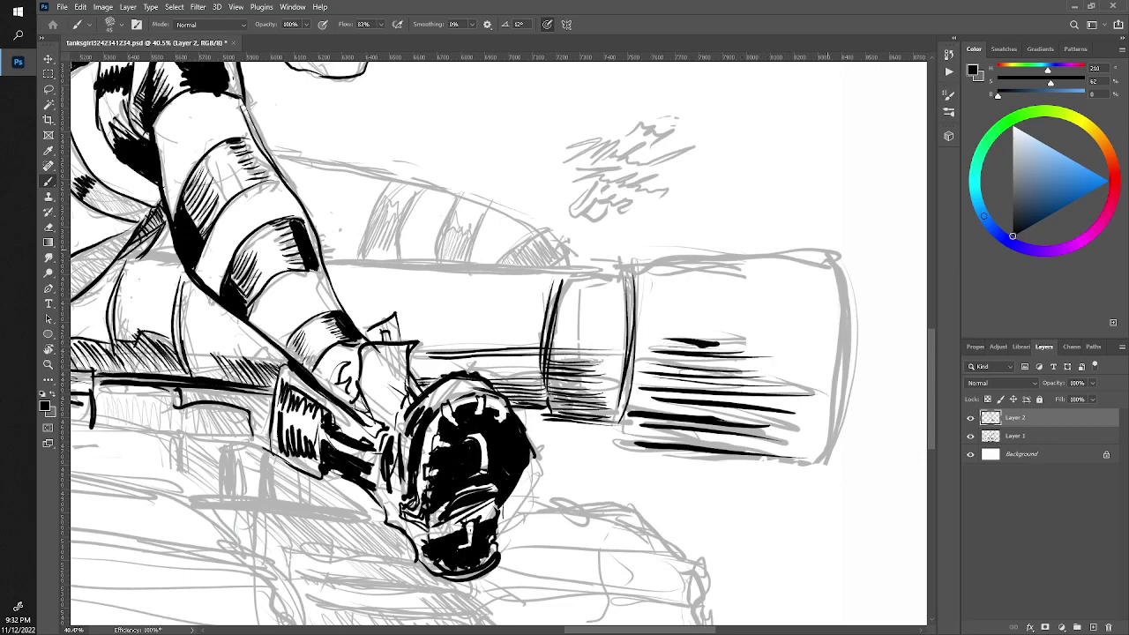
# Outline the muzzle's top, right and left edges with bold black lines
pyautogui.moveTo(816, 251); pyautogui.dragTo(637, 260)
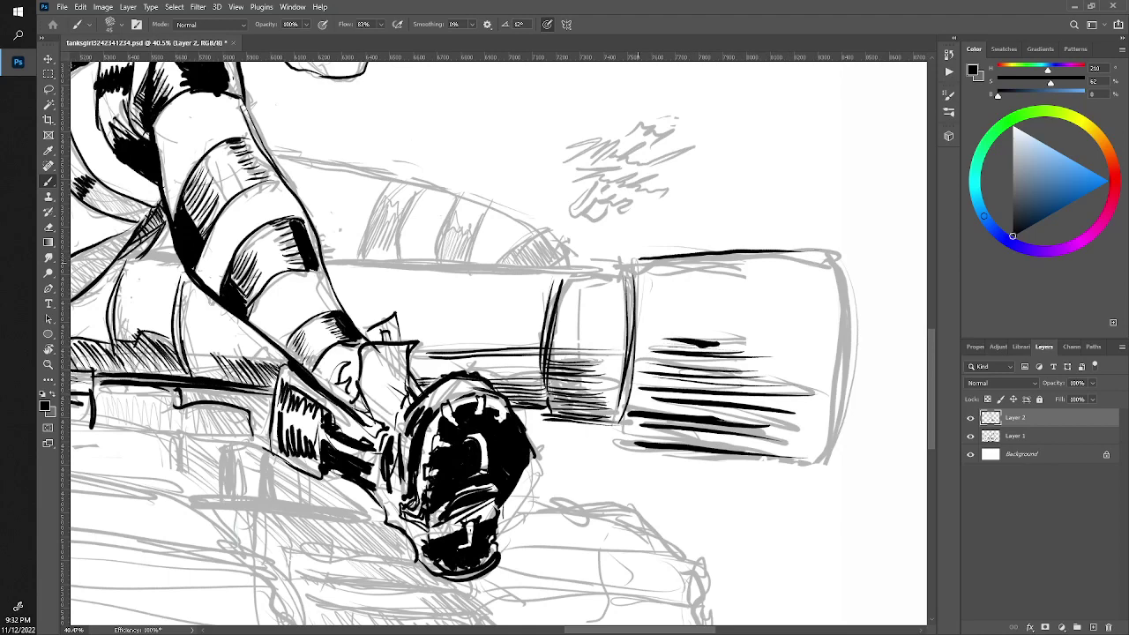
pyautogui.moveTo(833, 251)
pyautogui.mouseDown()
pyautogui.moveTo(848, 396)
pyautogui.moveTo(811, 462)
pyautogui.mouseUp()
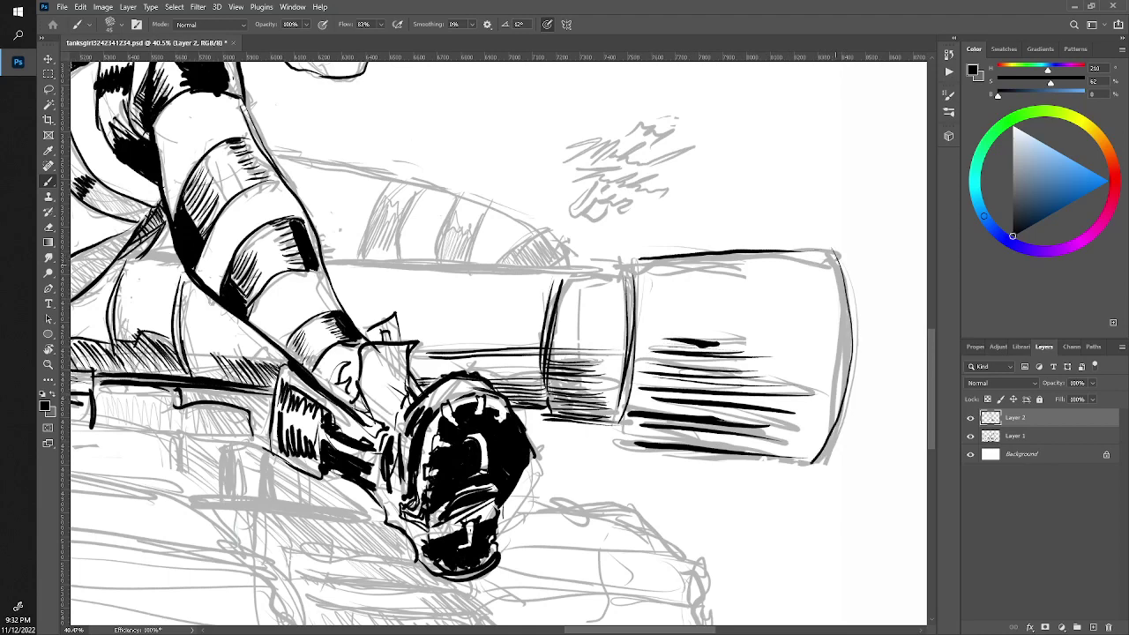
pyautogui.moveTo(833, 250)
pyautogui.mouseDown()
pyautogui.moveTo(849, 420)
pyautogui.moveTo(804, 466)
pyautogui.mouseUp()
pyautogui.moveTo(833, 250)
pyautogui.mouseDown()
pyautogui.moveTo(844, 395)
pyautogui.moveTo(806, 460)
pyautogui.moveTo(632, 446)
pyautogui.mouseUp()
pyautogui.moveTo(827, 250)
pyautogui.mouseDown()
pyautogui.moveTo(637, 257)
pyautogui.moveTo(623, 278)
pyautogui.mouseUp()
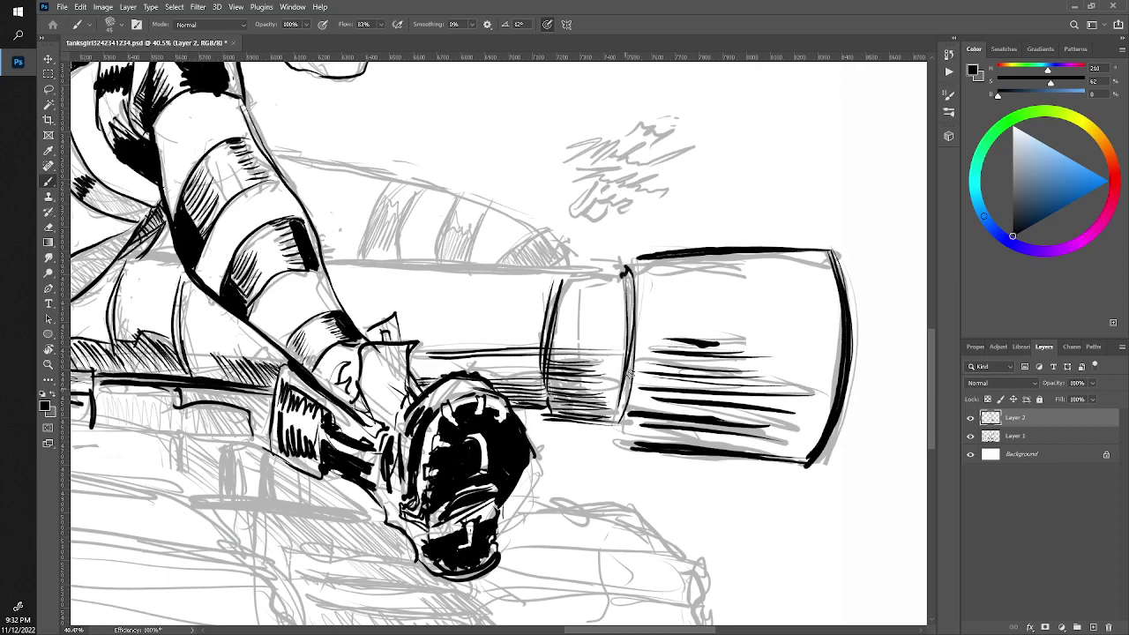
pyautogui.moveTo(622, 418)
pyautogui.mouseDown()
pyautogui.moveTo(616, 432)
pyautogui.moveTo(632, 446)
pyautogui.mouseUp()
pyautogui.moveTo(646, 254)
pyautogui.mouseDown()
pyautogui.moveTo(617, 270)
pyautogui.moveTo(630, 257)
pyautogui.mouseUp()
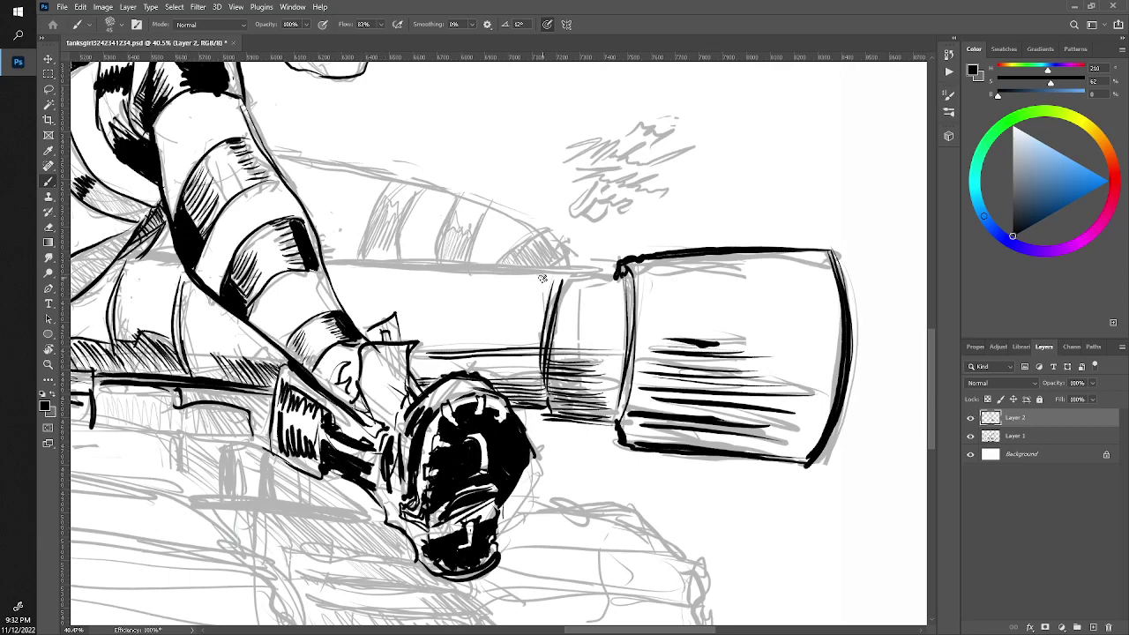
# Ink the barrel's long top and lower edges and the curved outline above it
pyautogui.moveTo(621, 270); pyautogui.dragTo(321, 261)
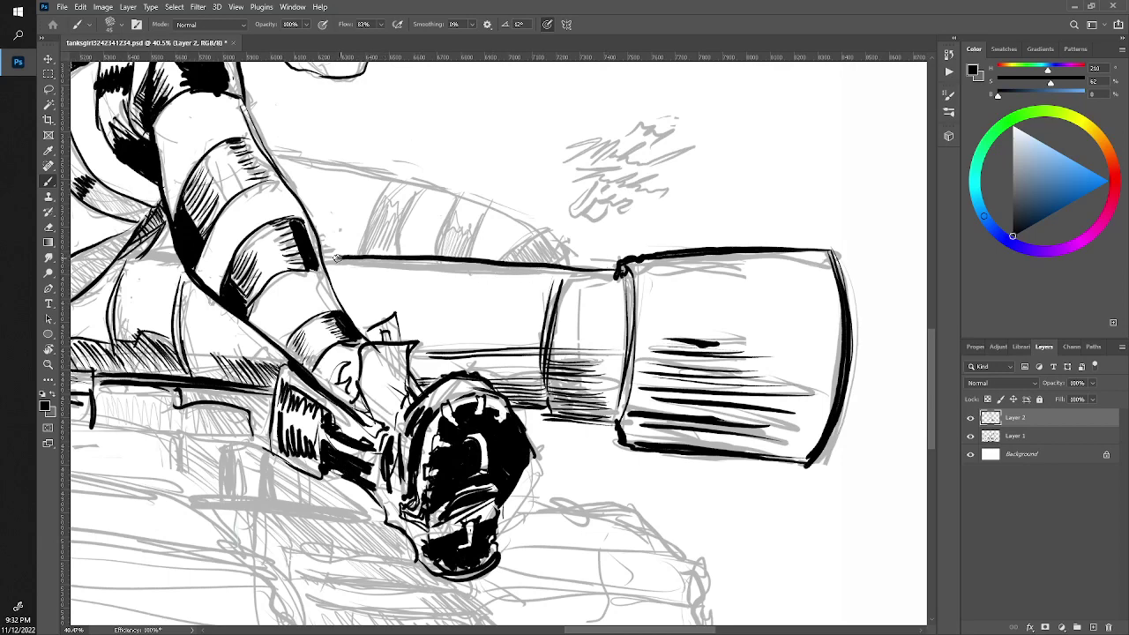
pyautogui.moveTo(623, 271); pyautogui.dragTo(328, 262)
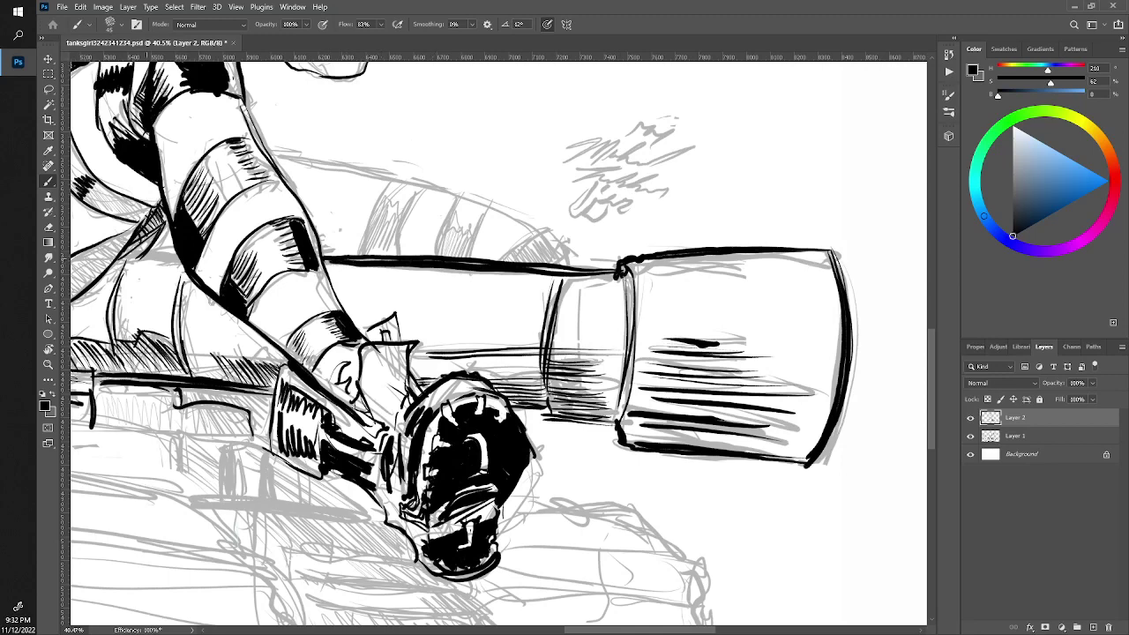
pyautogui.moveTo(180, 258)
pyautogui.mouseDown()
pyautogui.moveTo(124, 261)
pyautogui.moveTo(148, 263)
pyautogui.mouseUp()
pyautogui.moveTo(270, 155)
pyautogui.mouseDown()
pyautogui.moveTo(529, 221)
pyautogui.moveTo(573, 261)
pyautogui.mouseUp()
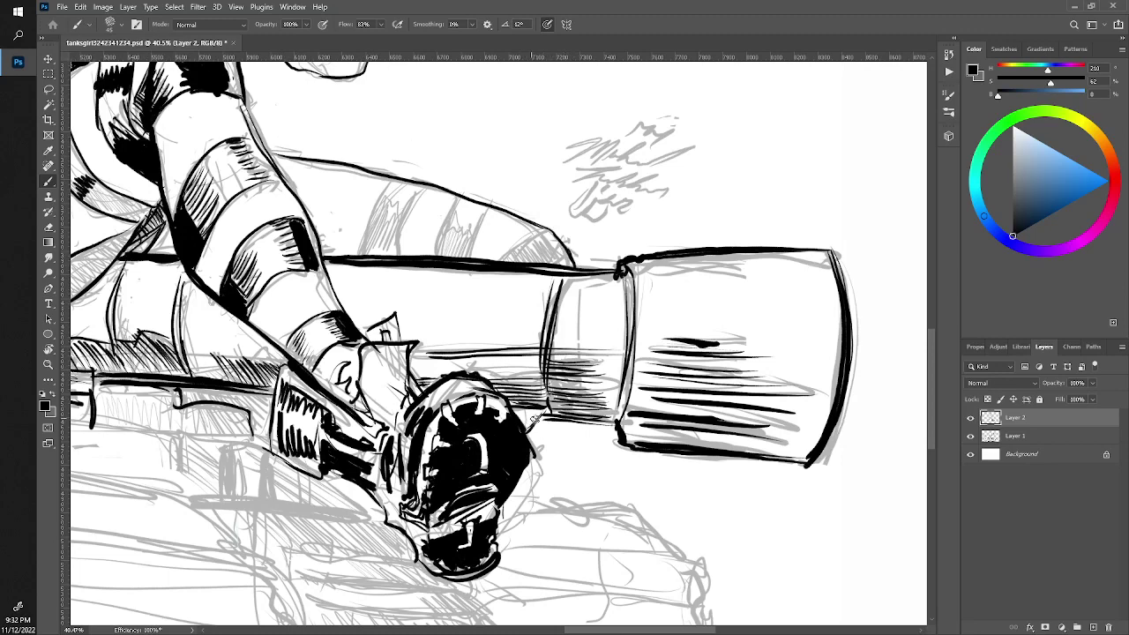
pyautogui.moveTo(540, 403)
pyautogui.mouseDown()
pyautogui.moveTo(546, 420)
pyautogui.moveTo(615, 422)
pyautogui.mouseUp()
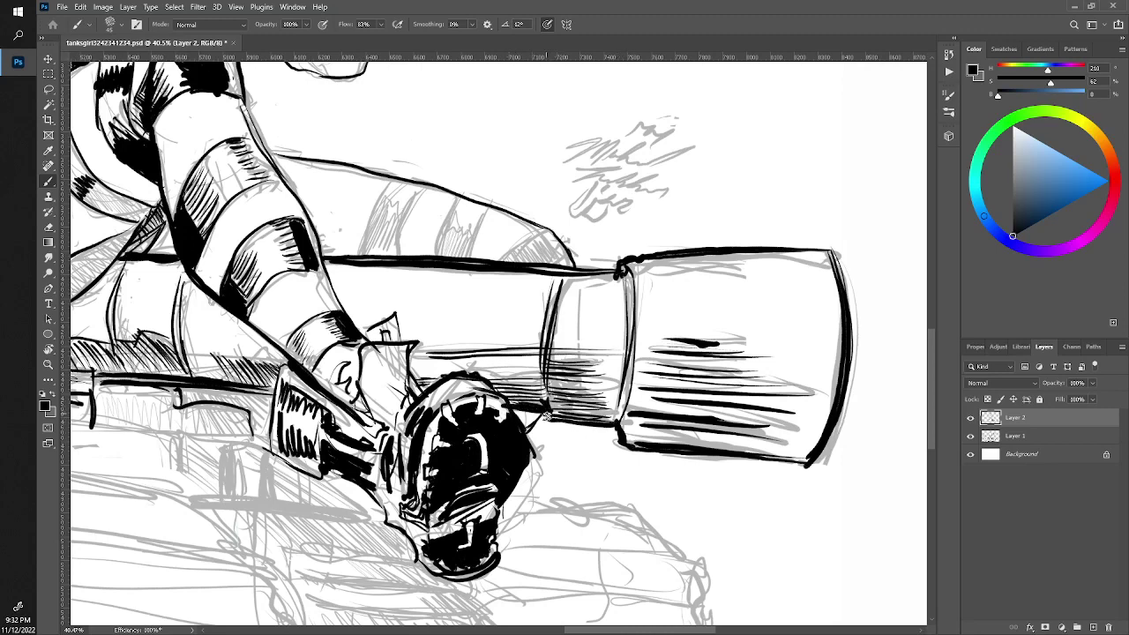
pyautogui.moveTo(545, 416)
pyautogui.mouseDown()
pyautogui.moveTo(652, 450)
pyautogui.moveTo(809, 461)
pyautogui.mouseUp()
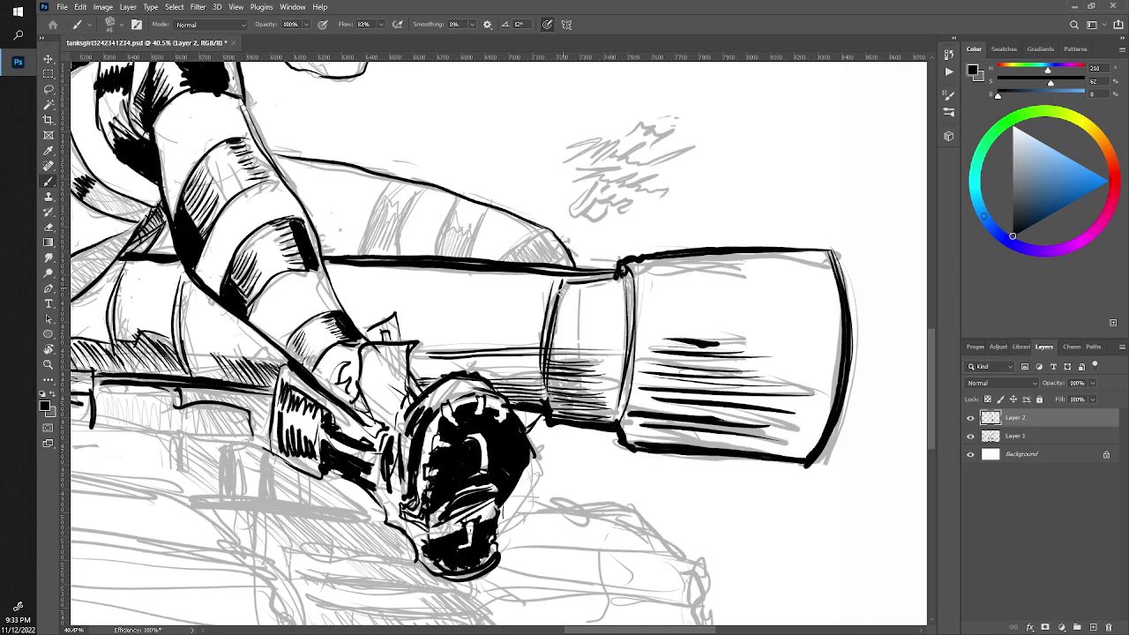
# Darken the muzzle's top edge and close its top-right corner
pyautogui.moveTo(797, 264); pyautogui.dragTo(661, 268)
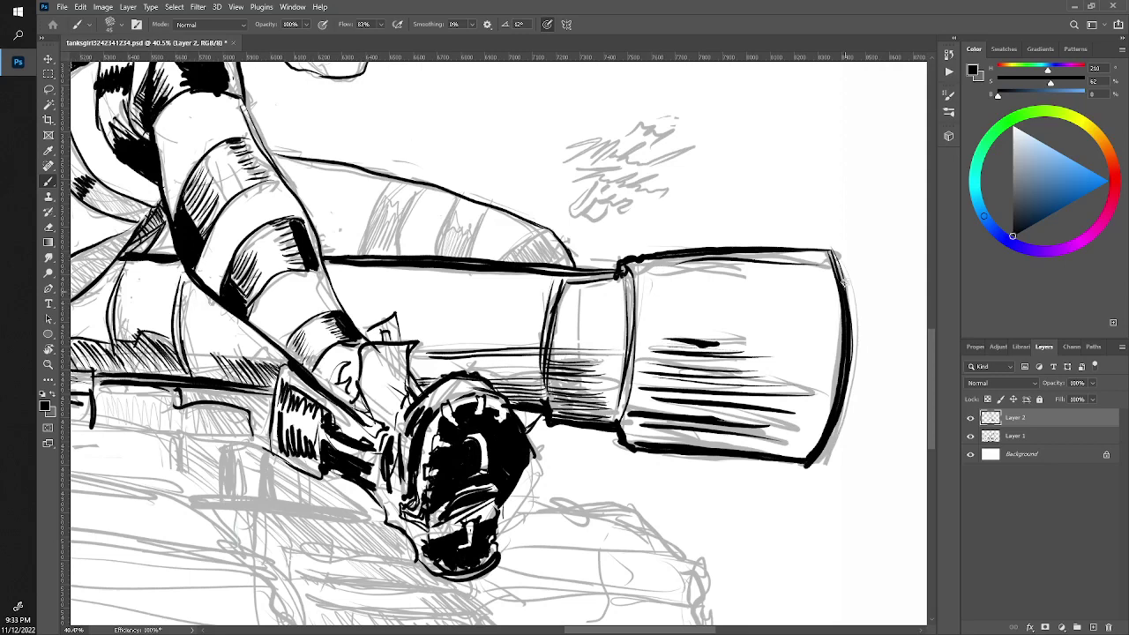
pyautogui.moveTo(841, 278)
pyautogui.mouseDown()
pyautogui.moveTo(859, 285)
pyautogui.moveTo(846, 434)
pyautogui.moveTo(855, 391)
pyautogui.moveTo(840, 441)
pyautogui.moveTo(851, 386)
pyautogui.mouseUp()
pyautogui.moveTo(859, 288)
pyautogui.mouseDown()
pyautogui.moveTo(835, 264)
pyautogui.moveTo(231, 278)
pyautogui.mouseUp()
pyautogui.press('z')
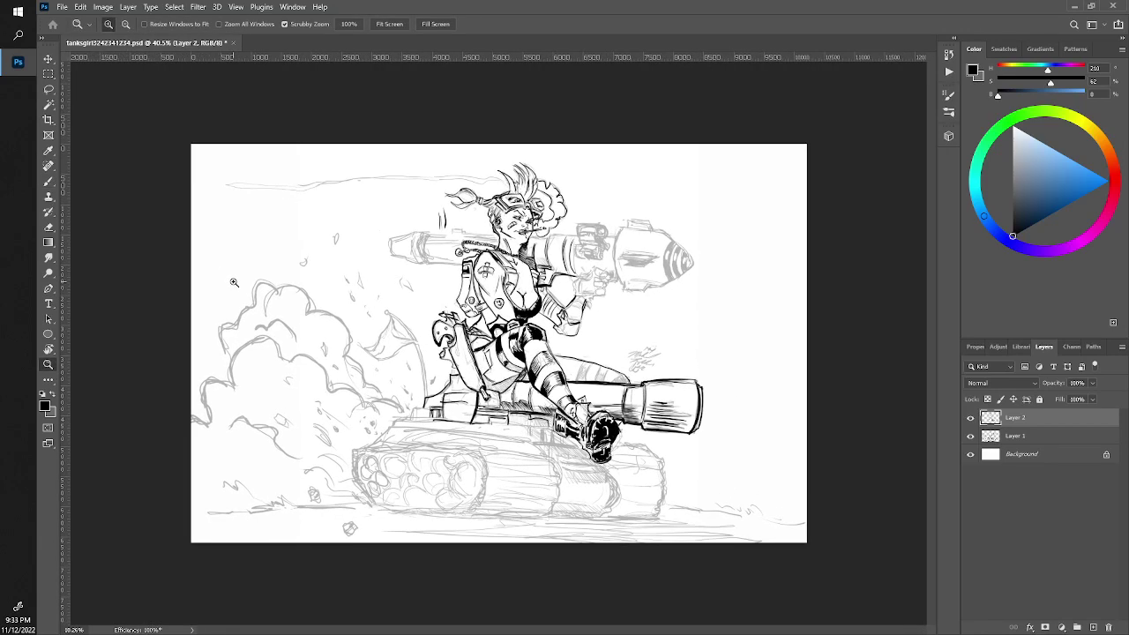
# Densely hatch the grey stripes on the girl's far leg near the knee
pyautogui.moveTo(653, 423); pyautogui.dragTo(723, 423)
pyautogui.press('b')
pyautogui.moveTo(529, 309); pyautogui.dragTo(679, 489)
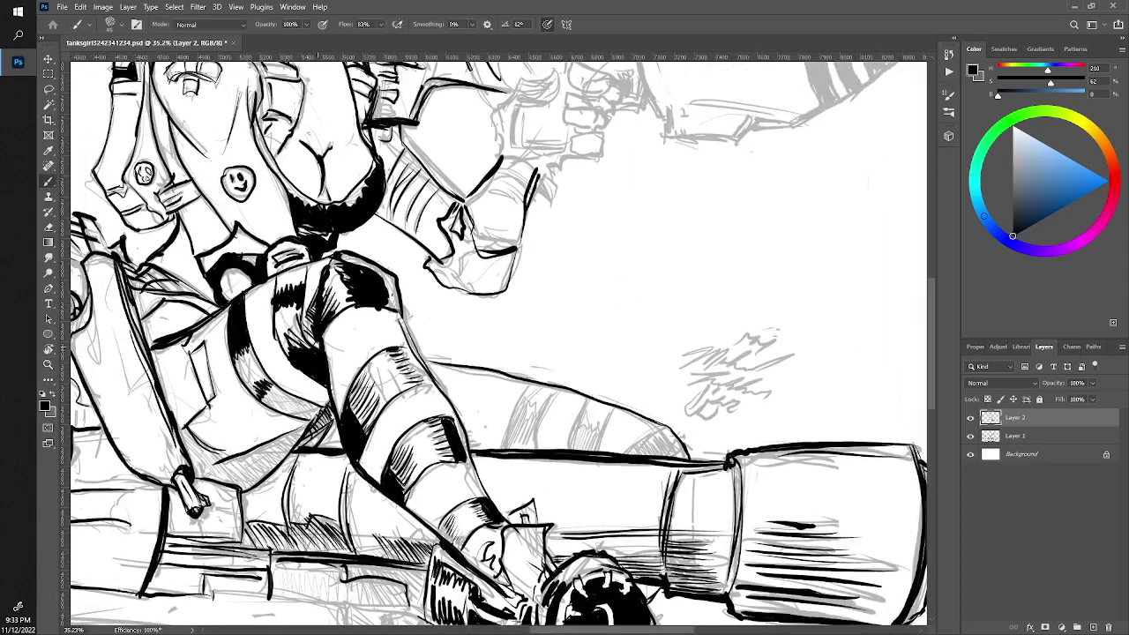
pyautogui.moveTo(303, 339)
pyautogui.mouseDown()
pyautogui.moveTo(221, 339)
pyautogui.moveTo(370, 339)
pyautogui.mouseUp()
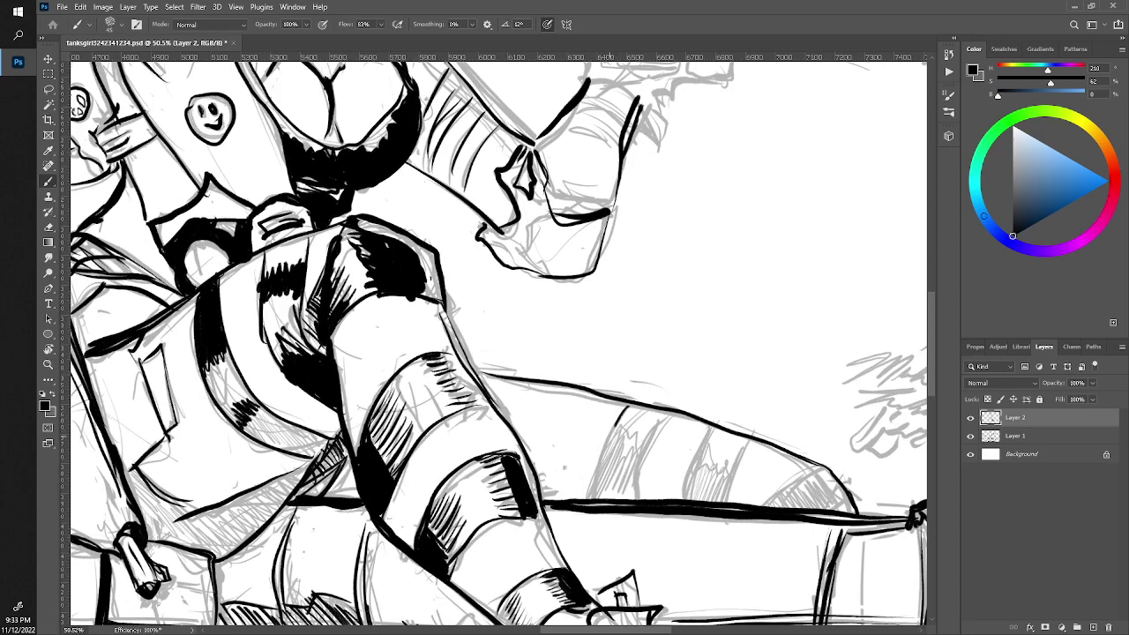
pyautogui.moveTo(615, 414); pyautogui.dragTo(589, 496)
pyautogui.moveTo(663, 414); pyautogui.dragTo(638, 494)
pyautogui.moveTo(710, 431); pyautogui.dragTo(684, 501)
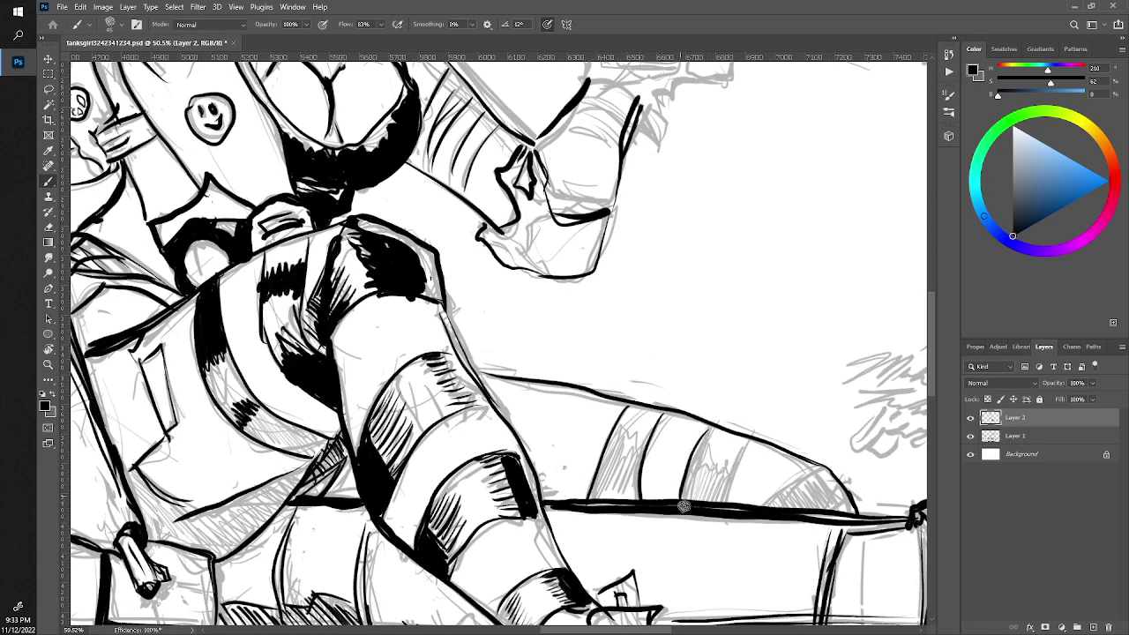
pyautogui.moveTo(748, 441); pyautogui.dragTo(724, 504)
pyautogui.moveTo(723, 455)
pyautogui.mouseDown()
pyautogui.moveTo(709, 487)
pyautogui.moveTo(686, 472)
pyautogui.mouseUp()
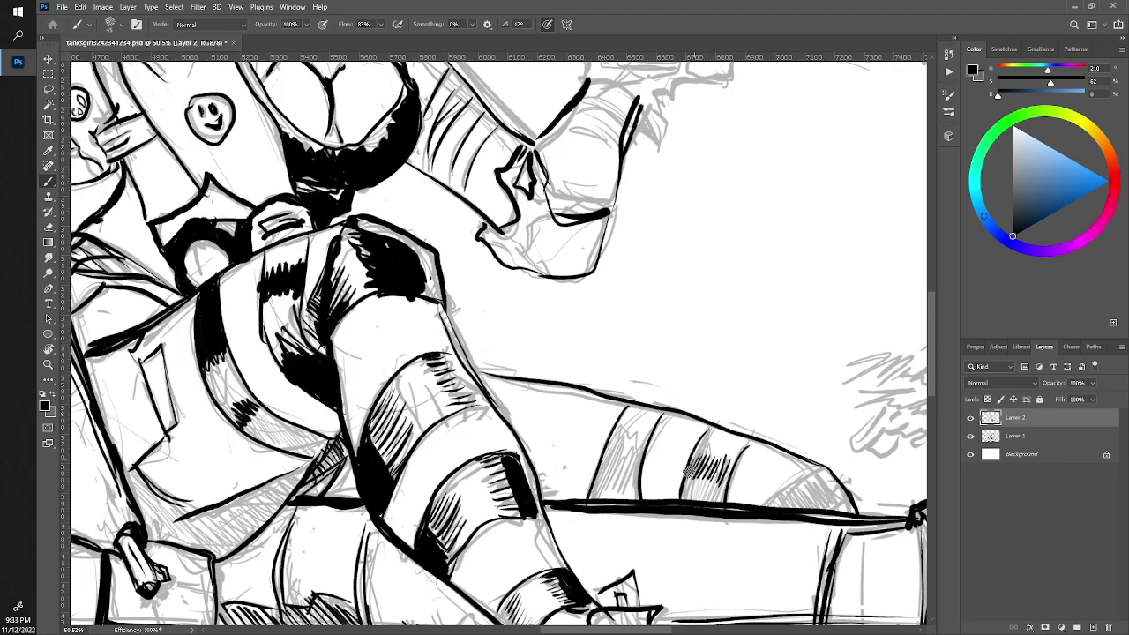
# Hatch the second and rightmost far-leg stripes, then view the whole illustration
pyautogui.moveTo(631, 446)
pyautogui.mouseDown()
pyautogui.moveTo(617, 423)
pyautogui.moveTo(593, 498)
pyautogui.moveTo(632, 499)
pyautogui.mouseUp()
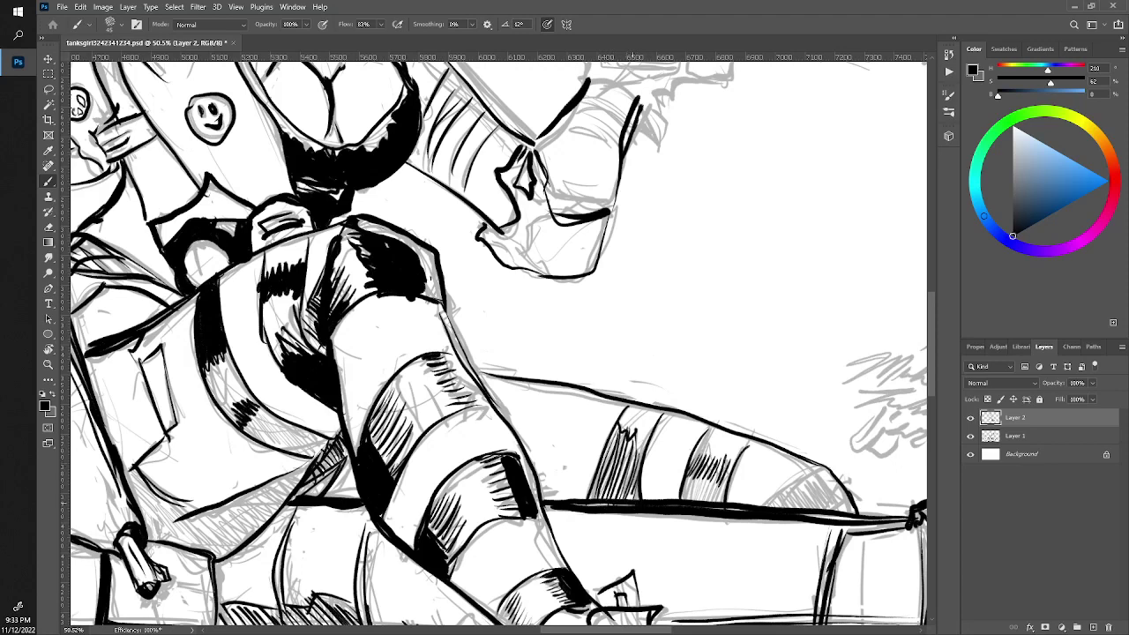
pyautogui.moveTo(704, 457)
pyautogui.mouseDown()
pyautogui.moveTo(685, 499)
pyautogui.moveTo(693, 510)
pyautogui.moveTo(721, 501)
pyautogui.mouseUp()
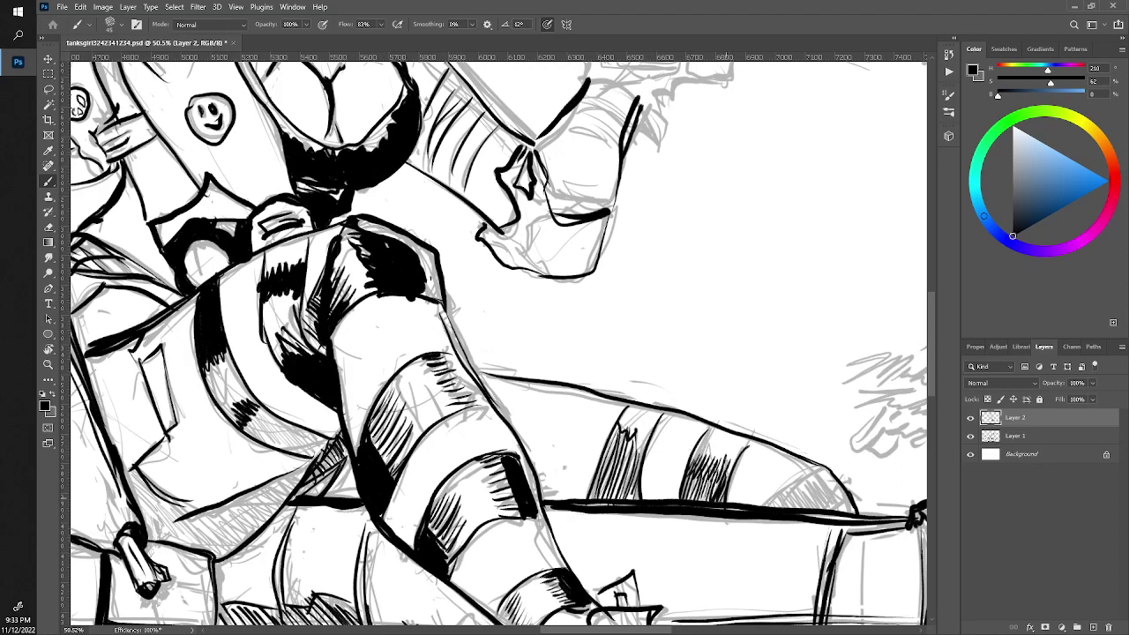
pyautogui.moveTo(818, 461)
pyautogui.mouseDown()
pyautogui.moveTo(769, 490)
pyautogui.moveTo(774, 511)
pyautogui.moveTo(812, 513)
pyautogui.mouseUp()
pyautogui.moveTo(839, 478)
pyautogui.mouseDown()
pyautogui.moveTo(822, 511)
pyautogui.moveTo(805, 488)
pyautogui.moveTo(795, 513)
pyautogui.moveTo(772, 513)
pyautogui.mouseUp()
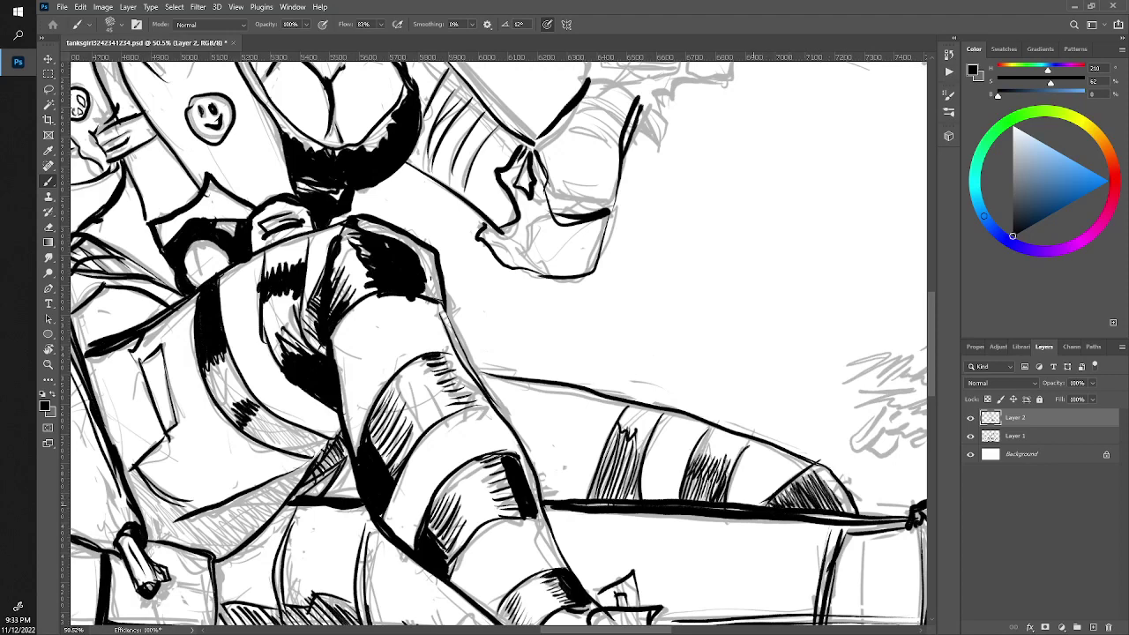
pyautogui.press('z')
pyautogui.moveTo(582, 352); pyautogui.dragTo(255, 288)
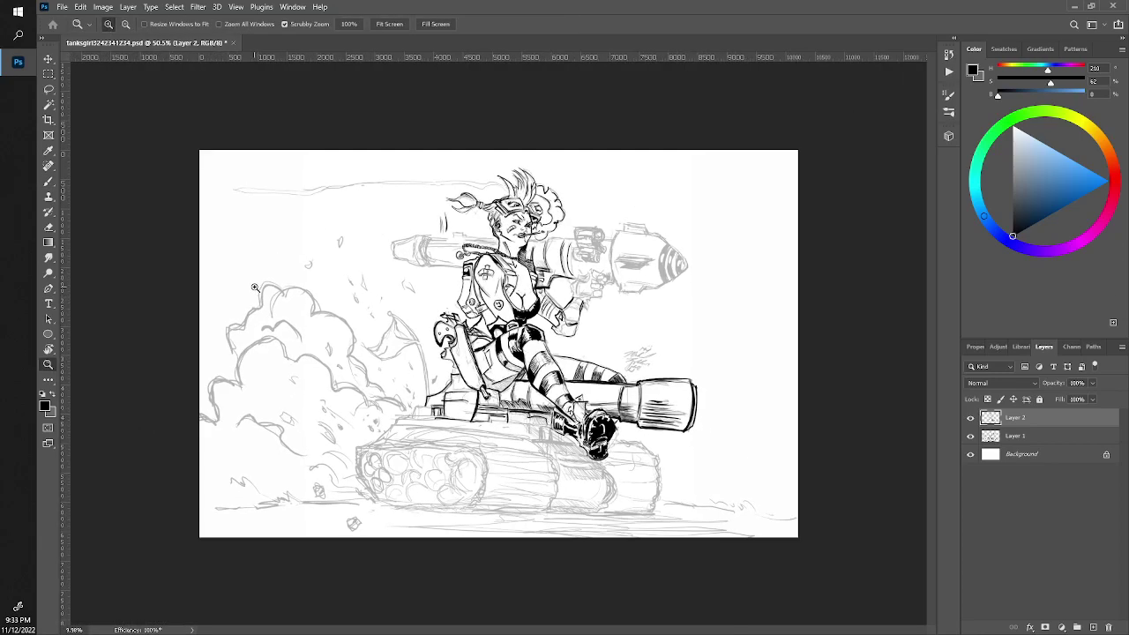
# Retrace the outstretched leg's top contour and right contour in bold black ink
pyautogui.moveTo(607, 349); pyautogui.dragTo(688, 349)
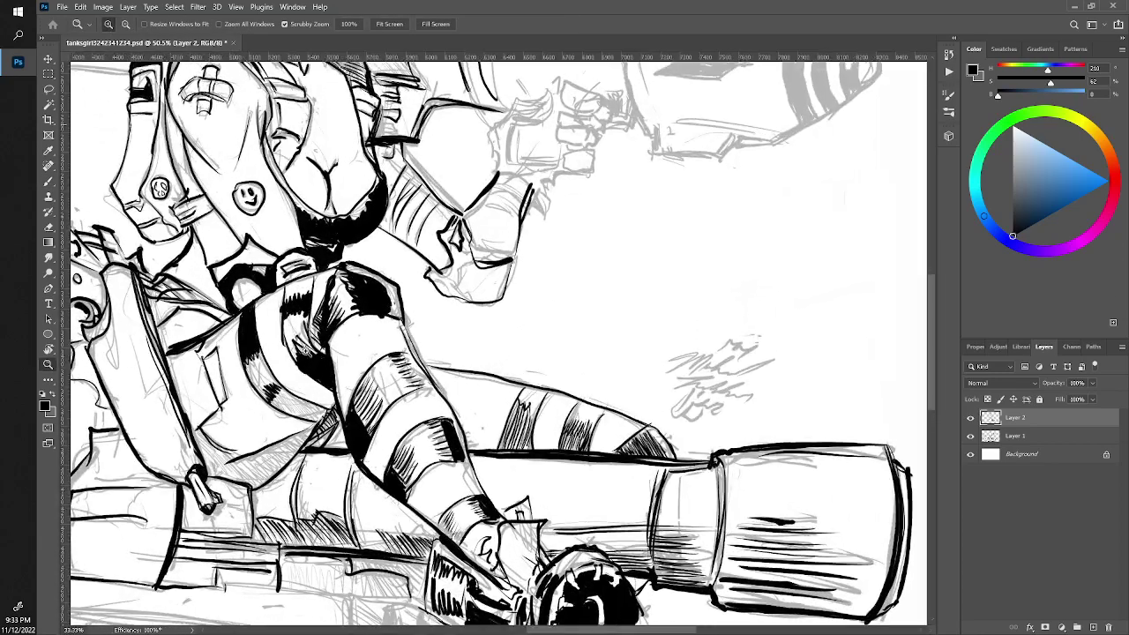
pyautogui.press('b')
pyautogui.moveTo(432, 372); pyautogui.dragTo(531, 386)
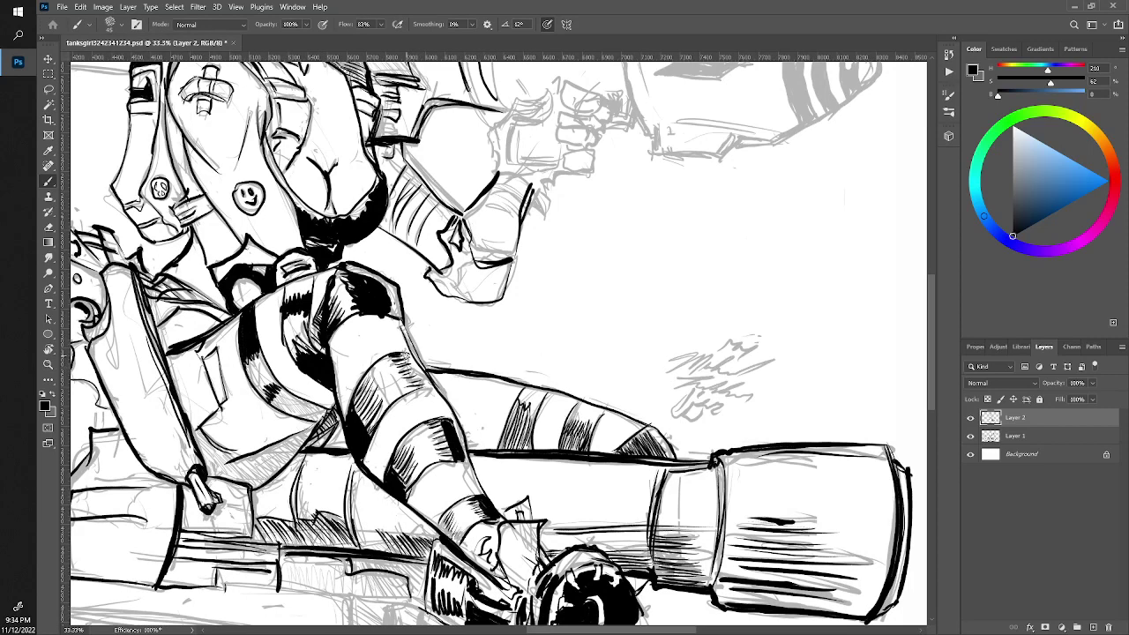
pyautogui.moveTo(403, 301); pyautogui.dragTo(505, 521)
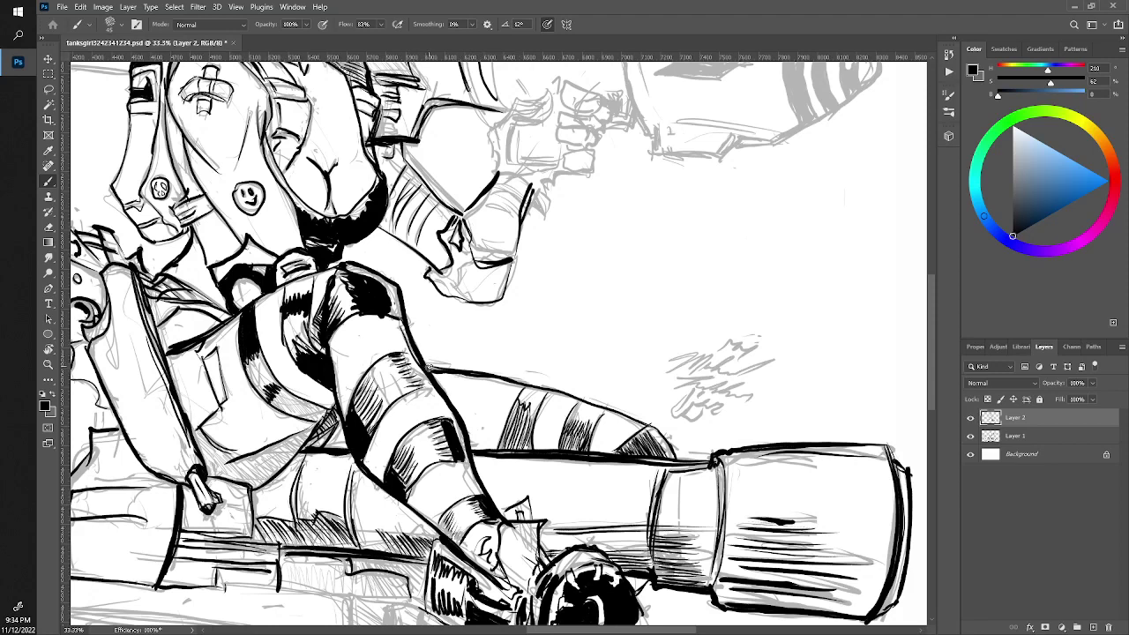
pyautogui.moveTo(426, 367)
pyautogui.mouseDown()
pyautogui.moveTo(538, 392)
pyautogui.moveTo(663, 441)
pyautogui.mouseUp()
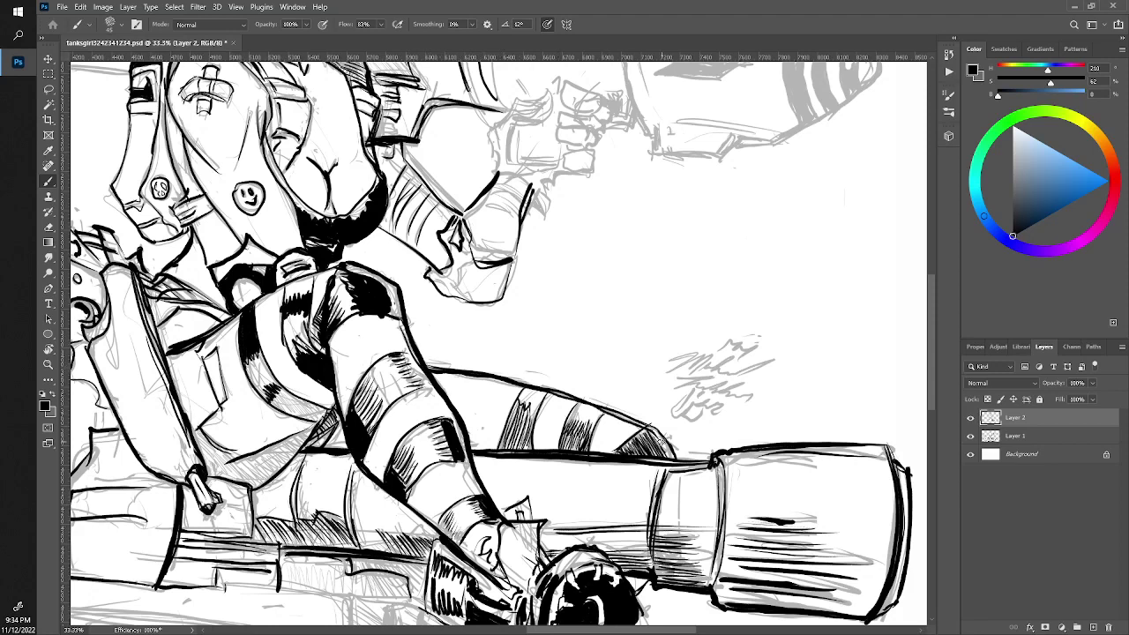
pyautogui.moveTo(432, 373)
pyautogui.mouseDown()
pyautogui.moveTo(565, 395)
pyautogui.moveTo(663, 445)
pyautogui.mouseUp()
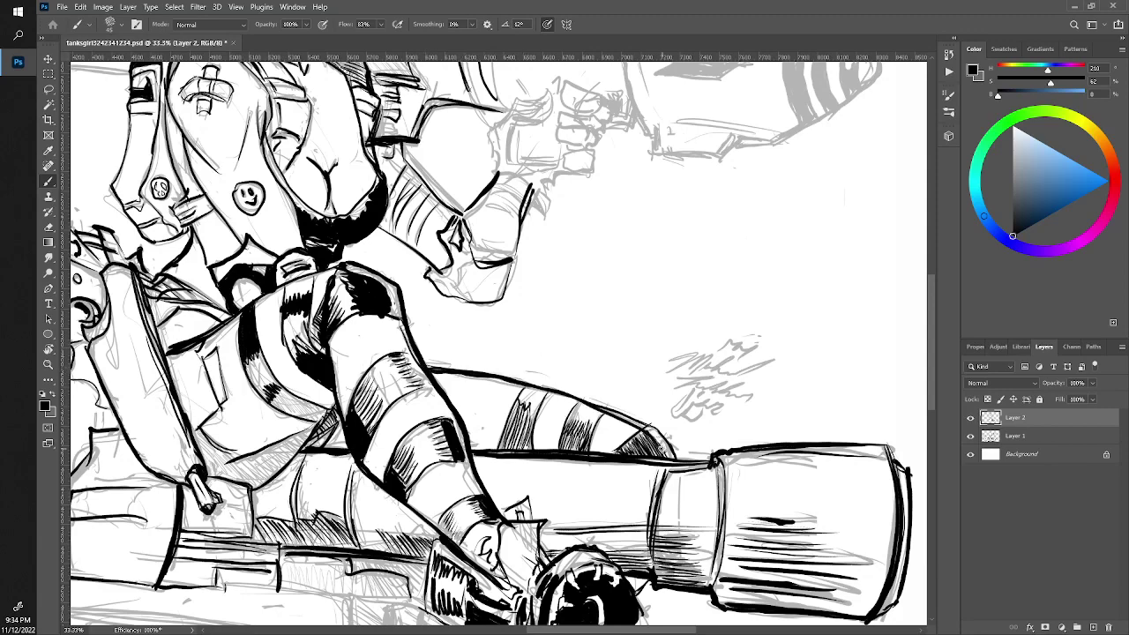
pyautogui.press('z')
pyautogui.keyDown('alt'); pyautogui.click(201, 309); pyautogui.keyUp('alt')
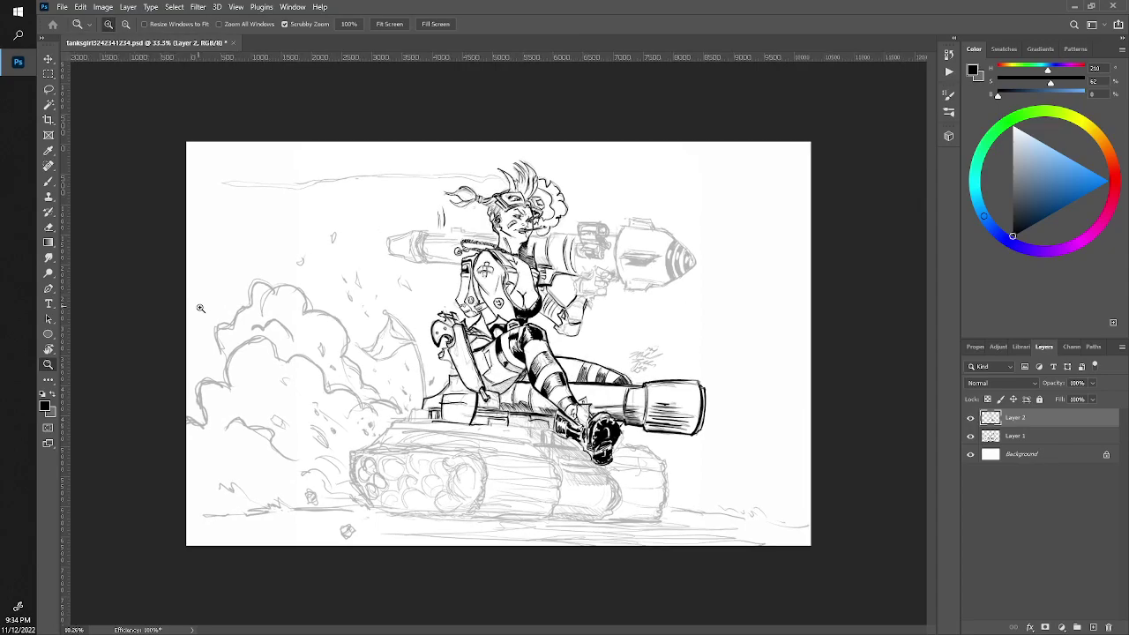
# Hatch the dark stripe on the girl's thigh down to its lower edge
pyautogui.moveTo(201, 308); pyautogui.dragTo(202, 310)
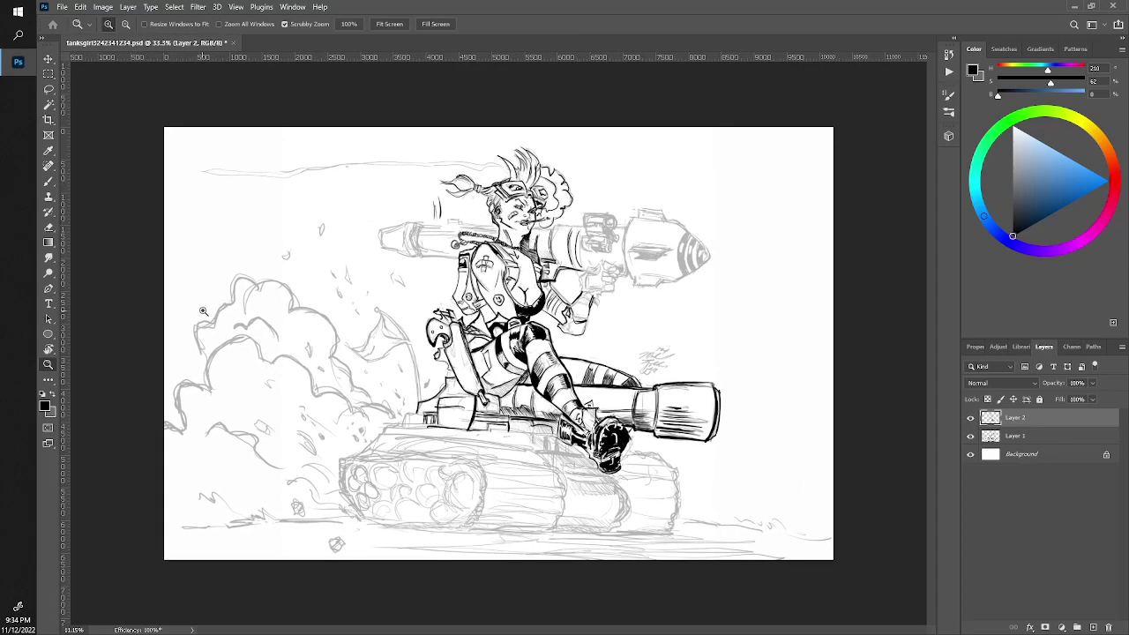
pyautogui.moveTo(576, 353); pyautogui.dragTo(705, 353)
pyautogui.press('b')
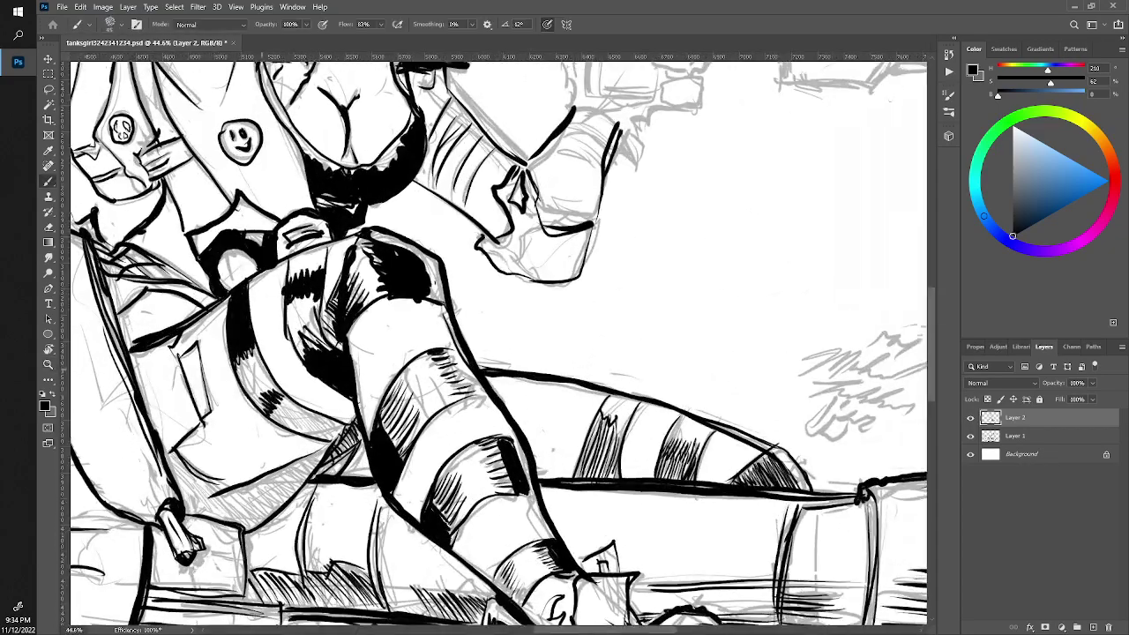
pyautogui.moveTo(498, 344); pyautogui.dragTo(628, 328)
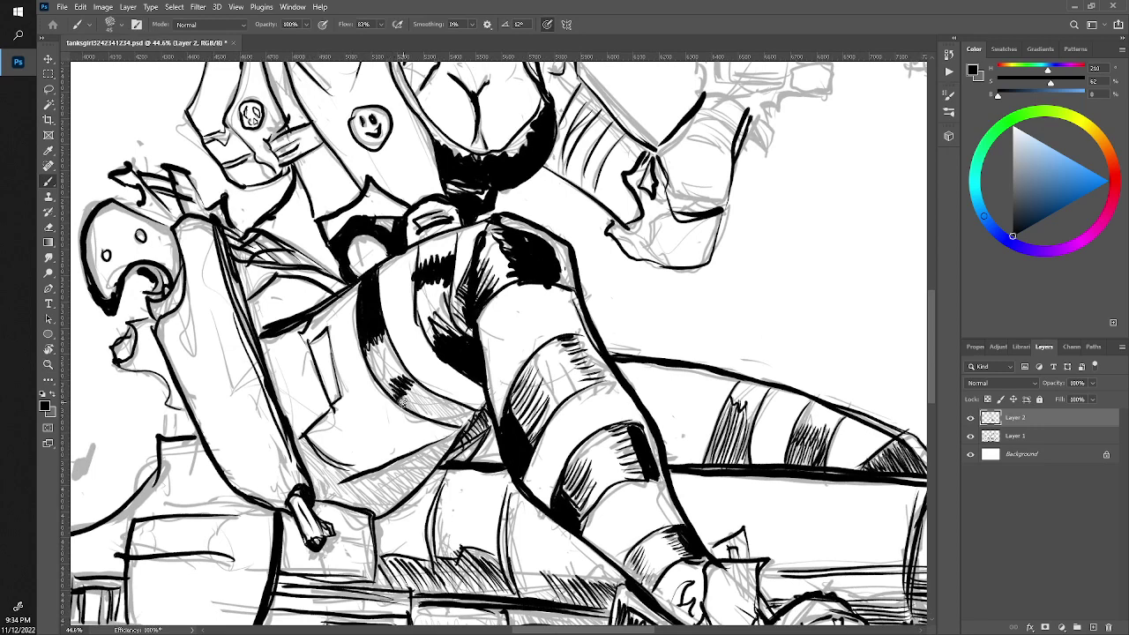
pyautogui.moveTo(404, 402)
pyautogui.mouseDown()
pyautogui.moveTo(416, 407)
pyautogui.moveTo(437, 388)
pyautogui.moveTo(429, 391)
pyautogui.moveTo(471, 411)
pyautogui.moveTo(423, 398)
pyautogui.moveTo(466, 427)
pyautogui.moveTo(402, 402)
pyautogui.moveTo(399, 388)
pyautogui.moveTo(448, 422)
pyautogui.moveTo(388, 507)
pyautogui.mouseUp()
pyautogui.moveTo(432, 466); pyautogui.dragTo(381, 510)
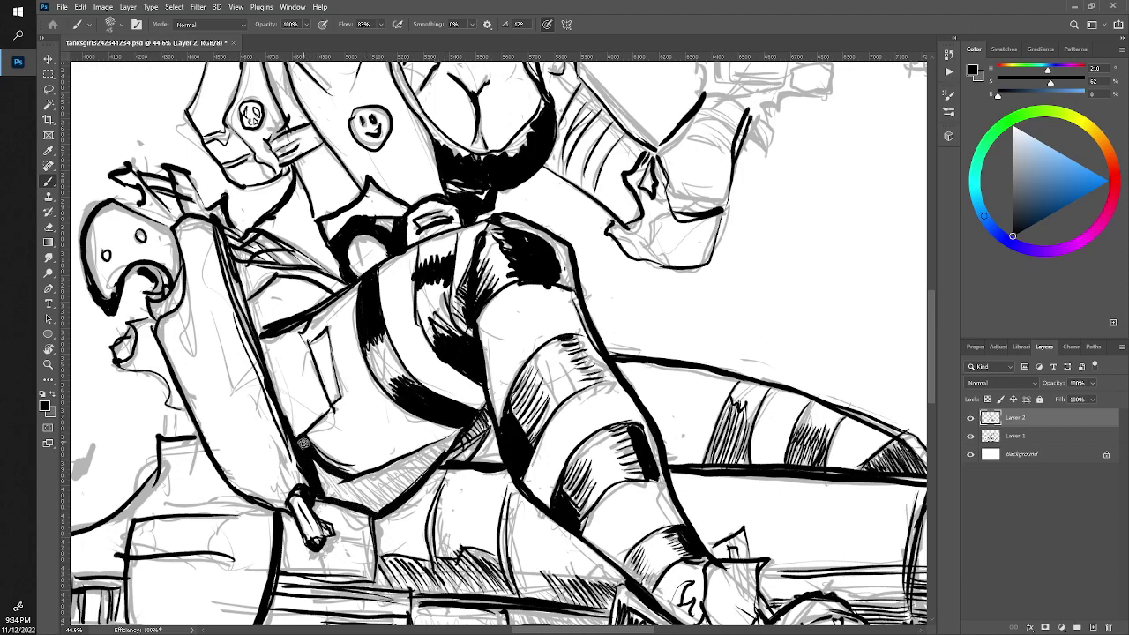
# Fill the coat's lower edge with a solid black shadow and diagonal hatching
pyautogui.moveTo(301, 442)
pyautogui.mouseDown()
pyautogui.moveTo(351, 475)
pyautogui.moveTo(344, 495)
pyautogui.moveTo(375, 507)
pyautogui.moveTo(381, 490)
pyautogui.moveTo(364, 475)
pyautogui.moveTo(380, 482)
pyautogui.mouseUp()
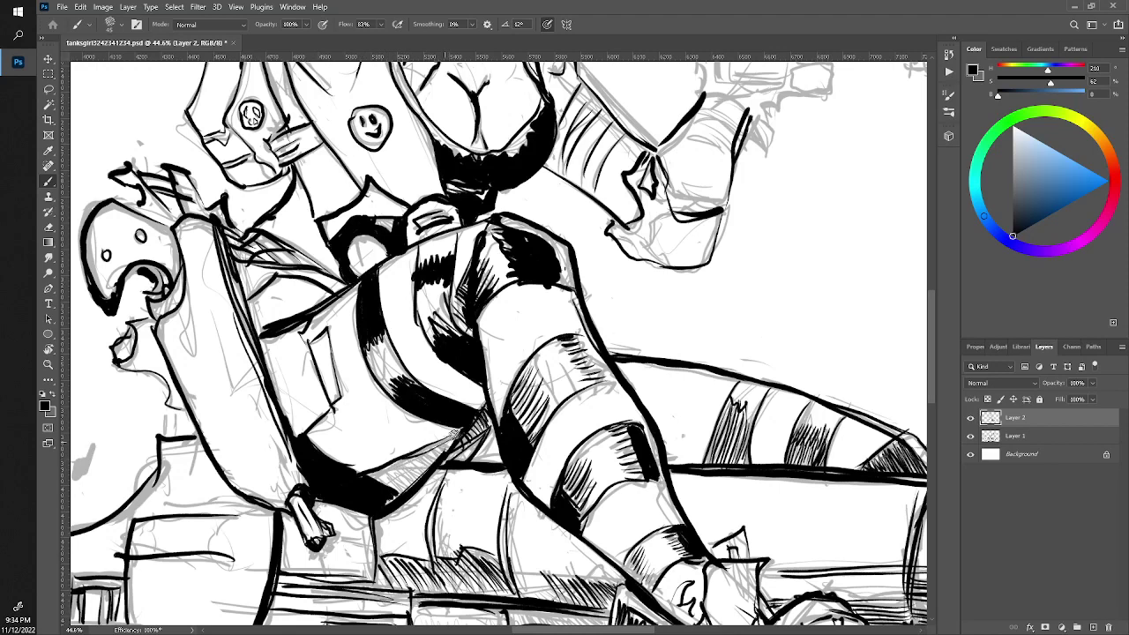
pyautogui.moveTo(432, 459)
pyautogui.mouseDown()
pyautogui.moveTo(379, 481)
pyautogui.moveTo(388, 501)
pyautogui.mouseUp()
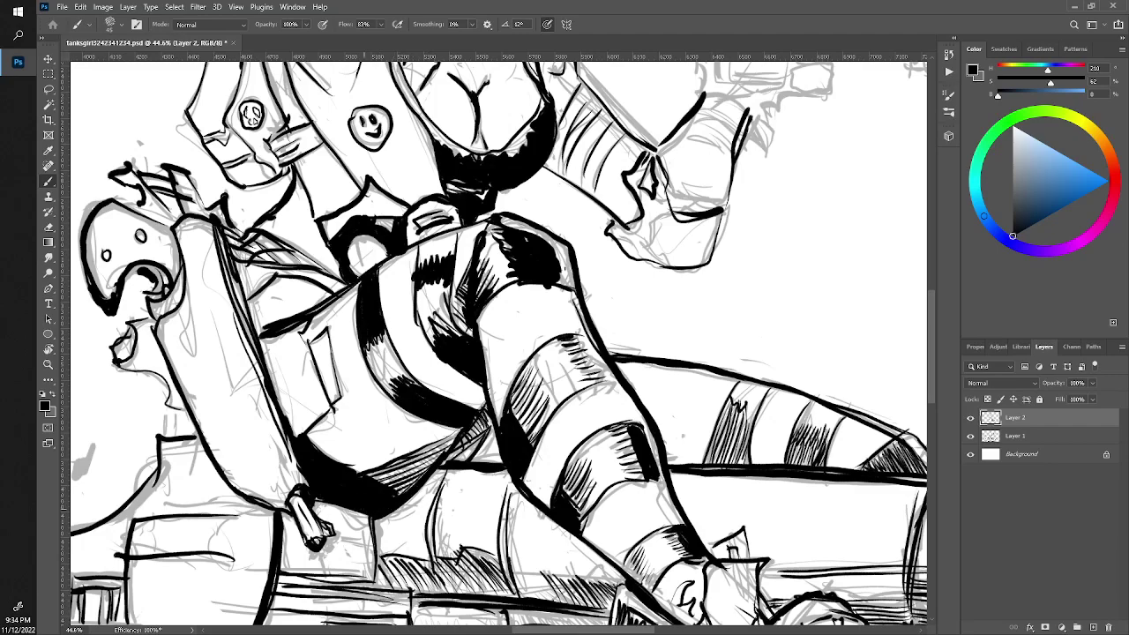
pyautogui.press('z')
pyautogui.moveTo(529, 353); pyautogui.dragTo(397, 352)
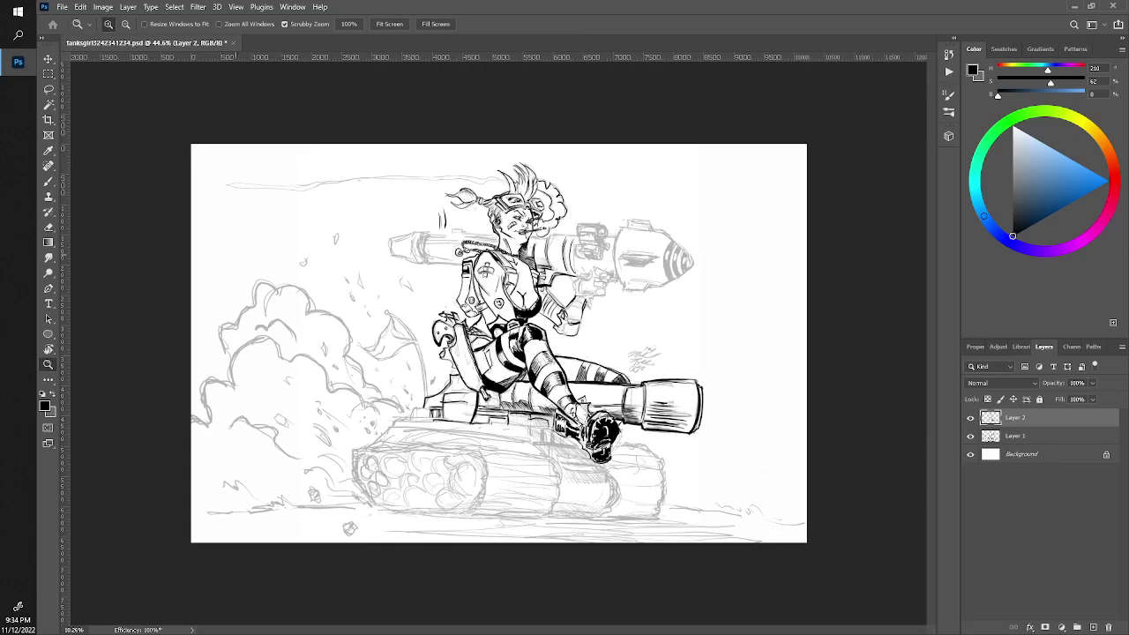
# Add a couple of thin ink strokes on the girl's bag
pyautogui.moveTo(505, 348)
pyautogui.mouseDown()
pyautogui.moveTo(617, 348)
pyautogui.moveTo(503, 334)
pyautogui.mouseUp()
pyautogui.press('b')
pyautogui.moveTo(503, 264); pyautogui.dragTo(432, 406)
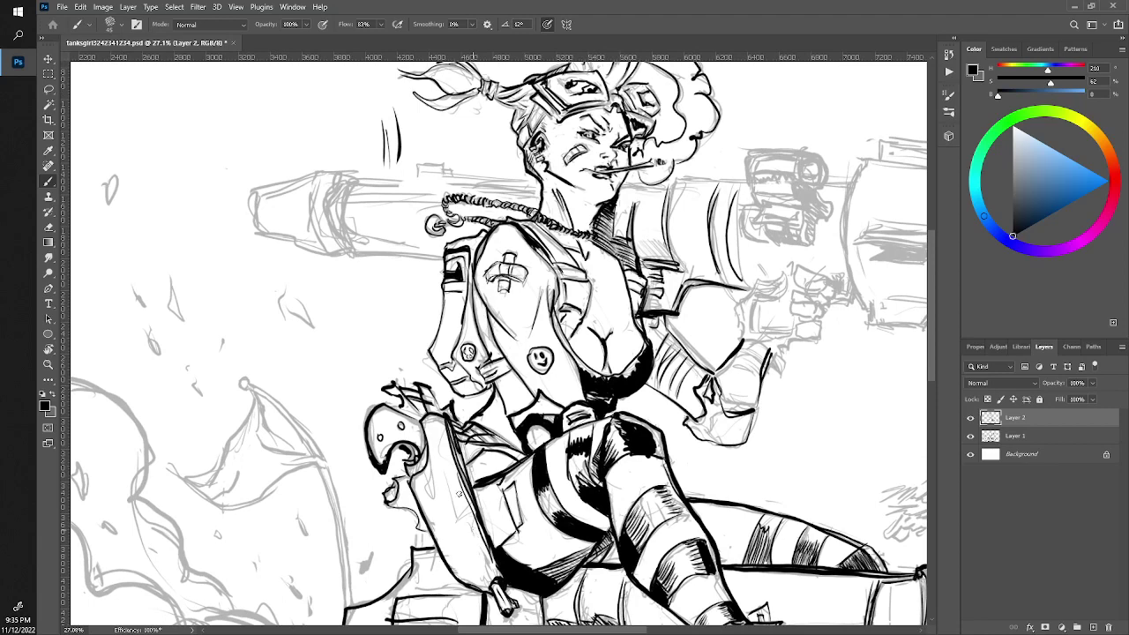
pyautogui.moveTo(457, 514); pyautogui.dragTo(447, 476)
pyautogui.moveTo(467, 519); pyautogui.dragTo(481, 548)
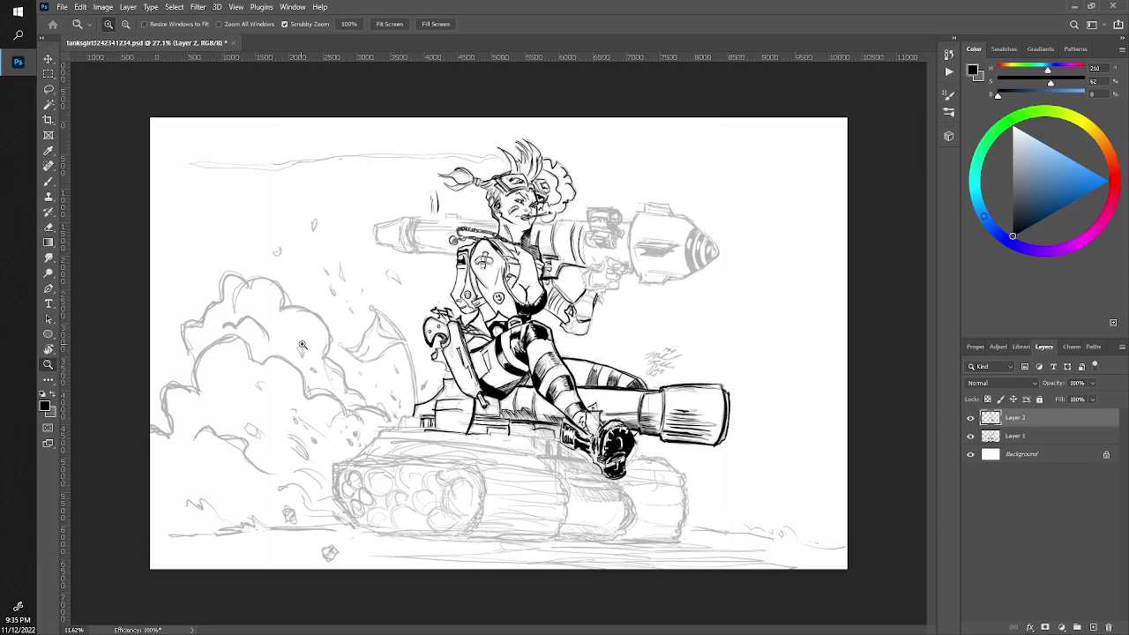
# Thicken the dark line along the tank's top edge below the thigh, then fit the canvas
pyautogui.moveTo(340, 360)
pyautogui.mouseDown()
pyautogui.moveTo(303, 346)
pyautogui.moveTo(370, 346)
pyautogui.mouseUp()
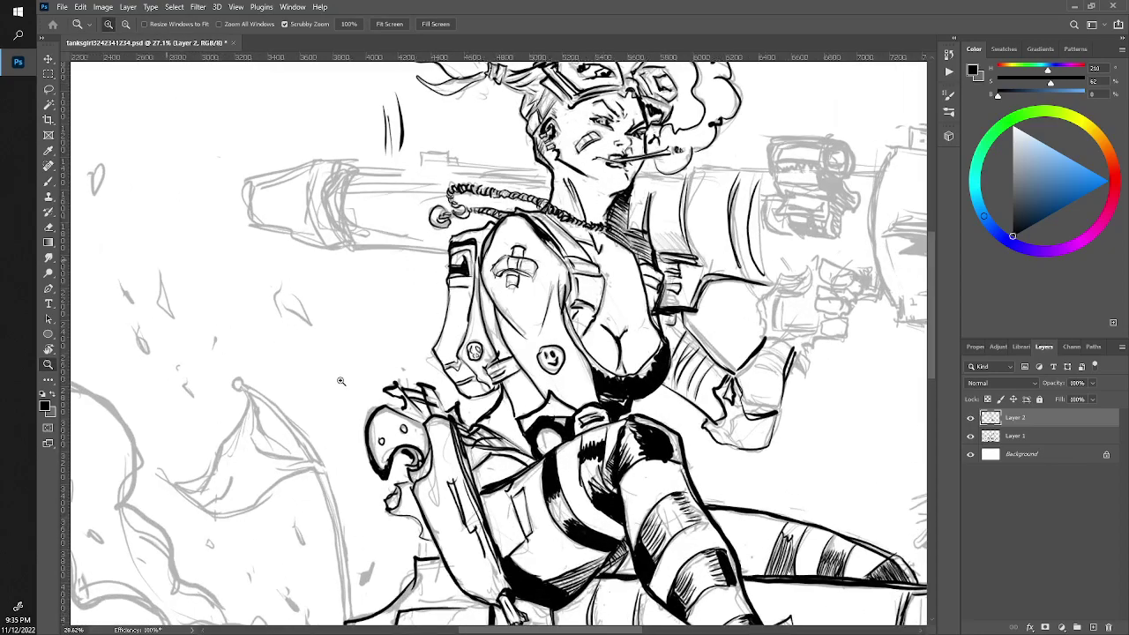
pyautogui.moveTo(582, 494); pyautogui.dragTo(529, 194)
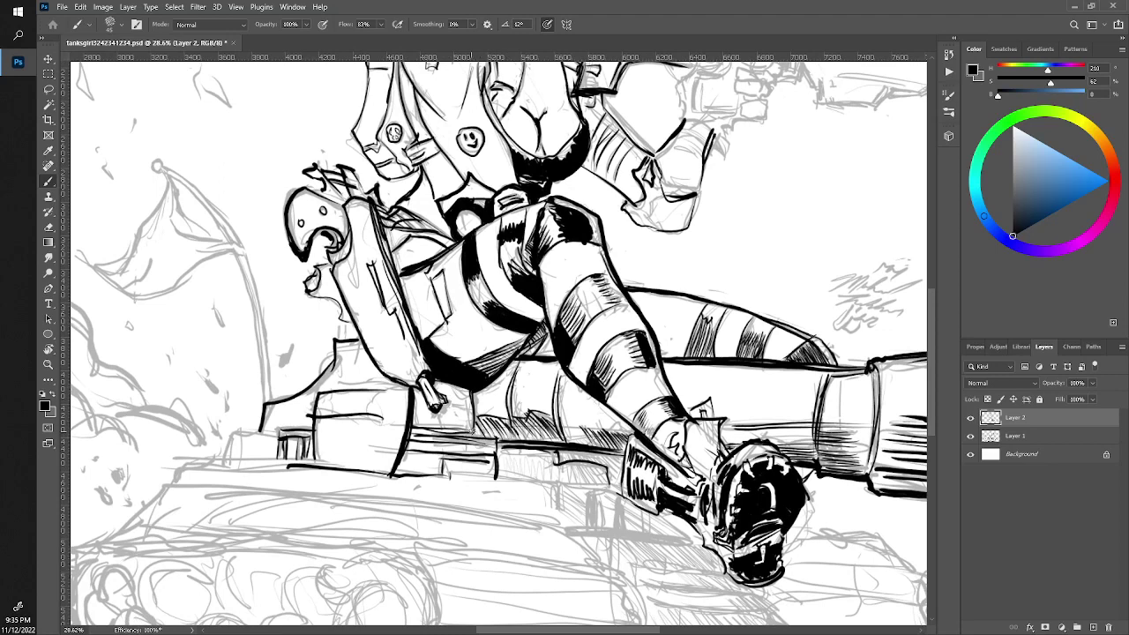
pyautogui.moveTo(469, 430); pyautogui.dragTo(625, 453)
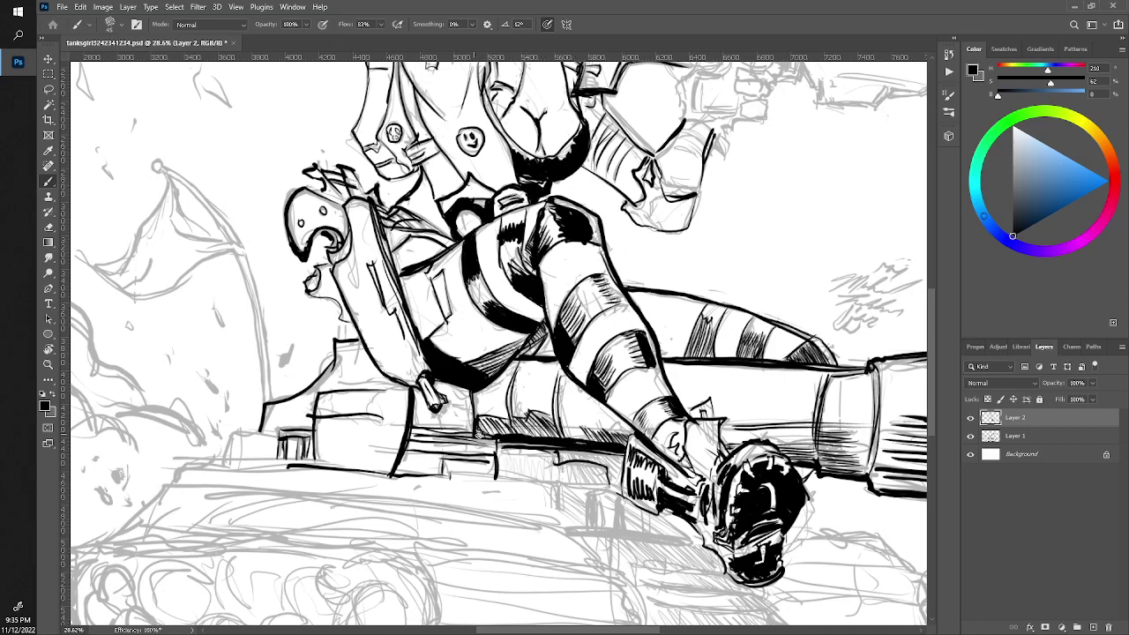
pyautogui.moveTo(477, 435)
pyautogui.mouseDown()
pyautogui.moveTo(490, 438)
pyautogui.moveTo(472, 391)
pyautogui.mouseUp()
pyautogui.moveTo(468, 436); pyautogui.dragTo(495, 437)
pyautogui.press('z')
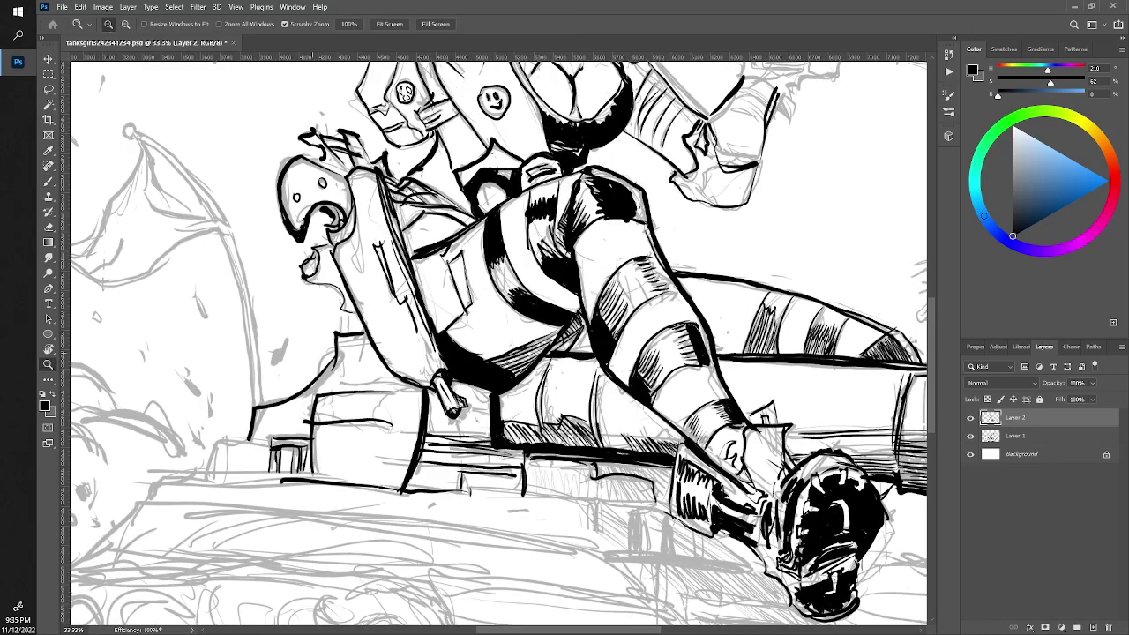
pyautogui.hotkey('ctrl', '0')
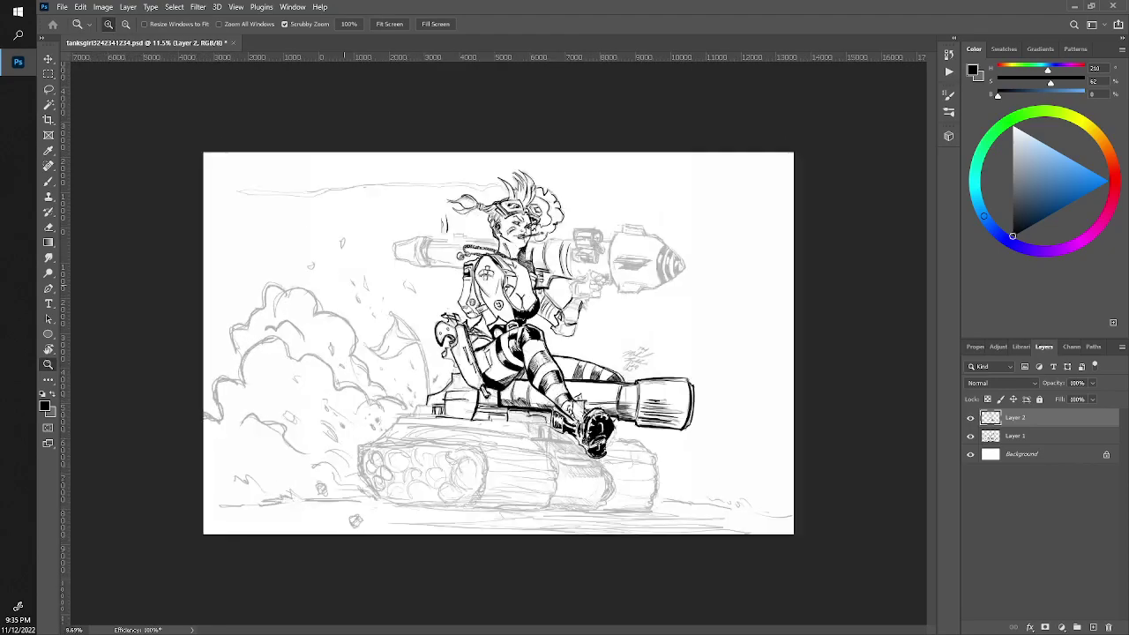
# Ink the small figure beside the seat, its dark shadow shape and the line to its right
pyautogui.moveTo(388, 348)
pyautogui.mouseDown()
pyautogui.moveTo(441, 348)
pyautogui.moveTo(440, 373)
pyautogui.mouseUp()
pyautogui.press('b')
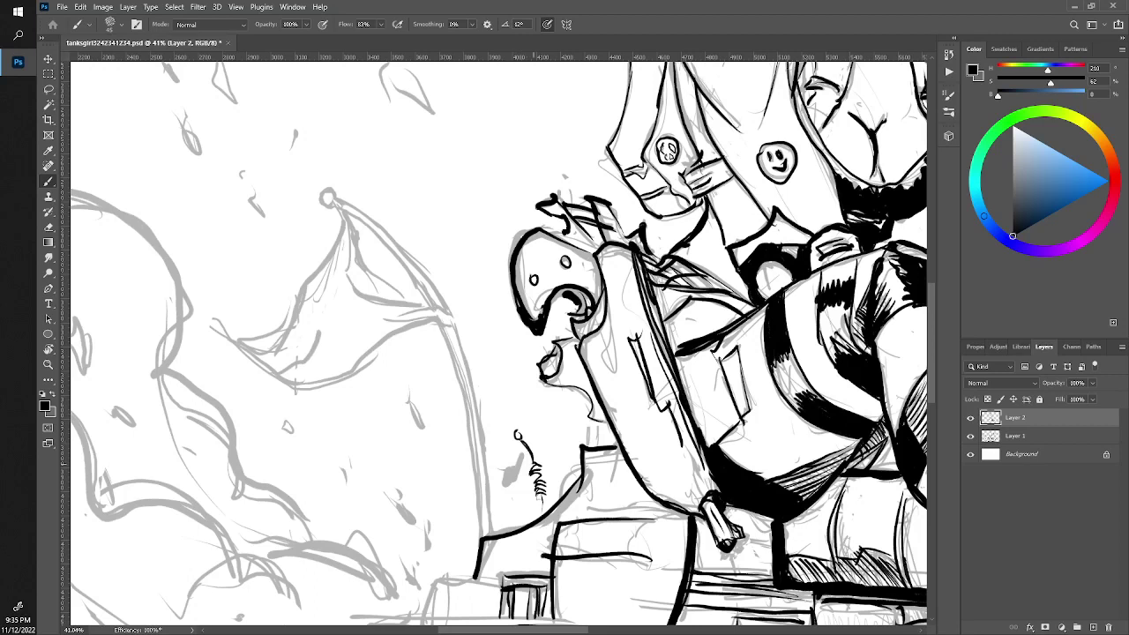
pyautogui.moveTo(516, 434); pyautogui.dragTo(542, 513)
pyautogui.moveTo(520, 453); pyautogui.dragTo(502, 485)
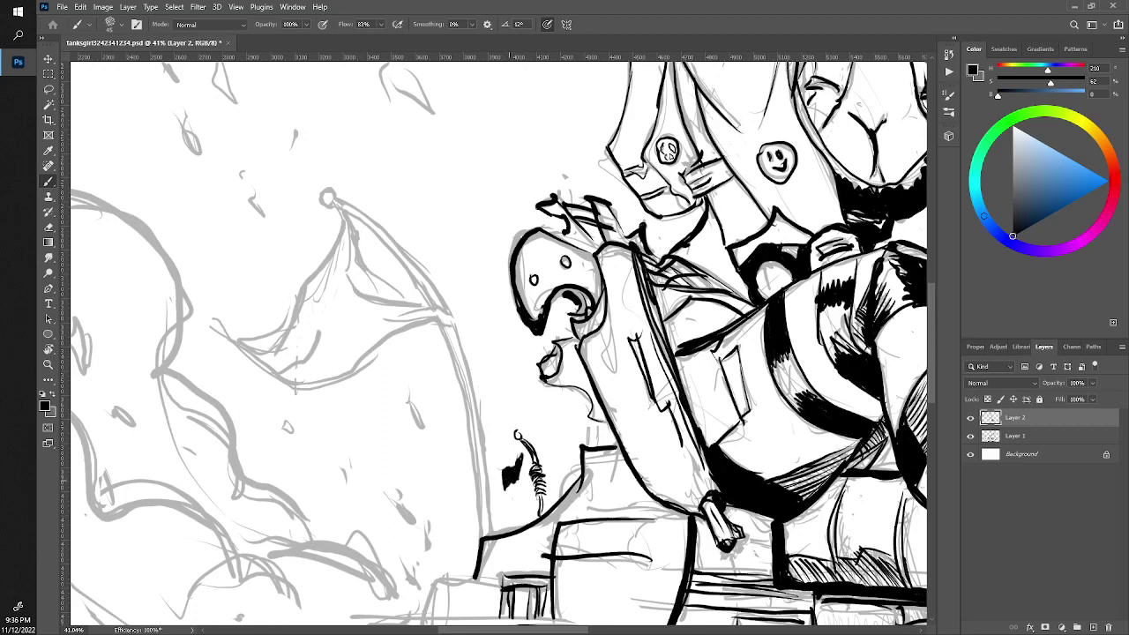
pyautogui.moveTo(578, 467)
pyautogui.mouseDown()
pyautogui.moveTo(559, 480)
pyautogui.moveTo(554, 506)
pyautogui.moveTo(595, 430)
pyautogui.moveTo(615, 427)
pyautogui.mouseUp()
# Draw the flagpole's curled tip and trace the pole downward in black
pyautogui.moveTo(428, 307)
pyautogui.mouseDown()
pyautogui.moveTo(455, 323)
pyautogui.moveTo(432, 320)
pyautogui.moveTo(483, 533)
pyautogui.mouseUp()
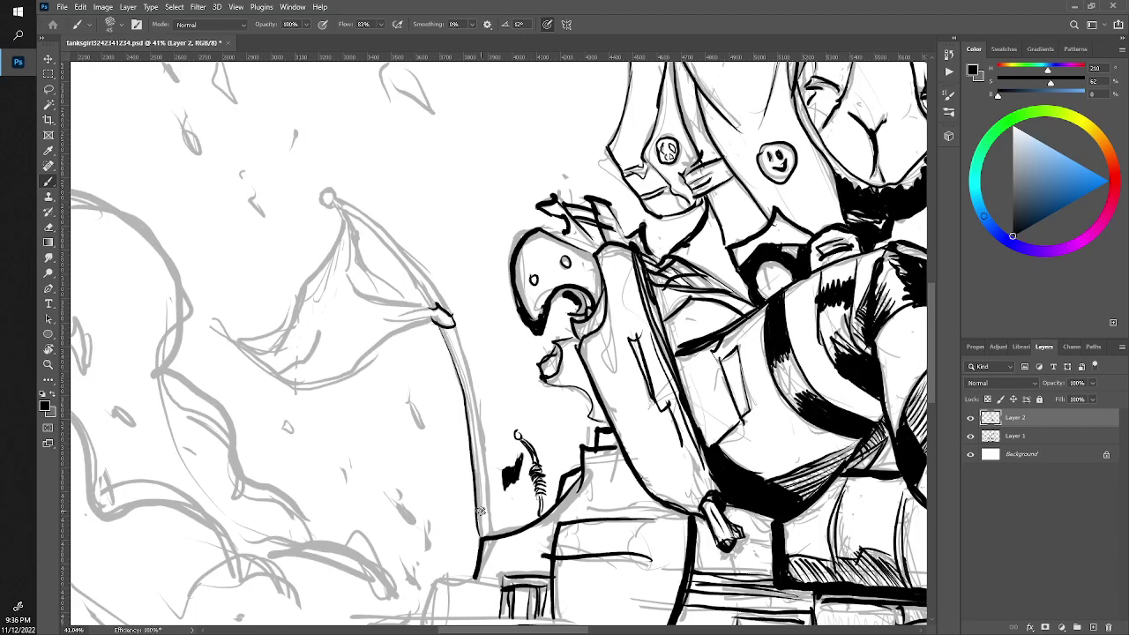
pyautogui.moveTo(454, 327)
pyautogui.mouseDown()
pyautogui.moveTo(490, 529)
pyautogui.moveTo(477, 519)
pyautogui.mouseUp()
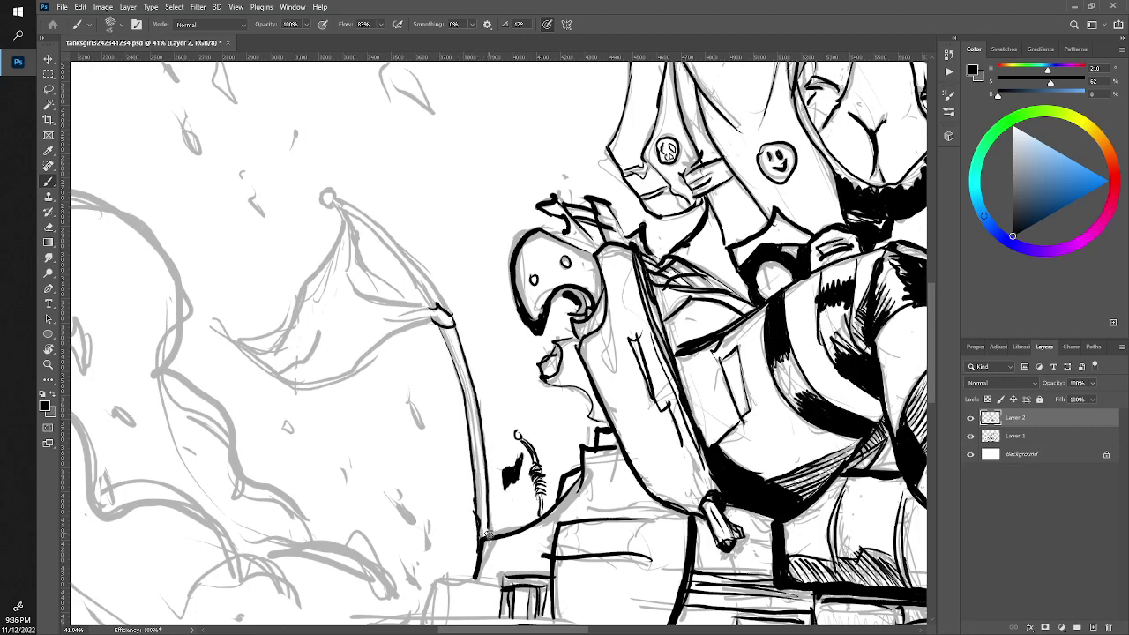
pyautogui.press('z')
pyautogui.moveTo(484, 504); pyautogui.dragTo(344, 503)
# Frame the girl's head and torso, then select the Eraser tool (E)
pyautogui.moveTo(493, 352); pyautogui.dragTo(600, 353)
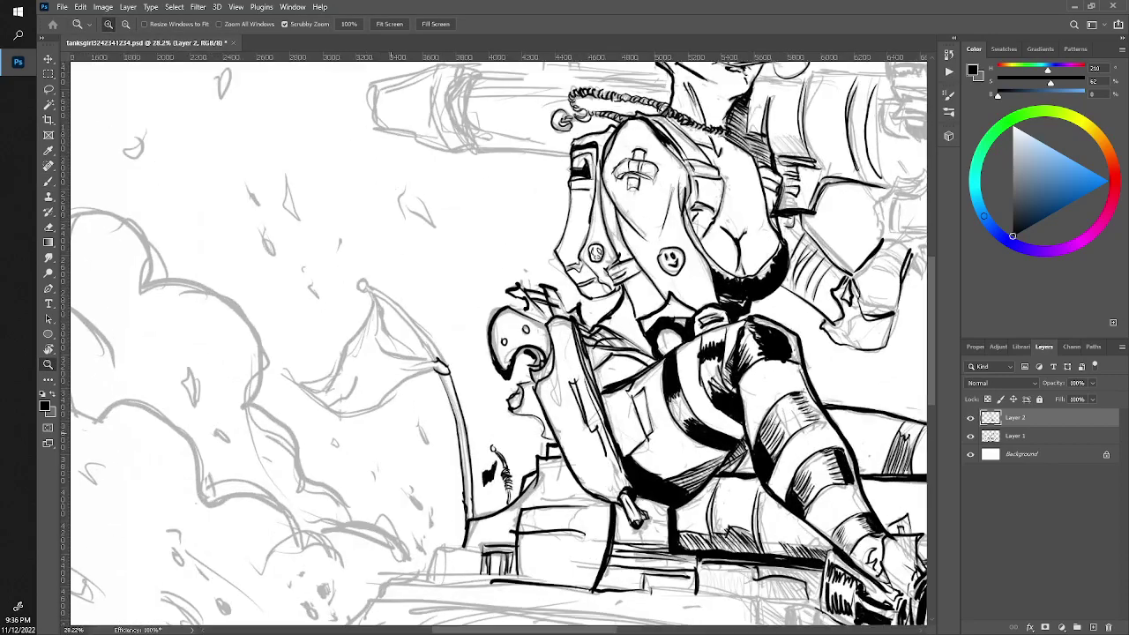
pyautogui.press('b')
pyautogui.moveTo(529, 309); pyautogui.dragTo(416, 454)
pyautogui.moveTo(494, 309); pyautogui.dragTo(483, 362)
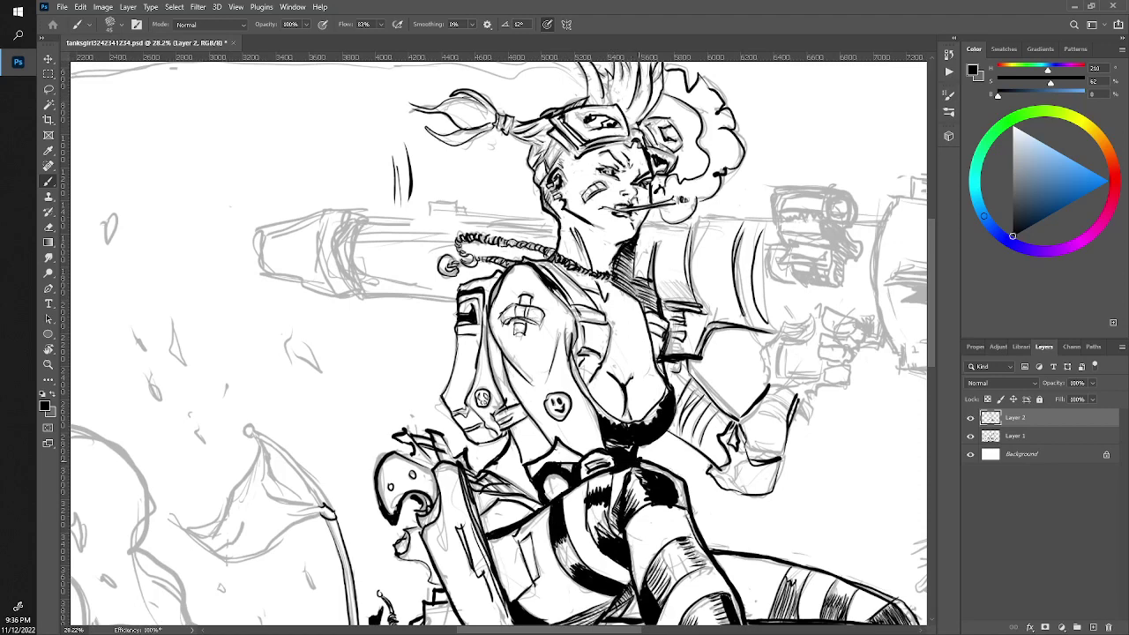
pyautogui.press('e')
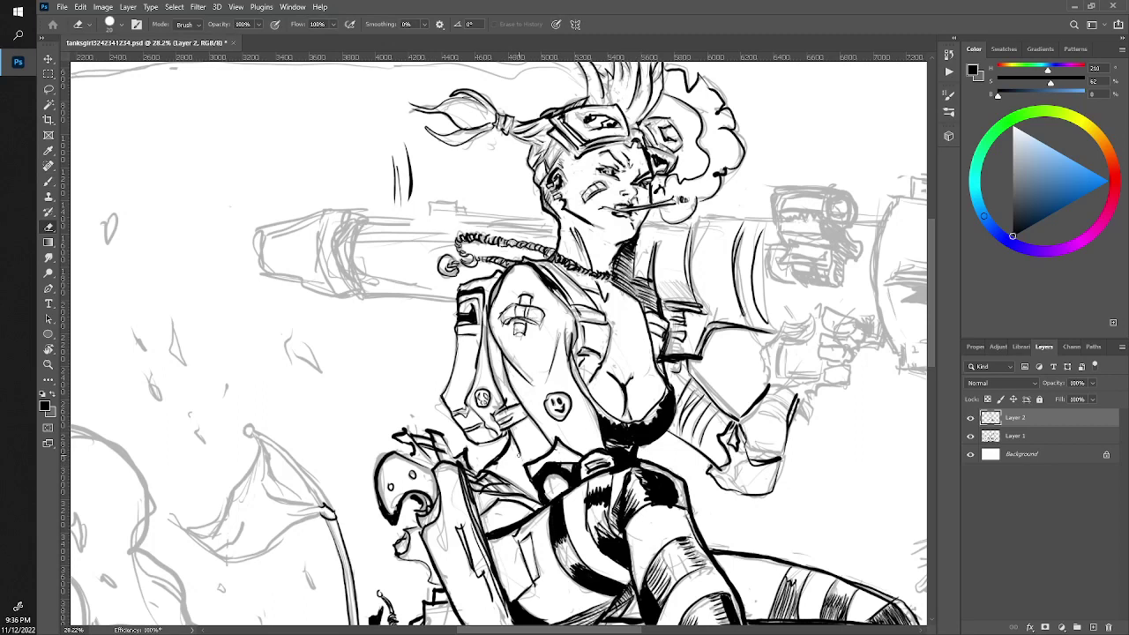
# Ink the jacket's front edge in solid black with the Brush
pyautogui.press('b')
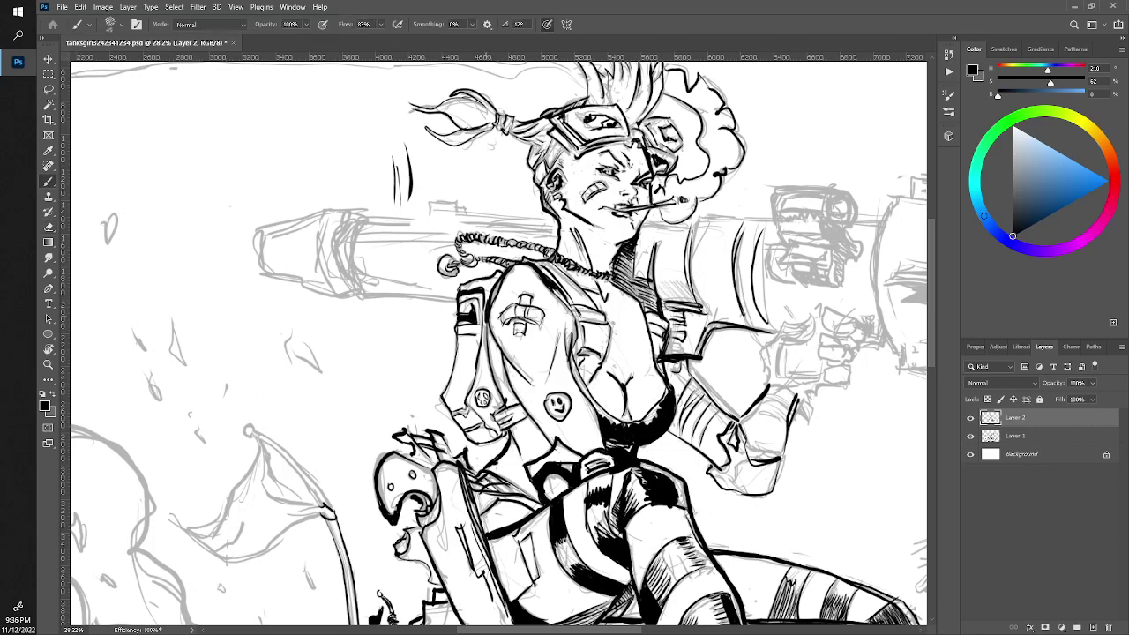
pyautogui.moveTo(486, 321); pyautogui.dragTo(488, 370)
pyautogui.moveTo(486, 470); pyautogui.dragTo(507, 437)
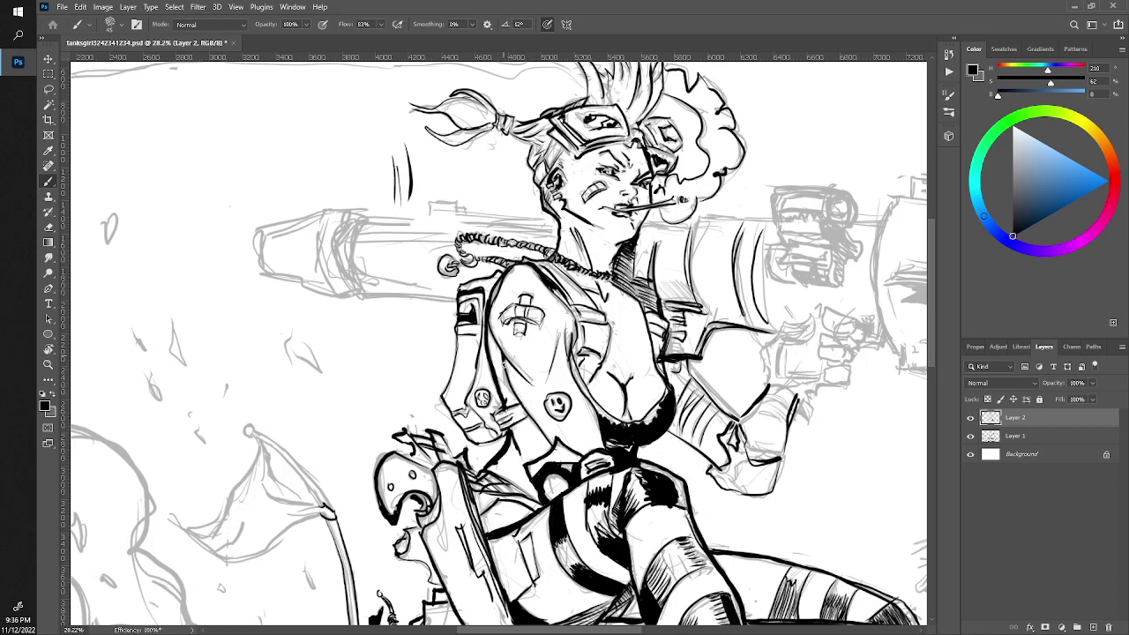
pyautogui.moveTo(513, 396); pyautogui.dragTo(523, 410)
# Ink the jacket collar, redrawing a bad stroke, and both parts of the lapel line
pyautogui.moveTo(494, 302); pyautogui.dragTo(510, 270)
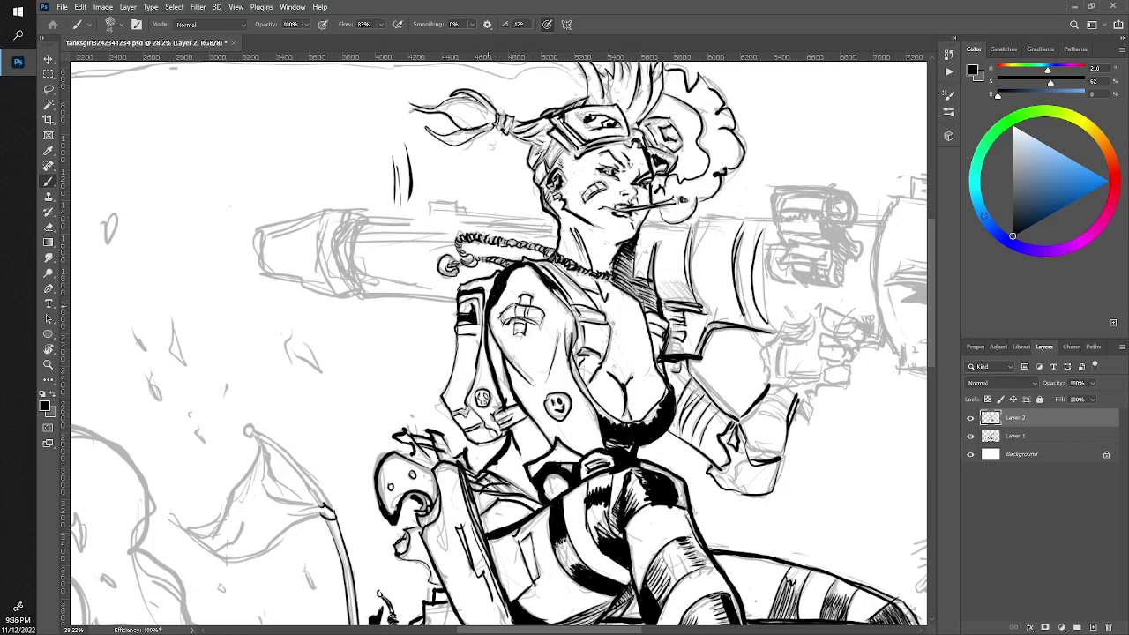
pyautogui.hotkey('ctrl', 'z')
pyautogui.moveTo(532, 264); pyautogui.dragTo(486, 305)
pyautogui.moveTo(509, 269); pyautogui.dragTo(493, 292)
pyautogui.moveTo(562, 327); pyautogui.dragTo(552, 364)
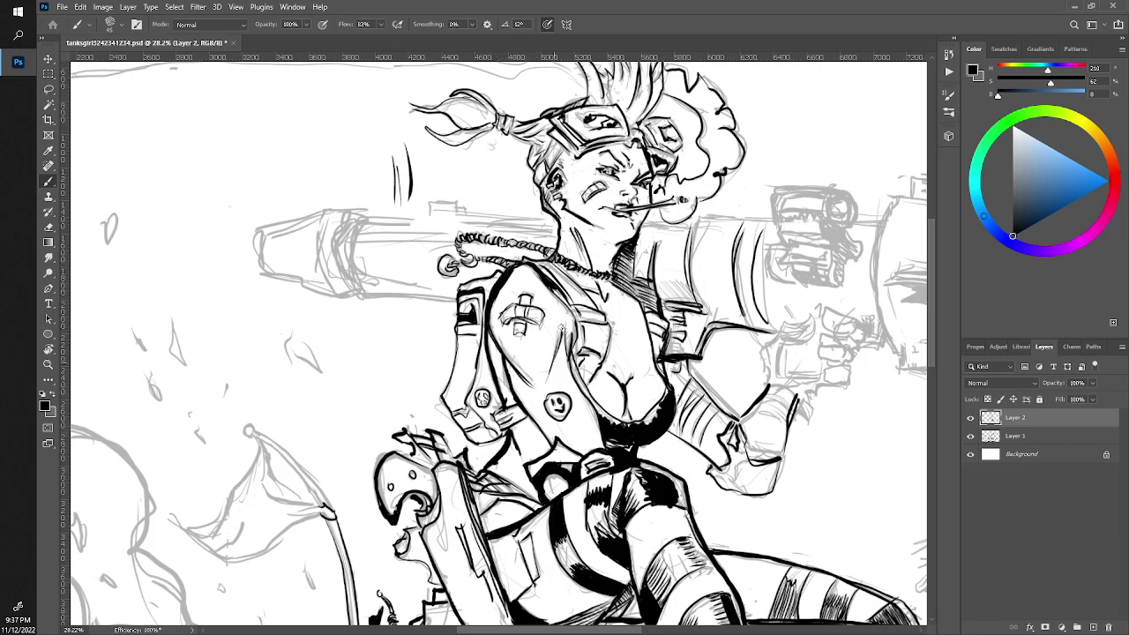
pyautogui.moveTo(546, 283); pyautogui.dragTo(561, 298)
# Frame the head and ink the first long black stroke along the top-left horizon
pyautogui.press('z')
pyautogui.moveTo(463, 244); pyautogui.dragTo(414, 244)
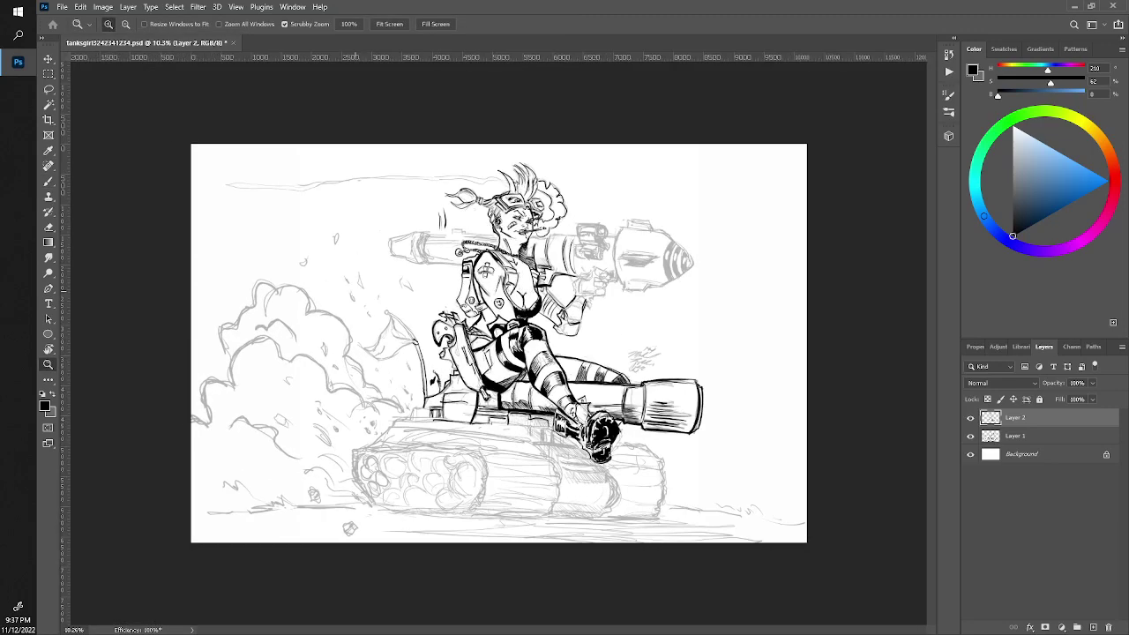
pyautogui.moveTo(352, 340); pyautogui.dragTo(415, 340)
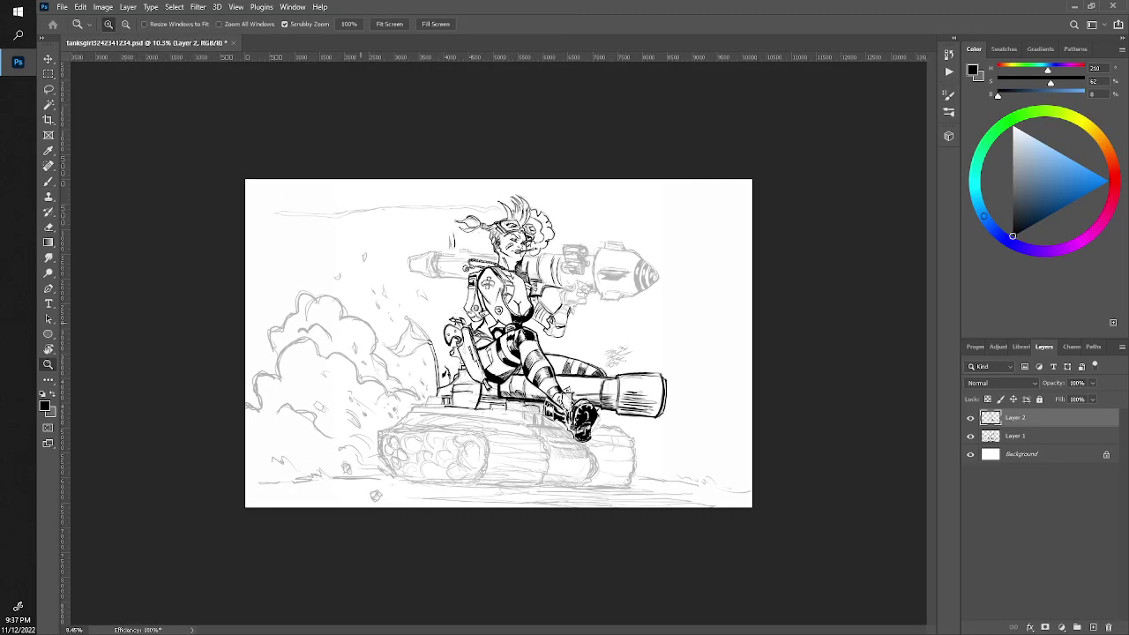
pyautogui.press('b')
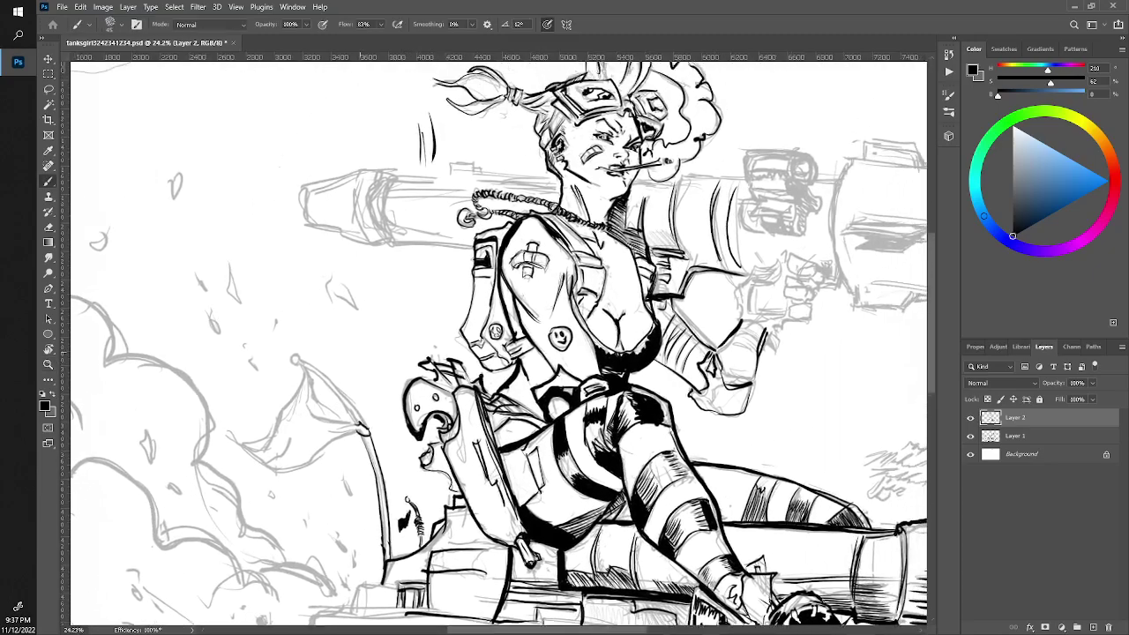
pyautogui.scroll(-3, 498, 344)
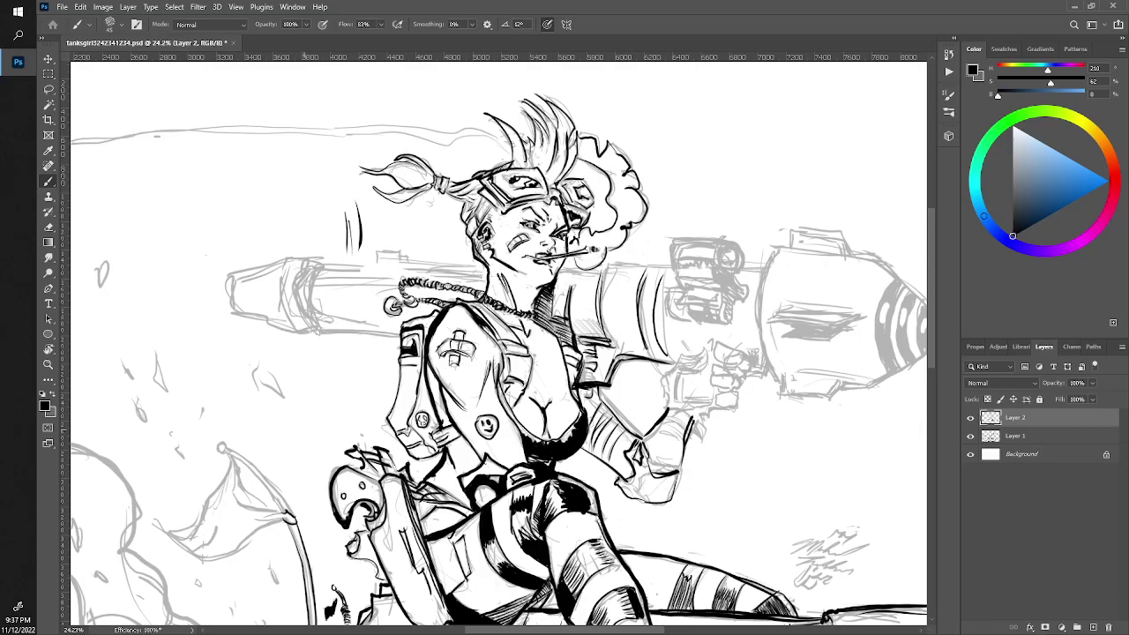
pyautogui.press('z')
pyautogui.moveTo(370, 300); pyautogui.dragTo(414, 299)
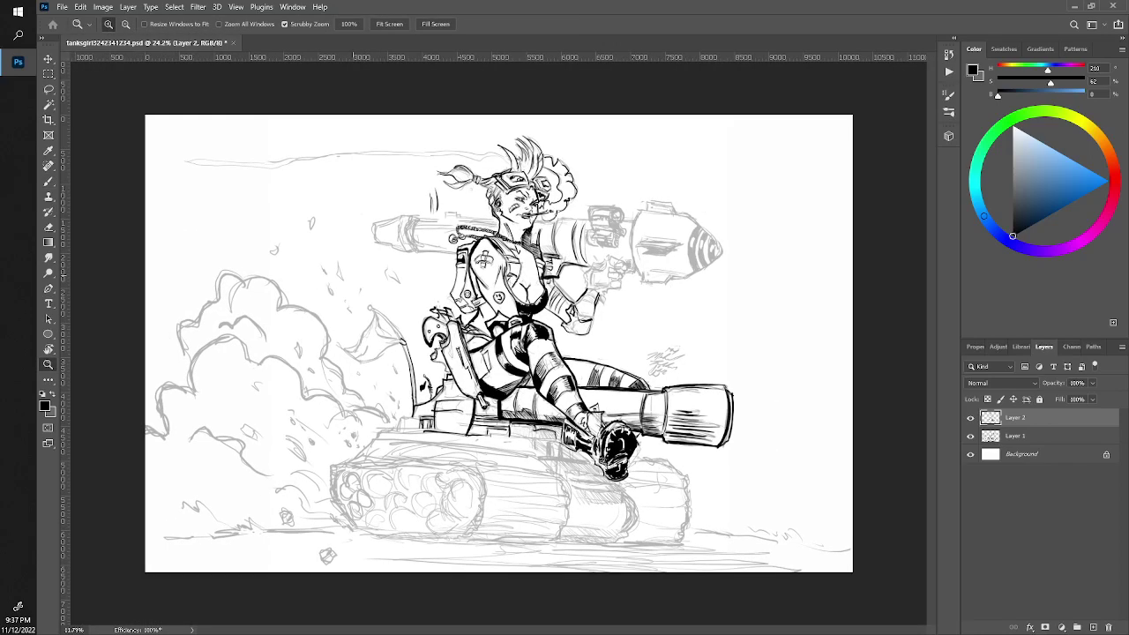
pyautogui.press('b')
pyautogui.scroll(2, 352, 379)
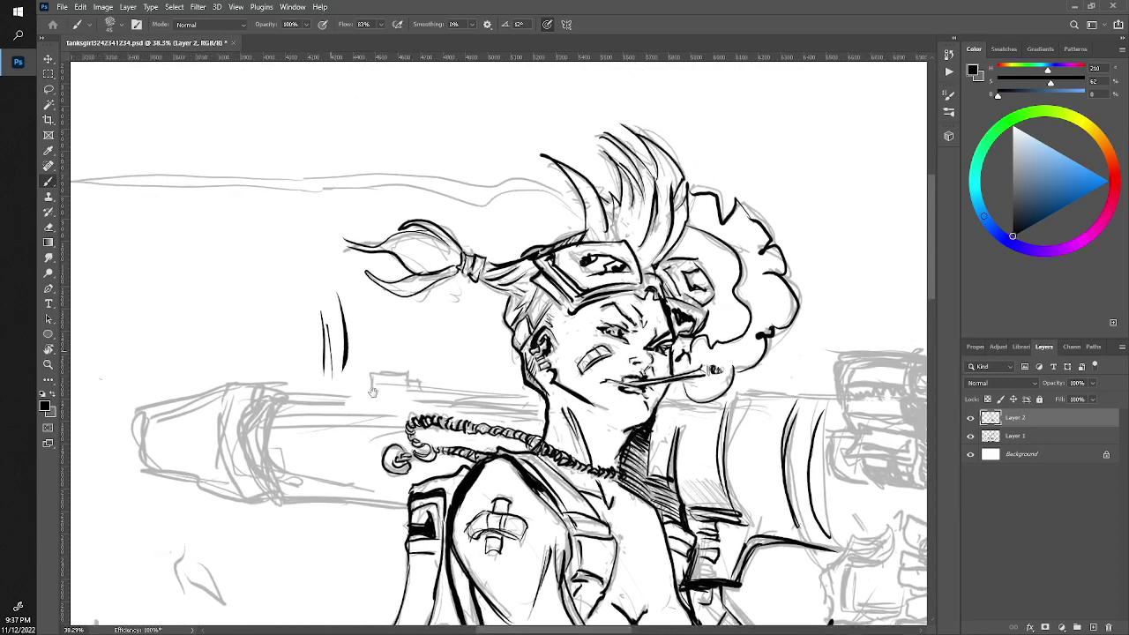
pyautogui.moveTo(347, 380); pyautogui.dragTo(439, 413)
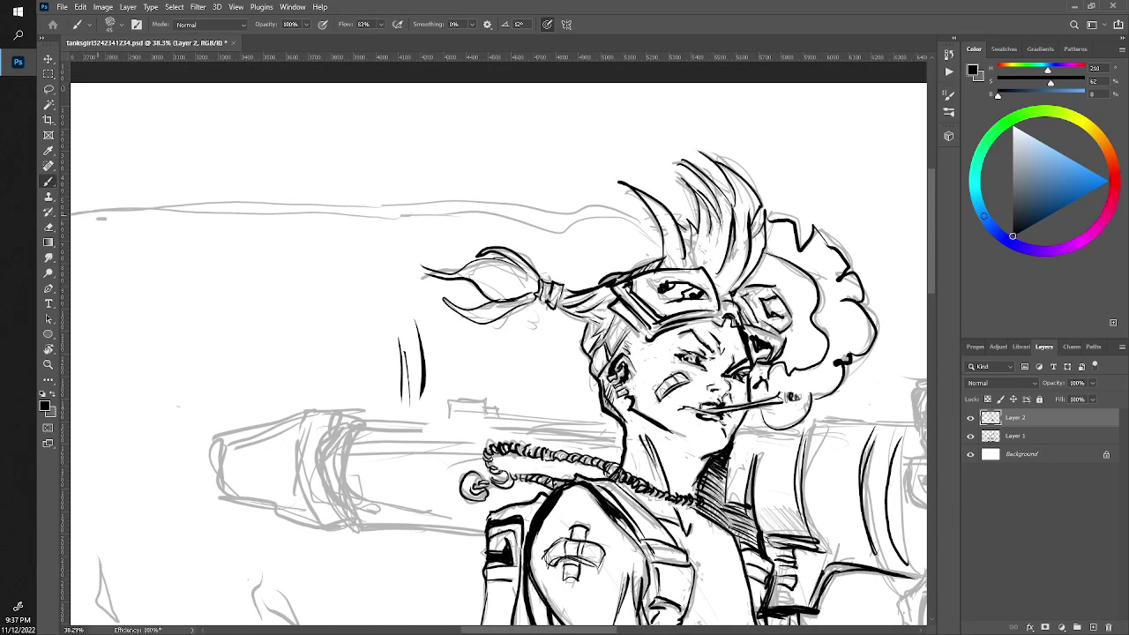
pyautogui.moveTo(97, 214)
pyautogui.mouseDown()
pyautogui.moveTo(462, 218)
pyautogui.moveTo(636, 228)
pyautogui.moveTo(663, 240)
pyautogui.mouseUp()
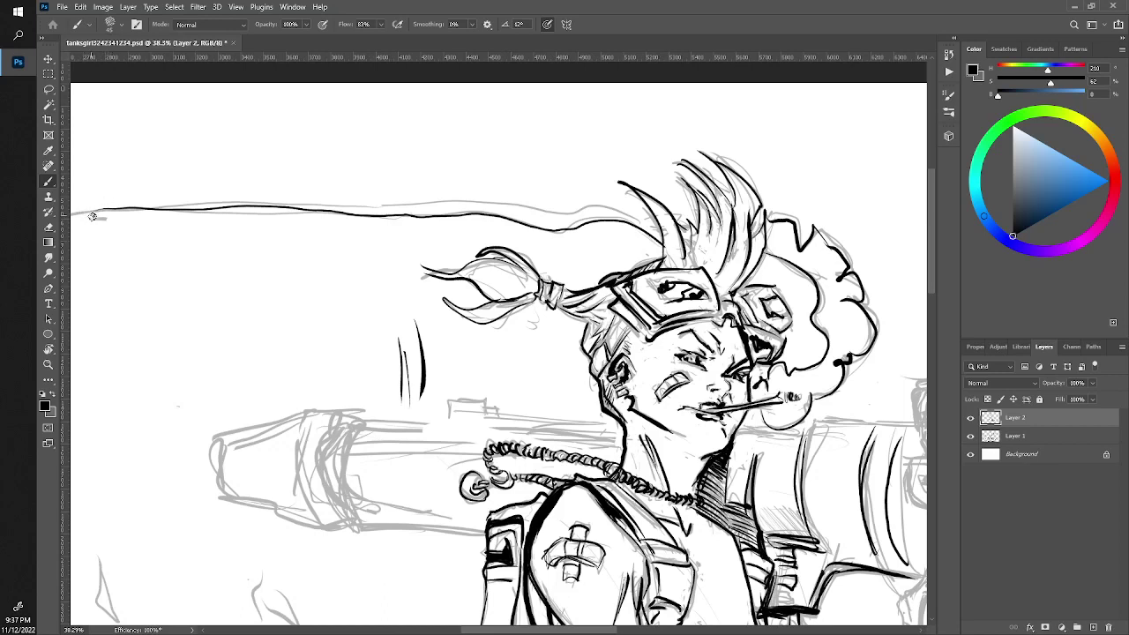
pyautogui.moveTo(93, 219)
pyautogui.mouseDown()
pyautogui.moveTo(127, 222)
pyautogui.moveTo(97, 221)
pyautogui.moveTo(106, 210)
pyautogui.moveTo(470, 205)
pyautogui.moveTo(665, 225)
pyautogui.mouseUp()
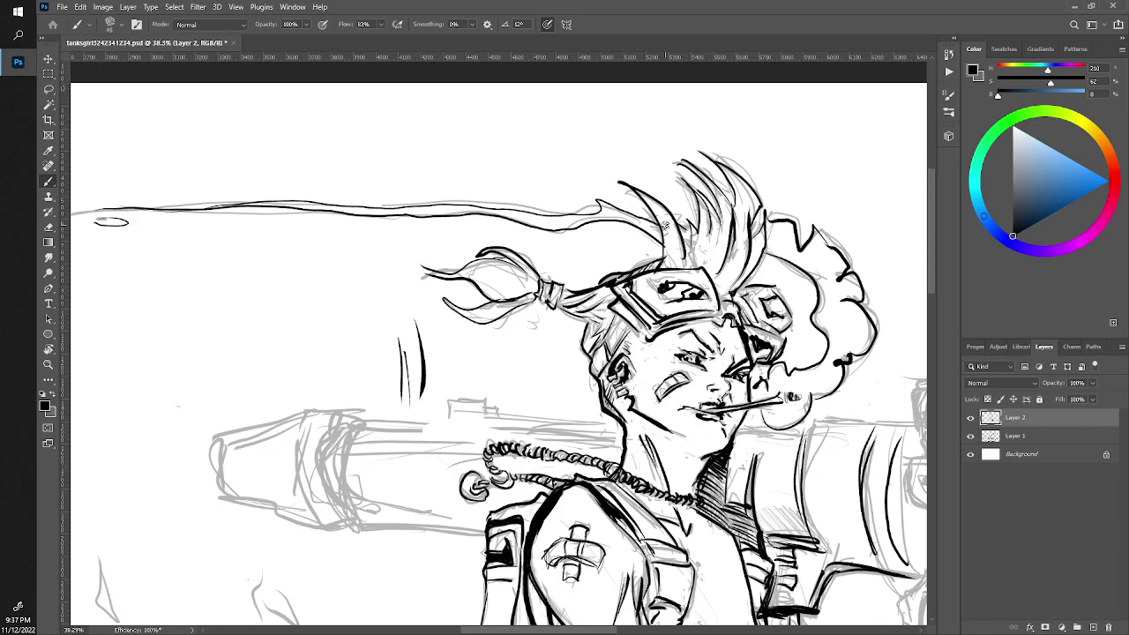
# Double the horizon with a second long black stroke extending further right, then check the whole drawing
pyautogui.hscroll(-3, 498, 353)
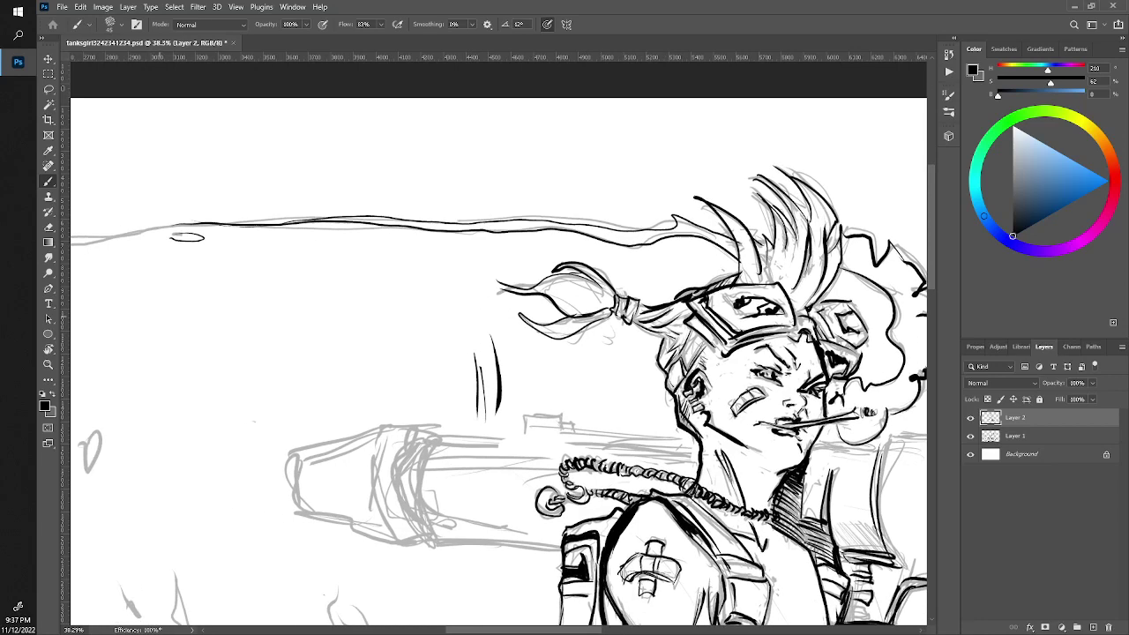
pyautogui.hscroll(-3, 498, 352)
pyautogui.hscroll(-5, 498, 352)
pyautogui.hscroll(-2, 498, 353)
pyautogui.moveTo(159, 338)
pyautogui.mouseDown()
pyautogui.moveTo(209, 337)
pyautogui.moveTo(309, 370)
pyautogui.mouseUp()
pyautogui.moveTo(172, 300)
pyautogui.mouseDown()
pyautogui.moveTo(386, 313)
pyautogui.moveTo(622, 265)
pyautogui.mouseUp()
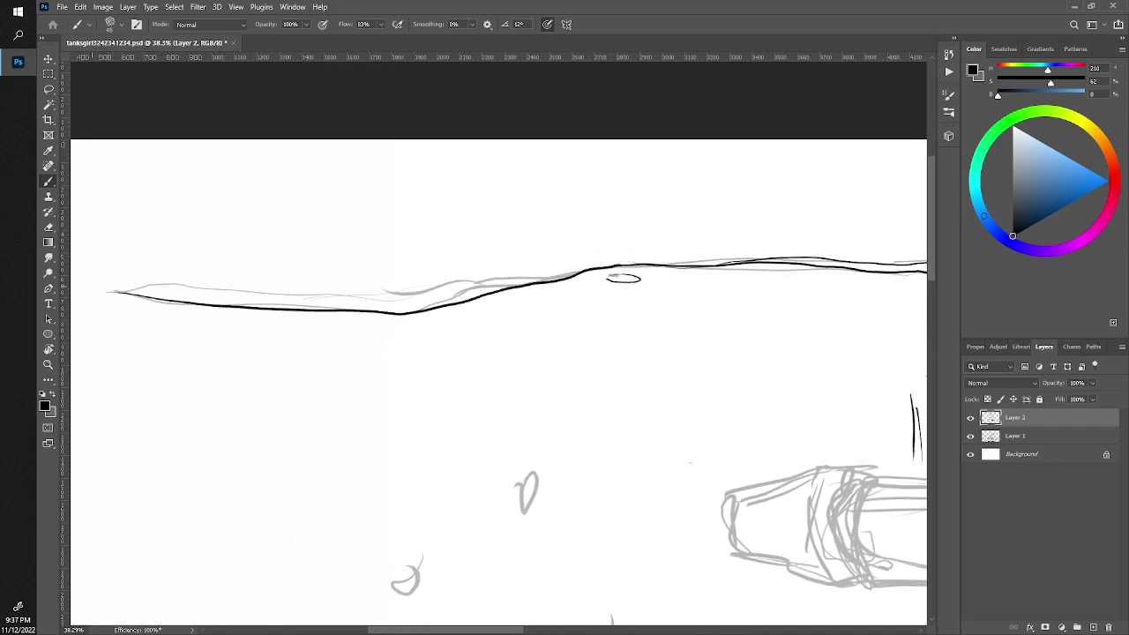
pyautogui.moveTo(88, 284)
pyautogui.mouseDown()
pyautogui.moveTo(356, 301)
pyautogui.moveTo(595, 265)
pyautogui.moveTo(769, 259)
pyautogui.mouseUp()
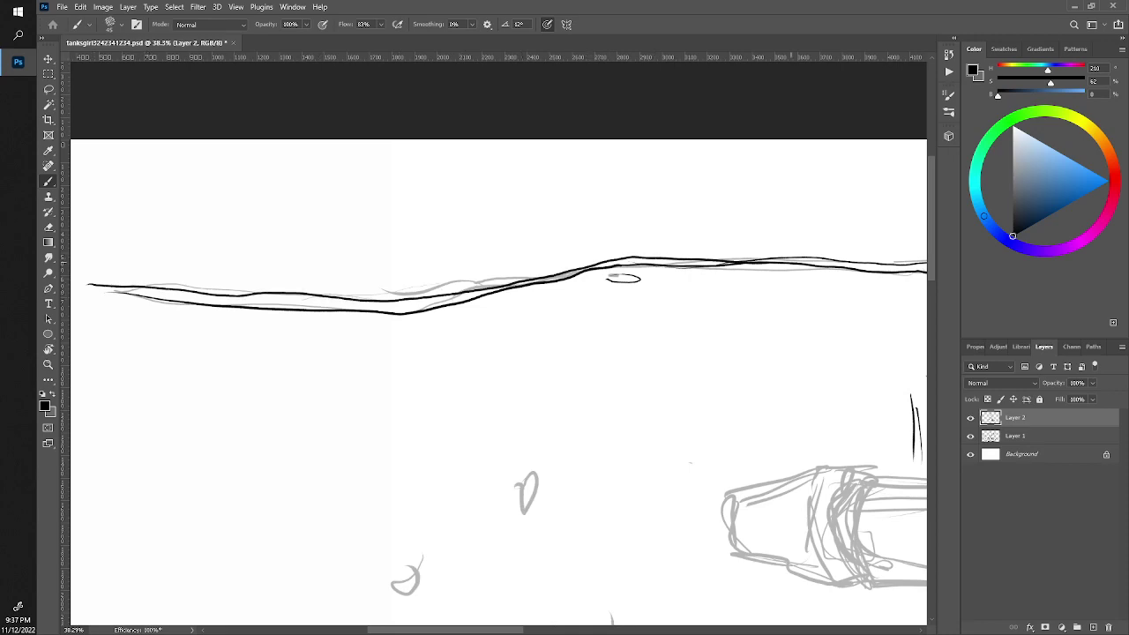
pyautogui.press('z')
pyautogui.moveTo(291, 423); pyautogui.dragTo(256, 432)
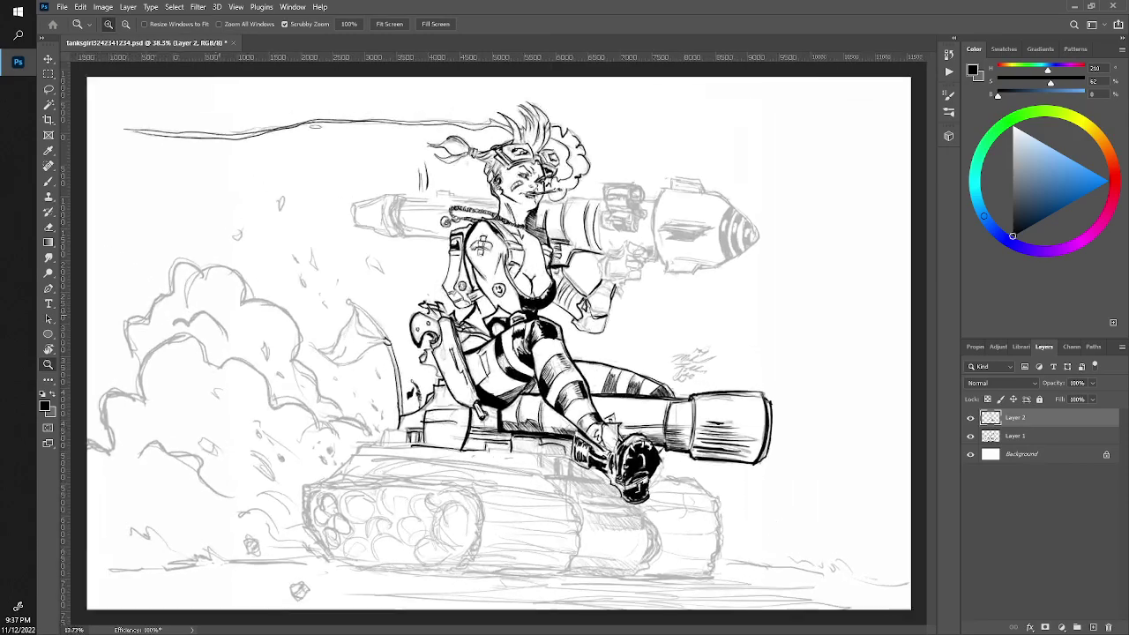
# Frame the launcher and ink the lower edge of its nose
pyautogui.moveTo(278, 132); pyautogui.dragTo(370, 132)
pyautogui.press('b')
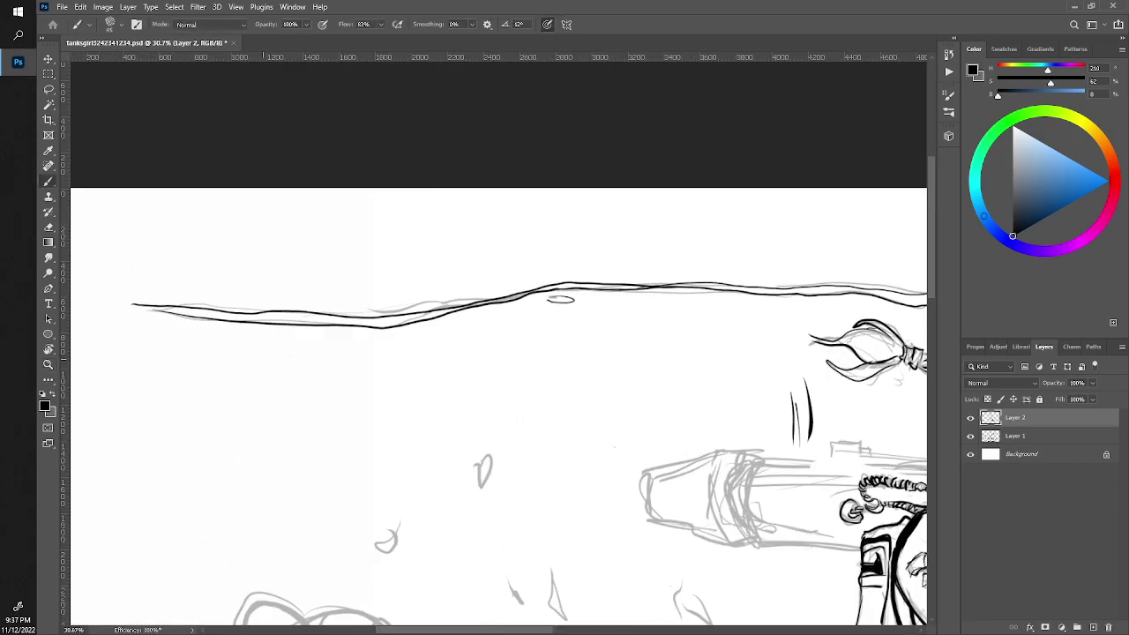
pyautogui.moveTo(705, 494)
pyautogui.mouseDown()
pyautogui.moveTo(706, 318)
pyautogui.moveTo(441, 238)
pyautogui.moveTo(252, 238)
pyautogui.moveTo(151, 256)
pyautogui.mouseUp()
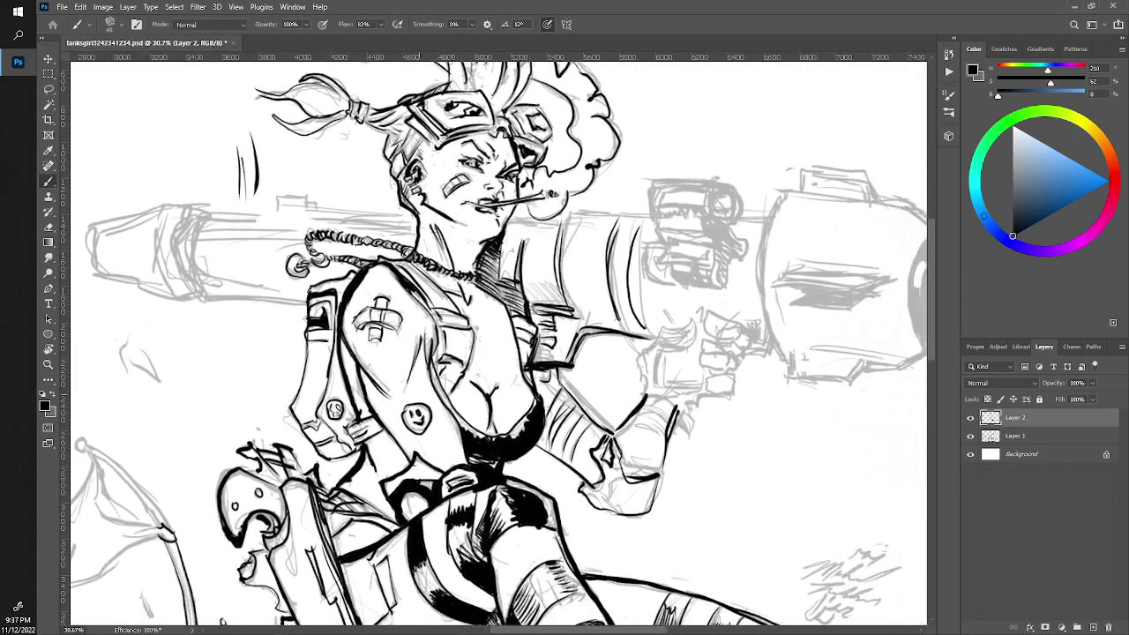
pyautogui.moveTo(709, 396)
pyautogui.mouseDown()
pyautogui.moveTo(598, 422)
pyautogui.moveTo(568, 484)
pyautogui.mouseUp()
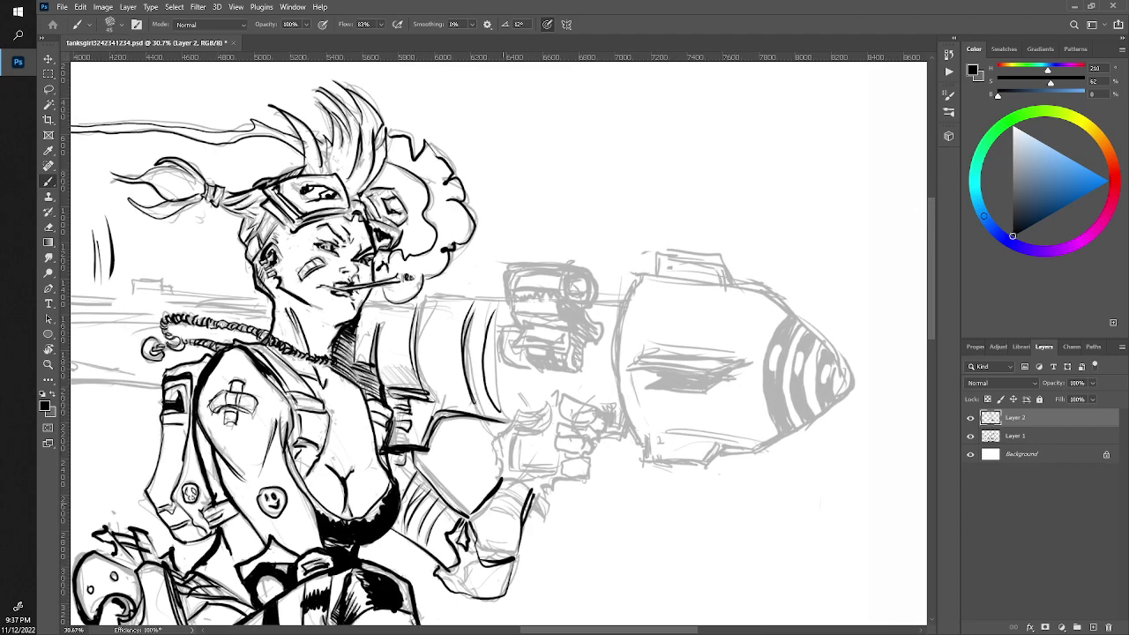
pyautogui.moveTo(829, 407); pyautogui.dragTo(783, 444)
# Ink the curved rim behind the launcher's nose and the first line of the gripping hand
pyautogui.press('z')
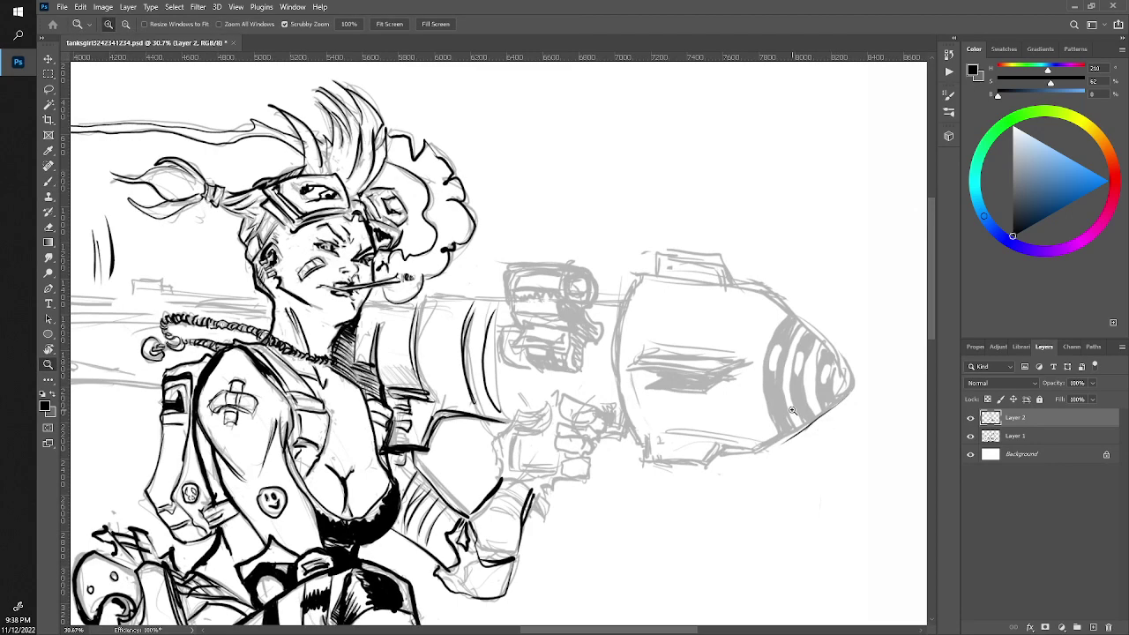
pyautogui.moveTo(812, 415)
pyautogui.mouseDown()
pyautogui.moveTo(844, 395)
pyautogui.moveTo(749, 454)
pyautogui.moveTo(686, 465)
pyautogui.mouseUp()
pyautogui.press('b')
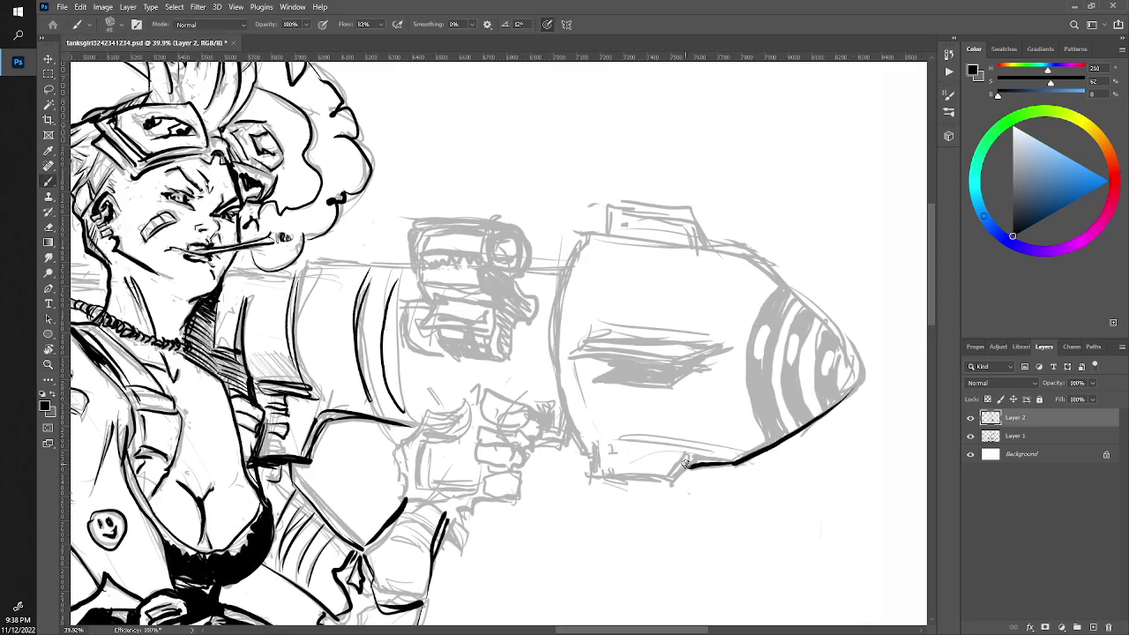
pyautogui.moveTo(579, 239)
pyautogui.mouseDown()
pyautogui.moveTo(559, 291)
pyautogui.moveTo(575, 441)
pyautogui.moveTo(589, 460)
pyautogui.moveTo(555, 319)
pyautogui.moveTo(589, 456)
pyautogui.mouseUp()
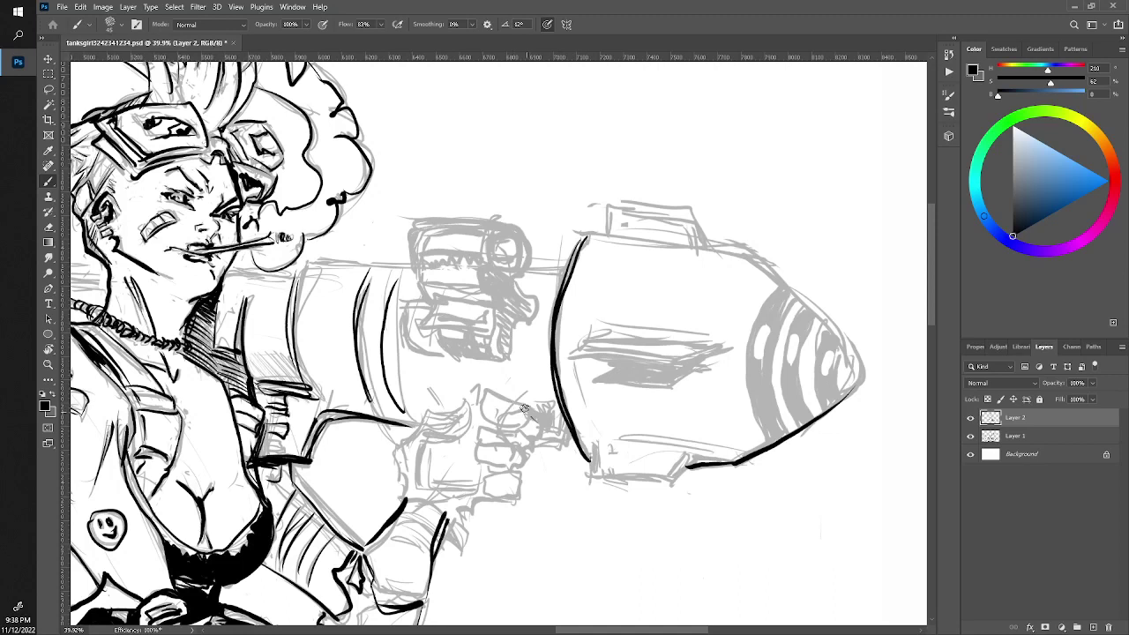
pyautogui.moveTo(526, 408)
pyautogui.mouseDown()
pyautogui.moveTo(478, 392)
pyautogui.moveTo(520, 427)
pyautogui.moveTo(478, 445)
pyautogui.moveTo(519, 445)
pyautogui.moveTo(509, 461)
pyautogui.moveTo(520, 473)
pyautogui.moveTo(484, 495)
pyautogui.mouseUp()
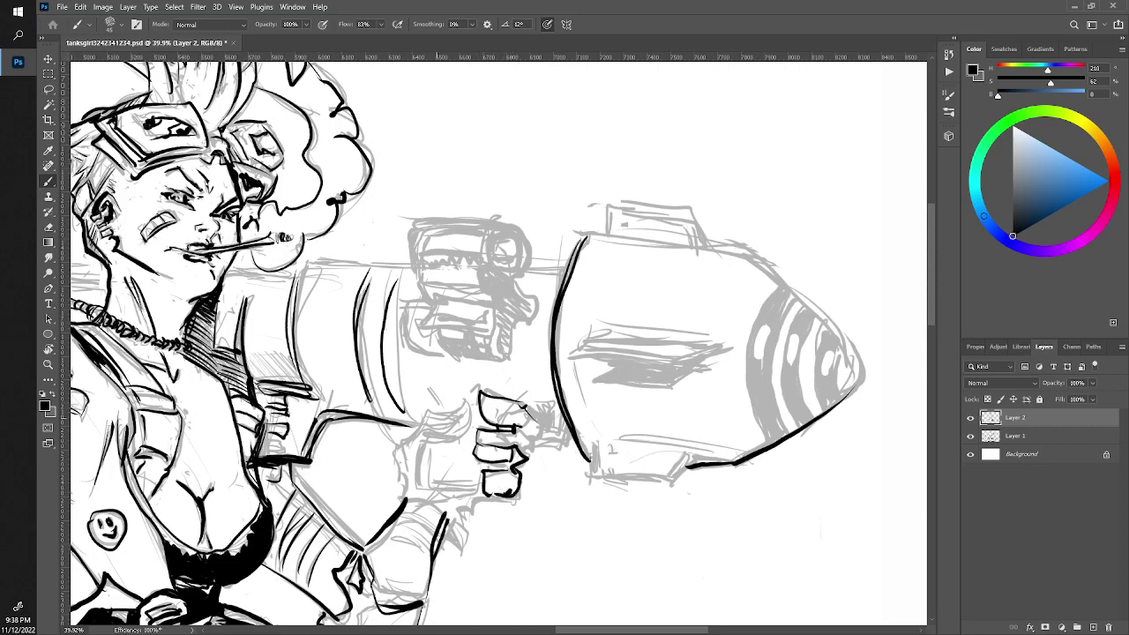
# Ink the fist's thumb, knuckles and sleeve lines, plus a short line near the sight
pyautogui.moveTo(414, 432)
pyautogui.mouseDown()
pyautogui.moveTo(457, 410)
pyautogui.moveTo(472, 425)
pyautogui.moveTo(450, 436)
pyautogui.moveTo(417, 491)
pyautogui.moveTo(483, 492)
pyautogui.mouseUp()
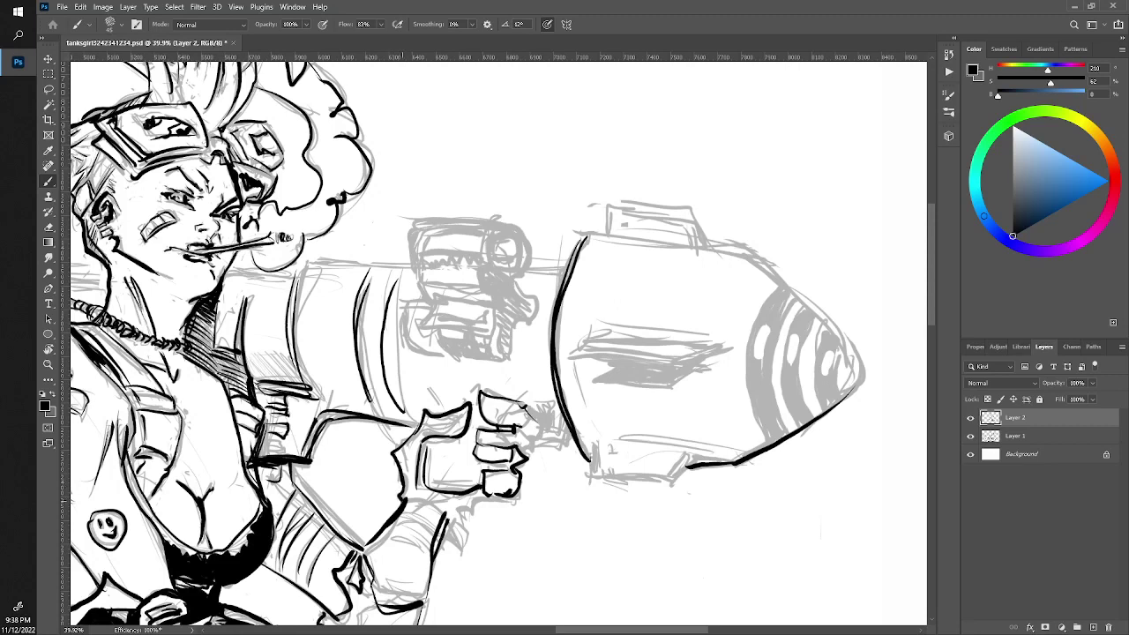
pyautogui.moveTo(402, 500)
pyautogui.mouseDown()
pyautogui.moveTo(448, 513)
pyautogui.moveTo(455, 548)
pyautogui.moveTo(453, 537)
pyautogui.moveTo(467, 541)
pyautogui.moveTo(454, 556)
pyautogui.moveTo(439, 541)
pyautogui.moveTo(476, 499)
pyautogui.moveTo(518, 499)
pyautogui.mouseUp()
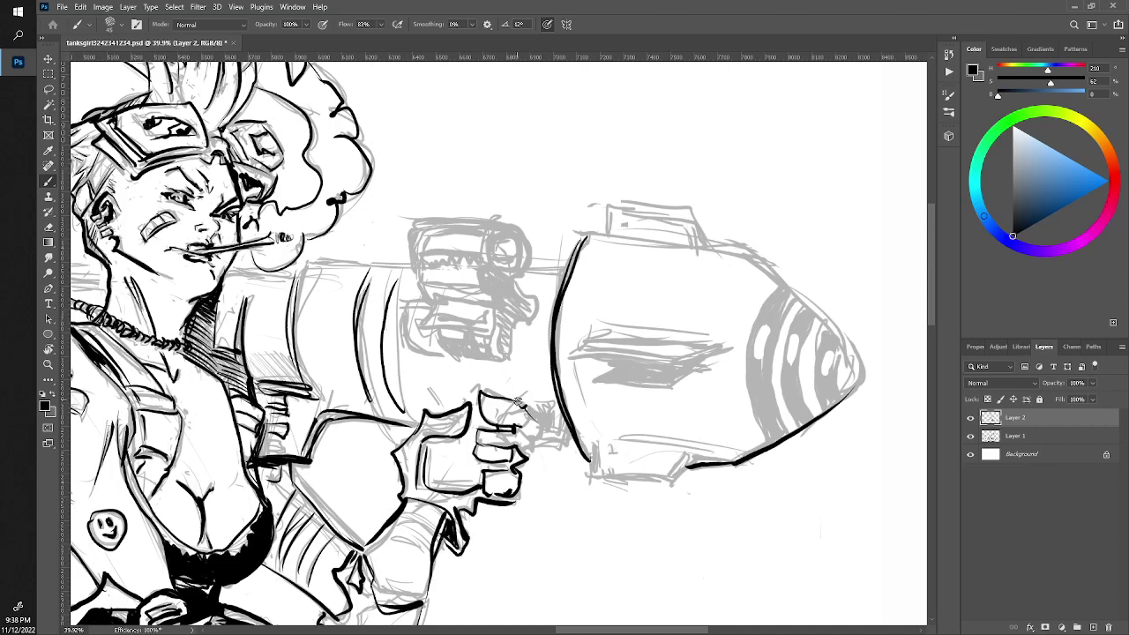
pyautogui.moveTo(520, 408); pyautogui.dragTo(523, 411)
pyautogui.moveTo(541, 414)
pyautogui.mouseDown()
pyautogui.moveTo(529, 417)
pyautogui.moveTo(526, 440)
pyautogui.moveTo(559, 439)
pyautogui.moveTo(534, 448)
pyautogui.moveTo(564, 426)
pyautogui.moveTo(526, 407)
pyautogui.mouseUp()
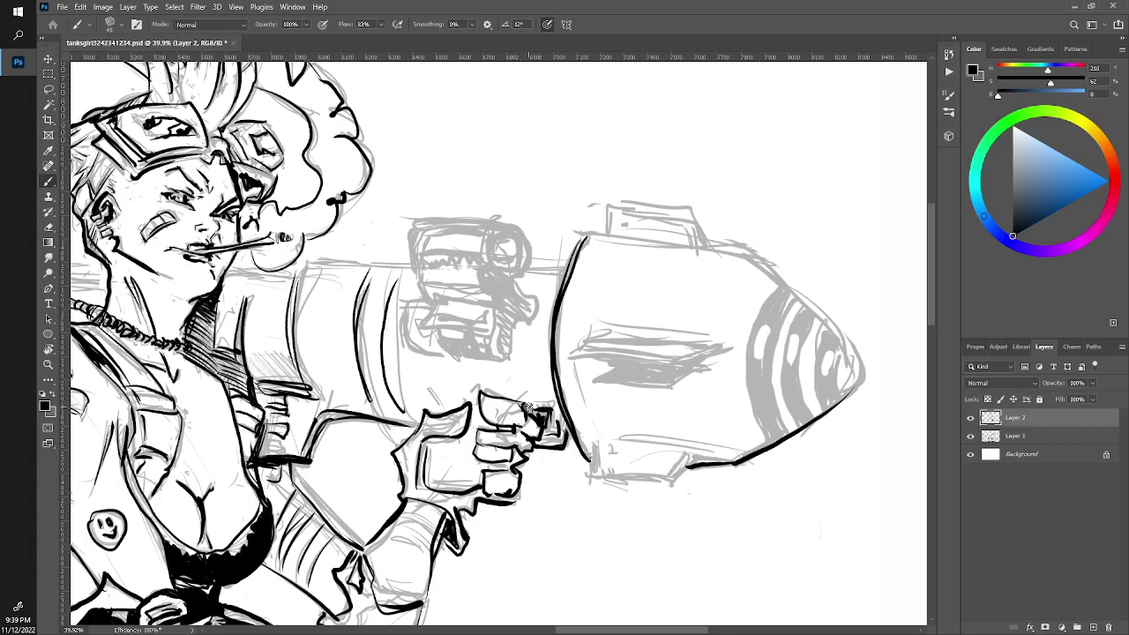
pyautogui.moveTo(503, 325)
pyautogui.mouseDown()
pyautogui.moveTo(508, 360)
pyautogui.moveTo(498, 324)
pyautogui.moveTo(450, 355)
pyautogui.moveTo(401, 355)
pyautogui.moveTo(401, 302)
pyautogui.moveTo(498, 327)
pyautogui.moveTo(480, 319)
pyautogui.moveTo(494, 323)
pyautogui.moveTo(495, 309)
pyautogui.moveTo(421, 302)
pyautogui.moveTo(411, 224)
pyautogui.moveTo(422, 270)
pyautogui.mouseUp()
# Outline the scope's edges and hatch its top and lower corner in black, then zoom out
pyautogui.moveTo(510, 228)
pyautogui.mouseDown()
pyautogui.moveTo(539, 311)
pyautogui.moveTo(511, 322)
pyautogui.moveTo(503, 344)
pyautogui.moveTo(532, 288)
pyautogui.moveTo(520, 270)
pyautogui.moveTo(474, 288)
pyautogui.moveTo(496, 295)
pyautogui.moveTo(412, 277)
pyautogui.mouseUp()
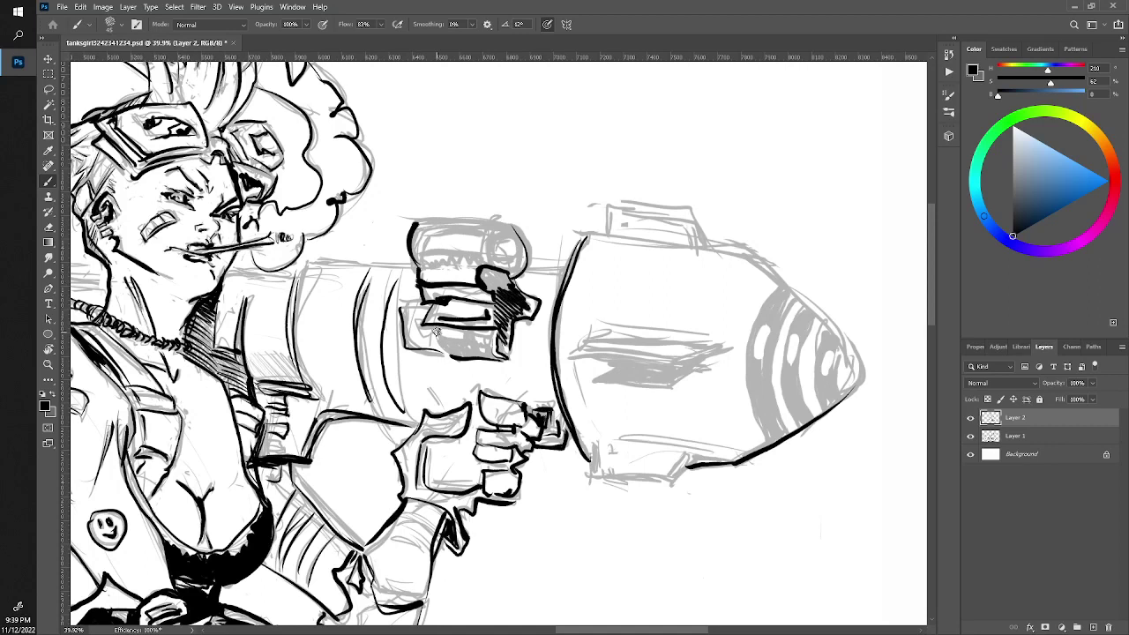
pyautogui.moveTo(439, 335)
pyautogui.mouseDown()
pyautogui.moveTo(451, 347)
pyautogui.moveTo(494, 342)
pyautogui.moveTo(467, 346)
pyautogui.mouseUp()
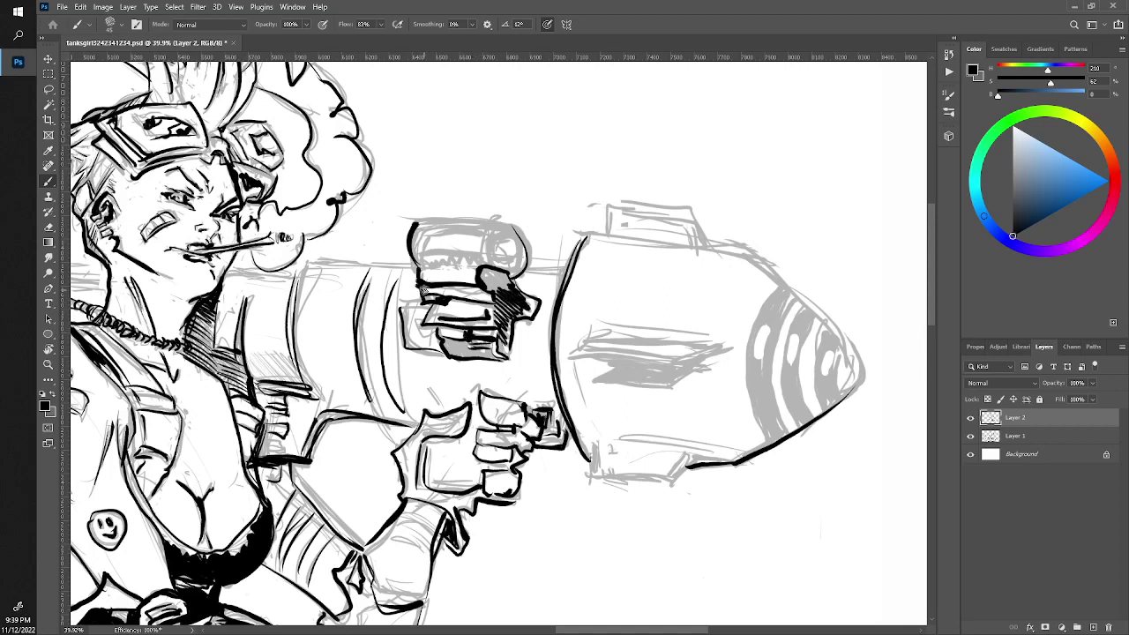
pyautogui.moveTo(420, 253)
pyautogui.mouseDown()
pyautogui.moveTo(480, 256)
pyautogui.moveTo(408, 218)
pyautogui.mouseUp()
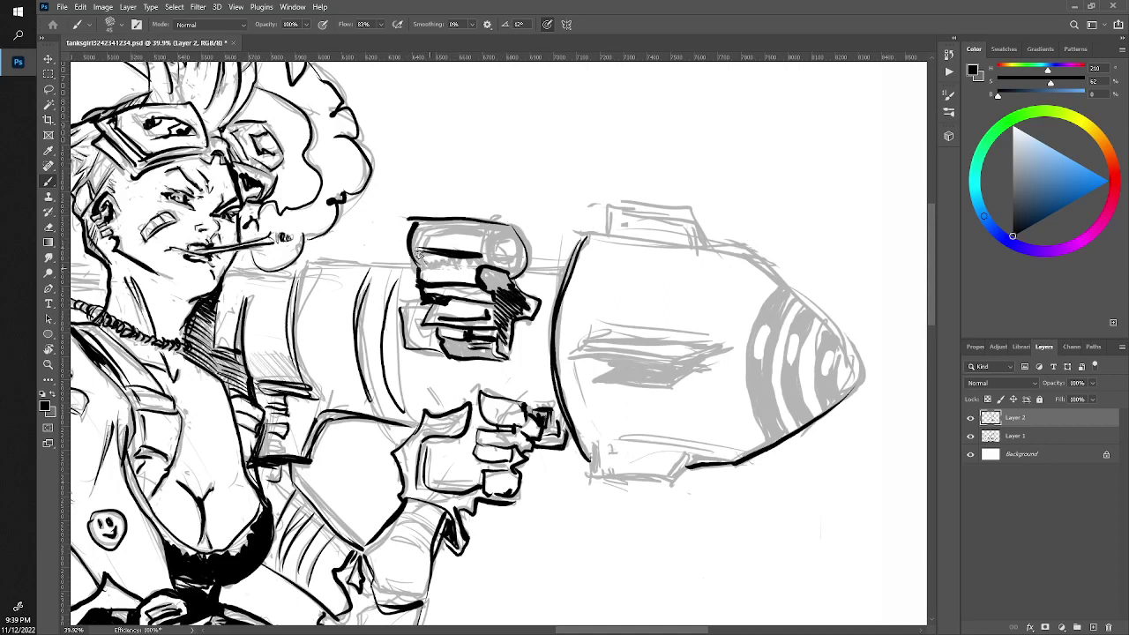
pyautogui.moveTo(452, 267)
pyautogui.mouseDown()
pyautogui.moveTo(480, 264)
pyautogui.moveTo(492, 240)
pyautogui.moveTo(508, 263)
pyautogui.moveTo(518, 252)
pyautogui.moveTo(508, 242)
pyautogui.moveTo(505, 269)
pyautogui.moveTo(511, 224)
pyautogui.moveTo(511, 277)
pyautogui.mouseUp()
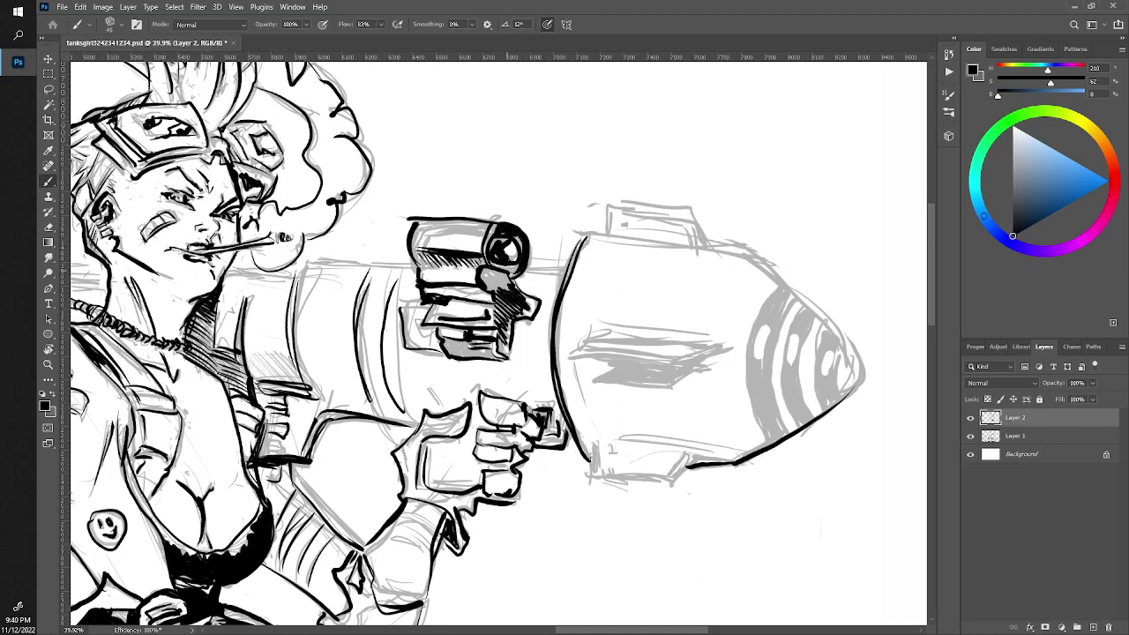
pyautogui.press('e')
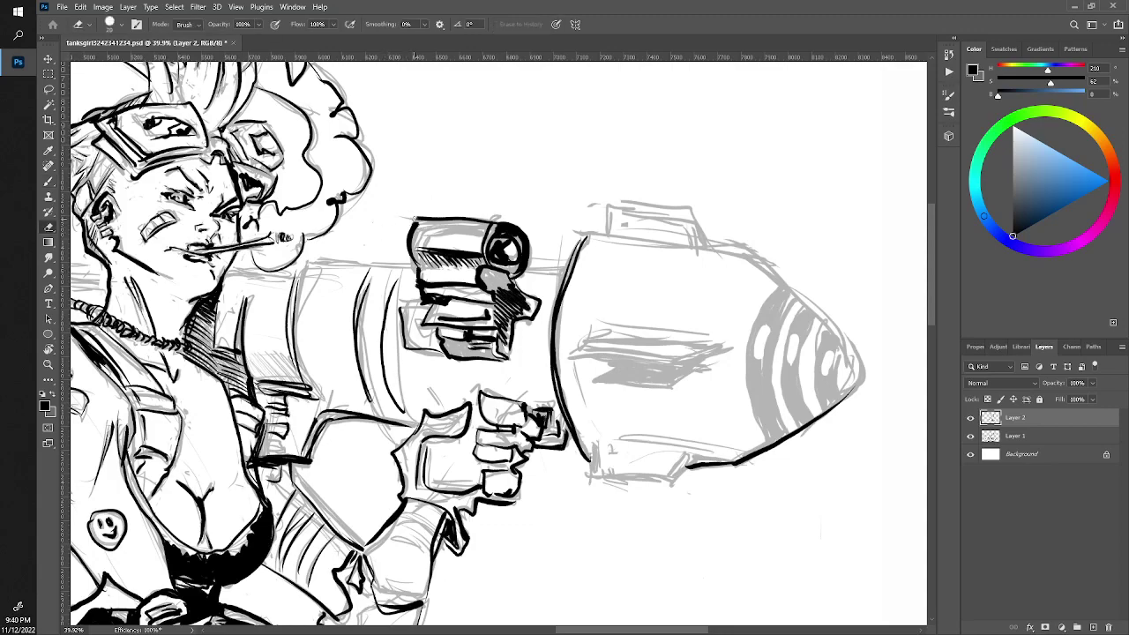
pyautogui.press('z')
pyautogui.moveTo(661, 203); pyautogui.dragTo(232, 303)
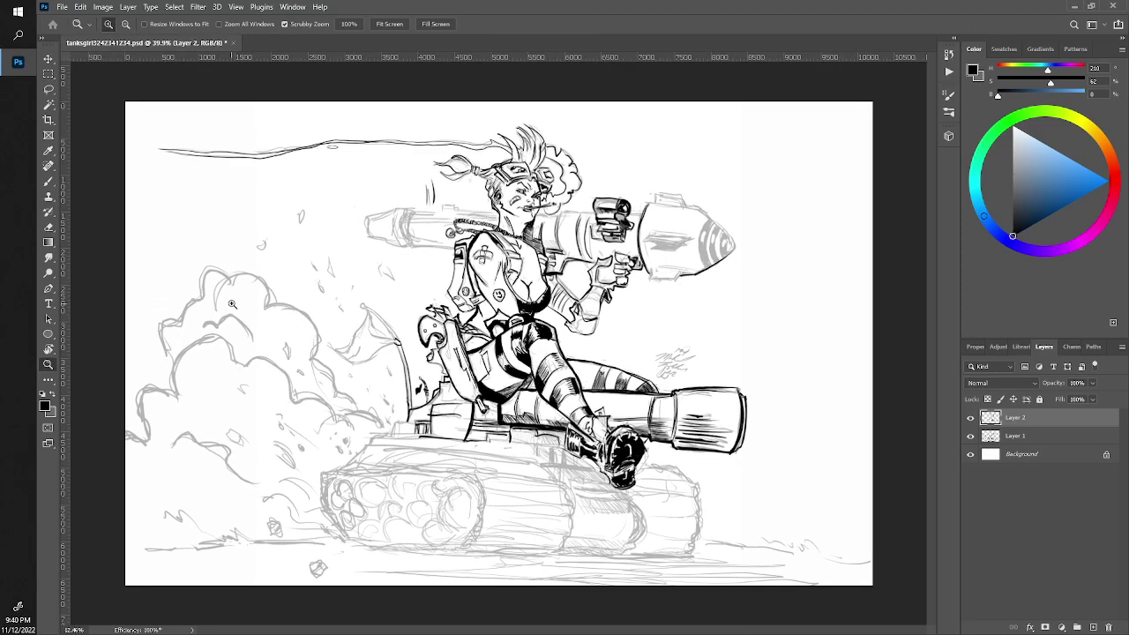
# Darken the scope's top and left edges and ink the rocket nose's upper-right edge
pyautogui.moveTo(682, 185); pyautogui.dragTo(776, 185)
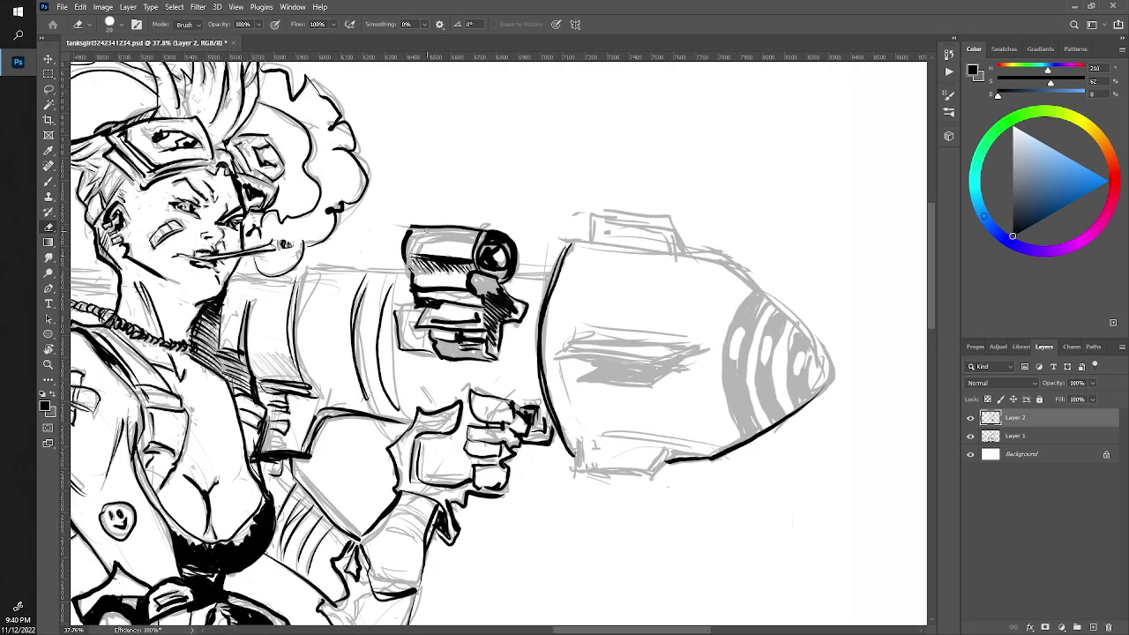
pyautogui.press('b')
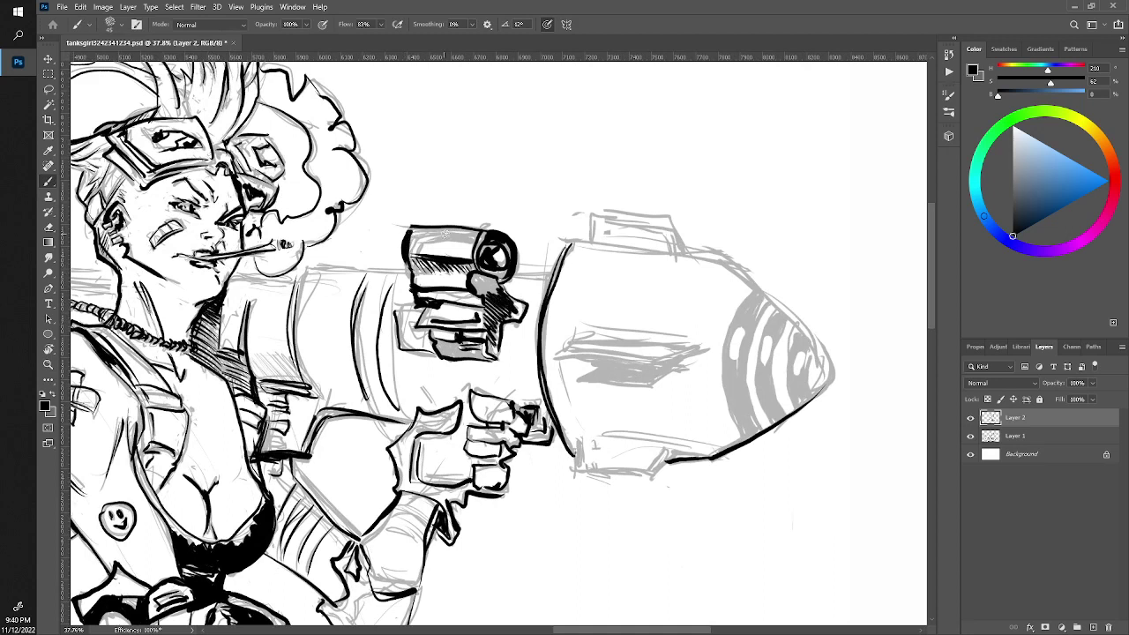
pyautogui.moveTo(468, 240)
pyautogui.mouseDown()
pyautogui.moveTo(418, 234)
pyautogui.moveTo(414, 265)
pyautogui.mouseUp()
pyautogui.moveTo(681, 251)
pyautogui.mouseDown()
pyautogui.moveTo(732, 262)
pyautogui.moveTo(809, 339)
pyautogui.moveTo(833, 374)
pyautogui.moveTo(806, 406)
pyautogui.mouseUp()
# Draw the curved stripe bands across the rocket nose with shading
pyautogui.moveTo(805, 347); pyautogui.dragTo(812, 401)
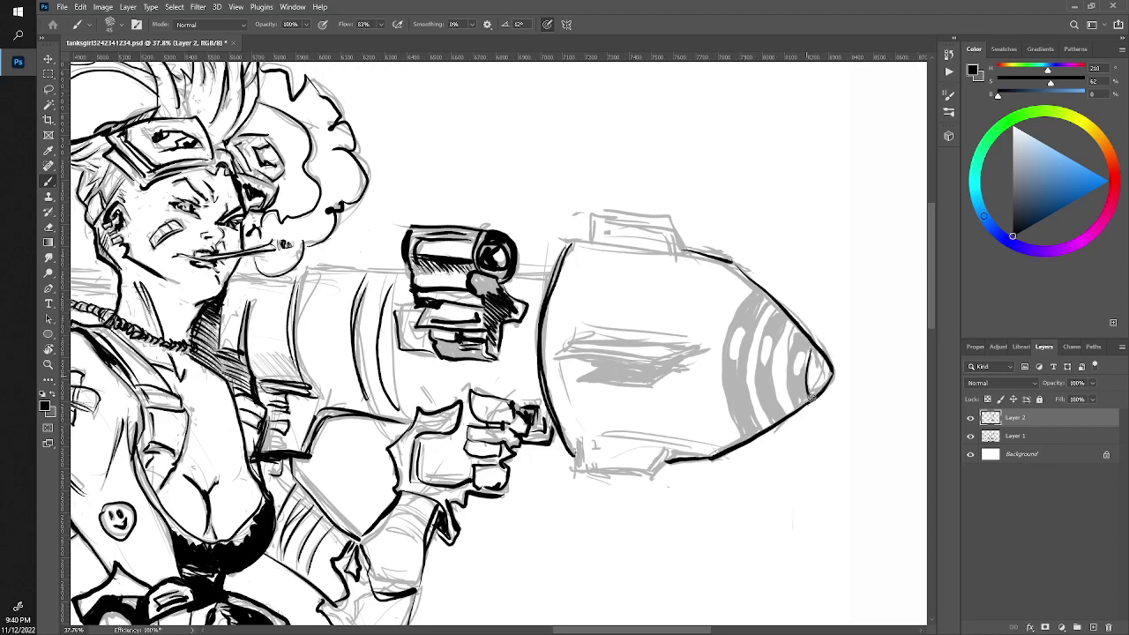
pyautogui.moveTo(790, 331); pyautogui.dragTo(798, 411)
pyautogui.moveTo(783, 324); pyautogui.dragTo(789, 410)
pyautogui.moveTo(760, 309); pyautogui.dragTo(775, 423)
pyautogui.moveTo(757, 307)
pyautogui.mouseDown()
pyautogui.moveTo(741, 361)
pyautogui.moveTo(760, 430)
pyautogui.mouseUp()
pyautogui.moveTo(750, 289)
pyautogui.mouseDown()
pyautogui.moveTo(723, 400)
pyautogui.moveTo(749, 433)
pyautogui.mouseUp()
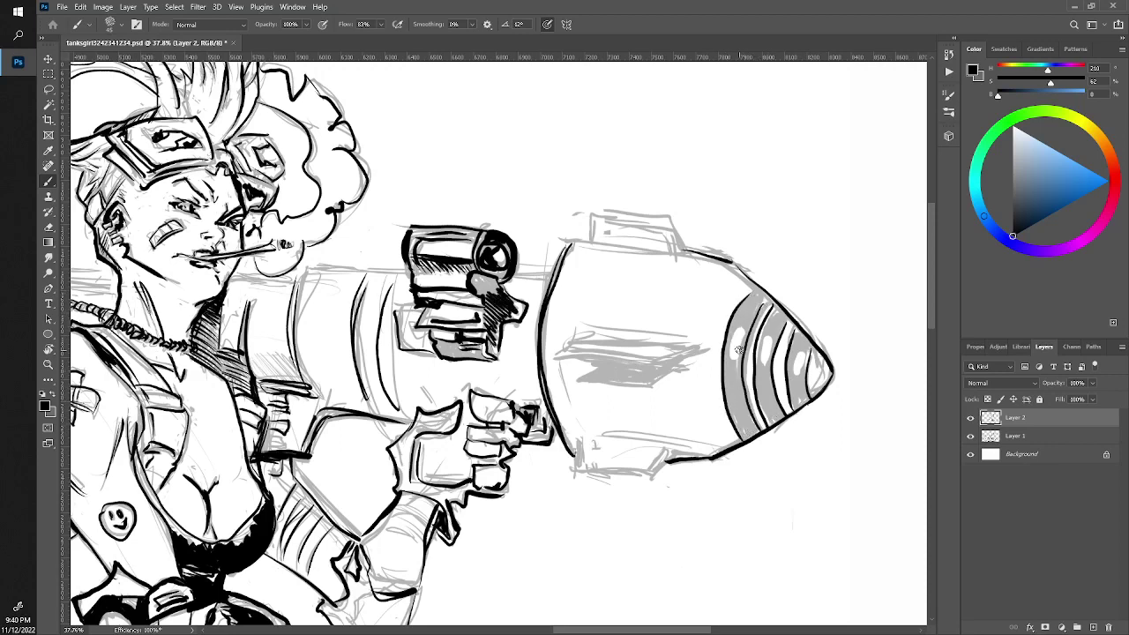
pyautogui.moveTo(738, 330)
pyautogui.mouseDown()
pyautogui.moveTo(737, 356)
pyautogui.moveTo(736, 323)
pyautogui.moveTo(761, 365)
pyautogui.moveTo(767, 333)
pyautogui.moveTo(799, 378)
pyautogui.moveTo(793, 349)
pyautogui.mouseUp()
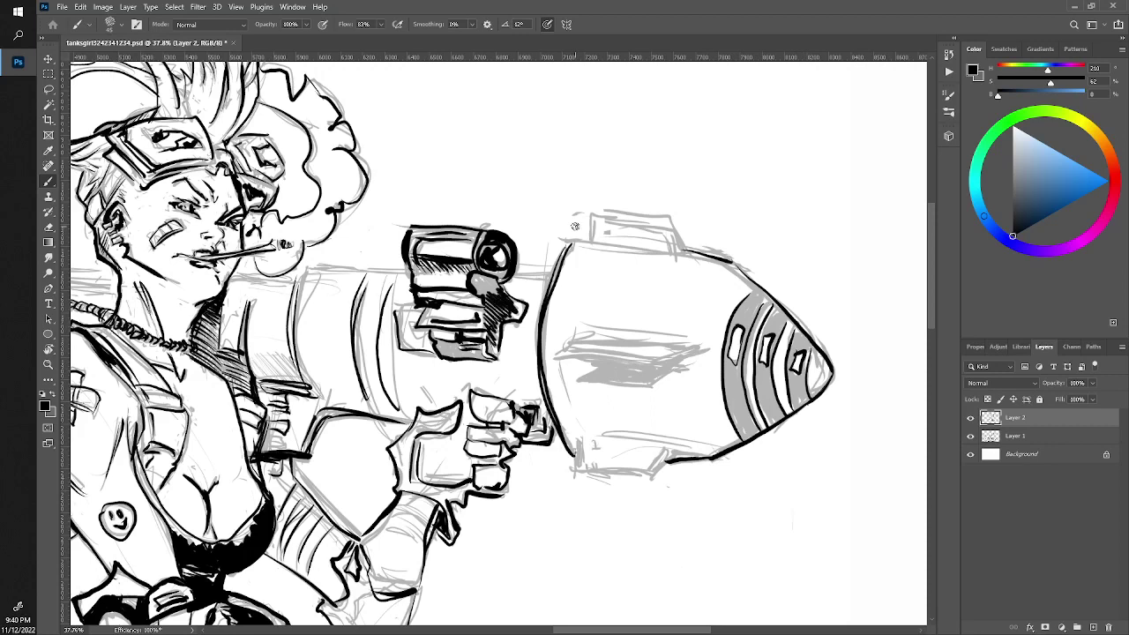
# Ink the rocket's top box outline and its bottom edges
pyautogui.moveTo(576, 216); pyautogui.dragTo(577, 236)
pyautogui.moveTo(667, 217); pyautogui.dragTo(573, 214)
pyautogui.moveTo(670, 217)
pyautogui.mouseDown()
pyautogui.moveTo(684, 253)
pyautogui.moveTo(577, 238)
pyautogui.mouseUp()
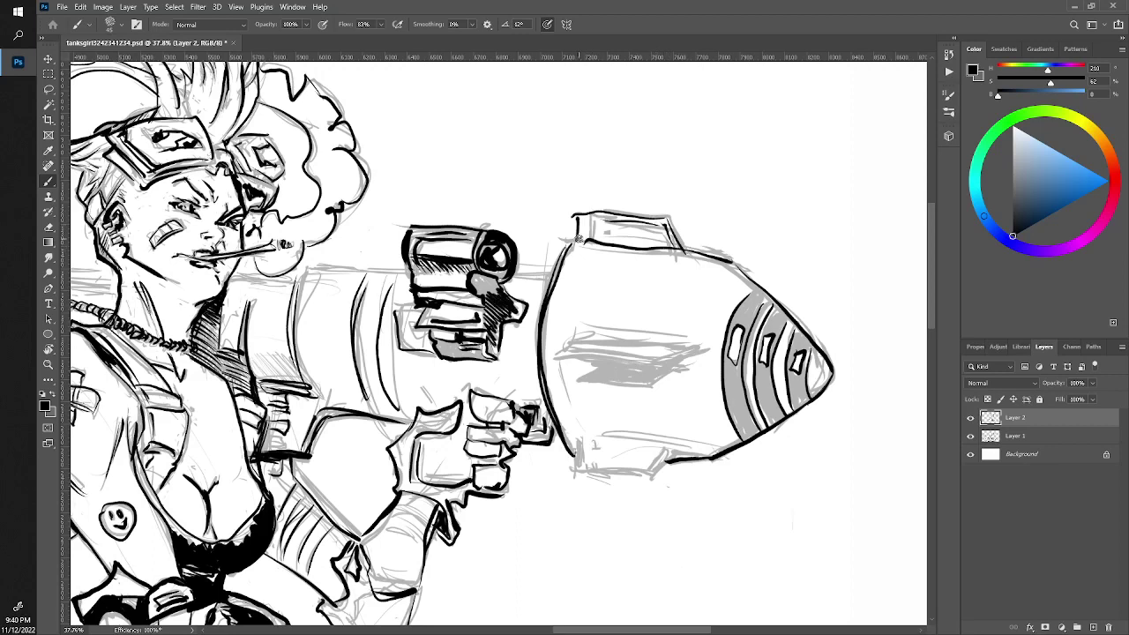
pyautogui.moveTo(662, 436); pyautogui.dragTo(587, 432)
pyautogui.moveTo(669, 452)
pyautogui.mouseDown()
pyautogui.moveTo(652, 475)
pyautogui.moveTo(578, 472)
pyautogui.mouseUp()
pyautogui.moveTo(647, 476)
pyautogui.mouseDown()
pyautogui.moveTo(572, 468)
pyautogui.moveTo(572, 439)
pyautogui.mouseUp()
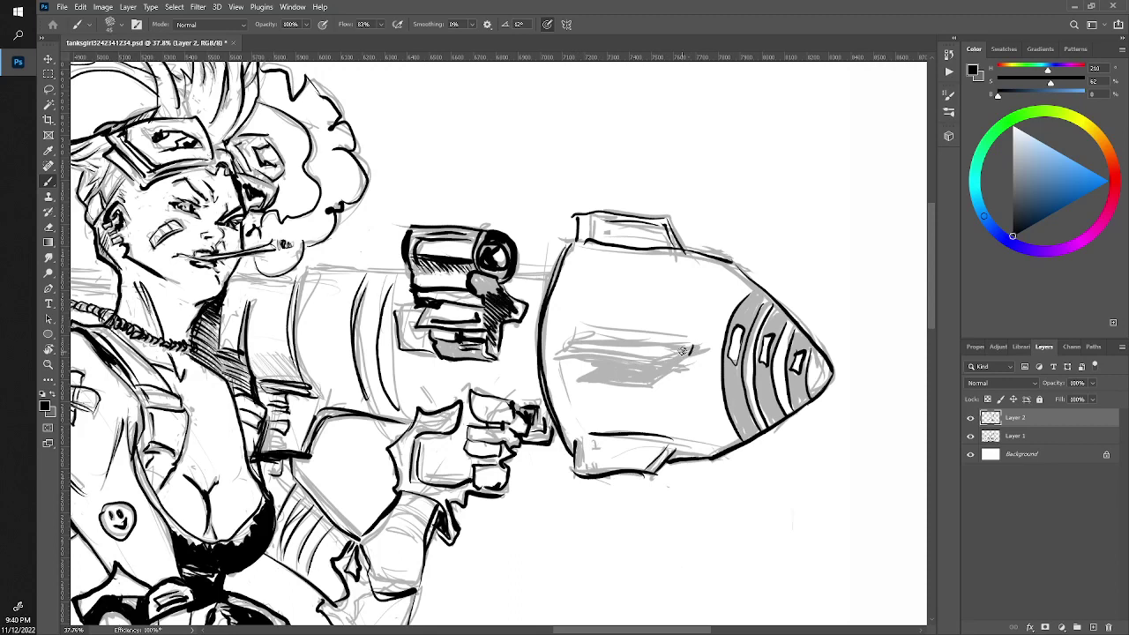
# Outline the rocket's side slot and fill it solid black, thickening the top box edge
pyautogui.moveTo(695, 347)
pyautogui.mouseDown()
pyautogui.moveTo(648, 364)
pyautogui.moveTo(563, 358)
pyautogui.mouseUp()
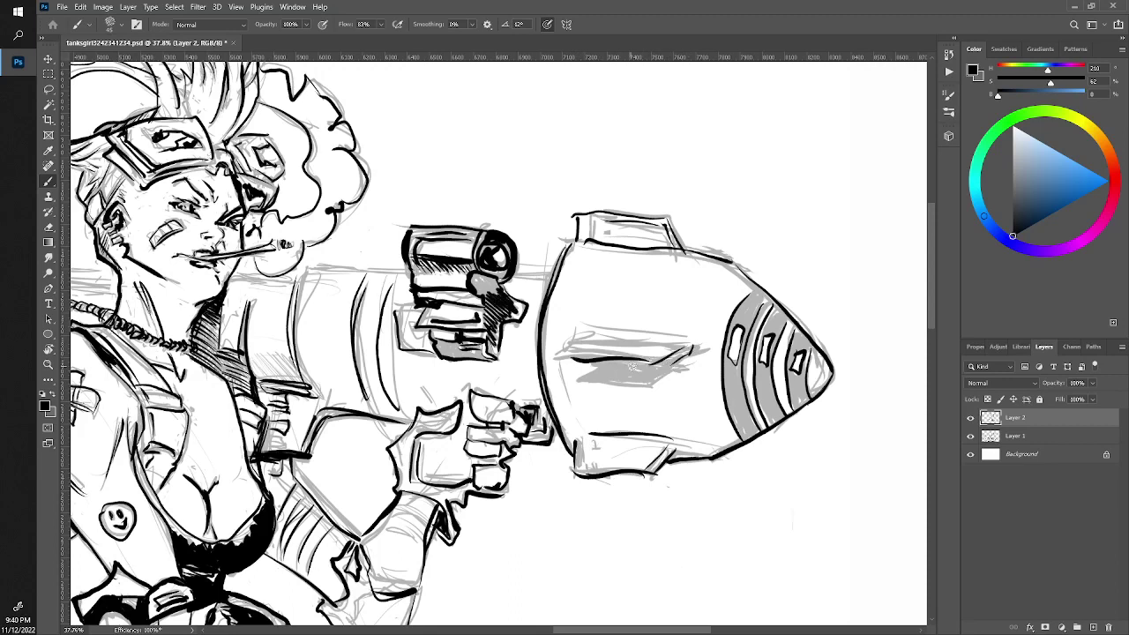
pyautogui.moveTo(653, 368); pyautogui.dragTo(556, 358)
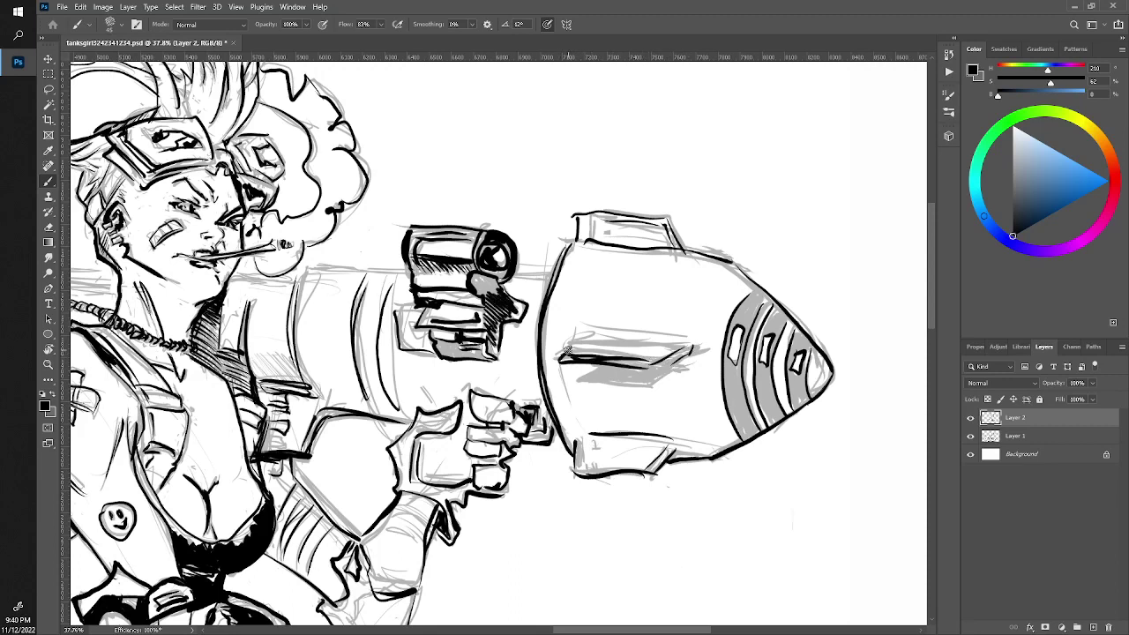
pyautogui.moveTo(686, 342)
pyautogui.mouseDown()
pyautogui.moveTo(573, 345)
pyautogui.moveTo(584, 386)
pyautogui.moveTo(660, 388)
pyautogui.moveTo(686, 353)
pyautogui.moveTo(649, 374)
pyautogui.mouseUp()
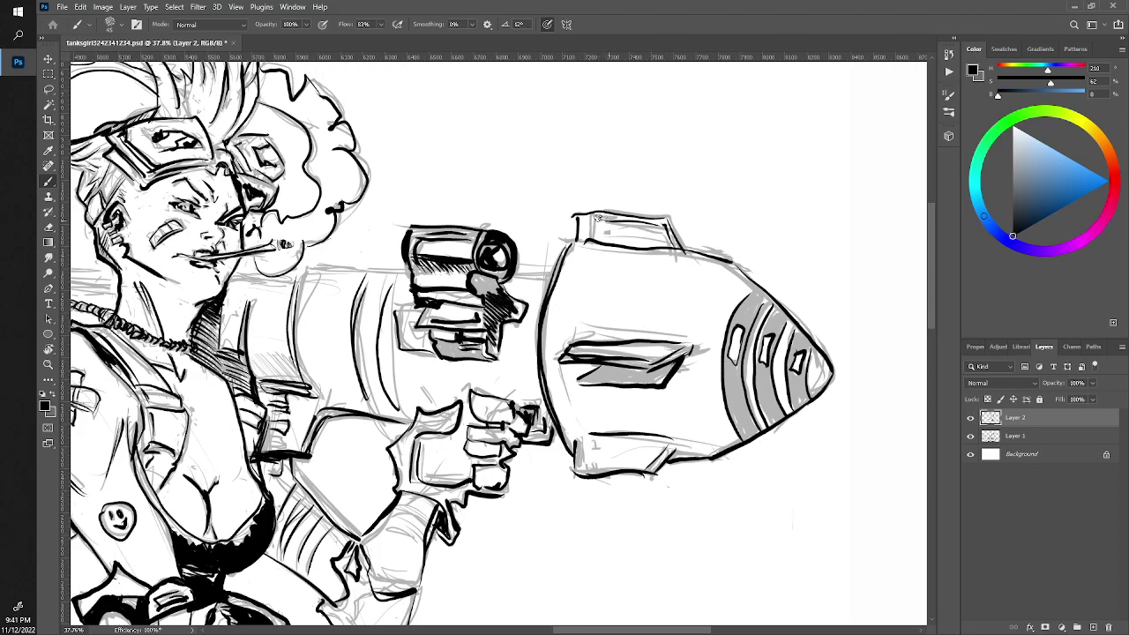
pyautogui.moveTo(598, 217); pyautogui.dragTo(589, 215)
pyautogui.moveTo(637, 367)
pyautogui.mouseDown()
pyautogui.moveTo(578, 382)
pyautogui.moveTo(642, 385)
pyautogui.moveTo(598, 381)
pyautogui.moveTo(608, 367)
pyautogui.moveTo(675, 362)
pyautogui.moveTo(644, 378)
pyautogui.moveTo(654, 380)
pyautogui.moveTo(589, 384)
pyautogui.moveTo(599, 366)
pyautogui.moveTo(580, 386)
pyautogui.mouseUp()
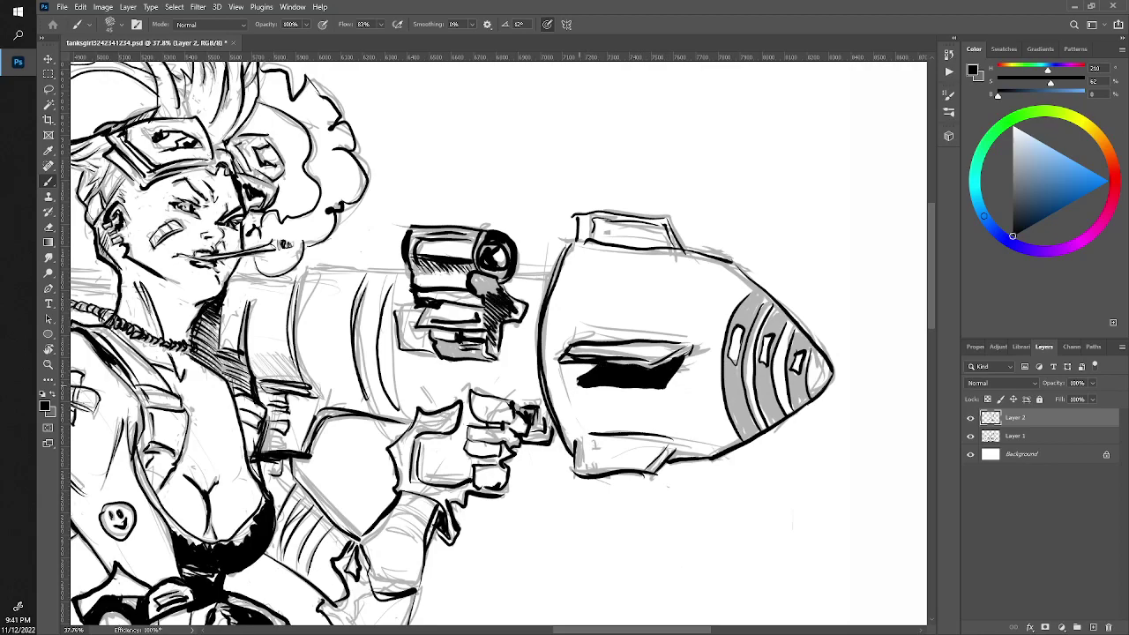
# Zoom in on the launcher tube, ink the rear tube's edge and start hatching it
pyautogui.press('z')
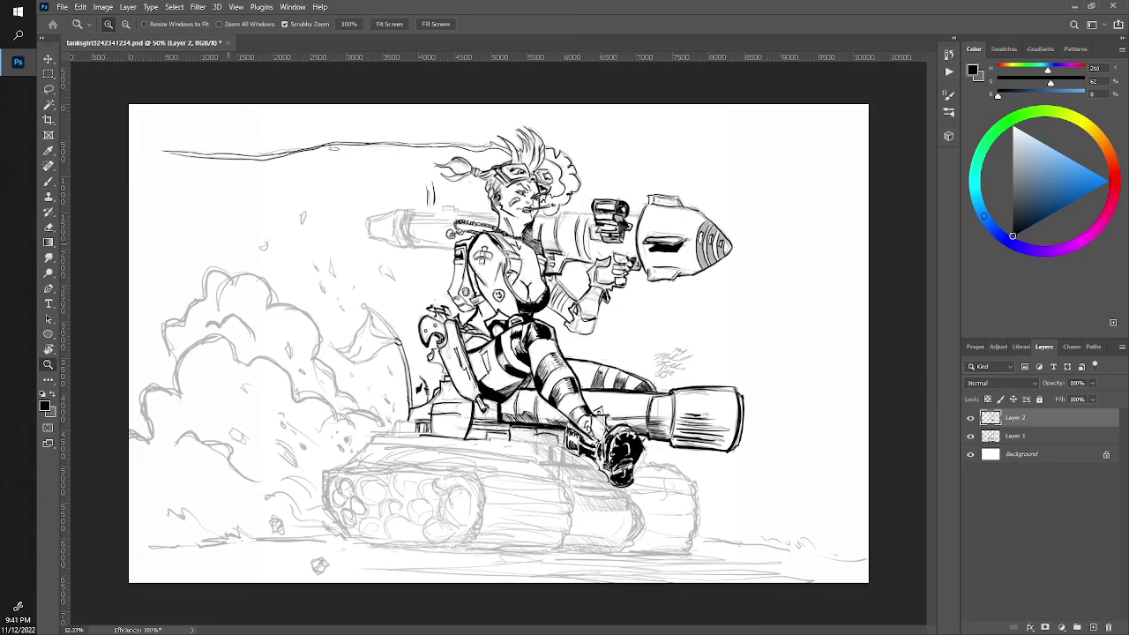
pyautogui.moveTo(529, 353); pyautogui.dragTo(397, 352)
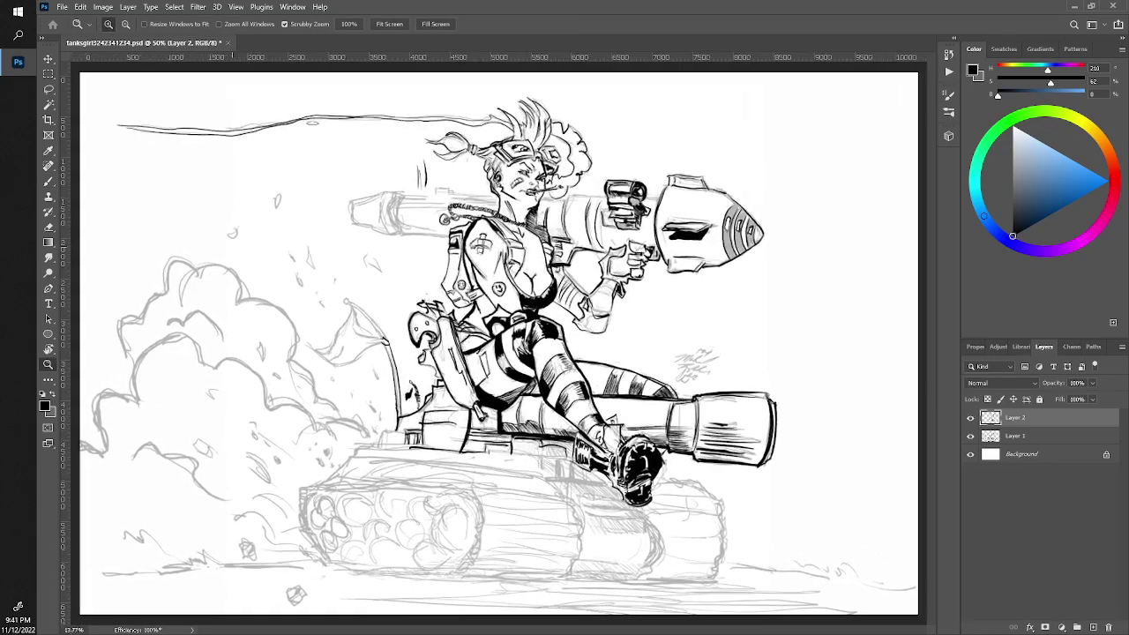
pyautogui.moveTo(644, 189); pyautogui.dragTo(758, 189)
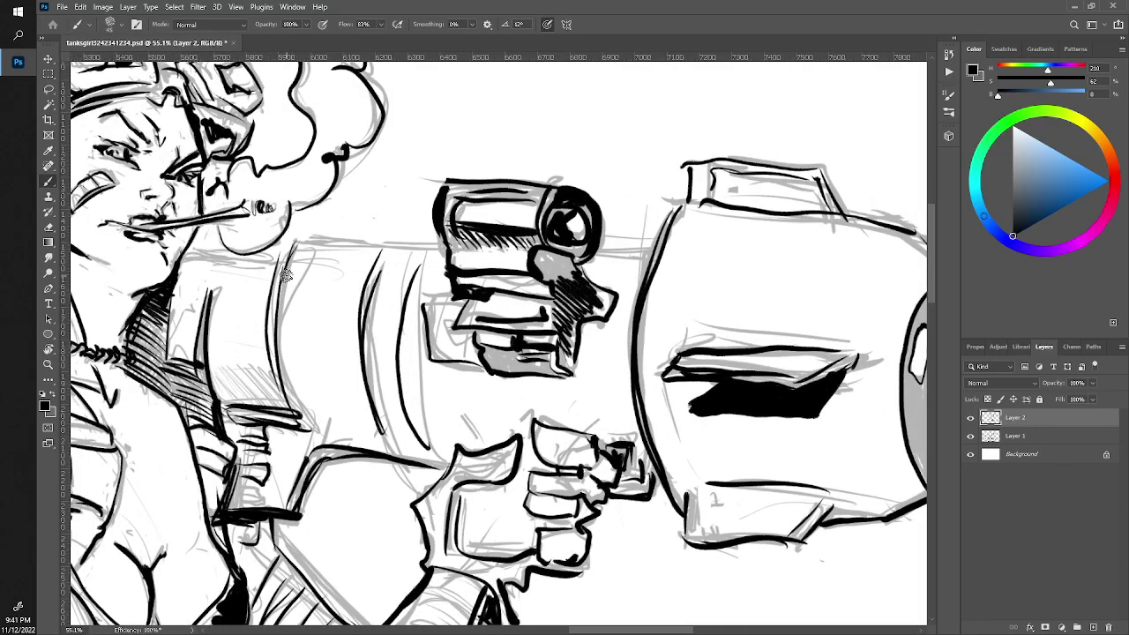
pyautogui.moveTo(285, 263); pyautogui.dragTo(309, 428)
pyautogui.moveTo(280, 370); pyautogui.dragTo(310, 432)
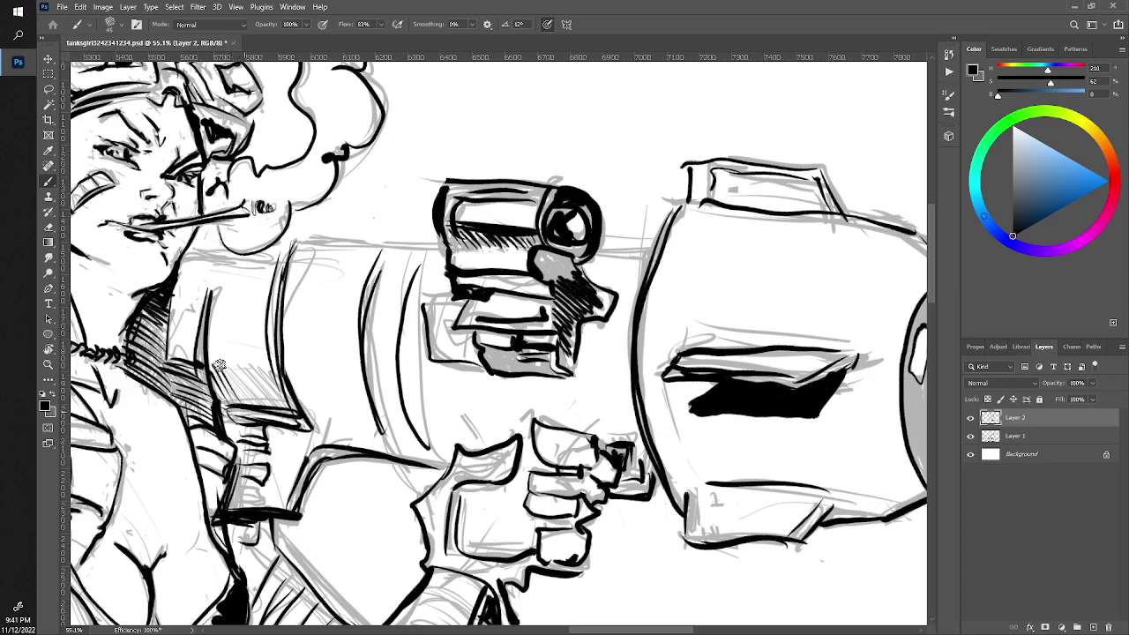
pyautogui.moveTo(219, 365)
pyautogui.mouseDown()
pyautogui.moveTo(256, 414)
pyautogui.moveTo(275, 406)
pyautogui.mouseUp()
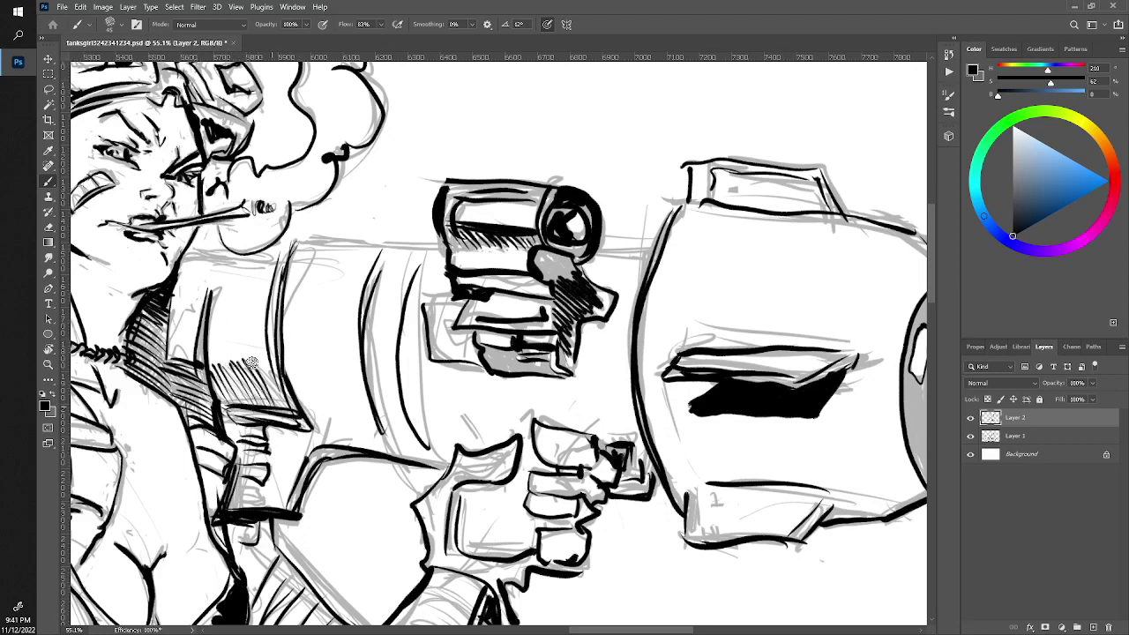
pyautogui.moveTo(258, 365); pyautogui.dragTo(287, 402)
# Add and darken hatch strokes across the rear tube's shaded band and lower curves
pyautogui.moveTo(378, 406)
pyautogui.mouseDown()
pyautogui.moveTo(397, 458)
pyautogui.moveTo(446, 470)
pyautogui.mouseUp()
pyautogui.moveTo(388, 437)
pyautogui.mouseDown()
pyautogui.moveTo(412, 458)
pyautogui.moveTo(423, 448)
pyautogui.mouseUp()
pyautogui.moveTo(377, 412); pyautogui.dragTo(425, 444)
pyautogui.moveTo(264, 390); pyautogui.dragTo(300, 414)
pyautogui.moveTo(213, 384)
pyautogui.mouseDown()
pyautogui.moveTo(238, 404)
pyautogui.moveTo(231, 395)
pyautogui.mouseUp()
pyautogui.moveTo(265, 374)
pyautogui.mouseDown()
pyautogui.moveTo(280, 397)
pyautogui.moveTo(254, 386)
pyautogui.mouseUp()
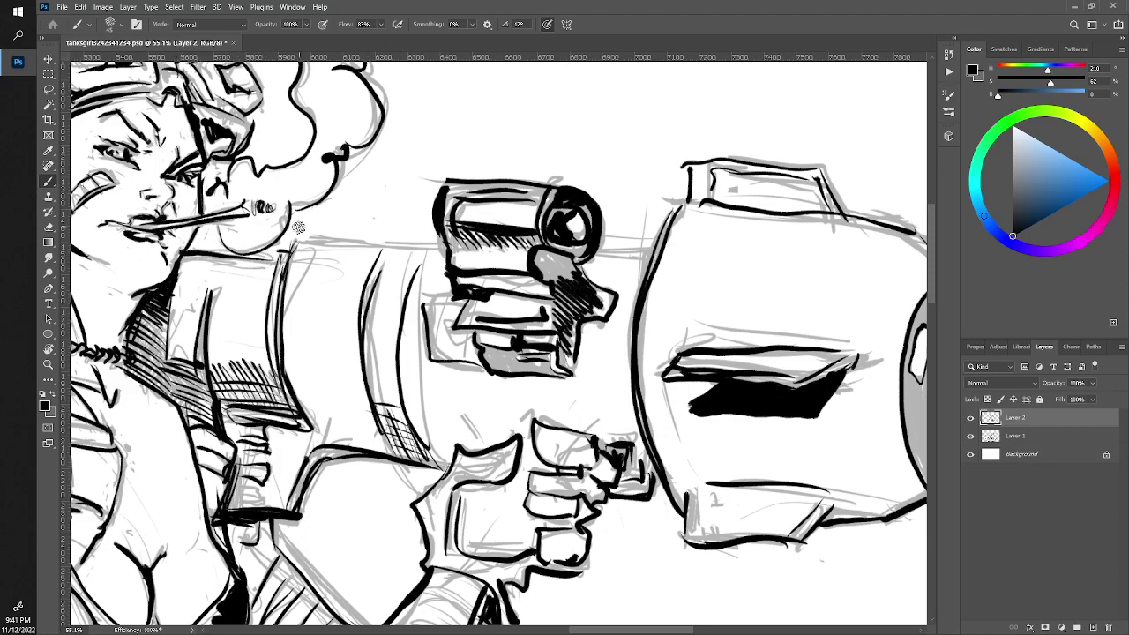
# Ink the tube's upper edge up to the scope and the grip box's left and bottom edges
pyautogui.moveTo(441, 240); pyautogui.dragTo(289, 240)
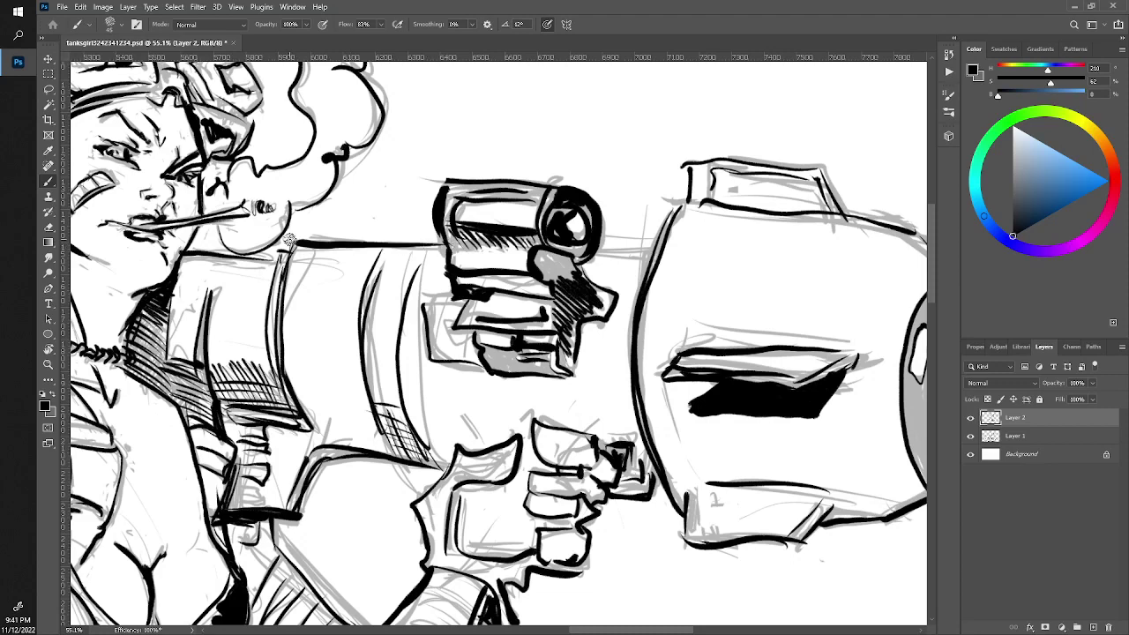
pyautogui.moveTo(655, 252); pyautogui.dragTo(592, 245)
pyautogui.moveTo(424, 297); pyautogui.dragTo(428, 350)
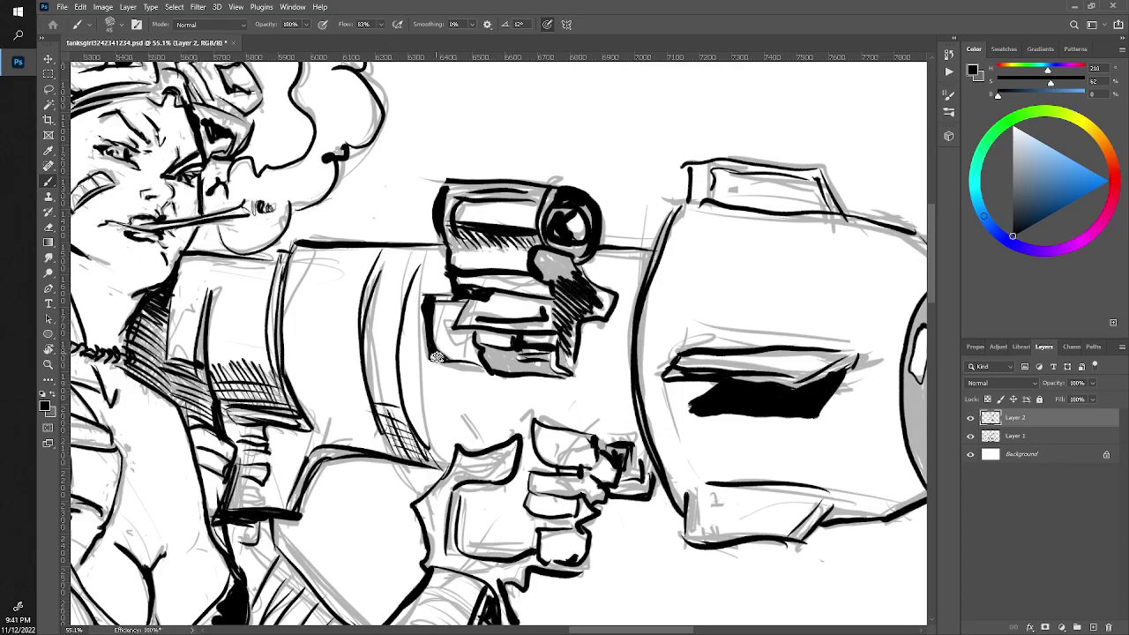
pyautogui.moveTo(431, 354)
pyautogui.mouseDown()
pyautogui.moveTo(488, 371)
pyautogui.moveTo(264, 353)
pyautogui.mouseUp()
# Zoom out to the full illustration, then frame the girl's face and the launcher's rear
pyautogui.press('z')
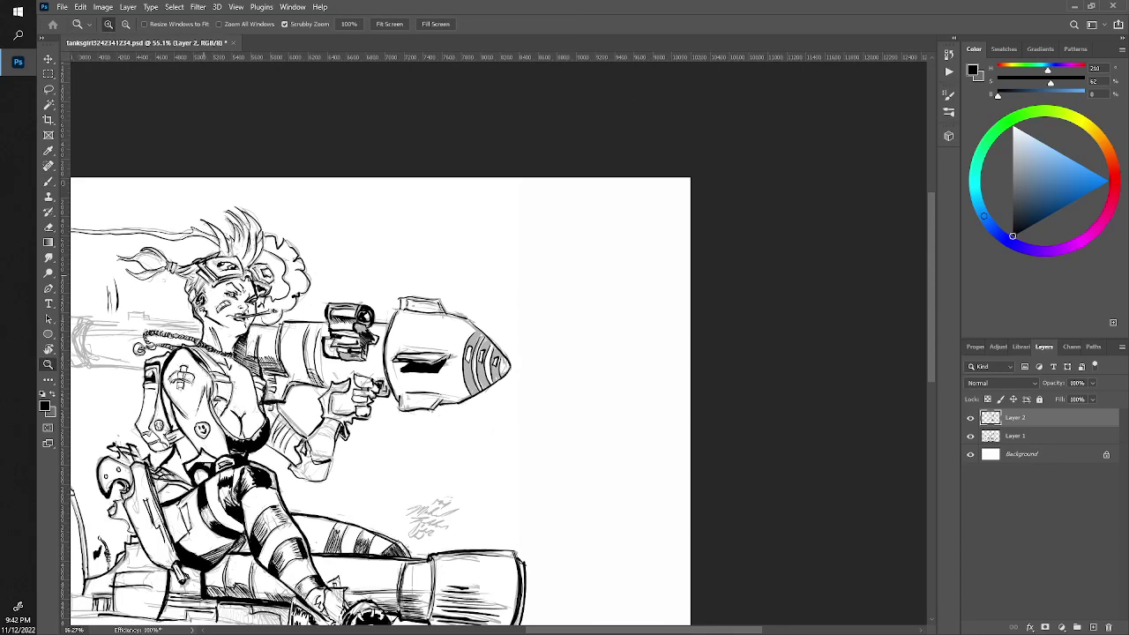
pyautogui.hotkey('ctrl', '+')
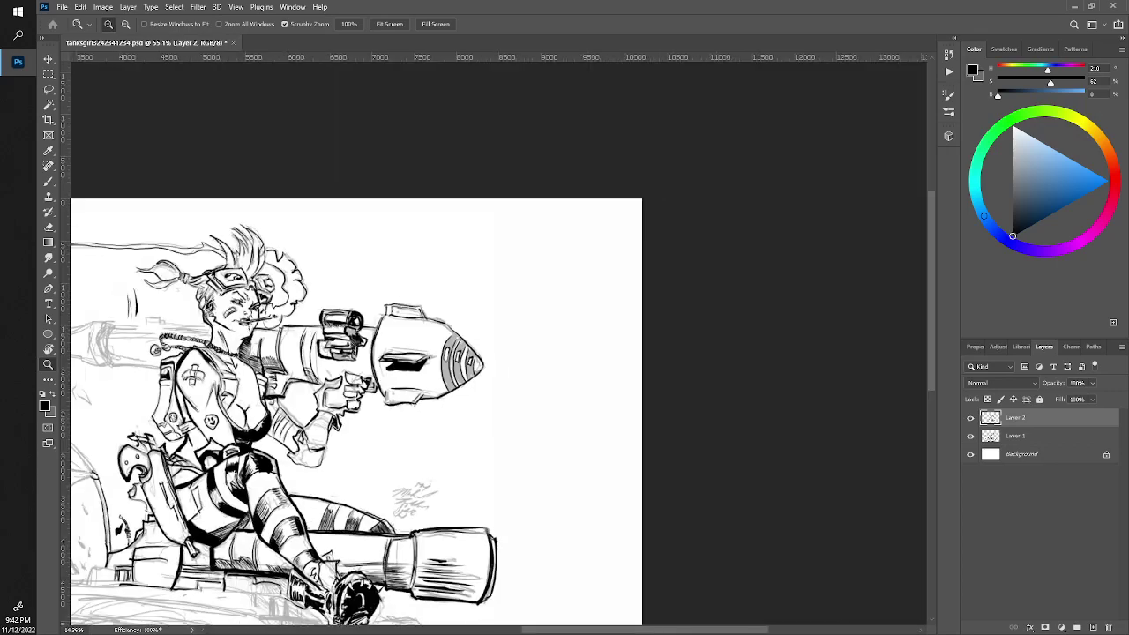
pyautogui.moveTo(261, 344); pyautogui.dragTo(397, 344)
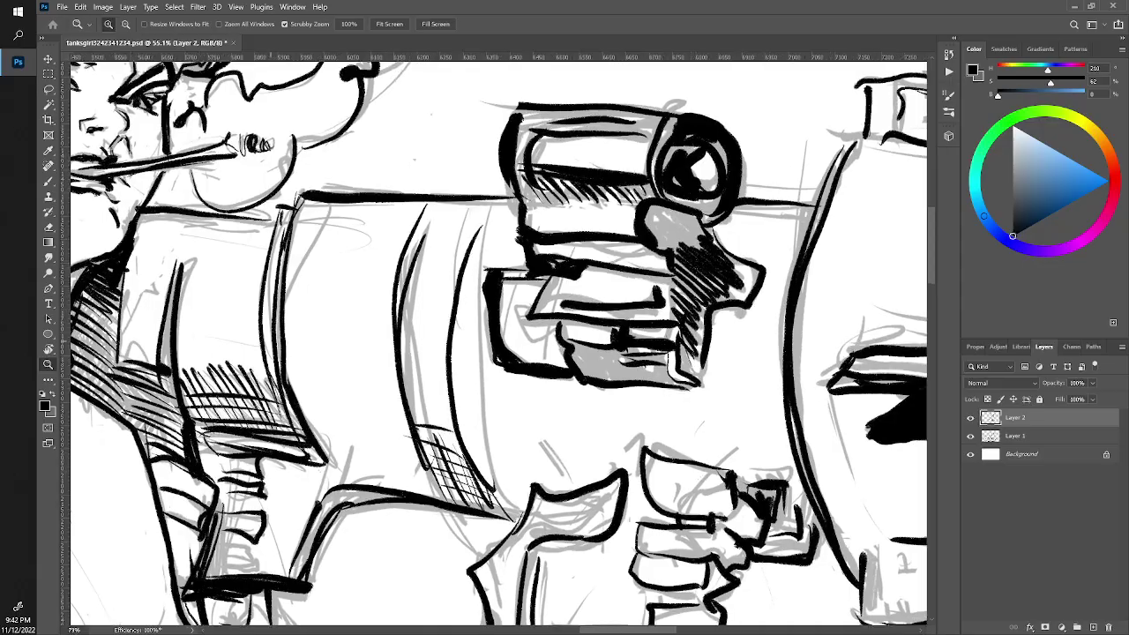
pyautogui.moveTo(263, 333)
pyautogui.mouseDown()
pyautogui.moveTo(282, 334)
pyautogui.moveTo(291, 362)
pyautogui.mouseUp()
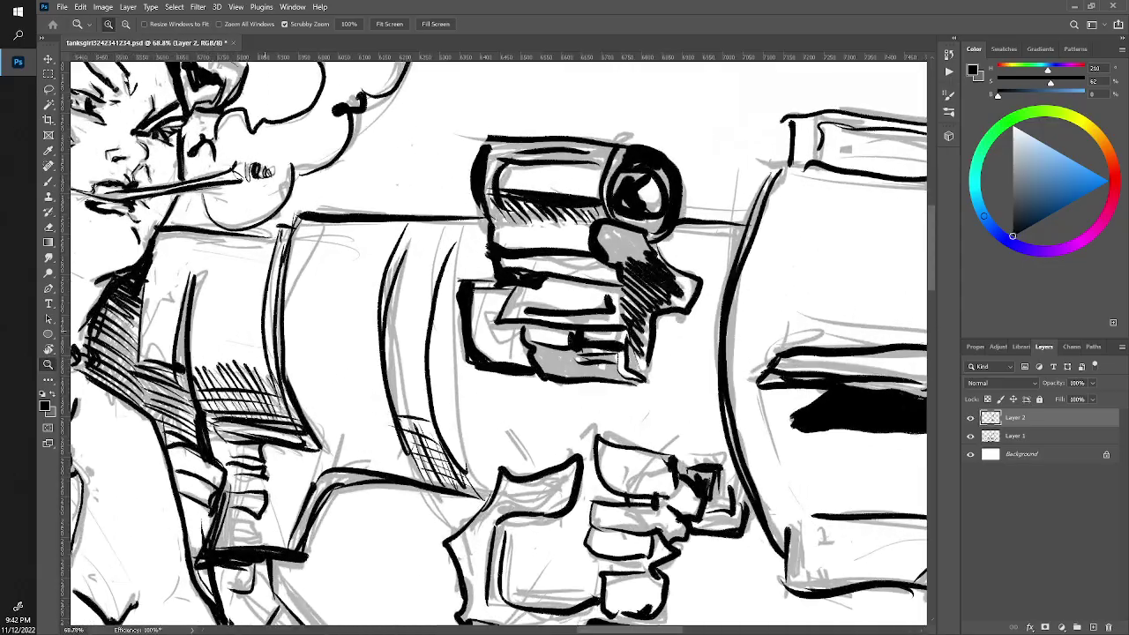
pyautogui.moveTo(605, 217); pyautogui.dragTo(494, 217)
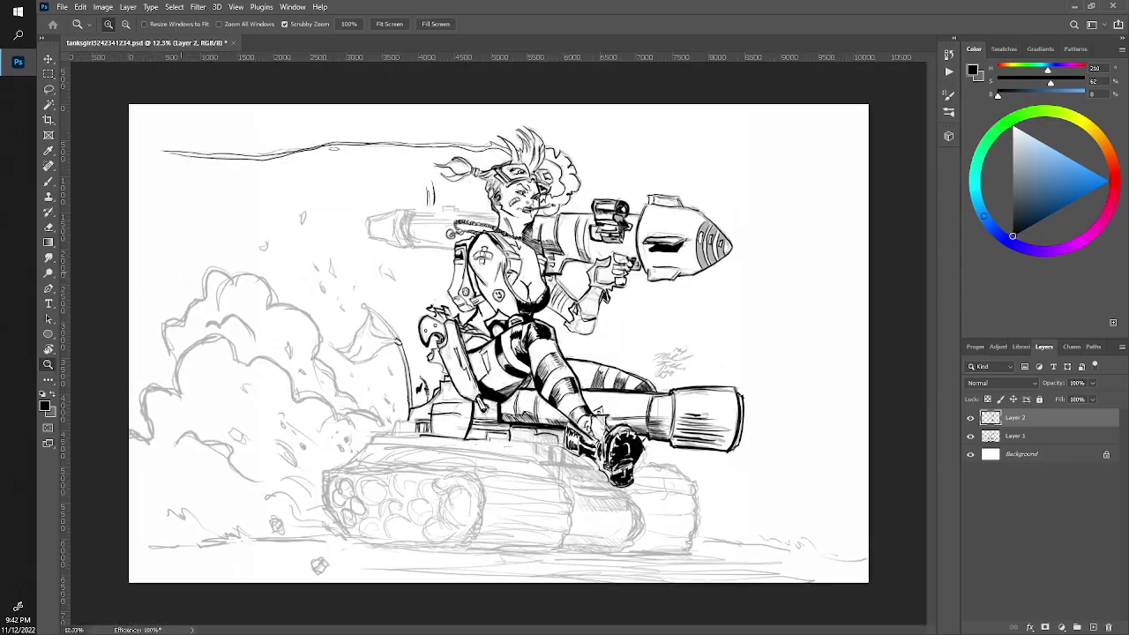
pyautogui.moveTo(264, 357); pyautogui.dragTo(352, 357)
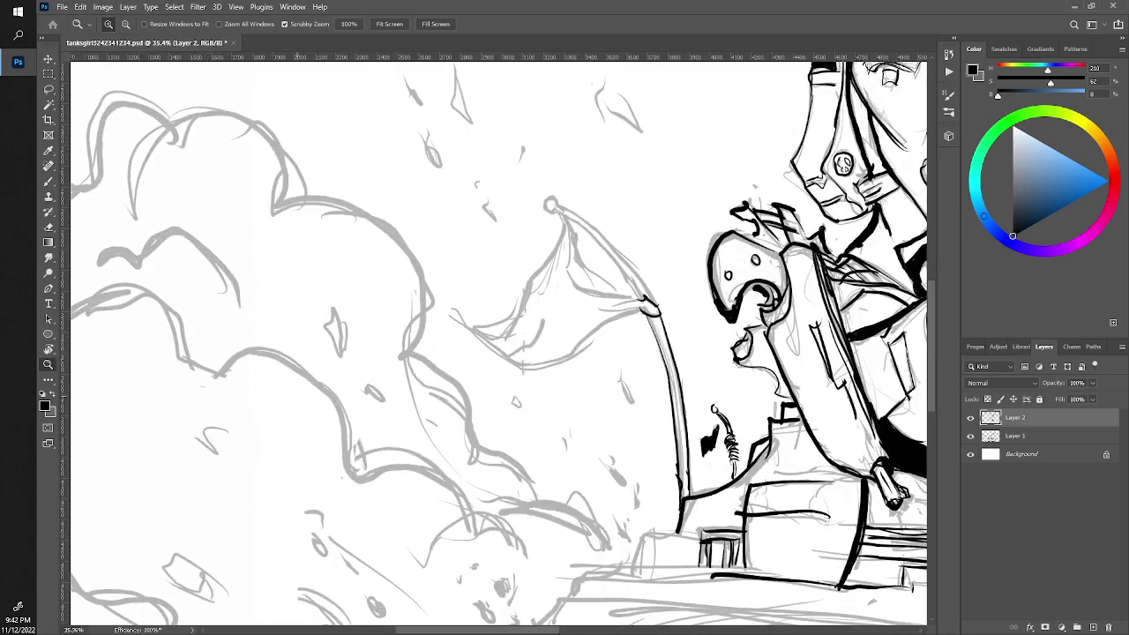
pyautogui.press('b')
pyautogui.moveTo(618, 176)
pyautogui.mouseDown()
pyautogui.moveTo(369, 193)
pyautogui.moveTo(210, 476)
pyautogui.moveTo(256, 519)
pyautogui.mouseUp()
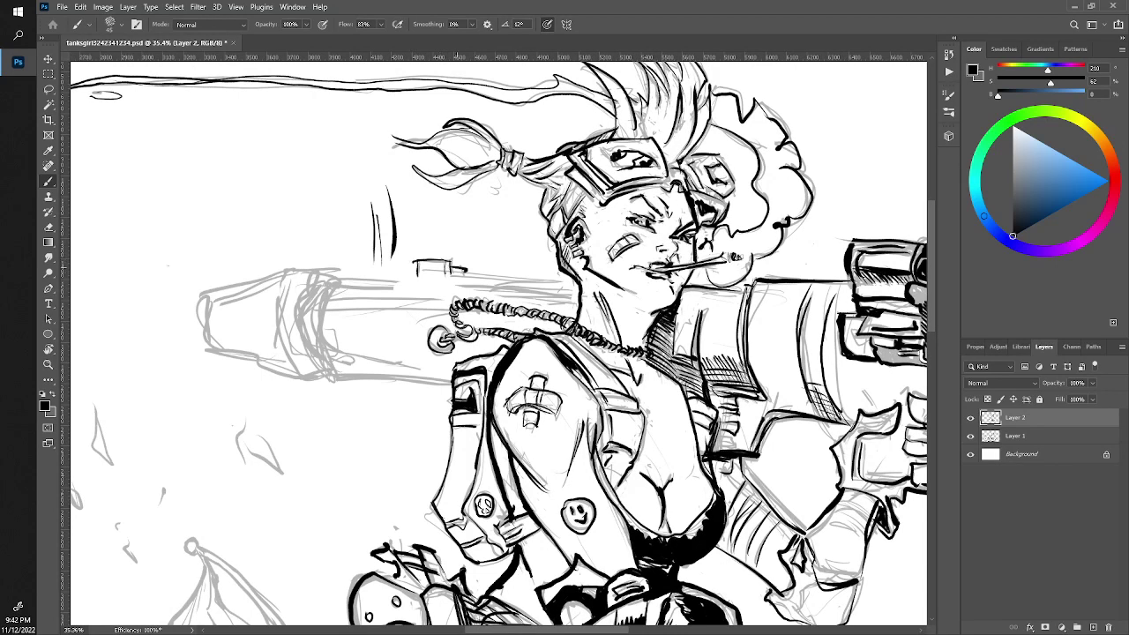
# Ink the launcher barrel's top line, redoing one stroke, and its curved rear end
pyautogui.moveTo(451, 282); pyautogui.dragTo(324, 280)
pyautogui.moveTo(459, 283); pyautogui.dragTo(575, 291)
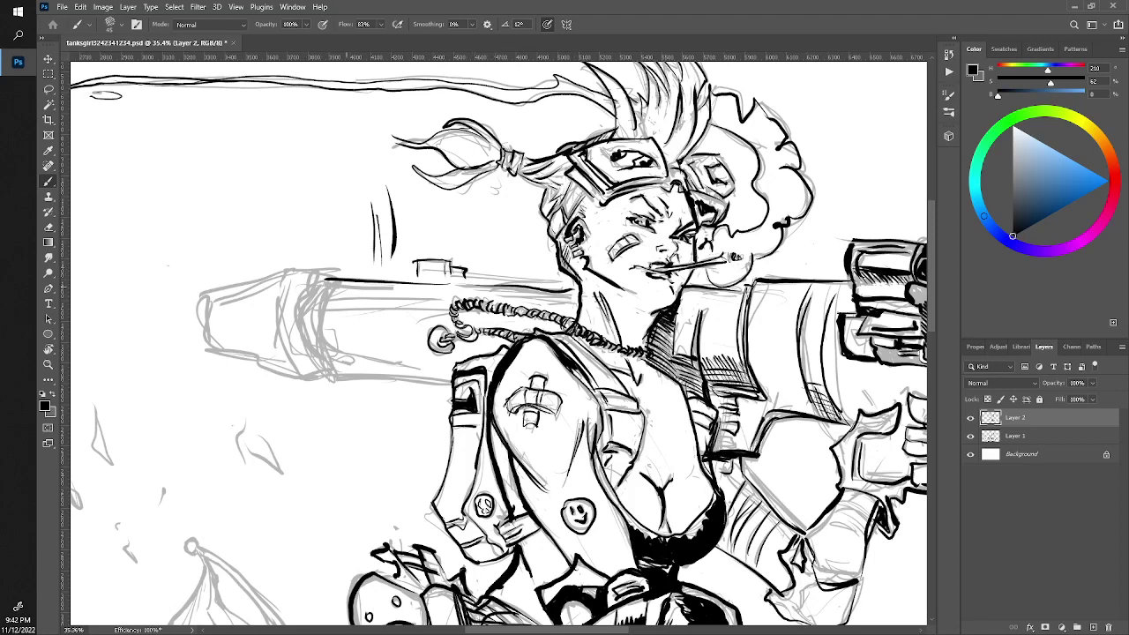
pyautogui.hotkey('ctrl', 'z')
pyautogui.moveTo(582, 291); pyautogui.dragTo(461, 280)
pyautogui.moveTo(309, 284); pyautogui.dragTo(320, 366)
pyautogui.moveTo(307, 287); pyautogui.dragTo(316, 362)
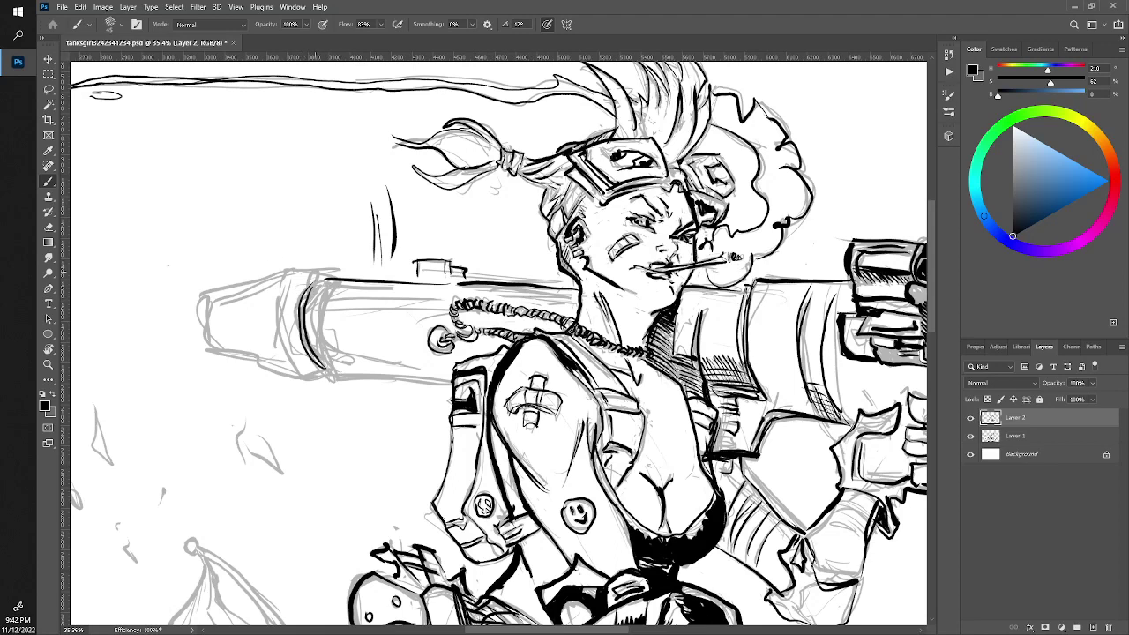
pyautogui.moveTo(291, 268)
pyautogui.mouseDown()
pyautogui.moveTo(279, 353)
pyautogui.moveTo(306, 381)
pyautogui.mouseUp()
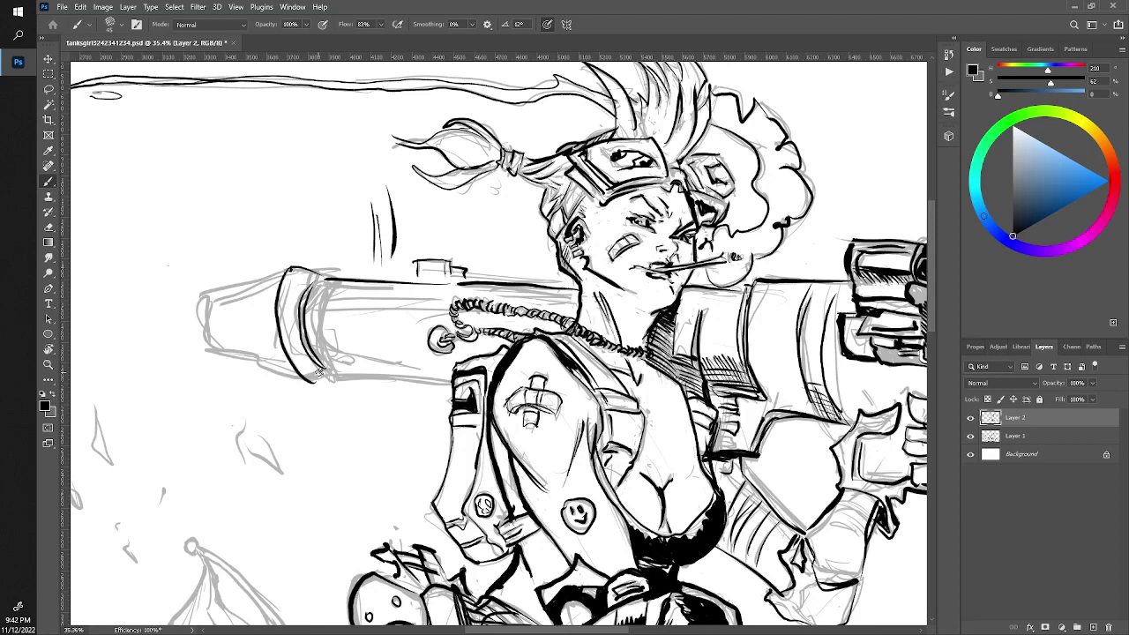
# Add the barrel tip edge, parallel upper lines and lower side, then erase a stray stroke
pyautogui.moveTo(283, 274)
pyautogui.mouseDown()
pyautogui.moveTo(204, 307)
pyautogui.moveTo(211, 347)
pyautogui.moveTo(305, 381)
pyautogui.moveTo(457, 381)
pyautogui.mouseUp()
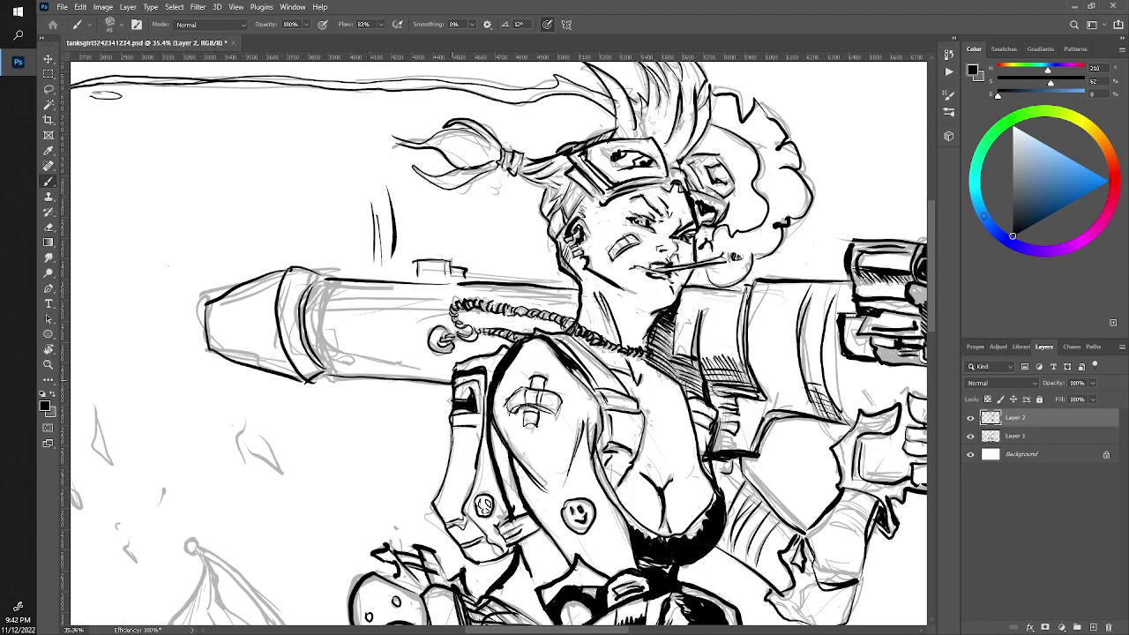
pyautogui.moveTo(441, 297); pyautogui.dragTo(323, 296)
pyautogui.moveTo(419, 305); pyautogui.dragTo(309, 303)
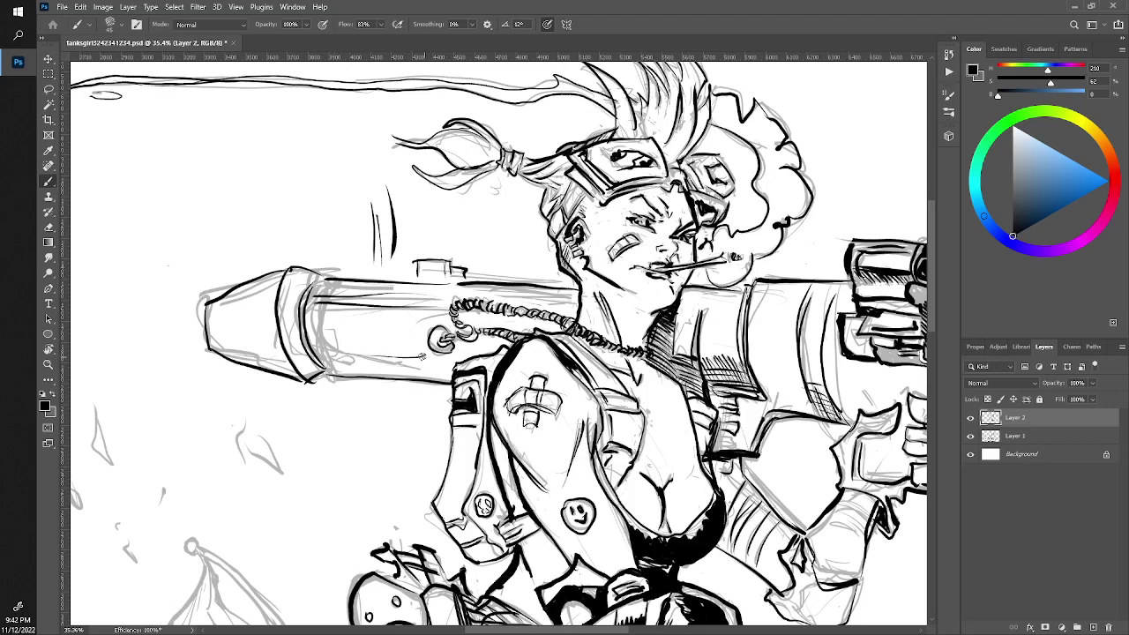
pyautogui.moveTo(422, 357); pyautogui.dragTo(315, 363)
pyautogui.press('e')
pyautogui.moveTo(376, 212)
pyautogui.mouseDown()
pyautogui.moveTo(371, 225)
pyautogui.moveTo(390, 221)
pyautogui.moveTo(394, 233)
pyautogui.mouseUp()
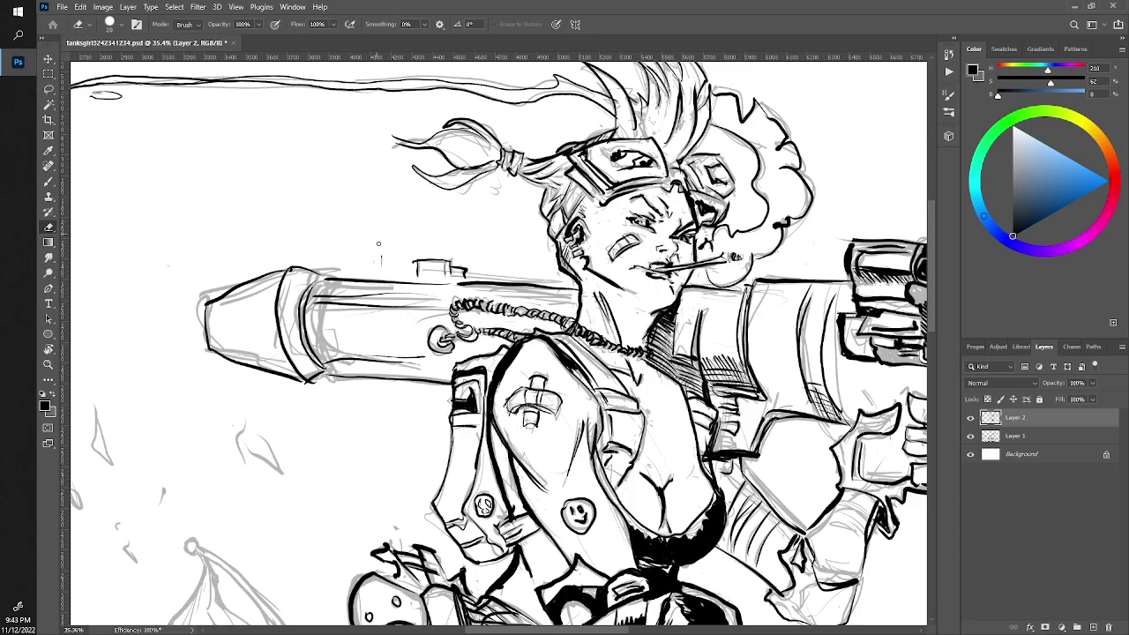
# Zoom into the girl's lower body, add a short black stroke at her base, then zoom out
pyautogui.press('z')
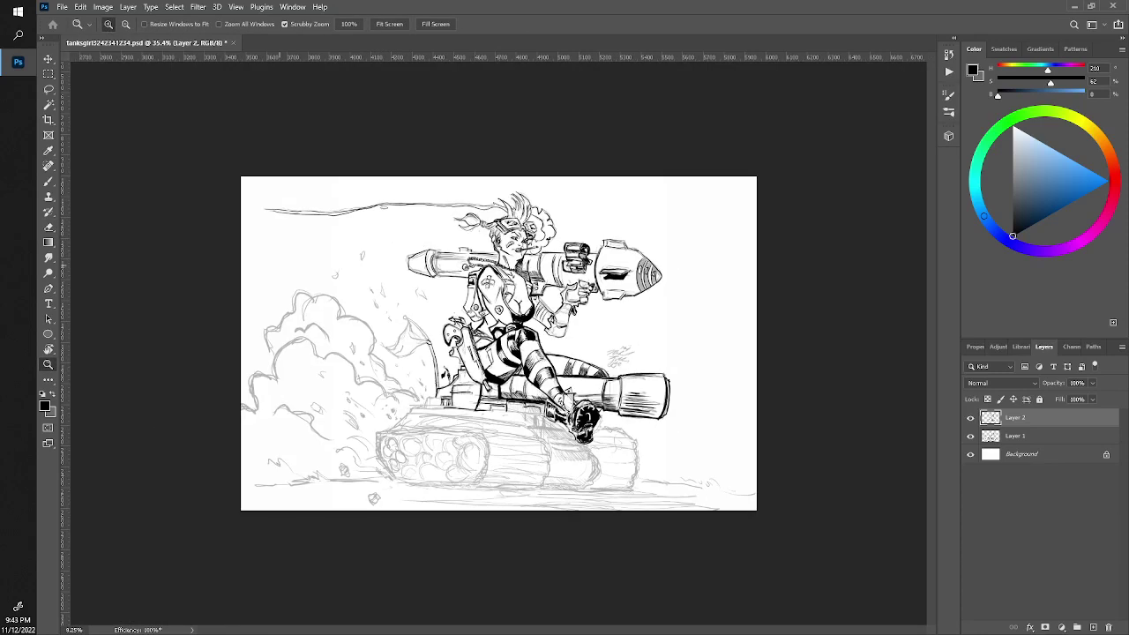
pyautogui.moveTo(494, 353); pyautogui.dragTo(371, 352)
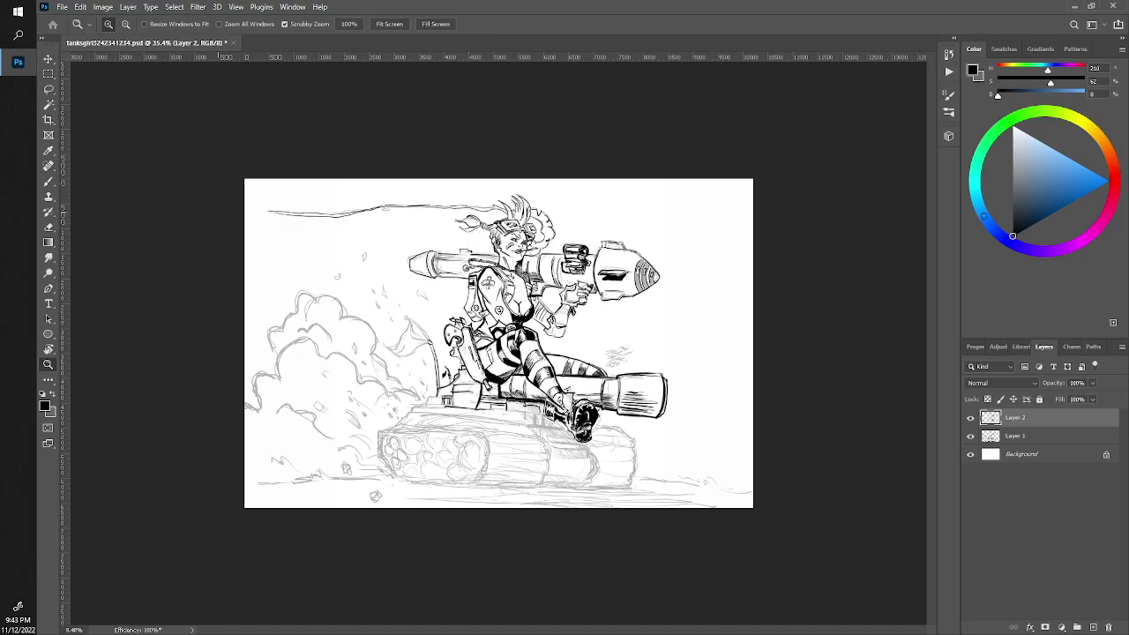
pyautogui.moveTo(497, 342); pyautogui.dragTo(547, 342)
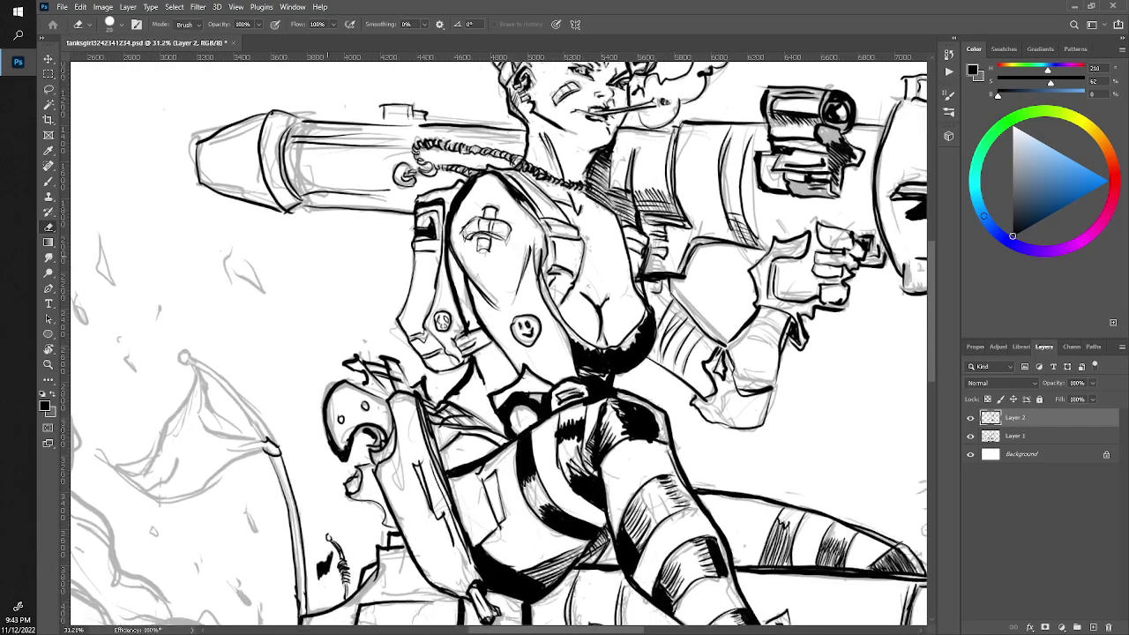
pyautogui.moveTo(466, 268); pyautogui.dragTo(355, 53)
pyautogui.press('e')
pyautogui.hscroll(2, 465, 268)
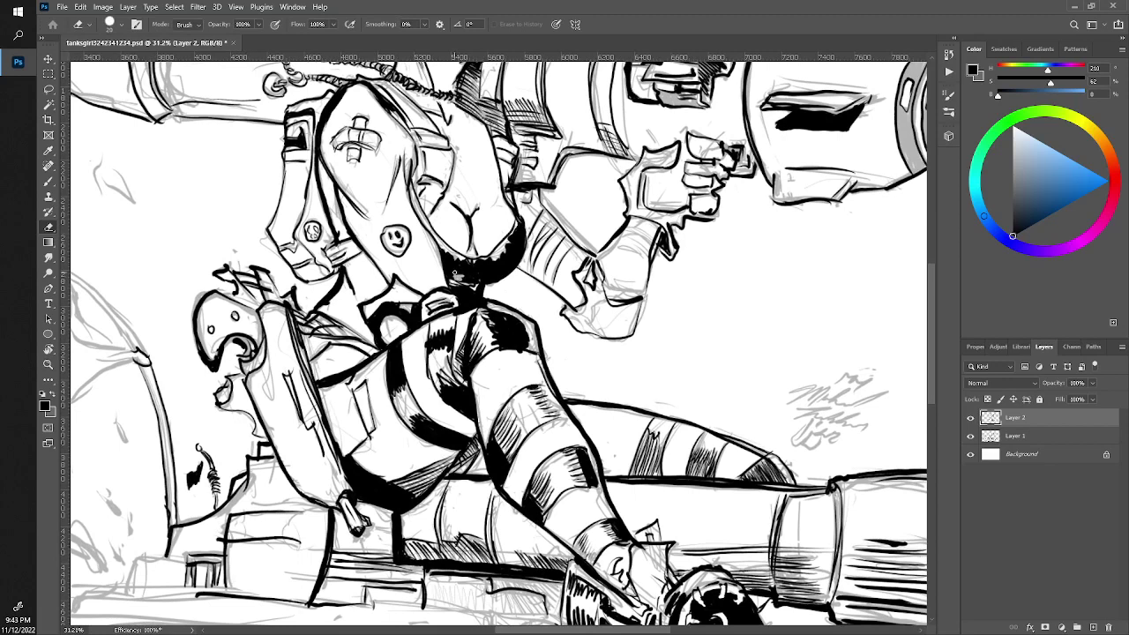
pyautogui.press('b')
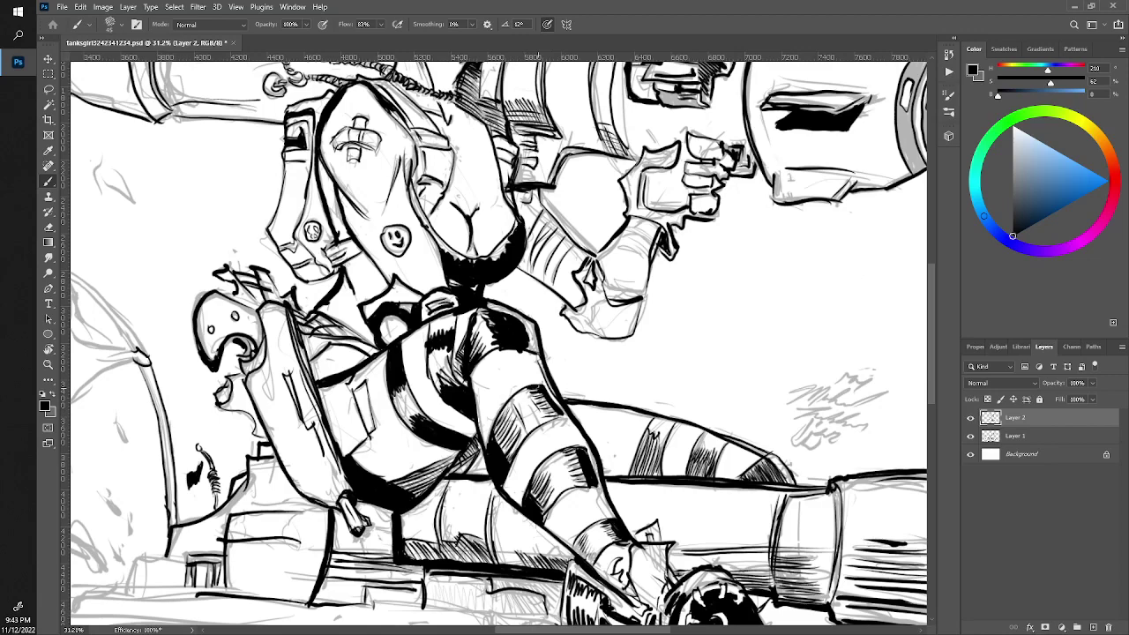
pyautogui.moveTo(367, 527); pyautogui.dragTo(393, 525)
pyautogui.press('z')
pyautogui.moveTo(287, 468); pyautogui.dragTo(251, 430)
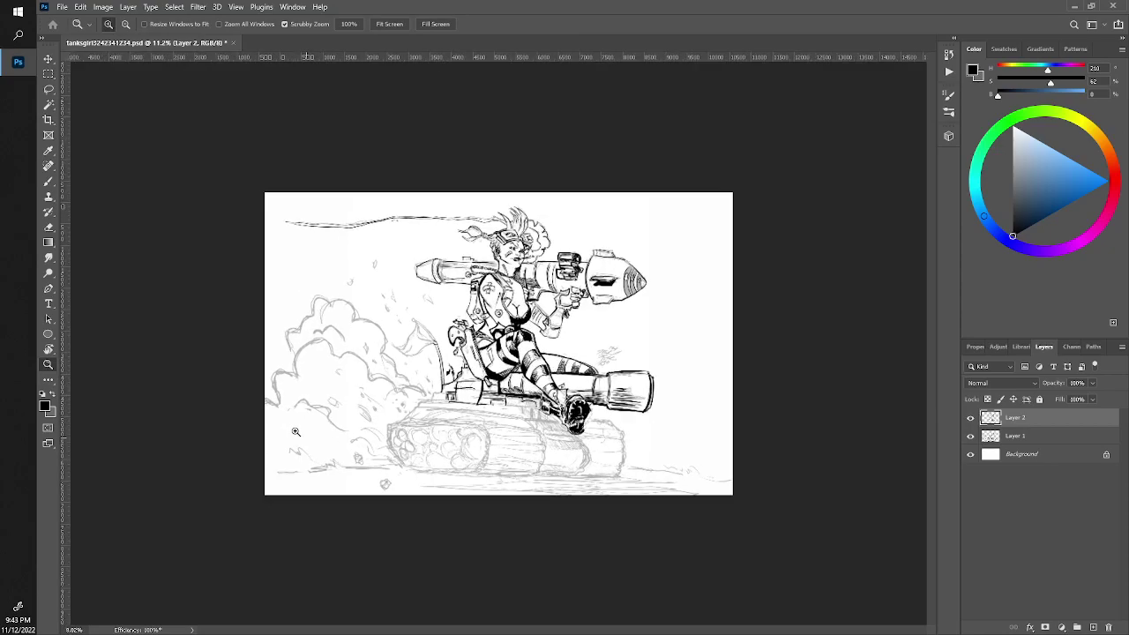
# Zoom in on the tank beneath the girl and switch back to the inking brush
pyautogui.moveTo(283, 431); pyautogui.dragTo(320, 457)
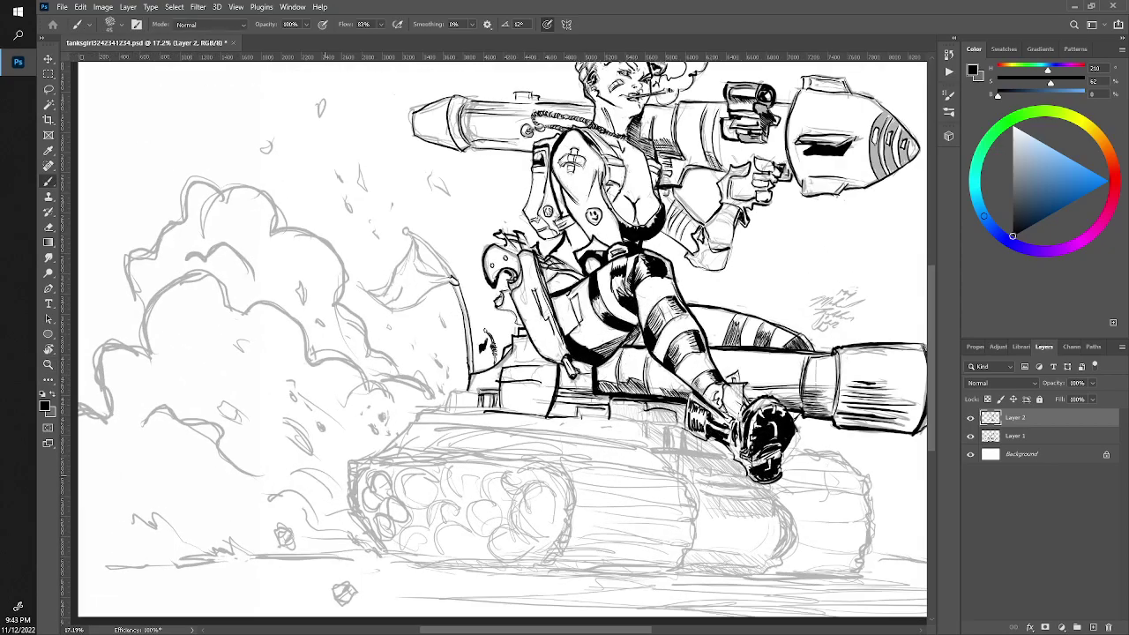
pyautogui.press('b')
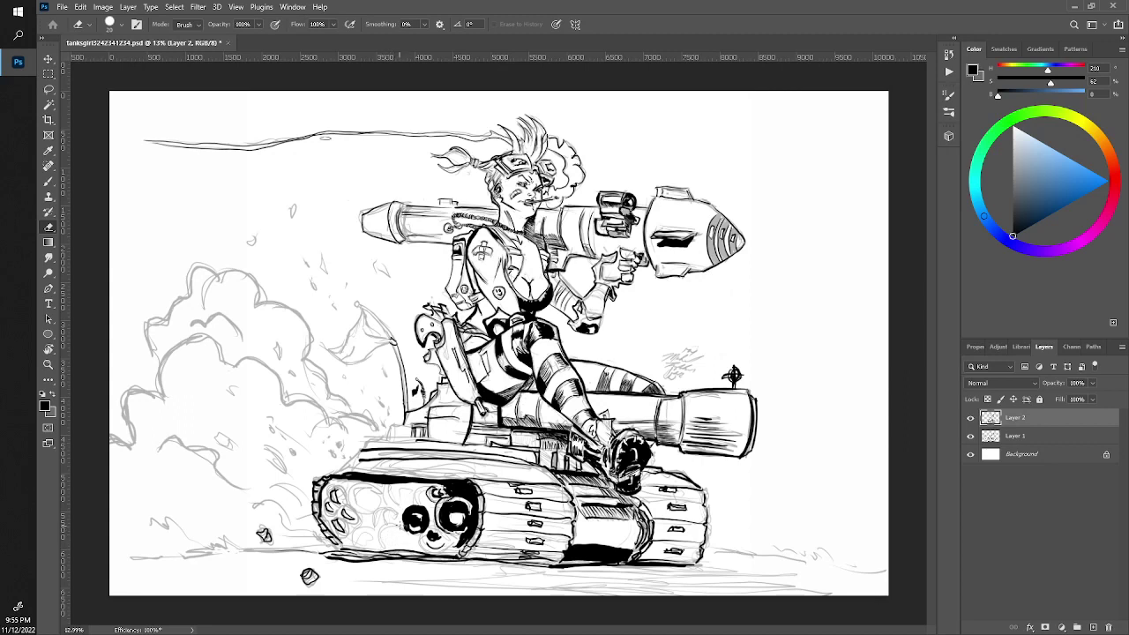
# Extend the panda wheel's left eye patch and fill the gaps around its head in black
pyautogui.press('b')
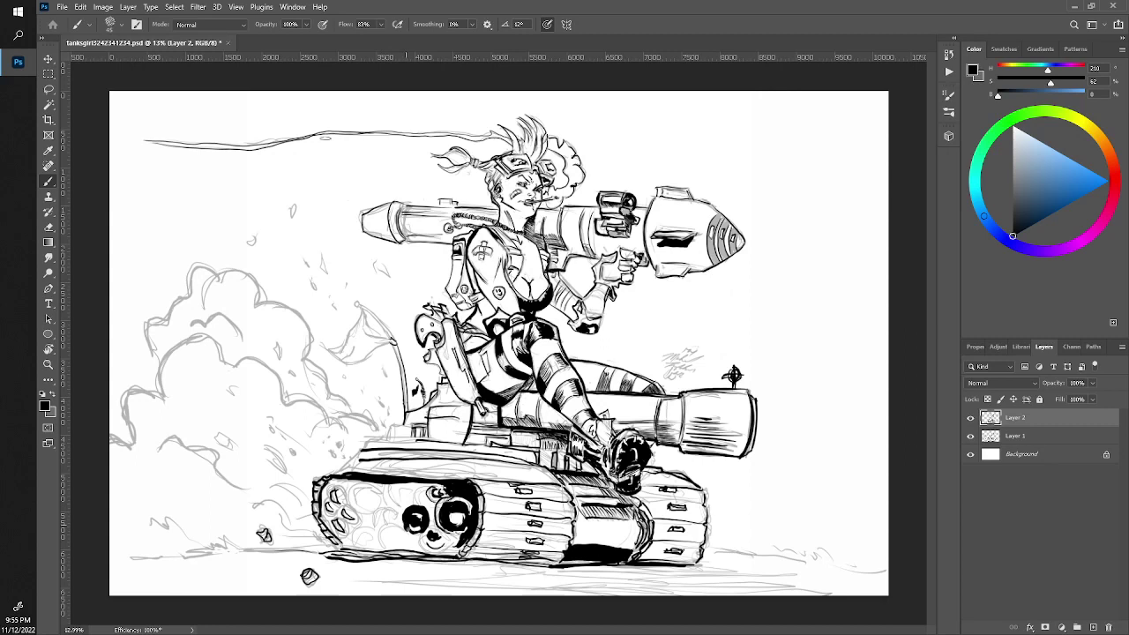
pyautogui.moveTo(399, 525)
pyautogui.mouseDown()
pyautogui.moveTo(397, 513)
pyautogui.moveTo(422, 536)
pyautogui.moveTo(402, 501)
pyautogui.moveTo(432, 511)
pyautogui.moveTo(424, 501)
pyautogui.moveTo(436, 521)
pyautogui.moveTo(434, 499)
pyautogui.moveTo(416, 497)
pyautogui.moveTo(436, 483)
pyautogui.mouseUp()
pyautogui.moveTo(429, 489); pyautogui.dragTo(439, 483)
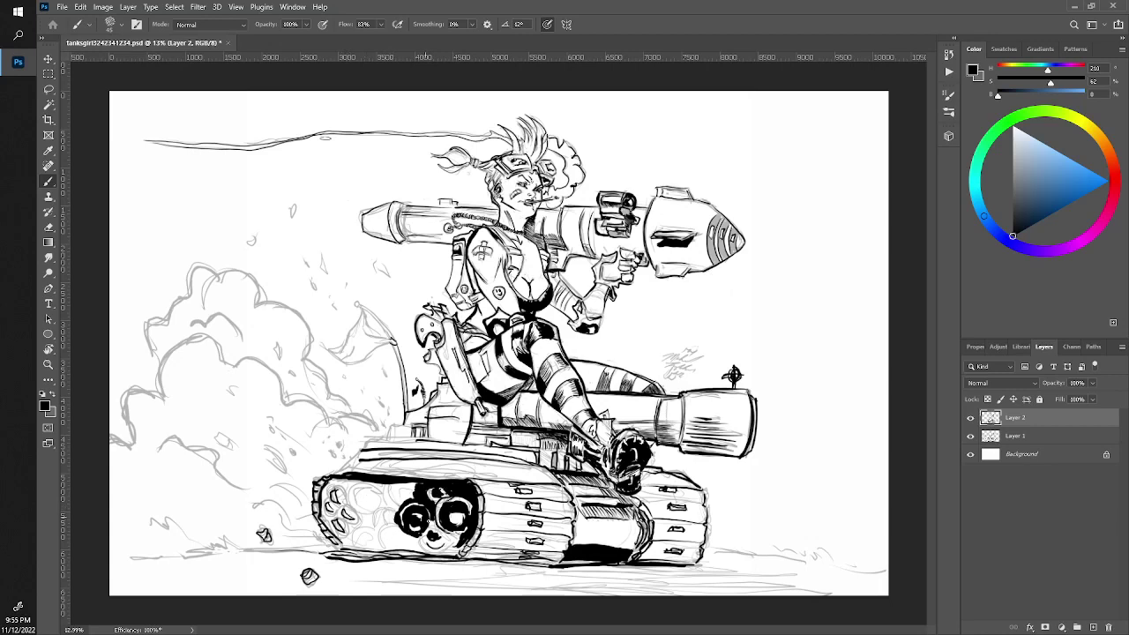
pyautogui.press('e')
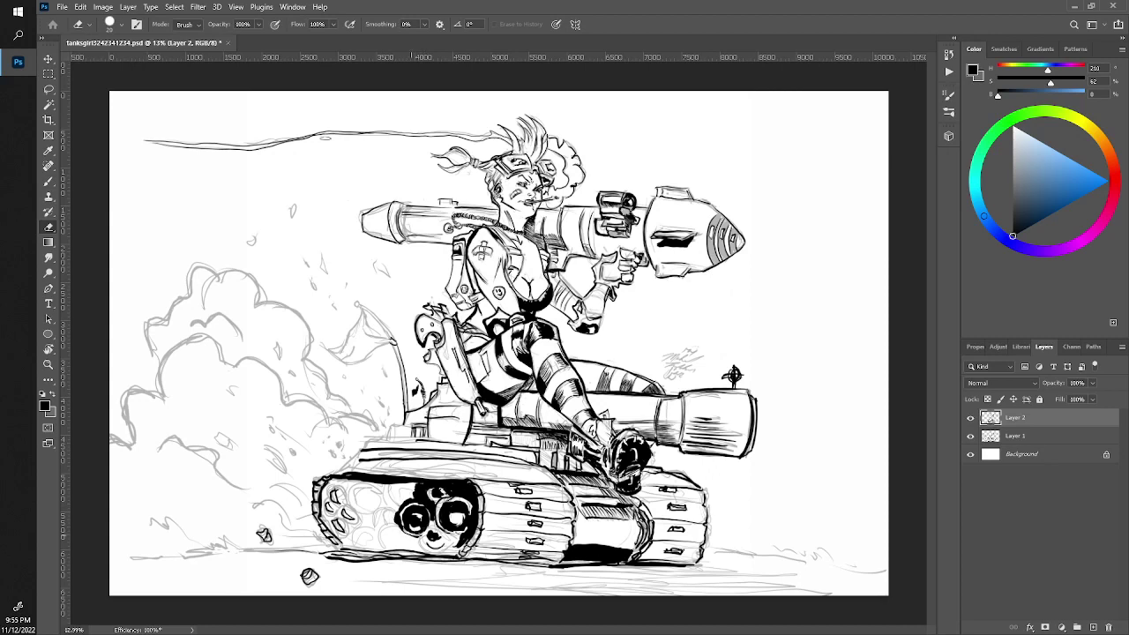
pyautogui.press('b')
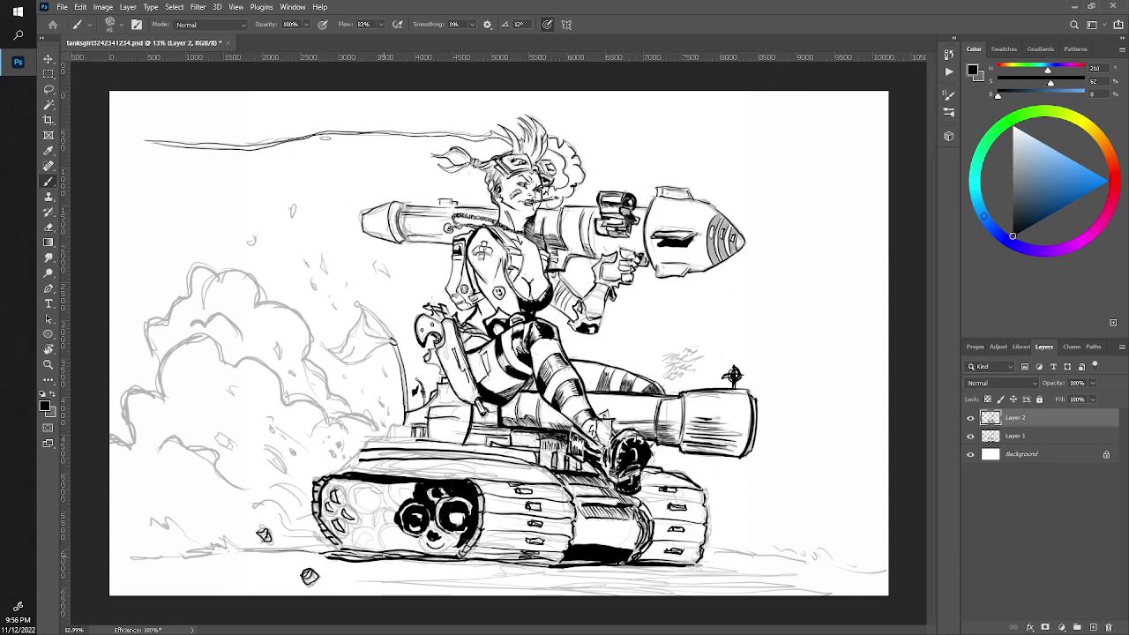
# Thicken the track's top and bottom edges and hatch its left end and the hull's upper-left
pyautogui.moveTo(415, 554)
pyautogui.mouseDown()
pyautogui.moveTo(464, 543)
pyautogui.moveTo(398, 552)
pyautogui.mouseUp()
pyautogui.moveTo(351, 550); pyautogui.dragTo(321, 498)
pyautogui.moveTo(326, 501)
pyautogui.mouseDown()
pyautogui.moveTo(323, 478)
pyautogui.moveTo(360, 481)
pyautogui.mouseUp()
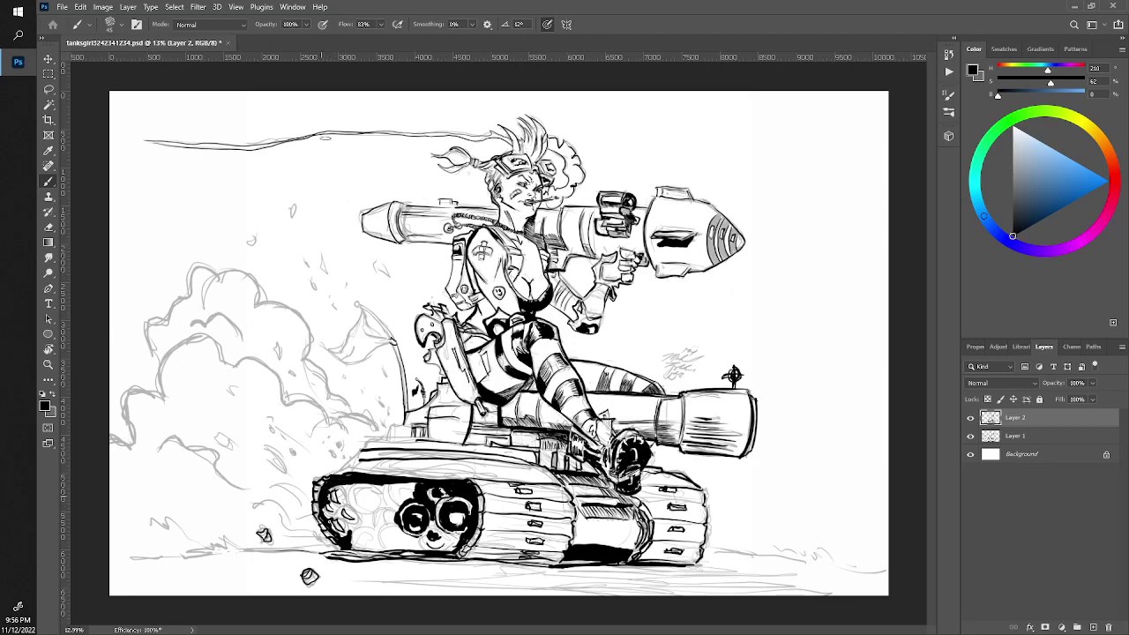
pyautogui.moveTo(338, 519); pyautogui.dragTo(329, 512)
pyautogui.moveTo(328, 480)
pyautogui.mouseDown()
pyautogui.moveTo(365, 470)
pyautogui.moveTo(494, 480)
pyautogui.mouseUp()
pyautogui.moveTo(342, 468)
pyautogui.mouseDown()
pyautogui.moveTo(361, 450)
pyautogui.moveTo(326, 478)
pyautogui.moveTo(361, 450)
pyautogui.moveTo(416, 438)
pyautogui.moveTo(392, 427)
pyautogui.moveTo(411, 425)
pyautogui.mouseUp()
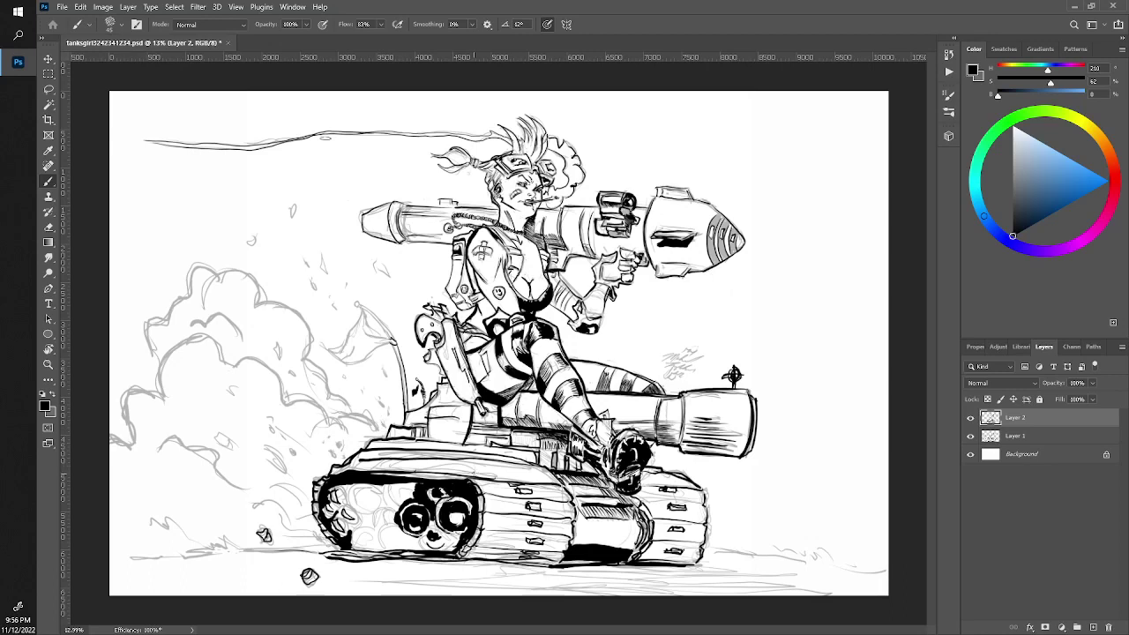
# Add hatching on the track under the panda face and along the lower-left track
pyautogui.moveTo(473, 469); pyautogui.dragTo(477, 471)
pyautogui.moveTo(441, 546)
pyautogui.mouseDown()
pyautogui.moveTo(452, 534)
pyautogui.moveTo(451, 544)
pyautogui.mouseUp()
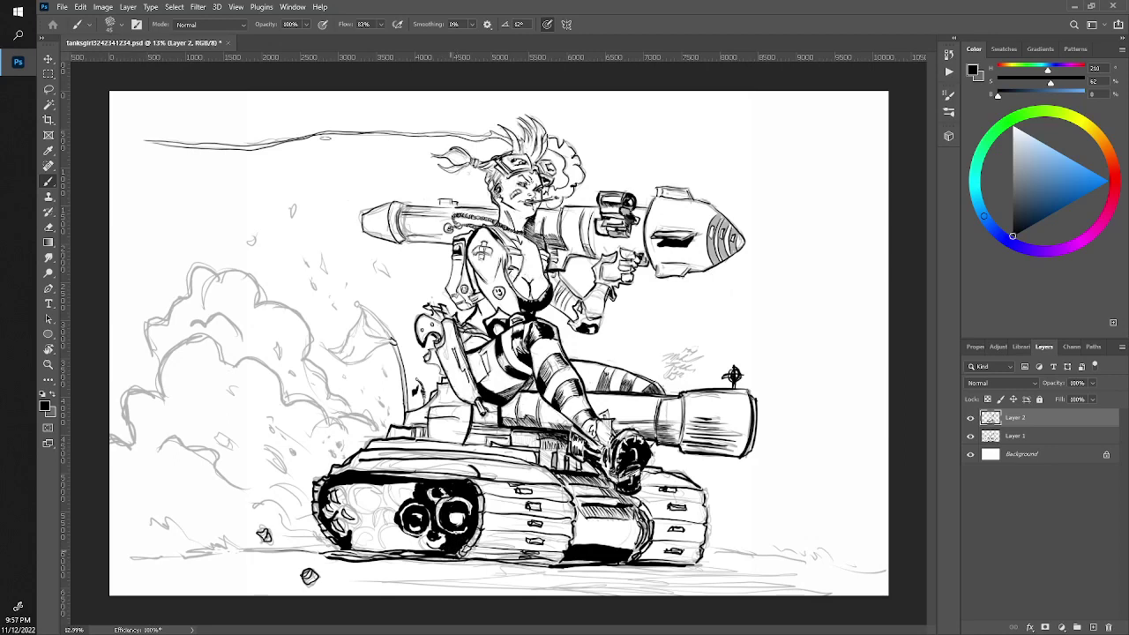
pyautogui.moveTo(437, 552); pyautogui.dragTo(419, 535)
pyautogui.moveTo(412, 547); pyautogui.dragTo(403, 541)
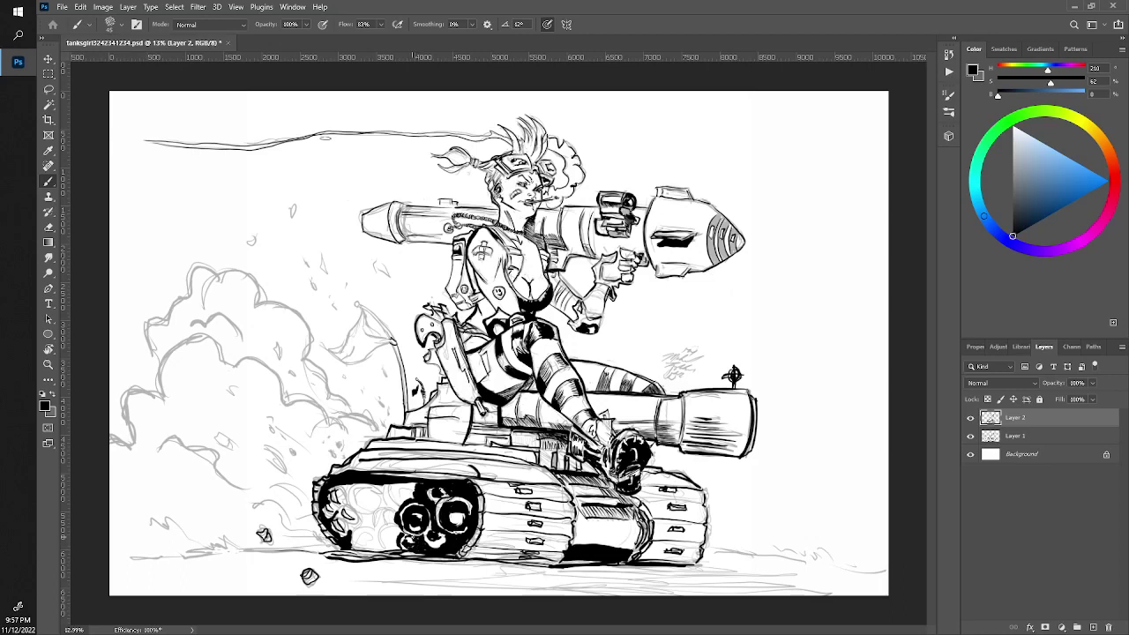
pyautogui.press('z')
pyautogui.moveTo(498, 345)
pyautogui.mouseDown()
pyautogui.moveTo(476, 346)
pyautogui.moveTo(529, 365)
pyautogui.mouseUp()
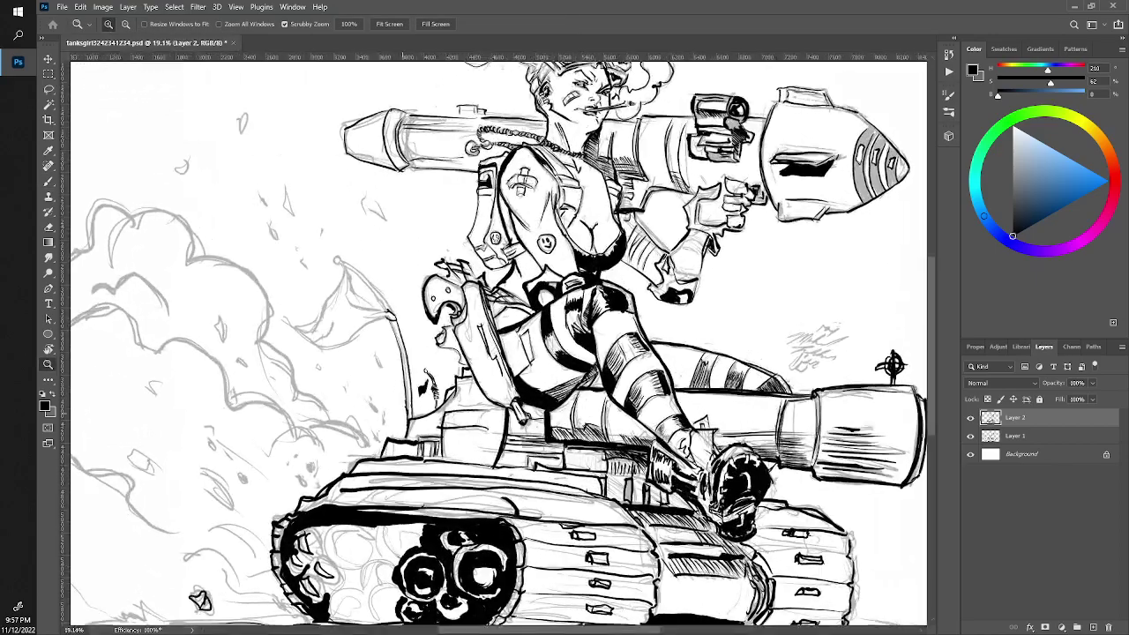
pyautogui.press('b')
pyautogui.moveTo(326, 524); pyautogui.dragTo(348, 374)
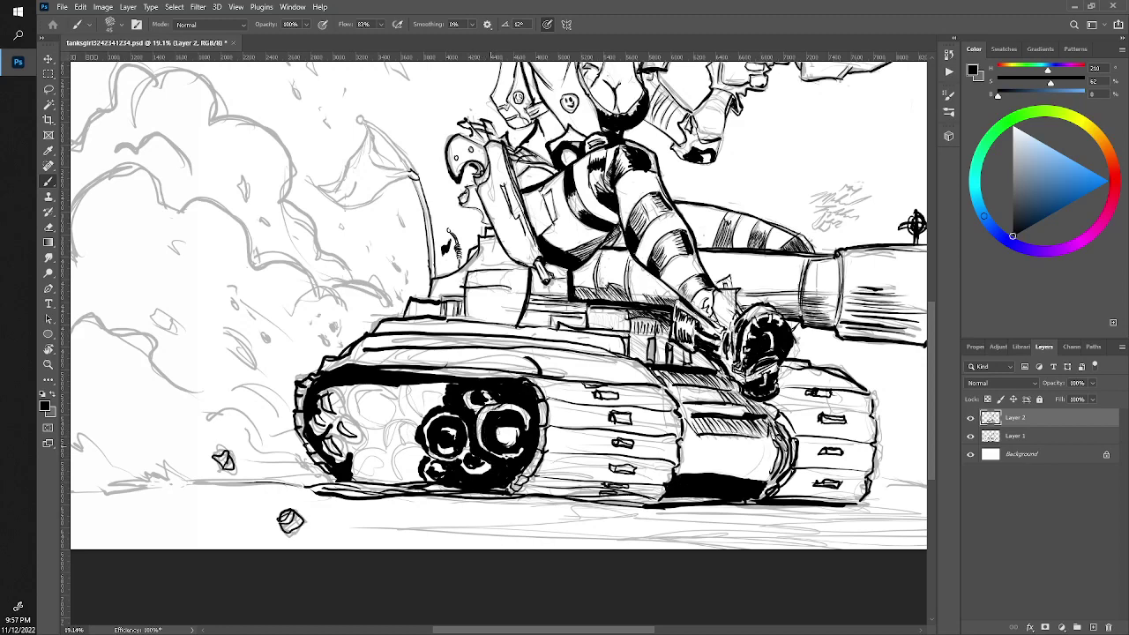
pyautogui.moveTo(490, 434); pyautogui.dragTo(501, 444)
pyautogui.press('e')
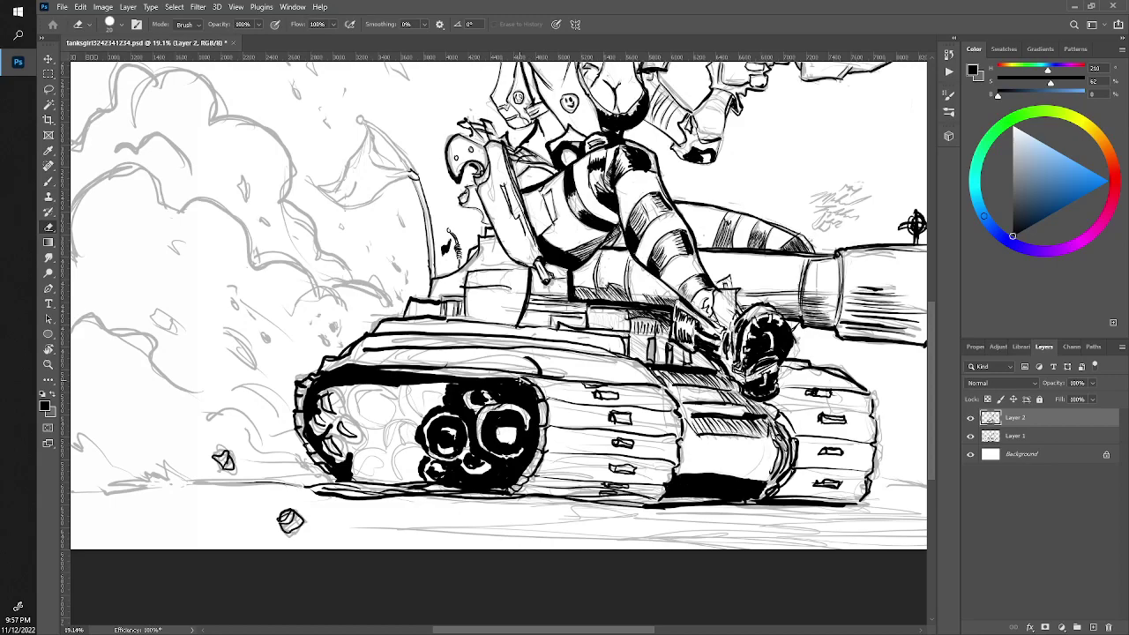
pyautogui.press('z')
pyautogui.moveTo(353, 320)
pyautogui.mouseDown()
pyautogui.moveTo(348, 285)
pyautogui.moveTo(414, 286)
pyautogui.mouseUp()
pyautogui.press('e')
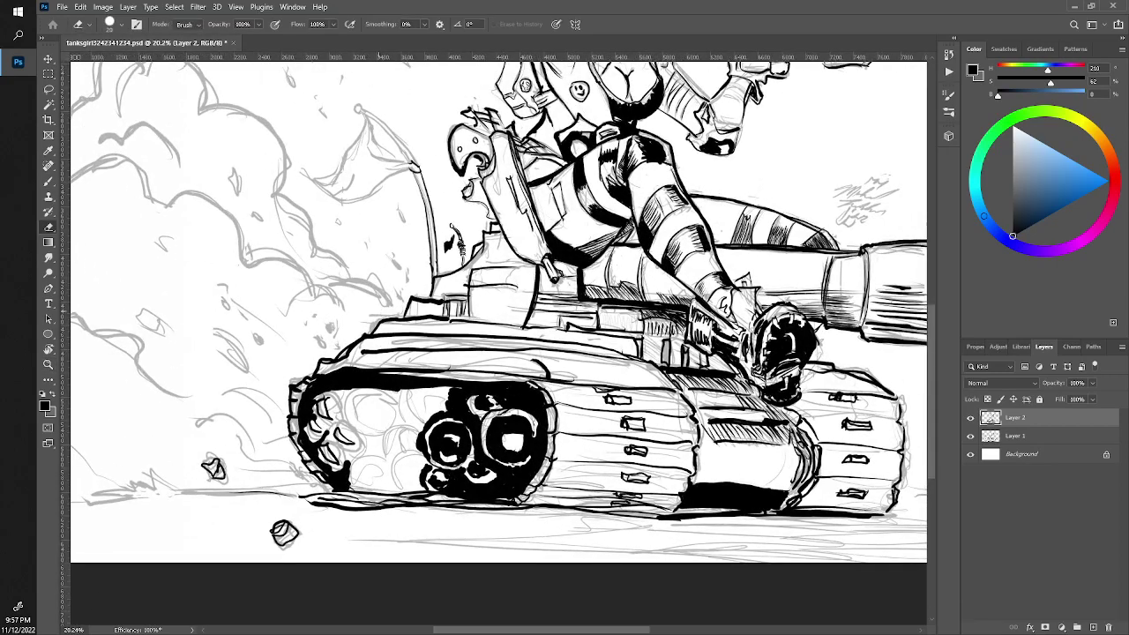
pyautogui.press('b')
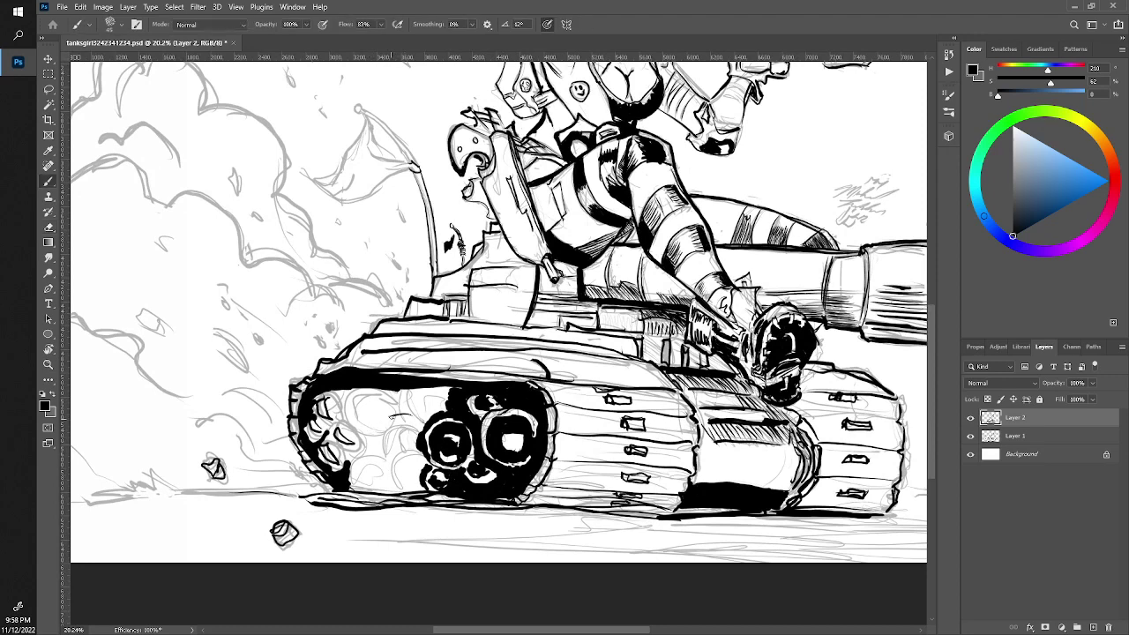
# Outline the left track's road wheels, including a small filled wheel, and ink the surrounding gaps black
pyautogui.moveTo(388, 413)
pyautogui.mouseDown()
pyautogui.moveTo(414, 457)
pyautogui.moveTo(422, 438)
pyautogui.moveTo(388, 457)
pyautogui.moveTo(422, 449)
pyautogui.moveTo(398, 443)
pyautogui.moveTo(413, 420)
pyautogui.moveTo(402, 427)
pyautogui.moveTo(411, 450)
pyautogui.moveTo(386, 445)
pyautogui.moveTo(414, 446)
pyautogui.moveTo(420, 427)
pyautogui.moveTo(401, 422)
pyautogui.moveTo(386, 438)
pyautogui.mouseUp()
pyautogui.click(405, 426)
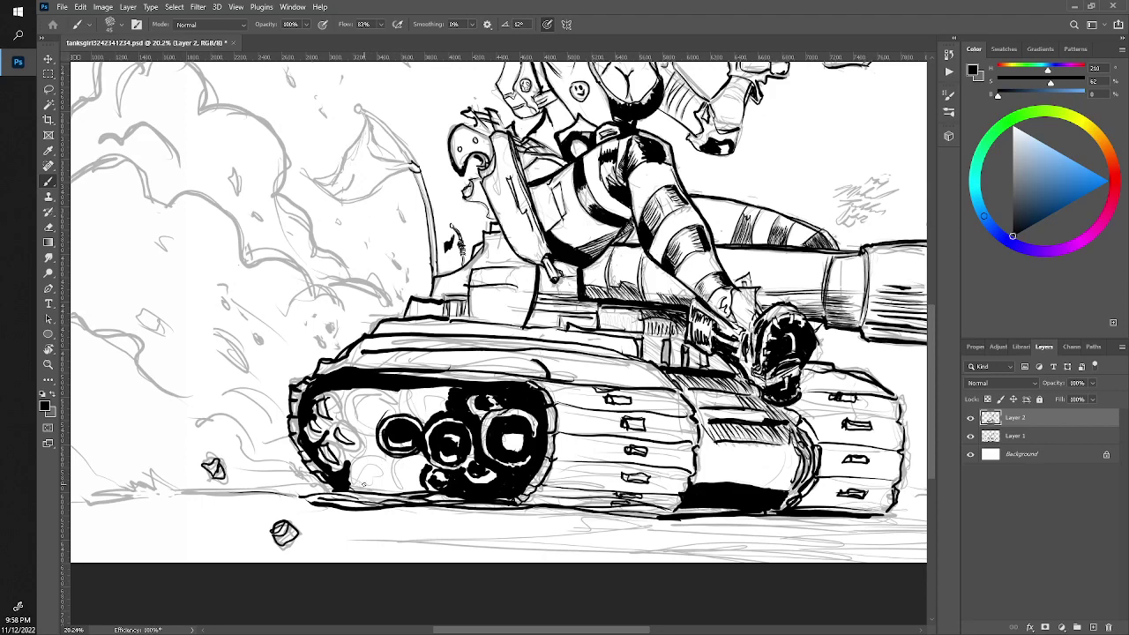
pyautogui.moveTo(393, 461)
pyautogui.mouseDown()
pyautogui.moveTo(349, 455)
pyautogui.moveTo(361, 490)
pyautogui.moveTo(396, 493)
pyautogui.moveTo(396, 464)
pyautogui.moveTo(399, 490)
pyautogui.moveTo(413, 492)
pyautogui.mouseUp()
pyautogui.moveTo(414, 485)
pyautogui.mouseDown()
pyautogui.moveTo(399, 490)
pyautogui.moveTo(419, 456)
pyautogui.moveTo(402, 487)
pyautogui.mouseUp()
pyautogui.moveTo(420, 478)
pyautogui.mouseDown()
pyautogui.moveTo(411, 487)
pyautogui.moveTo(417, 463)
pyautogui.mouseUp()
pyautogui.moveTo(427, 453); pyautogui.dragTo(418, 464)
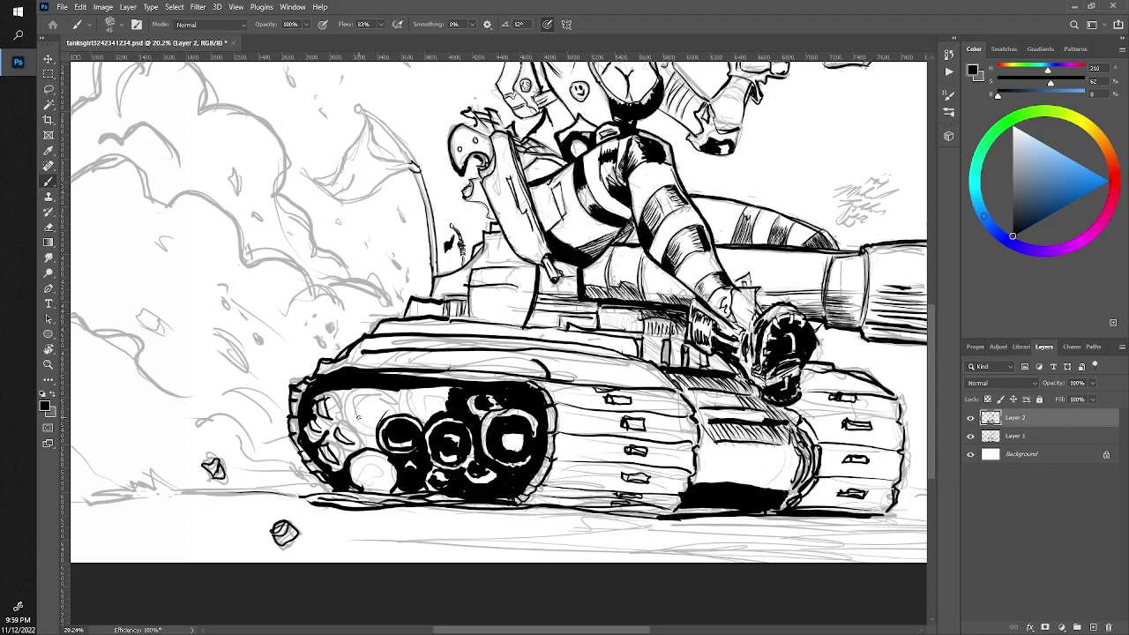
pyautogui.moveTo(376, 417)
pyautogui.mouseDown()
pyautogui.moveTo(355, 402)
pyautogui.moveTo(377, 420)
pyautogui.moveTo(342, 414)
pyautogui.moveTo(360, 444)
pyautogui.moveTo(374, 444)
pyautogui.moveTo(361, 432)
pyautogui.moveTo(380, 447)
pyautogui.moveTo(362, 441)
pyautogui.moveTo(377, 395)
pyautogui.moveTo(457, 388)
pyautogui.mouseUp()
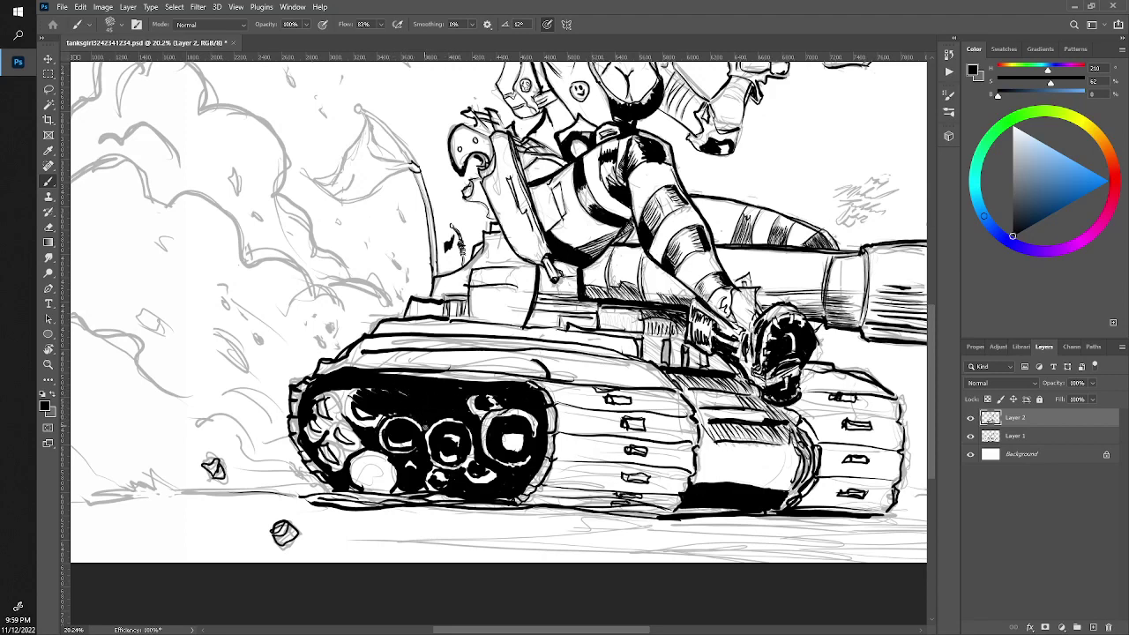
pyautogui.moveTo(409, 388)
pyautogui.mouseDown()
pyautogui.moveTo(351, 395)
pyautogui.moveTo(347, 419)
pyautogui.moveTo(371, 425)
pyautogui.moveTo(381, 416)
pyautogui.moveTo(333, 419)
pyautogui.moveTo(341, 391)
pyautogui.moveTo(346, 414)
pyautogui.moveTo(317, 395)
pyautogui.moveTo(314, 416)
pyautogui.moveTo(328, 428)
pyautogui.moveTo(346, 421)
pyautogui.moveTo(363, 452)
pyautogui.moveTo(327, 427)
pyautogui.moveTo(351, 452)
pyautogui.moveTo(337, 456)
pyautogui.moveTo(353, 461)
pyautogui.moveTo(330, 453)
pyautogui.mouseUp()
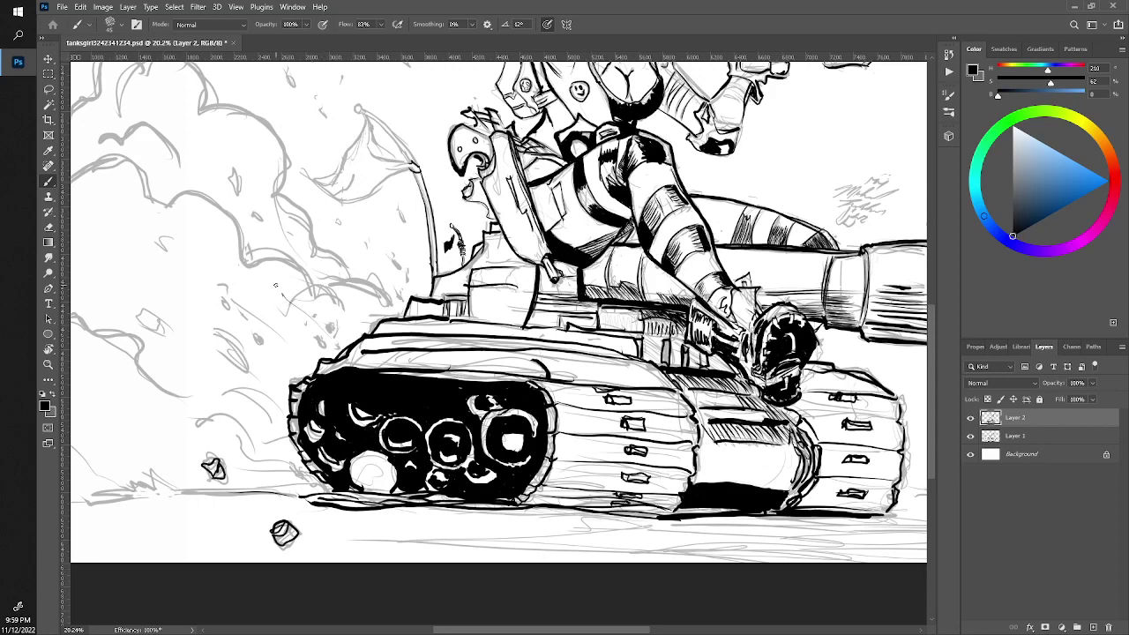
# Patch white gaps in the left track's black fill and erase one small stray black patch
pyautogui.press('z')
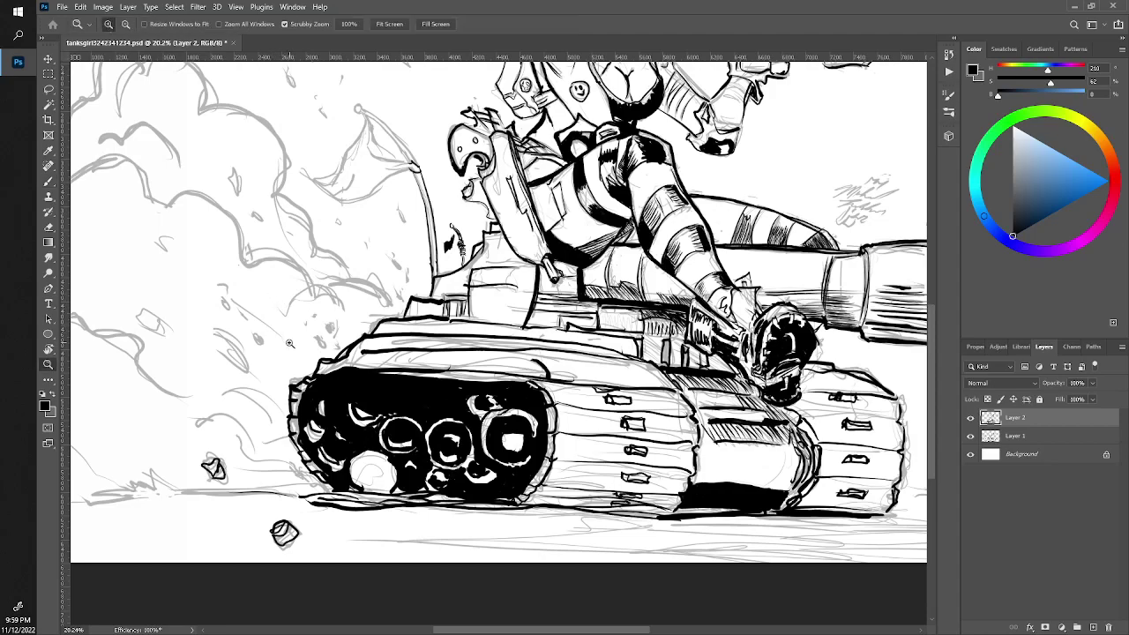
pyautogui.moveTo(273, 294)
pyautogui.mouseDown()
pyautogui.moveTo(251, 311)
pyautogui.moveTo(261, 322)
pyautogui.mouseUp()
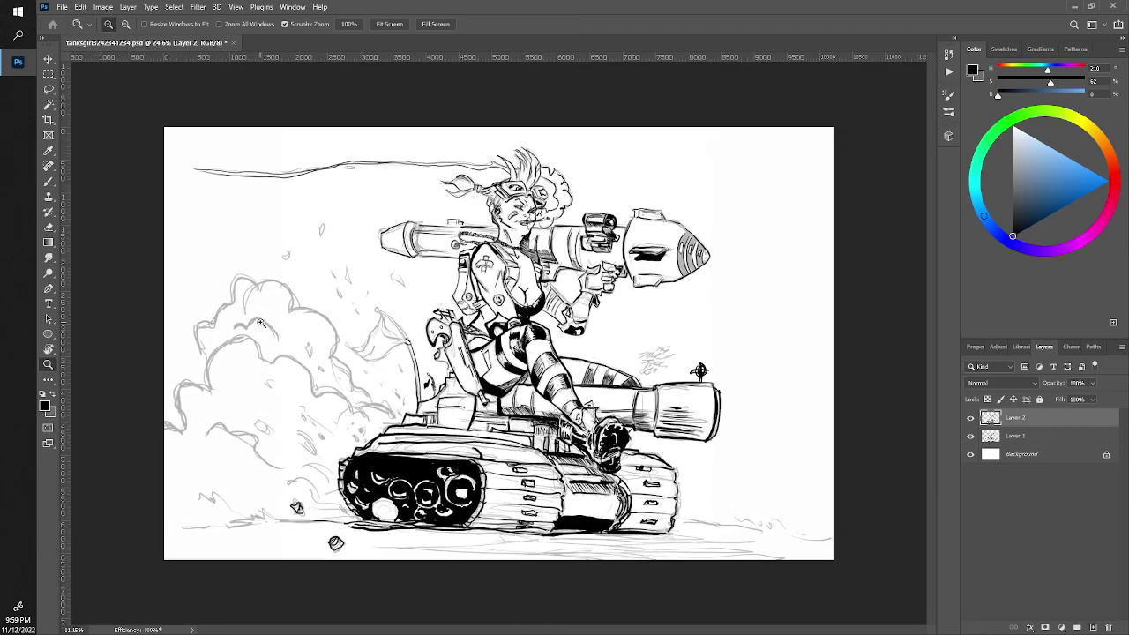
pyautogui.moveTo(261, 323); pyautogui.dragTo(273, 336)
pyautogui.press('b')
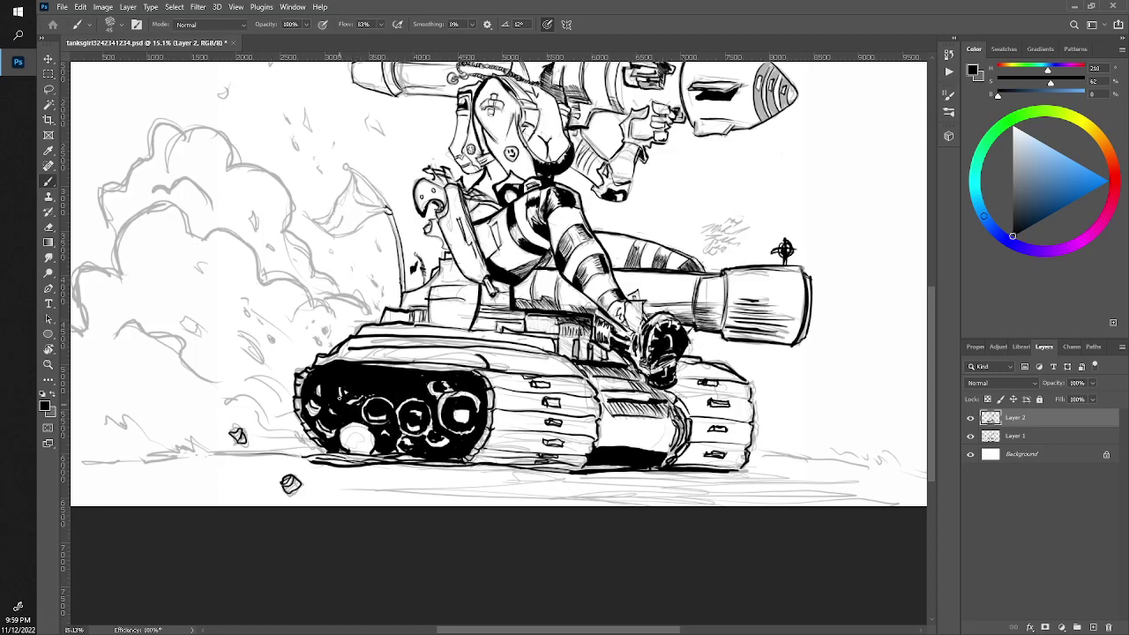
pyautogui.moveTo(339, 388); pyautogui.dragTo(342, 392)
pyautogui.press('e')
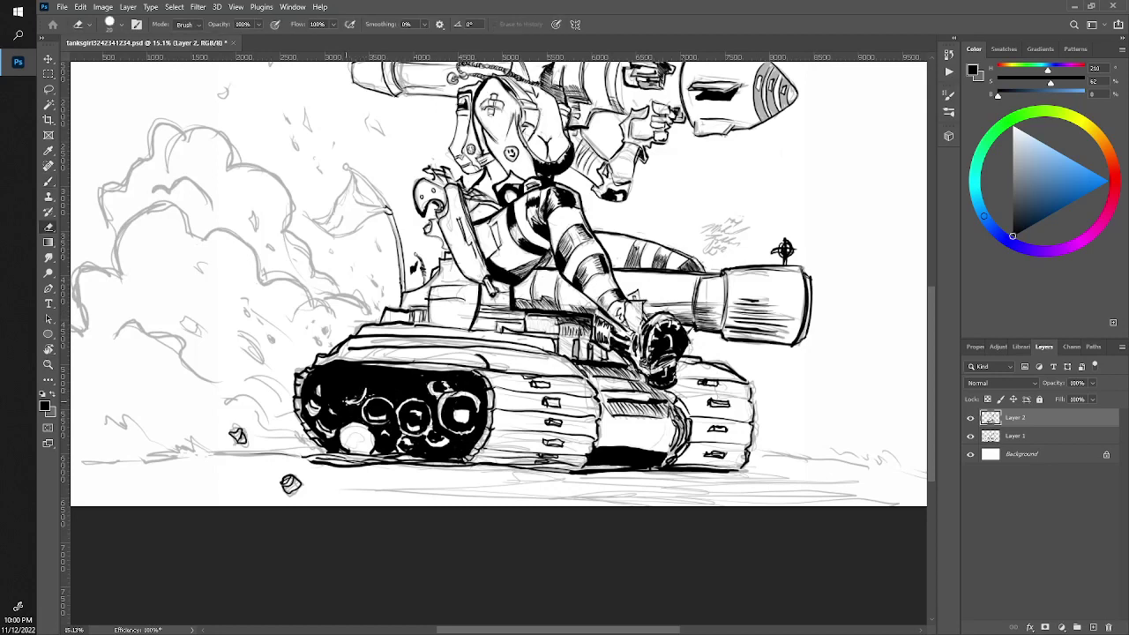
pyautogui.moveTo(362, 394)
pyautogui.mouseDown()
pyautogui.moveTo(330, 414)
pyautogui.moveTo(344, 413)
pyautogui.mouseUp()
pyautogui.press('b')
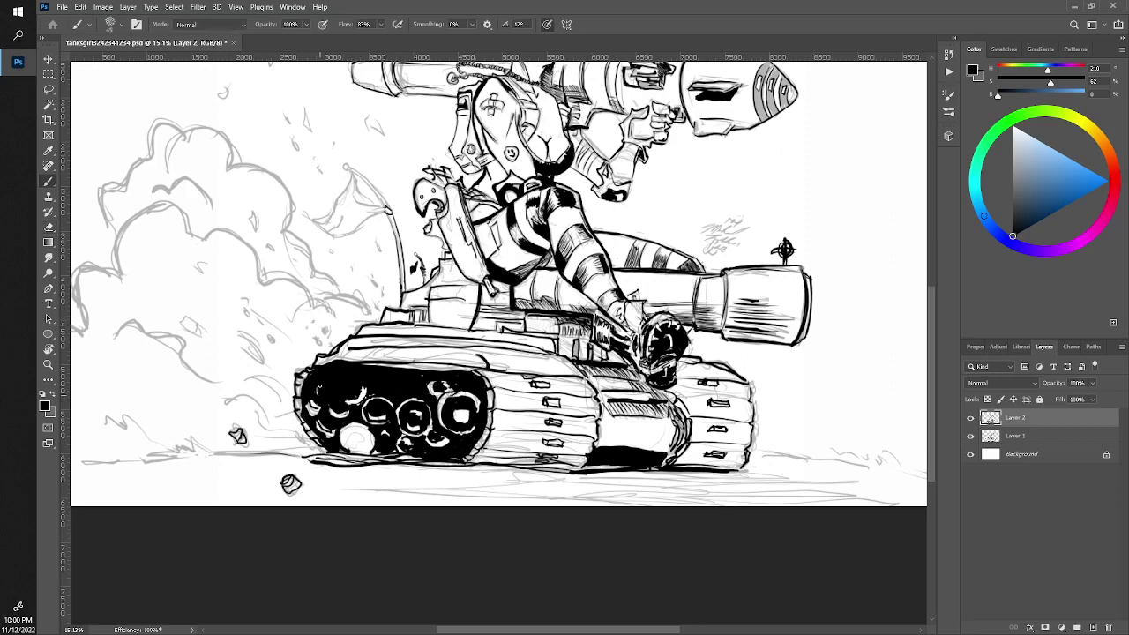
pyautogui.moveTo(317, 406); pyautogui.dragTo(324, 431)
# Darken the inside of a wheel and fill small tread patches around the lower wheels
pyautogui.press('z')
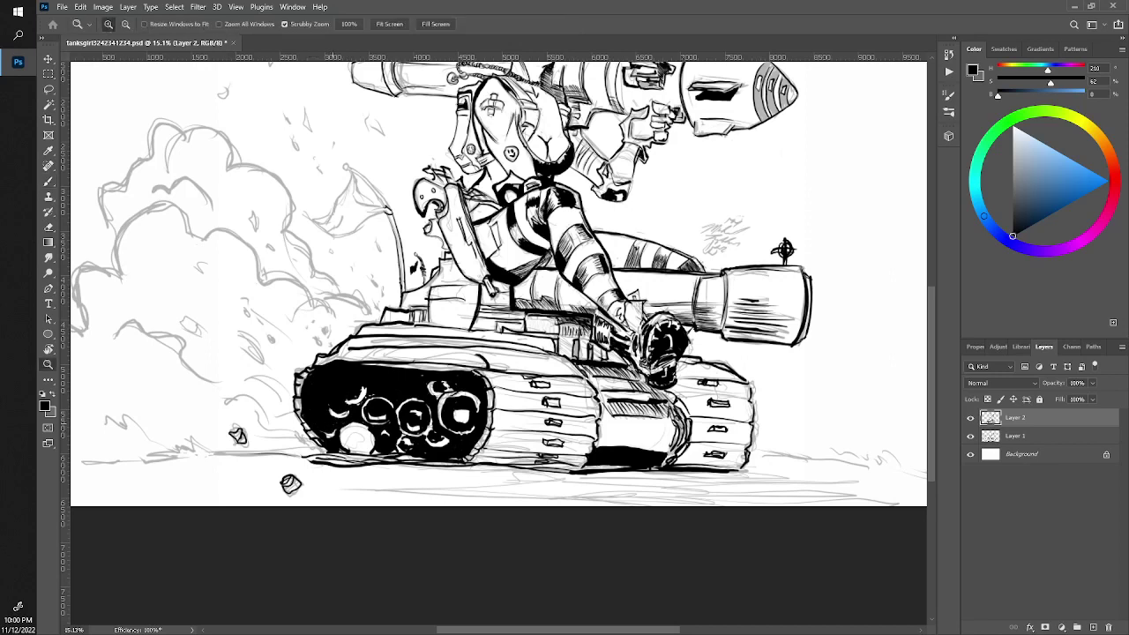
pyautogui.moveTo(282, 300); pyautogui.dragTo(250, 300)
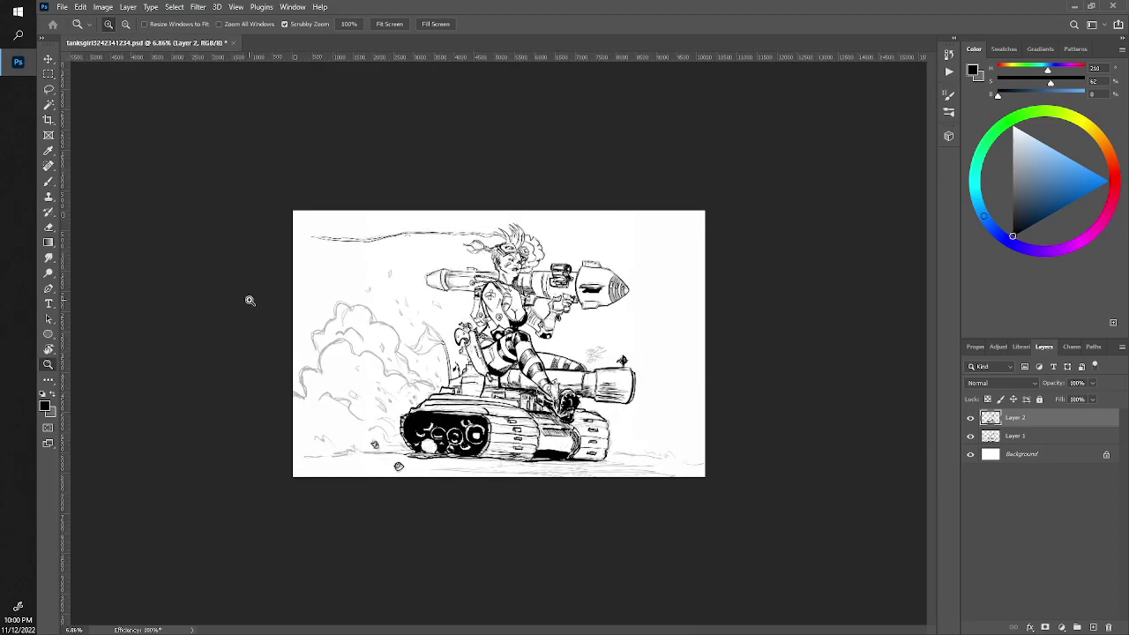
pyautogui.moveTo(386, 351); pyautogui.dragTo(423, 351)
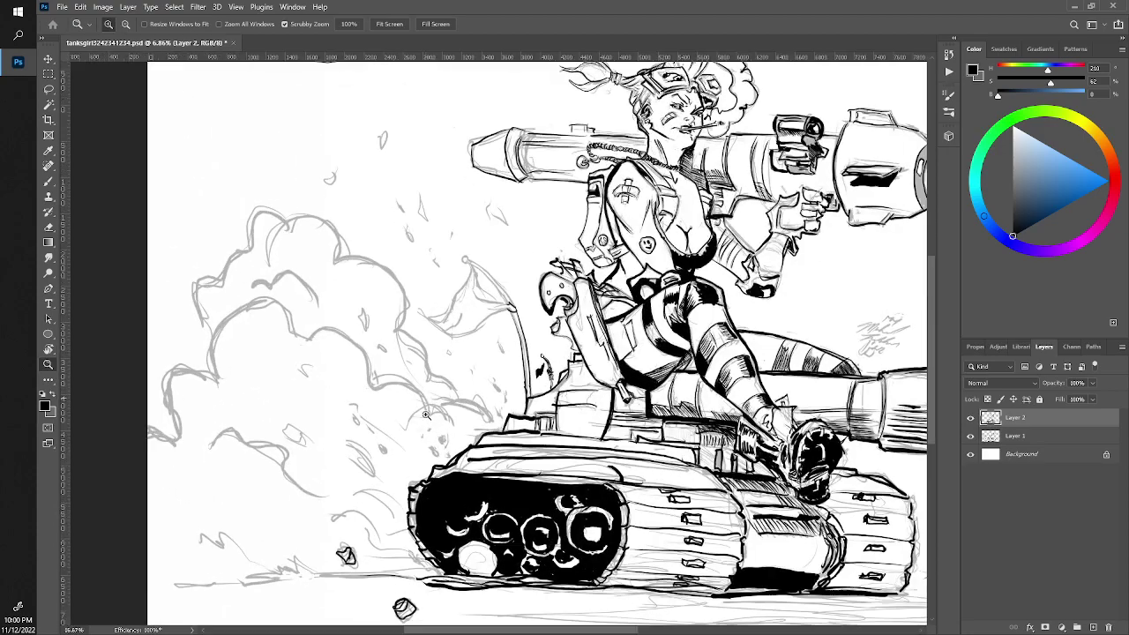
pyautogui.press('b')
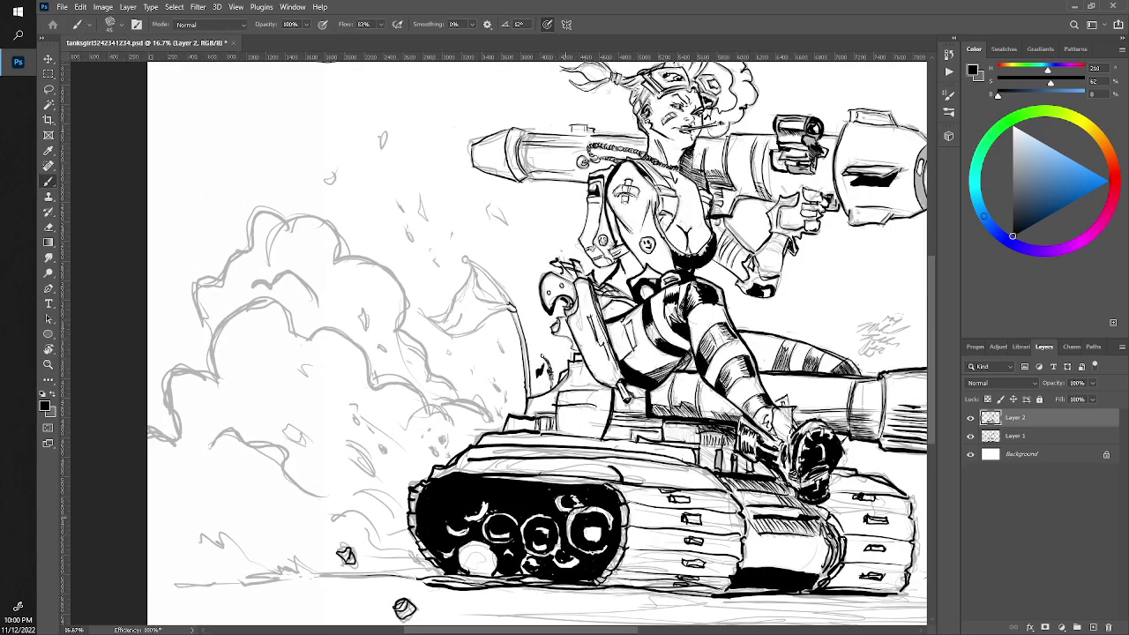
pyautogui.moveTo(570, 509)
pyautogui.mouseDown()
pyautogui.moveTo(587, 507)
pyautogui.moveTo(567, 511)
pyautogui.moveTo(573, 498)
pyautogui.mouseUp()
pyautogui.moveTo(476, 556); pyautogui.dragTo(483, 559)
pyautogui.moveTo(465, 552); pyautogui.dragTo(490, 548)
pyautogui.moveTo(468, 547); pyautogui.dragTo(466, 553)
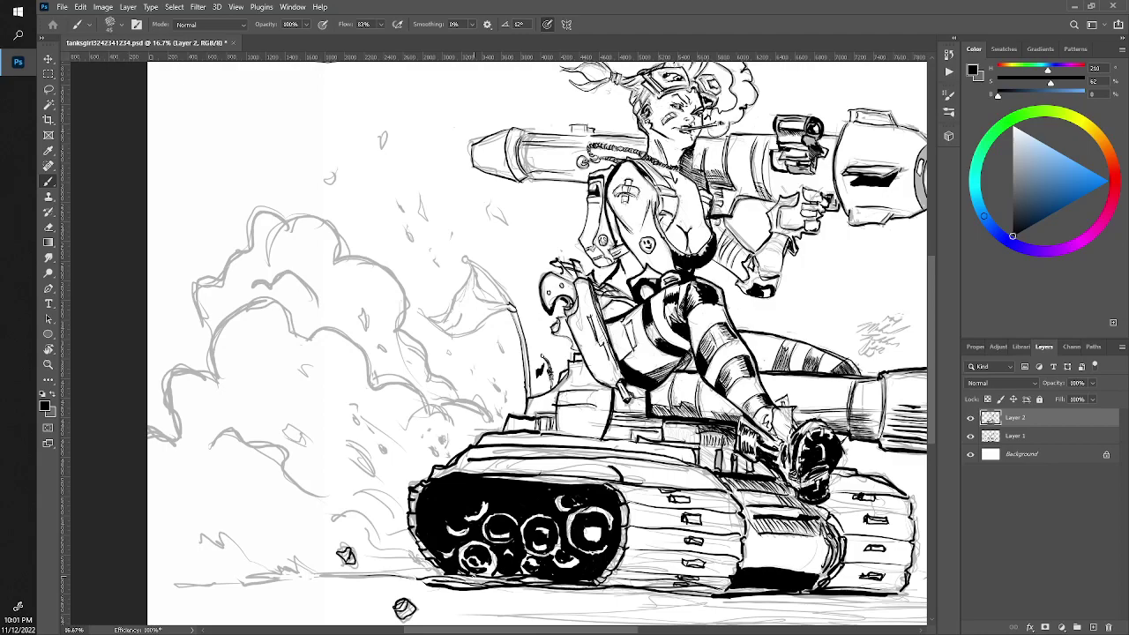
pyautogui.press('z')
pyautogui.moveTo(706, 364); pyautogui.dragTo(652, 364)
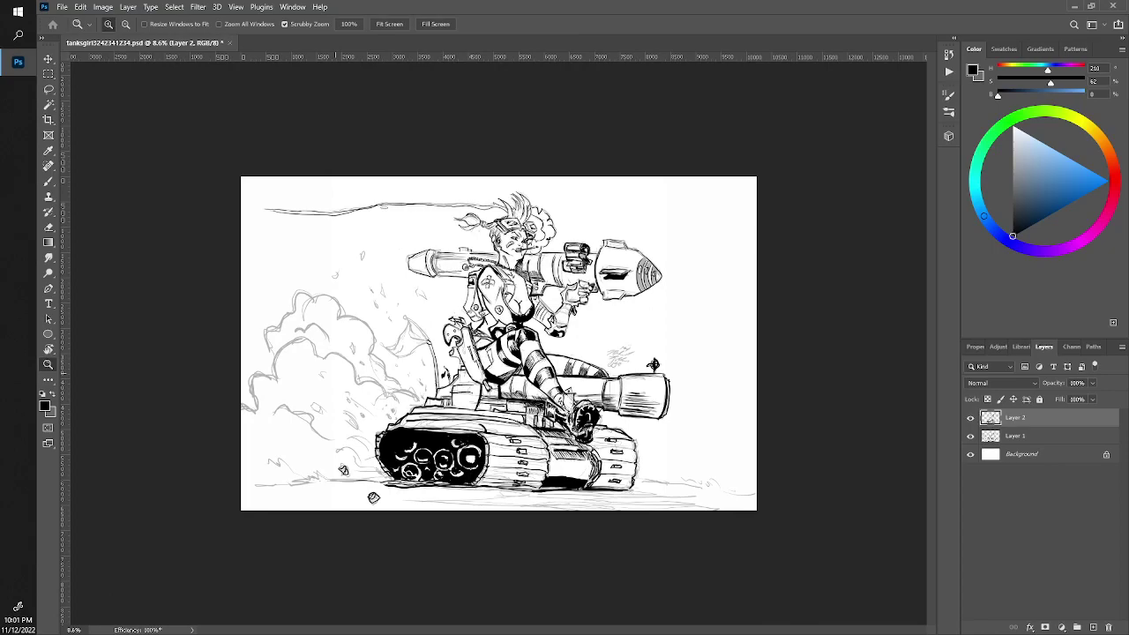
# Add ink strokes along the pouch's bottom and thicken the short line beneath it
pyautogui.moveTo(428, 339); pyautogui.dragTo(494, 339)
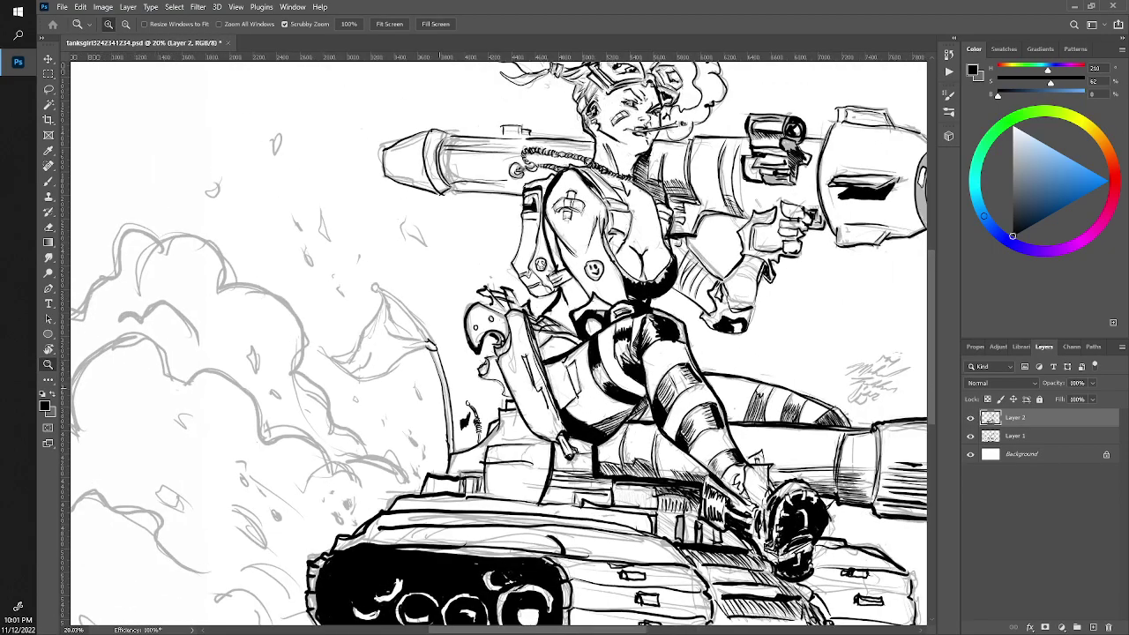
pyautogui.press('b')
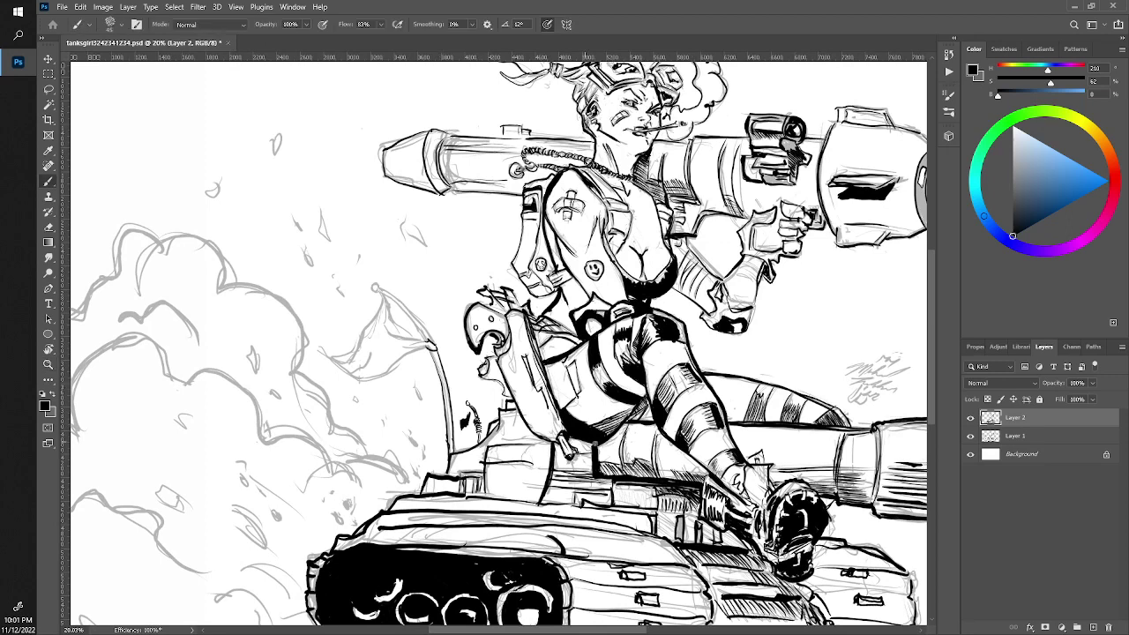
pyautogui.moveTo(570, 437)
pyautogui.mouseDown()
pyautogui.moveTo(591, 444)
pyautogui.moveTo(568, 446)
pyautogui.mouseUp()
pyautogui.moveTo(594, 475)
pyautogui.mouseDown()
pyautogui.moveTo(595, 494)
pyautogui.moveTo(595, 477)
pyautogui.mouseUp()
pyautogui.press('e')
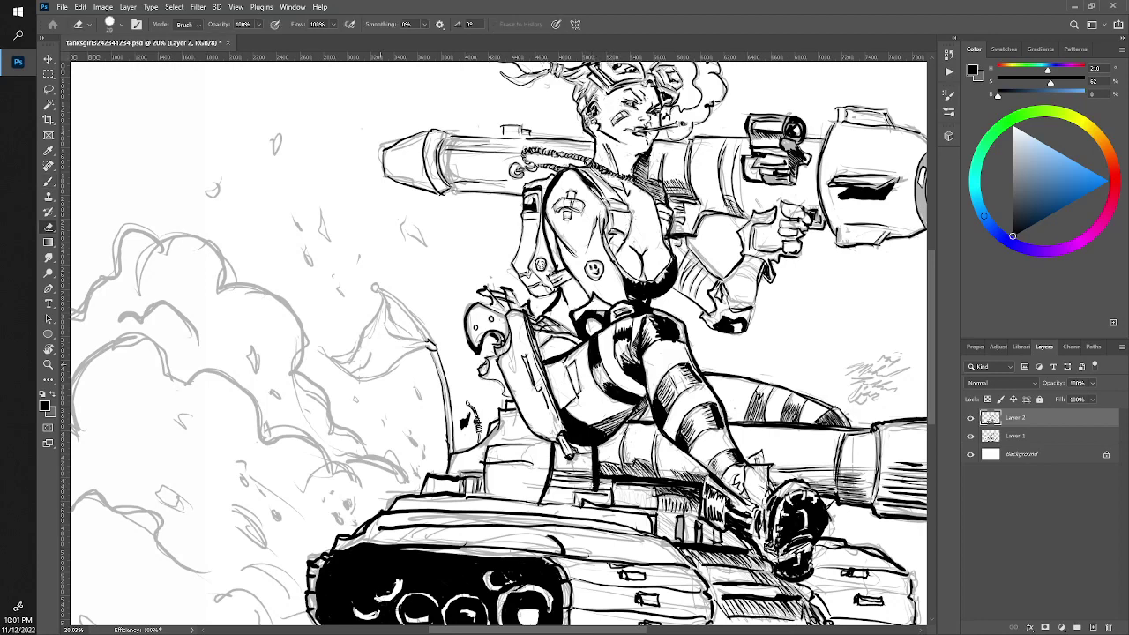
pyautogui.press('z')
pyautogui.moveTo(593, 485)
pyautogui.mouseDown()
pyautogui.moveTo(354, 321)
pyautogui.moveTo(377, 344)
pyautogui.mouseUp()
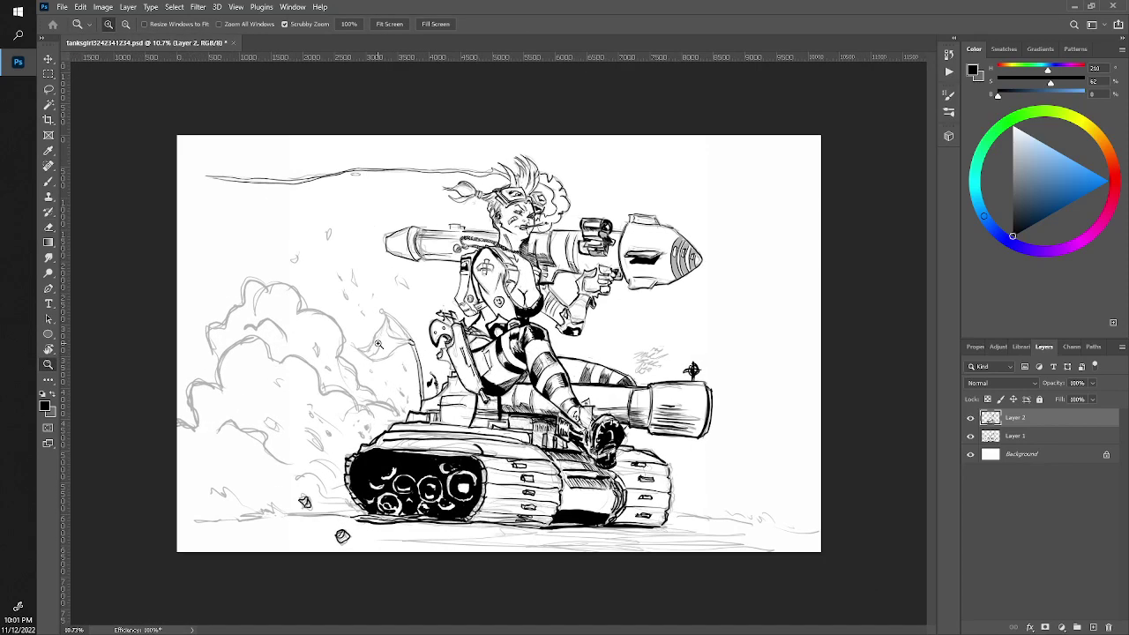
pyautogui.moveTo(349, 341)
pyautogui.mouseDown()
pyautogui.moveTo(353, 350)
pyautogui.moveTo(444, 281)
pyautogui.mouseUp()
pyautogui.press('e')
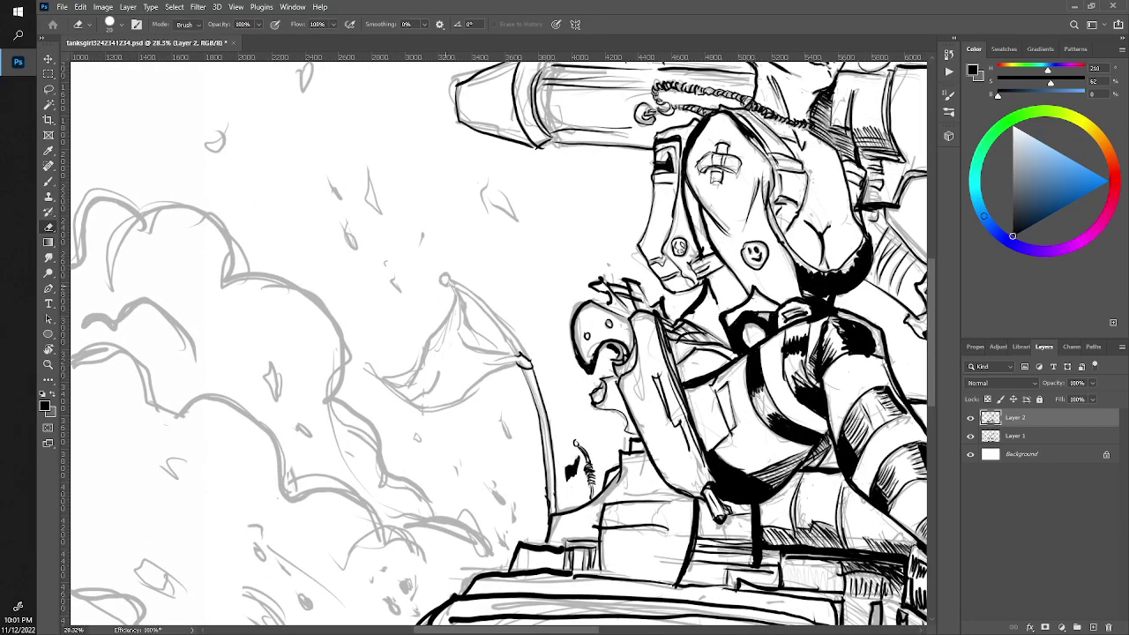
# Ink the flag's left, bottom and upper edges, the round ball finial and the flagpole
pyautogui.press('b')
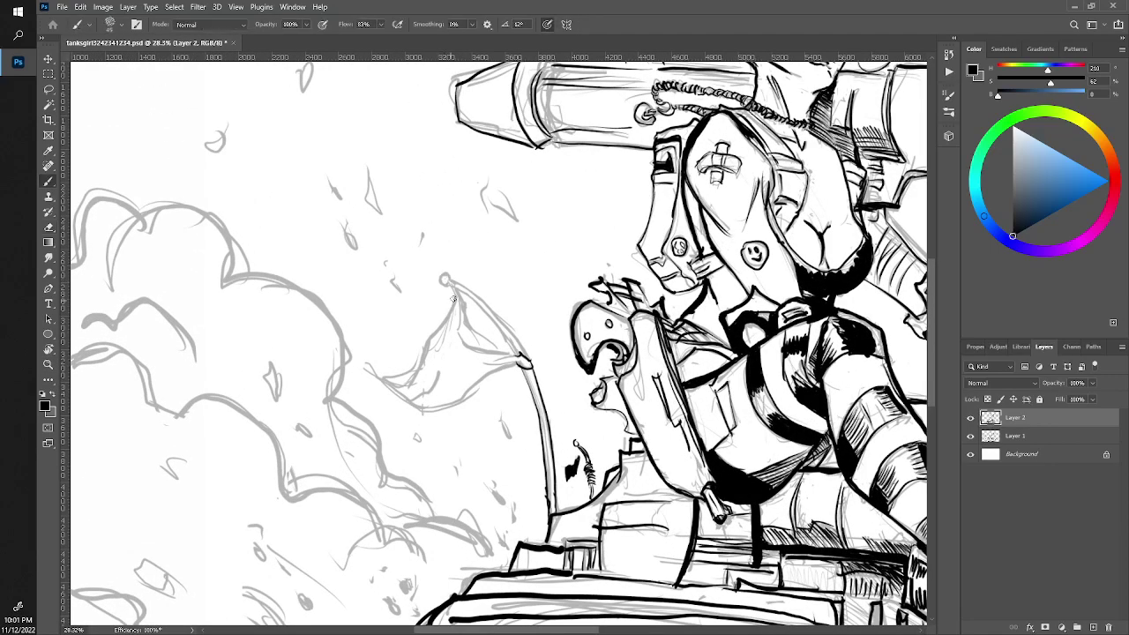
pyautogui.moveTo(452, 295); pyautogui.dragTo(416, 379)
pyautogui.moveTo(511, 367)
pyautogui.mouseDown()
pyautogui.moveTo(437, 405)
pyautogui.moveTo(389, 378)
pyautogui.moveTo(421, 358)
pyautogui.mouseUp()
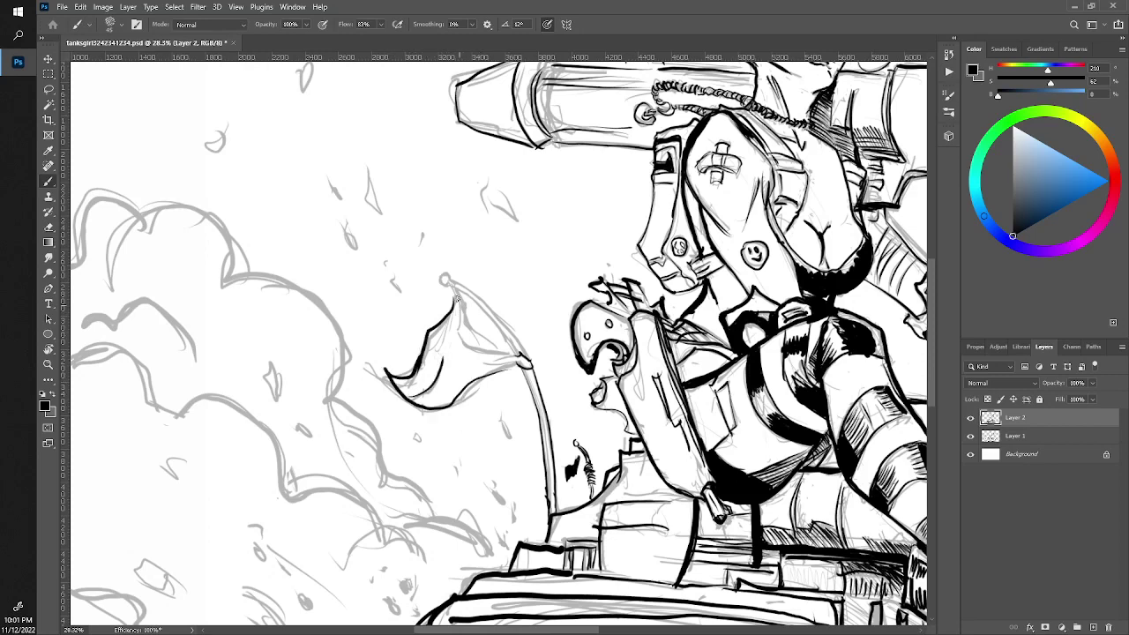
pyautogui.moveTo(470, 331); pyautogui.dragTo(524, 359)
pyautogui.moveTo(446, 287); pyautogui.dragTo(521, 357)
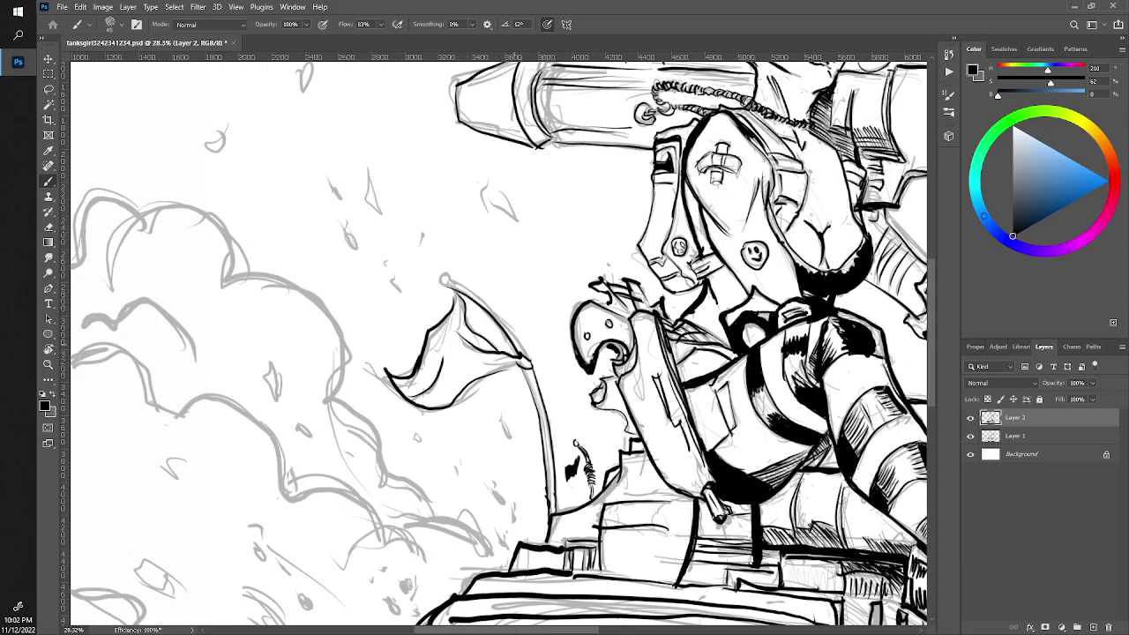
pyautogui.moveTo(440, 278)
pyautogui.mouseDown()
pyautogui.moveTo(496, 314)
pyautogui.moveTo(529, 361)
pyautogui.moveTo(545, 547)
pyautogui.mouseUp()
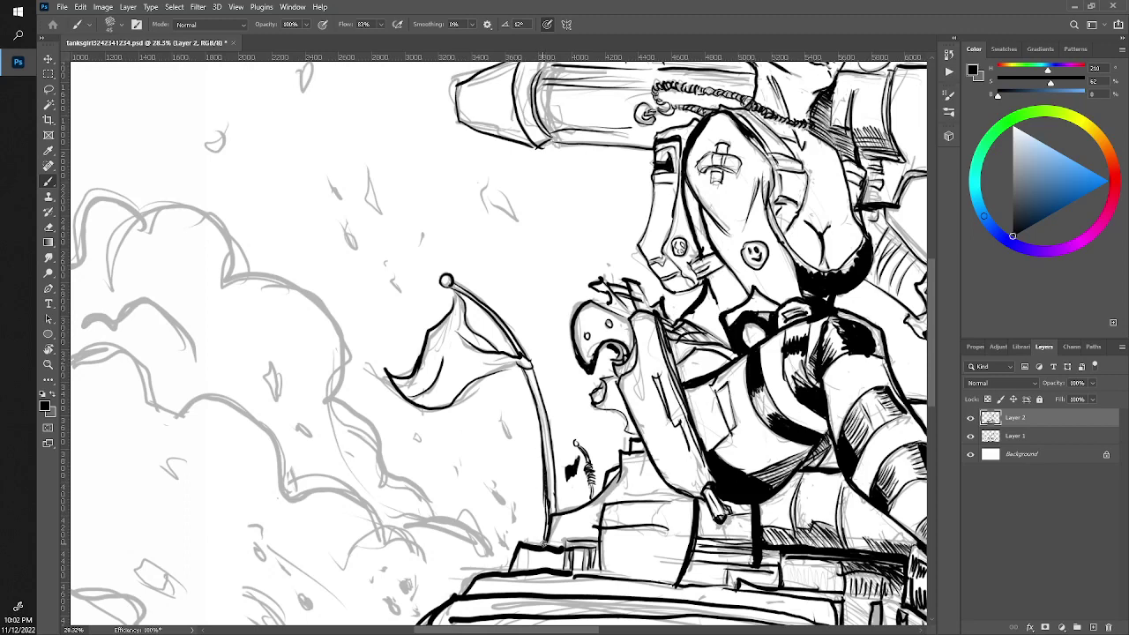
pyautogui.moveTo(543, 487); pyautogui.dragTo(542, 547)
pyautogui.moveTo(543, 508); pyautogui.dragTo(539, 543)
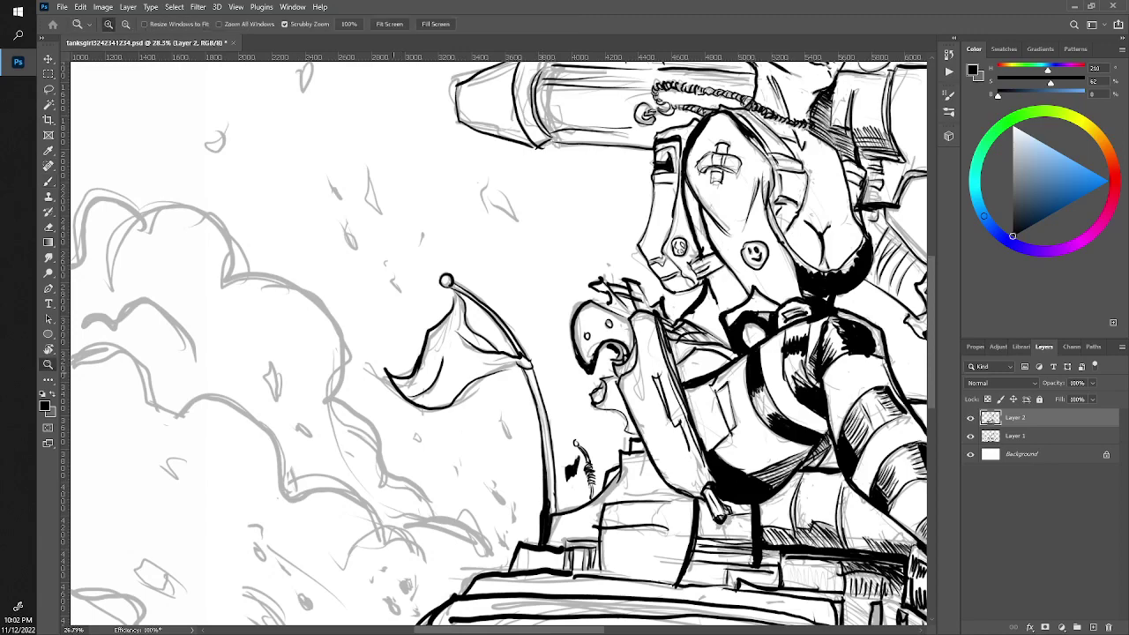
pyautogui.scroll(-5, 491, 348)
pyautogui.scroll(1, 492, 347)
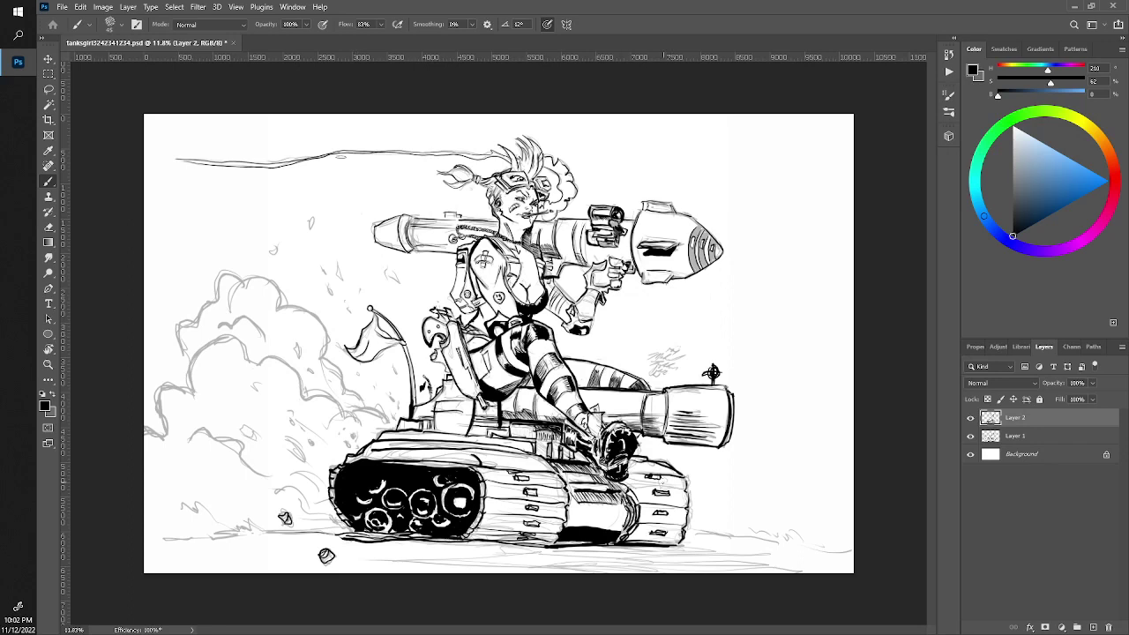
# Hatch along the upper edge of the tank's tracks and add short strokes on the tank body
pyautogui.moveTo(636, 473); pyautogui.dragTo(686, 480)
pyautogui.moveTo(631, 473); pyautogui.dragTo(651, 476)
pyautogui.moveTo(557, 474); pyautogui.dragTo(513, 468)
pyautogui.moveTo(514, 469); pyautogui.dragTo(481, 466)
pyautogui.moveTo(561, 473); pyautogui.dragTo(531, 472)
pyautogui.moveTo(534, 472); pyautogui.dragTo(475, 470)
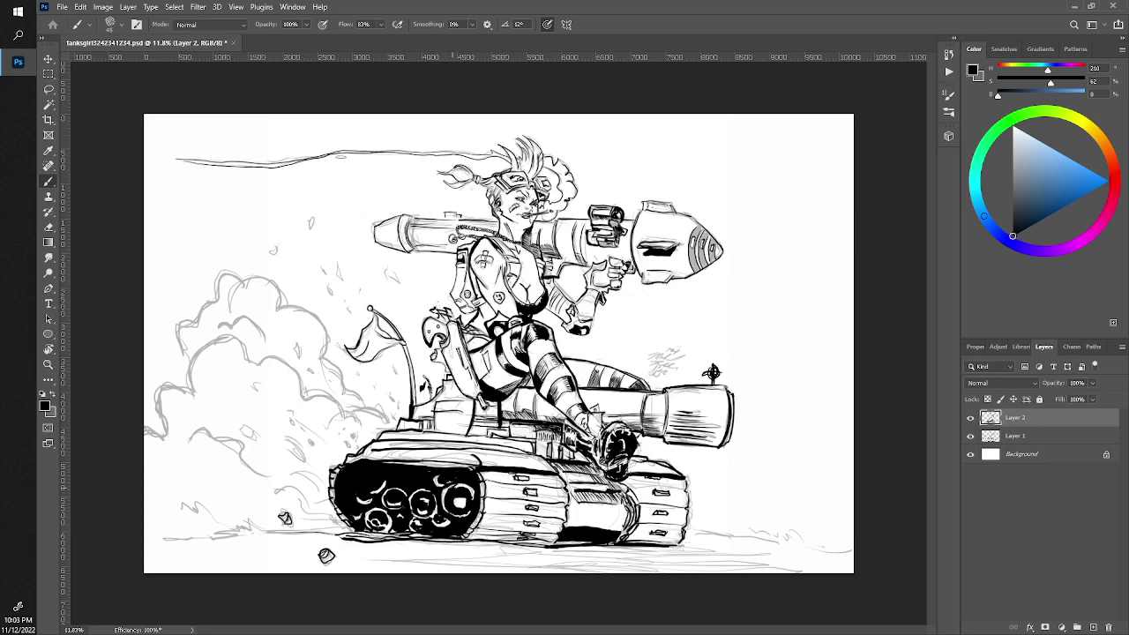
pyautogui.moveTo(452, 488); pyautogui.dragTo(467, 488)
pyautogui.moveTo(631, 519)
pyautogui.mouseDown()
pyautogui.moveTo(626, 500)
pyautogui.moveTo(621, 532)
pyautogui.mouseUp()
pyautogui.moveTo(679, 487); pyautogui.dragTo(628, 486)
# Draw thin ground lines right of and beneath the tank, plus one stroke near the smoke
pyautogui.moveTo(767, 535)
pyautogui.mouseDown()
pyautogui.moveTo(790, 527)
pyautogui.moveTo(850, 551)
pyautogui.mouseUp()
pyautogui.moveTo(764, 536)
pyautogui.mouseDown()
pyautogui.moveTo(695, 532)
pyautogui.moveTo(596, 557)
pyautogui.moveTo(746, 564)
pyautogui.mouseUp()
pyautogui.moveTo(638, 564)
pyautogui.mouseDown()
pyautogui.moveTo(552, 564)
pyautogui.moveTo(587, 567)
pyautogui.moveTo(543, 552)
pyautogui.mouseUp()
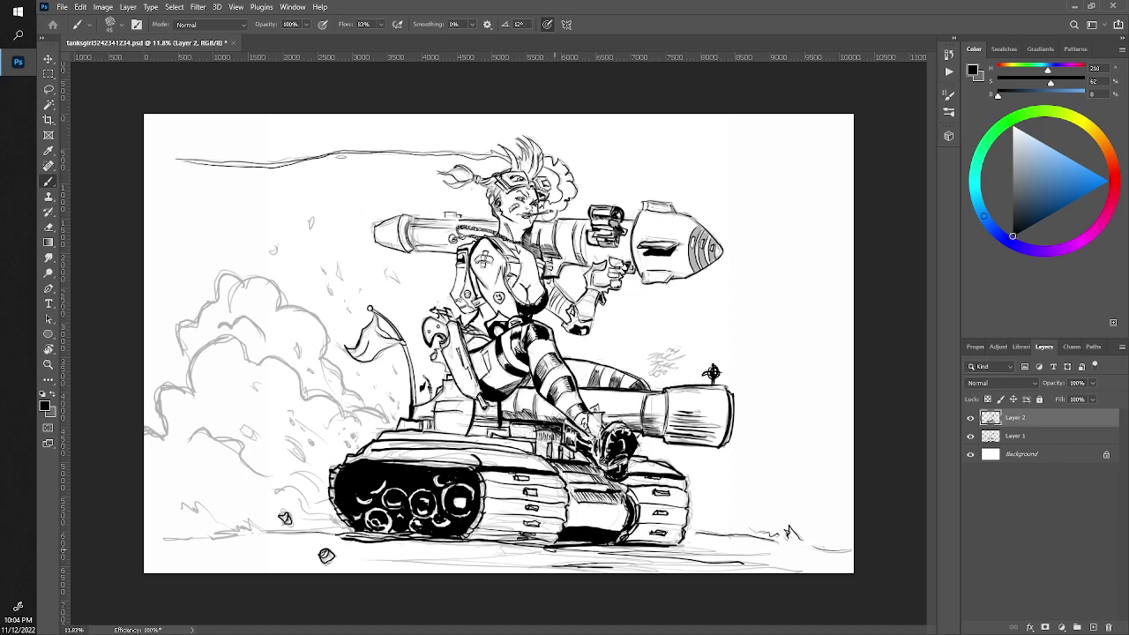
pyautogui.moveTo(766, 561)
pyautogui.mouseDown()
pyautogui.moveTo(725, 569)
pyautogui.moveTo(808, 573)
pyautogui.moveTo(709, 556)
pyautogui.mouseUp()
pyautogui.moveTo(556, 551); pyautogui.dragTo(402, 558)
pyautogui.moveTo(441, 568); pyautogui.dragTo(388, 559)
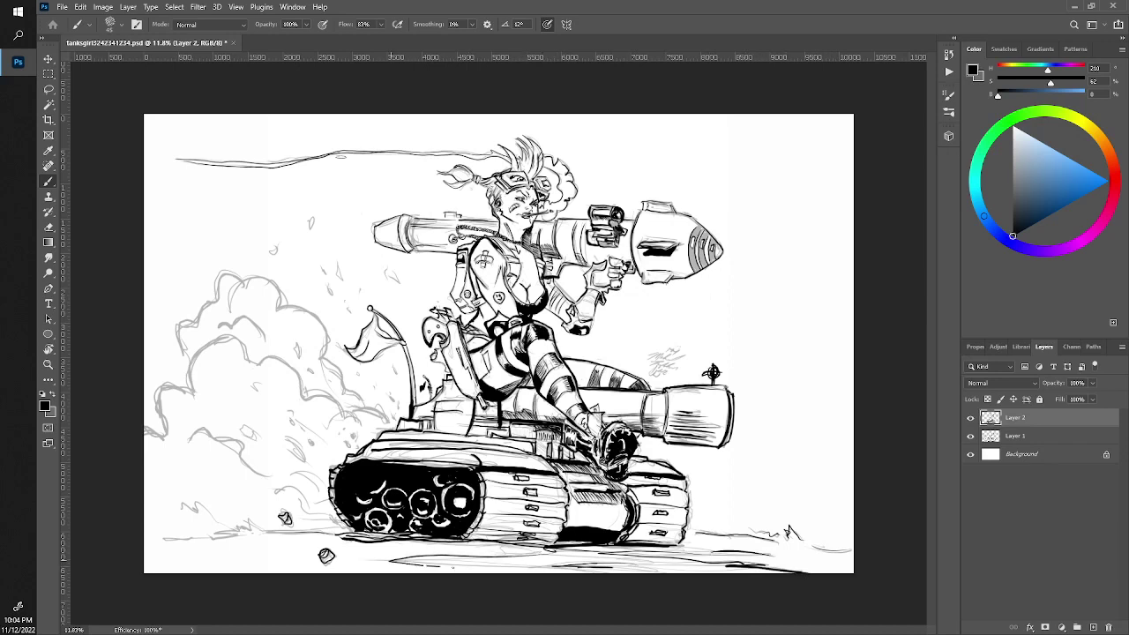
pyautogui.moveTo(536, 567)
pyautogui.mouseDown()
pyautogui.moveTo(439, 574)
pyautogui.moveTo(474, 559)
pyautogui.mouseUp()
pyautogui.moveTo(587, 543); pyautogui.dragTo(556, 543)
pyautogui.moveTo(256, 528)
pyautogui.mouseDown()
pyautogui.moveTo(247, 515)
pyautogui.moveTo(196, 536)
pyautogui.moveTo(148, 537)
pyautogui.moveTo(198, 513)
pyautogui.moveTo(215, 520)
pyautogui.moveTo(177, 511)
pyautogui.mouseUp()
# Ink the smoke cloud's lower-left, upper-left, inner and top outlines plus a curl inside it
pyautogui.moveTo(192, 441)
pyautogui.mouseDown()
pyautogui.moveTo(215, 432)
pyautogui.moveTo(270, 477)
pyautogui.mouseUp()
pyautogui.moveTo(145, 438)
pyautogui.mouseDown()
pyautogui.moveTo(166, 425)
pyautogui.moveTo(157, 387)
pyautogui.moveTo(196, 393)
pyautogui.moveTo(217, 342)
pyautogui.moveTo(254, 365)
pyautogui.moveTo(272, 360)
pyautogui.moveTo(362, 435)
pyautogui.mouseUp()
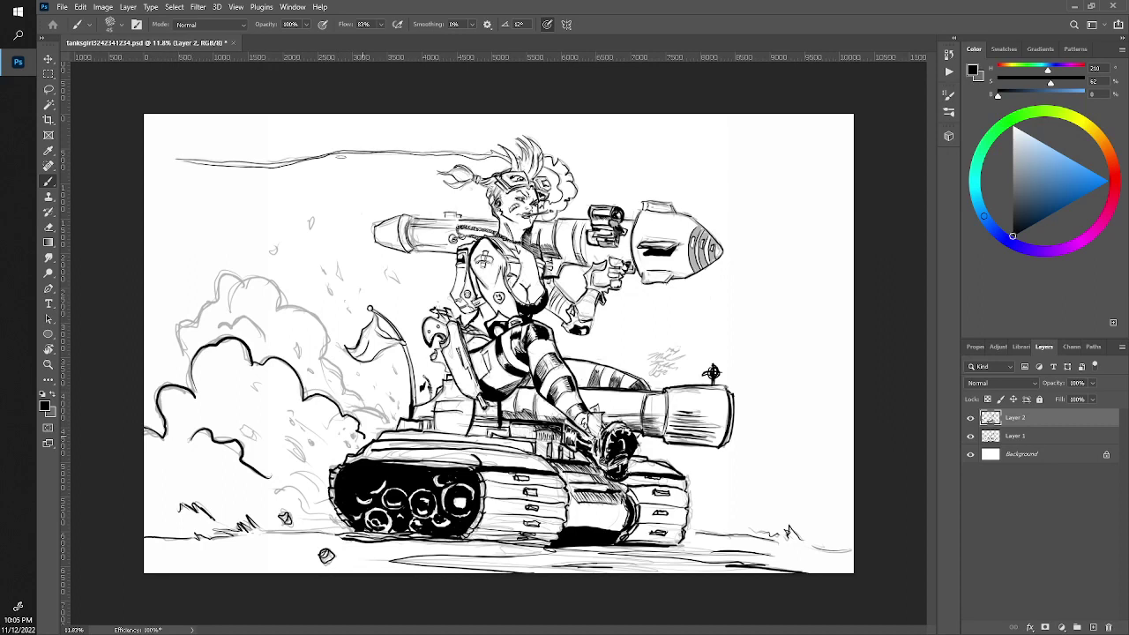
pyautogui.moveTo(344, 389); pyautogui.dragTo(390, 422)
pyautogui.moveTo(182, 351)
pyautogui.mouseDown()
pyautogui.moveTo(183, 321)
pyautogui.moveTo(249, 282)
pyautogui.mouseUp()
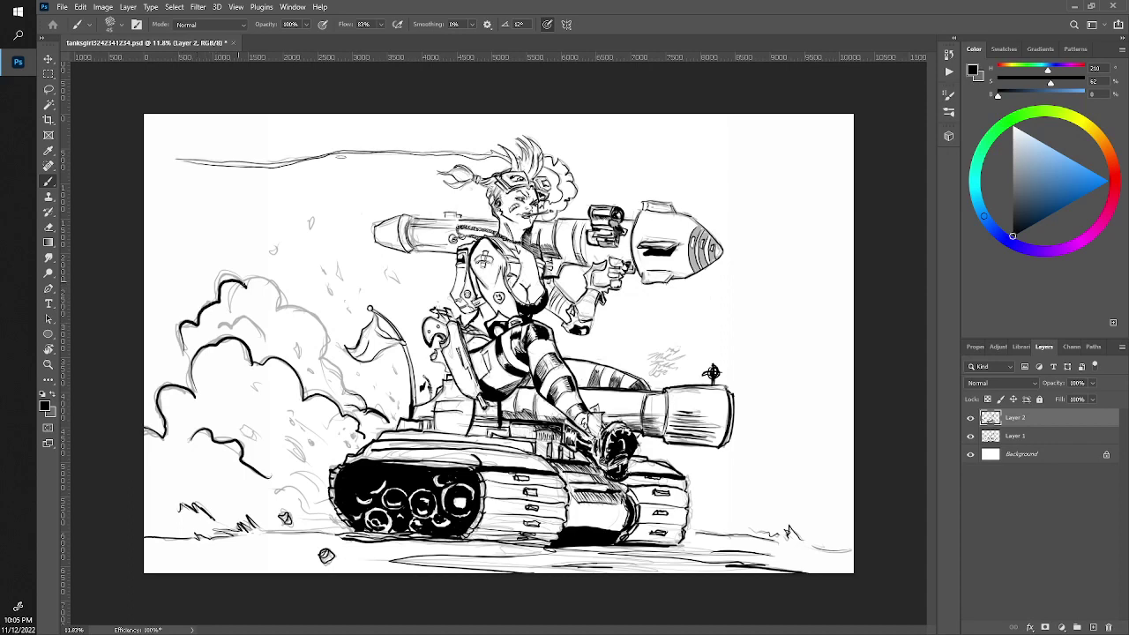
pyautogui.moveTo(215, 328)
pyautogui.mouseDown()
pyautogui.moveTo(256, 321)
pyautogui.moveTo(266, 342)
pyautogui.mouseUp()
pyautogui.moveTo(231, 300)
pyautogui.mouseDown()
pyautogui.moveTo(278, 286)
pyautogui.moveTo(284, 312)
pyautogui.moveTo(328, 344)
pyautogui.moveTo(348, 395)
pyautogui.moveTo(367, 402)
pyautogui.mouseUp()
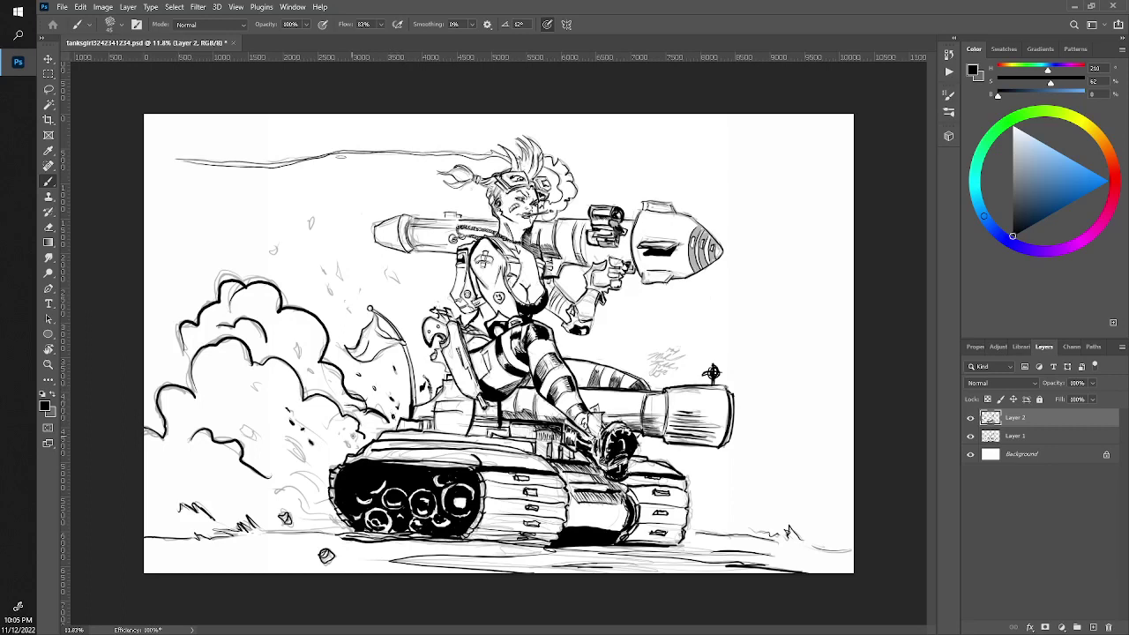
# Add debris dots on the cloud and speed lines behind the tank track
pyautogui.click(352, 437)
pyautogui.moveTo(253, 383)
pyautogui.mouseDown()
pyautogui.moveTo(248, 437)
pyautogui.moveTo(301, 460)
pyautogui.moveTo(291, 450)
pyautogui.moveTo(319, 487)
pyautogui.moveTo(307, 503)
pyautogui.moveTo(340, 526)
pyautogui.mouseUp()
pyautogui.moveTo(323, 520)
pyautogui.mouseDown()
pyautogui.moveTo(341, 526)
pyautogui.moveTo(327, 523)
pyautogui.mouseUp()
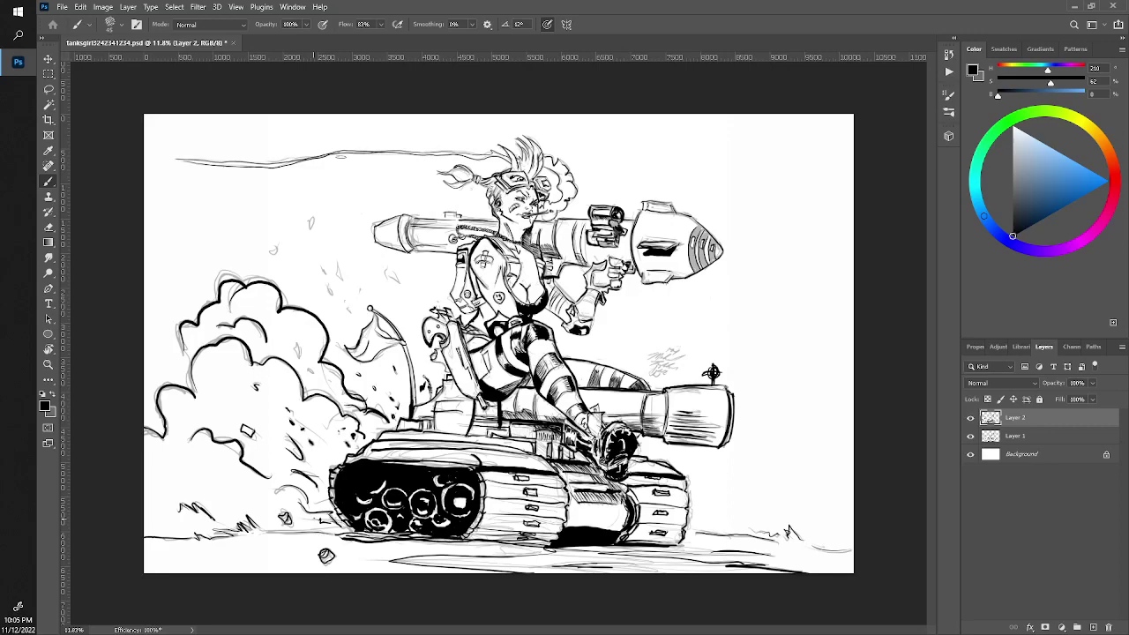
# Zoom in on the girl and launcher and ink over the sketchy signature
pyautogui.press('z')
pyautogui.moveTo(499, 346)
pyautogui.mouseDown()
pyautogui.moveTo(370, 278)
pyautogui.moveTo(414, 278)
pyautogui.mouseUp()
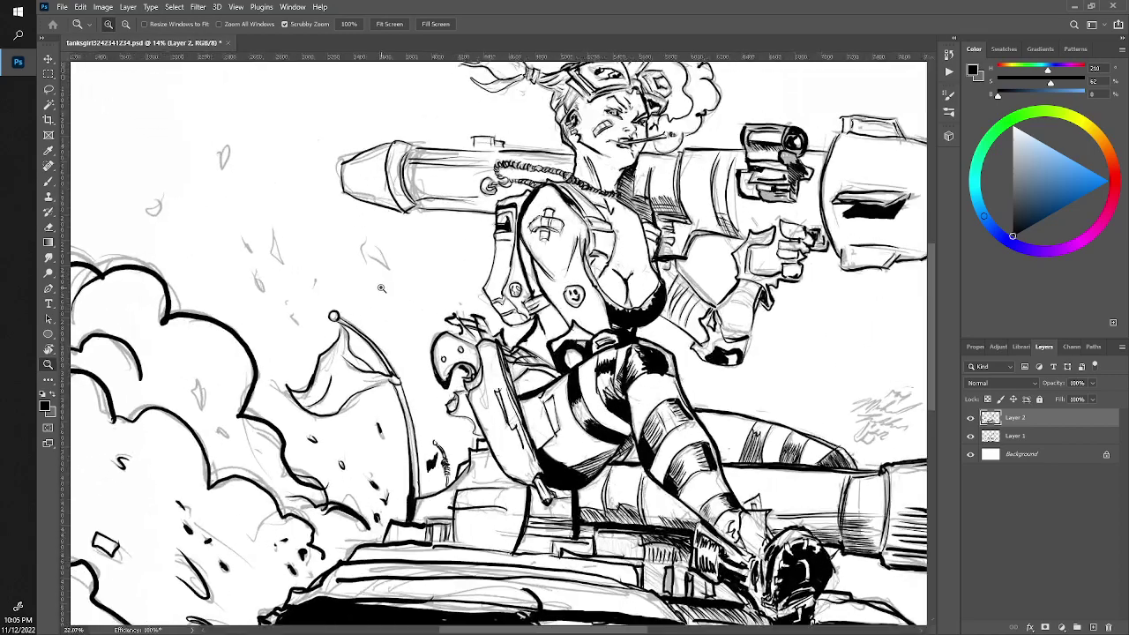
pyautogui.press('b')
pyautogui.moveTo(873, 340); pyautogui.dragTo(796, 405)
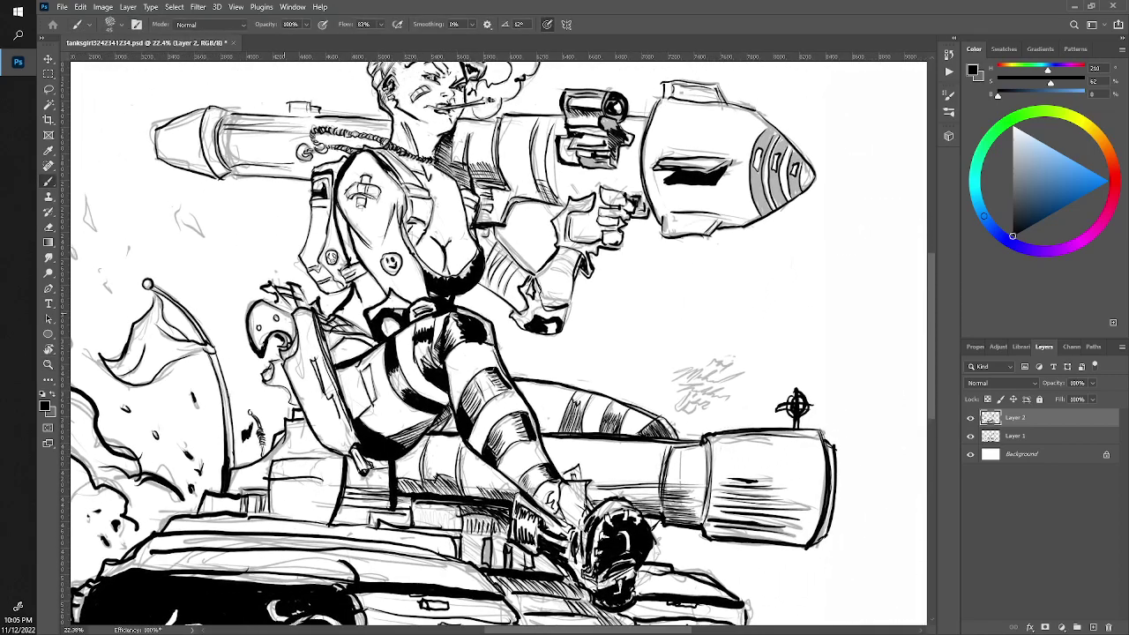
pyautogui.moveTo(672, 374)
pyautogui.mouseDown()
pyautogui.moveTo(743, 371)
pyautogui.moveTo(704, 381)
pyautogui.mouseUp()
pyautogui.moveTo(674, 388); pyautogui.dragTo(691, 387)
pyautogui.moveTo(688, 391)
pyautogui.mouseDown()
pyautogui.moveTo(730, 392)
pyautogui.moveTo(703, 395)
pyautogui.mouseUp()
pyautogui.moveTo(690, 405)
pyautogui.mouseDown()
pyautogui.moveTo(711, 400)
pyautogui.moveTo(686, 395)
pyautogui.moveTo(695, 407)
pyautogui.mouseUp()
pyautogui.moveTo(708, 361); pyautogui.dragTo(730, 361)
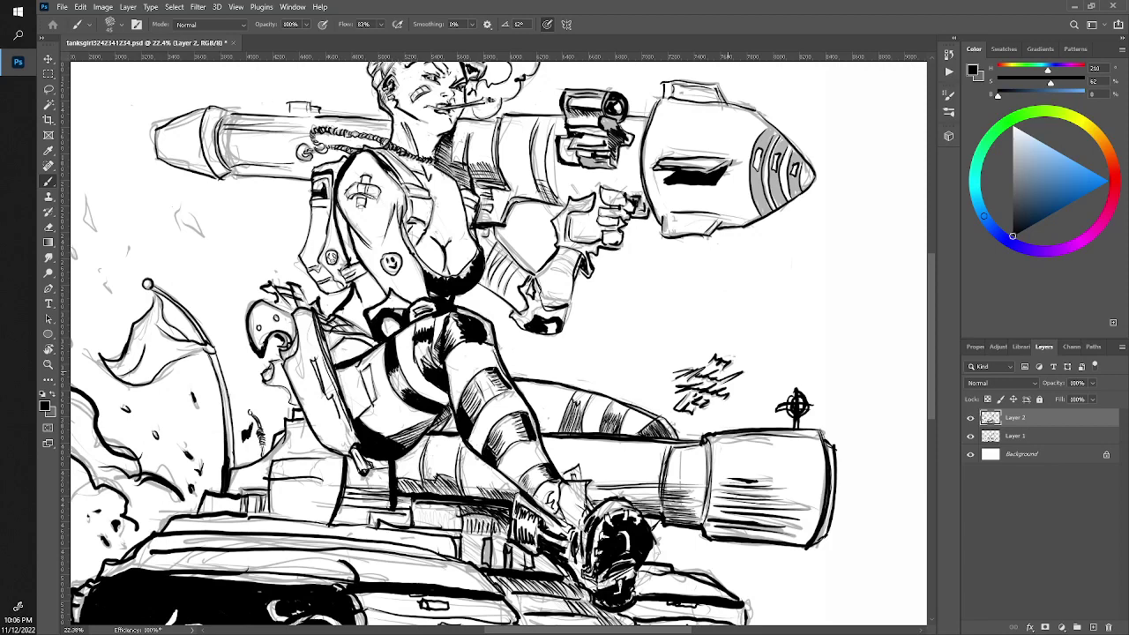
# Firm up the shoulder pad outline, the launcher tube's bottom edge and the gun's lower edge
pyautogui.moveTo(257, 309); pyautogui.dragTo(314, 311)
pyautogui.moveTo(320, 313); pyautogui.dragTo(311, 316)
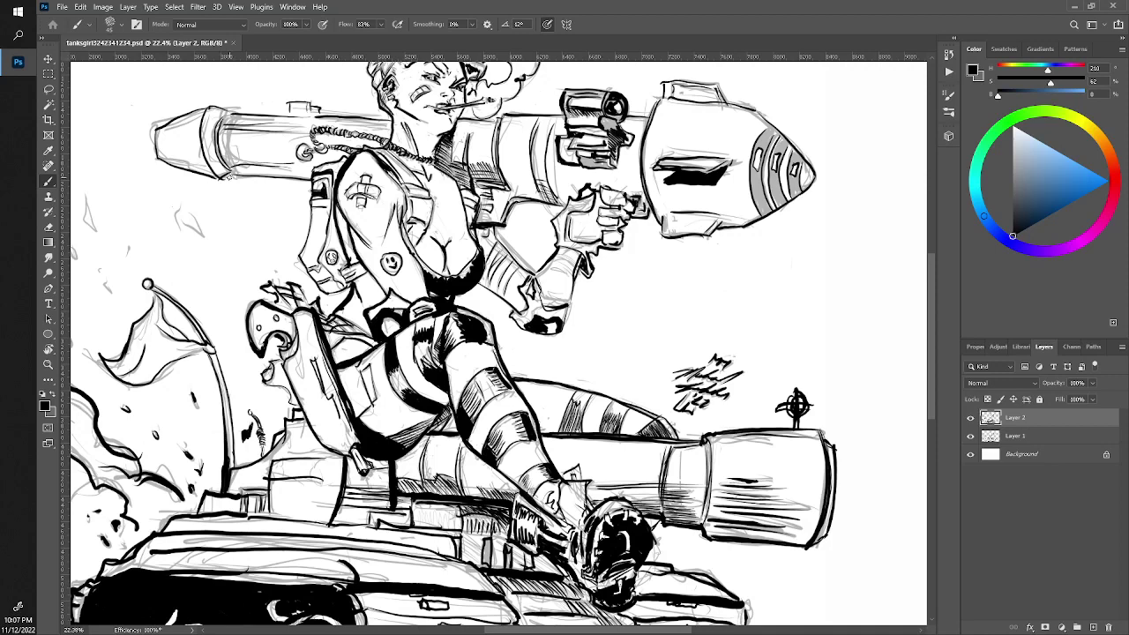
pyautogui.moveTo(231, 178)
pyautogui.mouseDown()
pyautogui.moveTo(198, 174)
pyautogui.moveTo(310, 174)
pyautogui.mouseUp()
pyautogui.moveTo(505, 221)
pyautogui.mouseDown()
pyautogui.moveTo(515, 204)
pyautogui.moveTo(547, 205)
pyautogui.moveTo(631, 220)
pyautogui.moveTo(648, 211)
pyautogui.moveTo(666, 237)
pyautogui.moveTo(741, 225)
pyautogui.mouseUp()
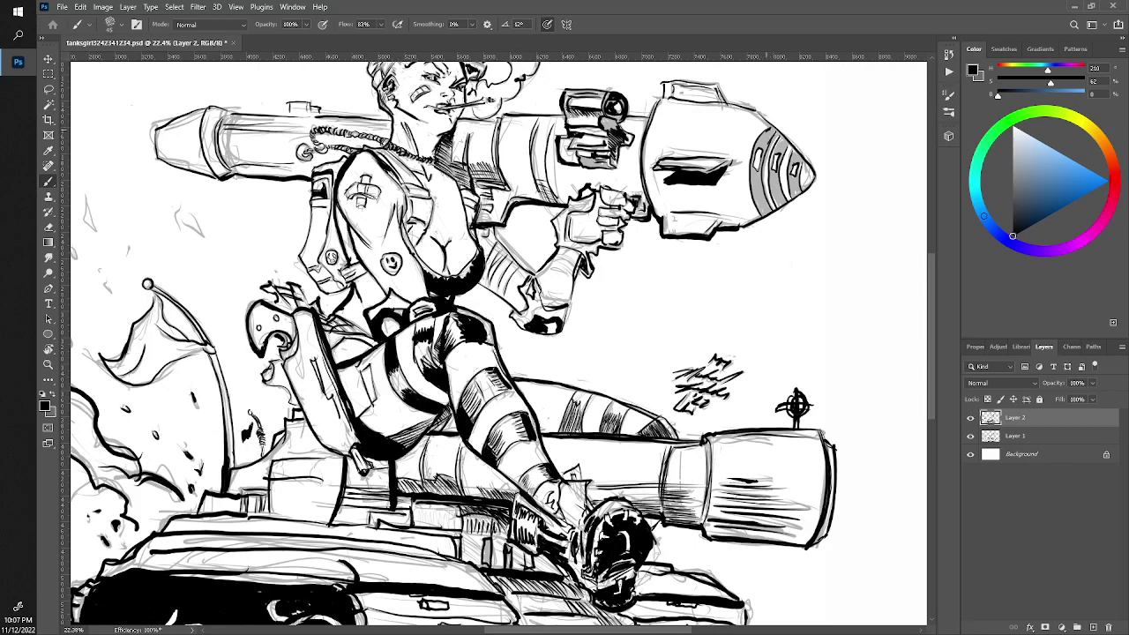
# Shade black bands on the rocket's nose cone and thicken its left edge
pyautogui.moveTo(773, 131)
pyautogui.mouseDown()
pyautogui.moveTo(751, 162)
pyautogui.moveTo(760, 211)
pyautogui.mouseUp()
pyautogui.moveTo(754, 171)
pyautogui.mouseDown()
pyautogui.moveTo(760, 213)
pyautogui.moveTo(757, 173)
pyautogui.moveTo(770, 215)
pyautogui.moveTo(751, 212)
pyautogui.mouseUp()
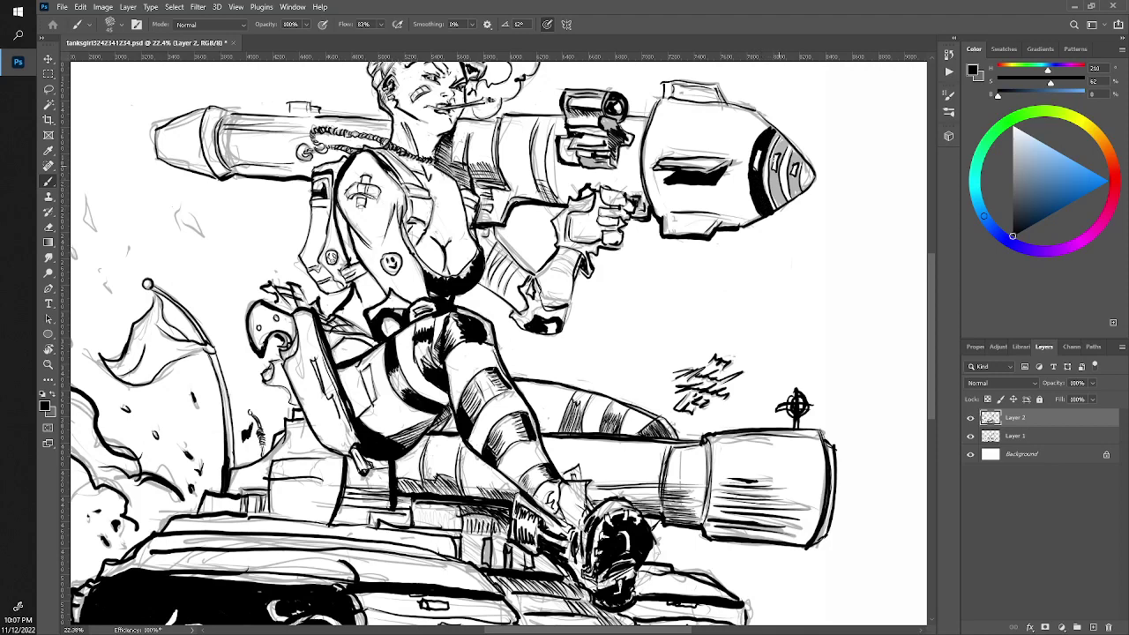
pyautogui.moveTo(770, 153)
pyautogui.mouseDown()
pyautogui.moveTo(767, 185)
pyautogui.moveTo(781, 174)
pyautogui.moveTo(781, 212)
pyautogui.moveTo(776, 202)
pyautogui.mouseUp()
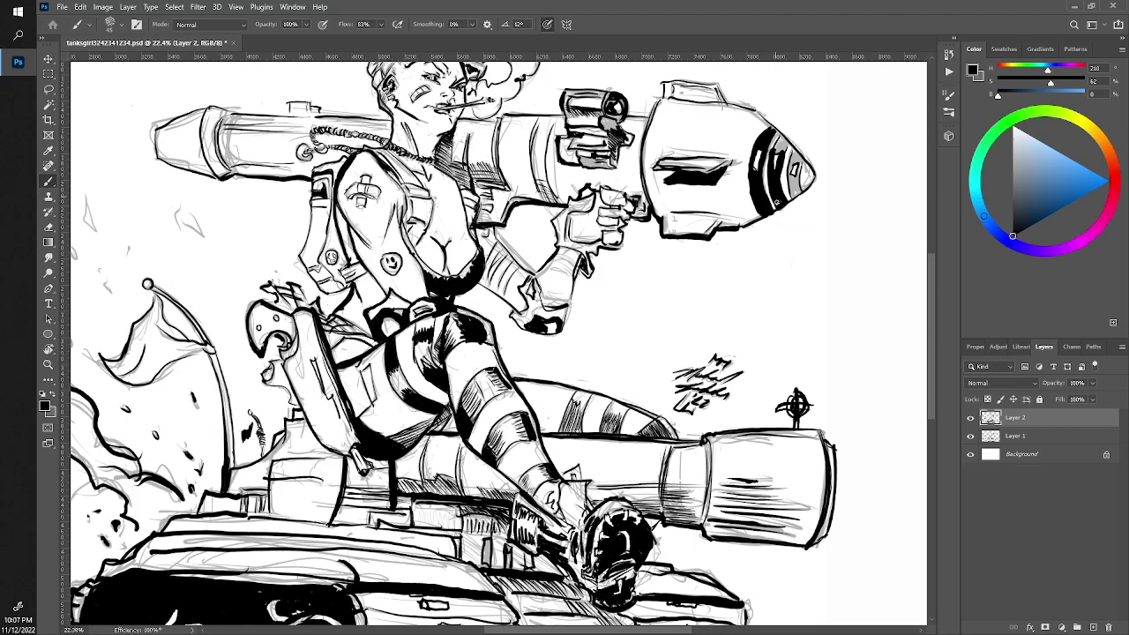
pyautogui.moveTo(783, 148)
pyautogui.mouseDown()
pyautogui.moveTo(781, 134)
pyautogui.moveTo(772, 156)
pyautogui.moveTo(799, 196)
pyautogui.moveTo(793, 163)
pyautogui.mouseUp()
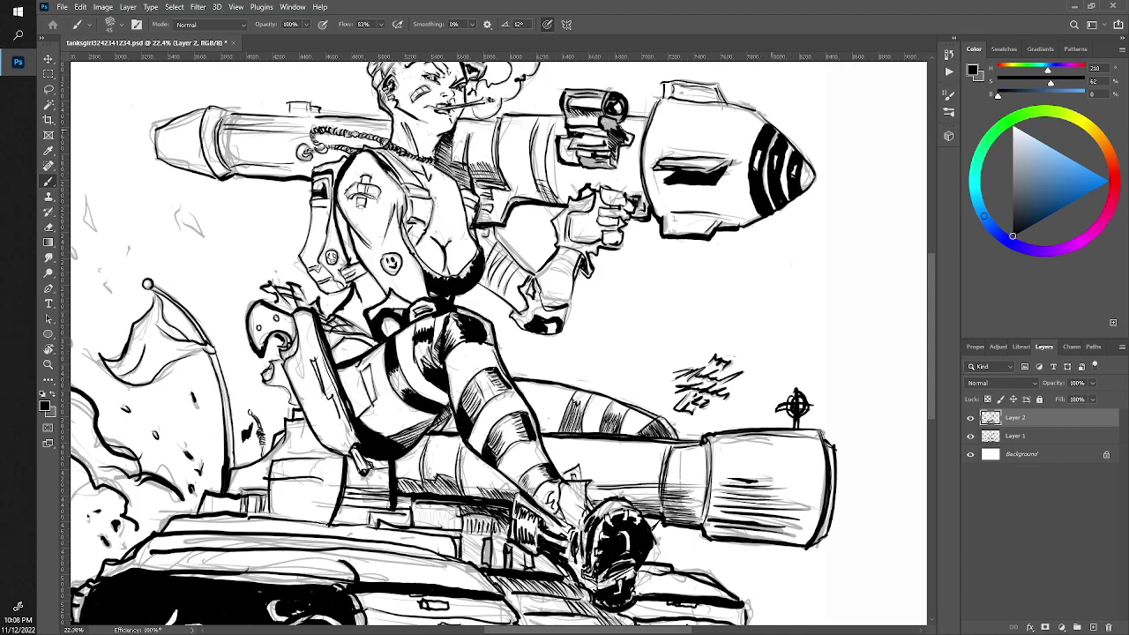
# Erase along the rocket nose cone to widen the white stripe between the black bands
pyautogui.press('e')
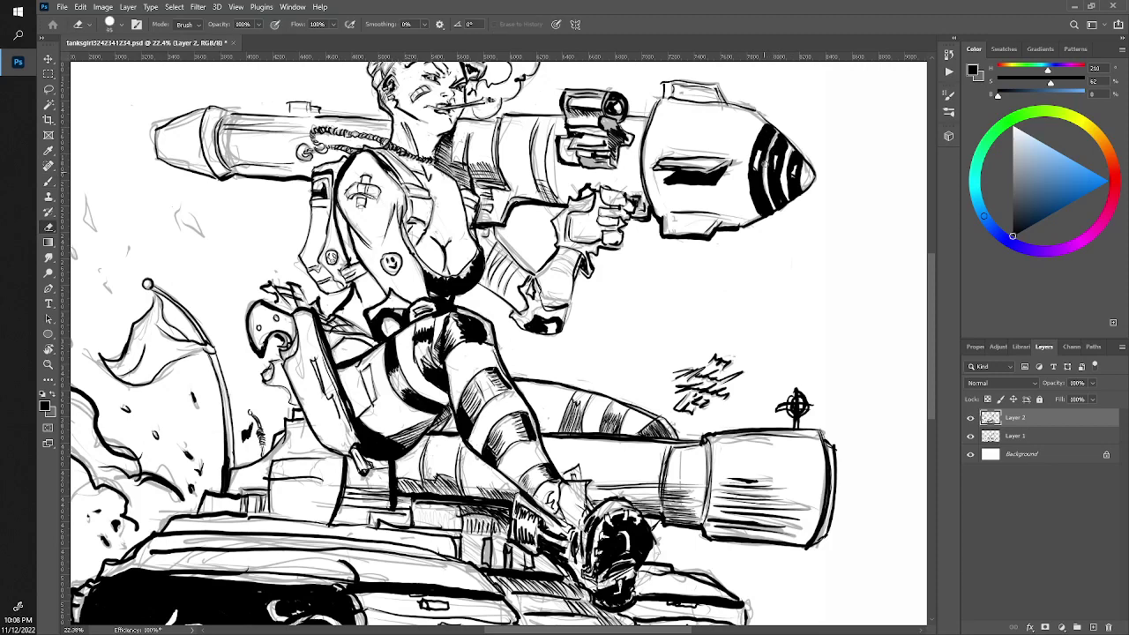
pyautogui.moveTo(764, 164)
pyautogui.mouseDown()
pyautogui.moveTo(777, 136)
pyautogui.moveTo(763, 187)
pyautogui.moveTo(773, 212)
pyautogui.mouseUp()
pyautogui.press('b')
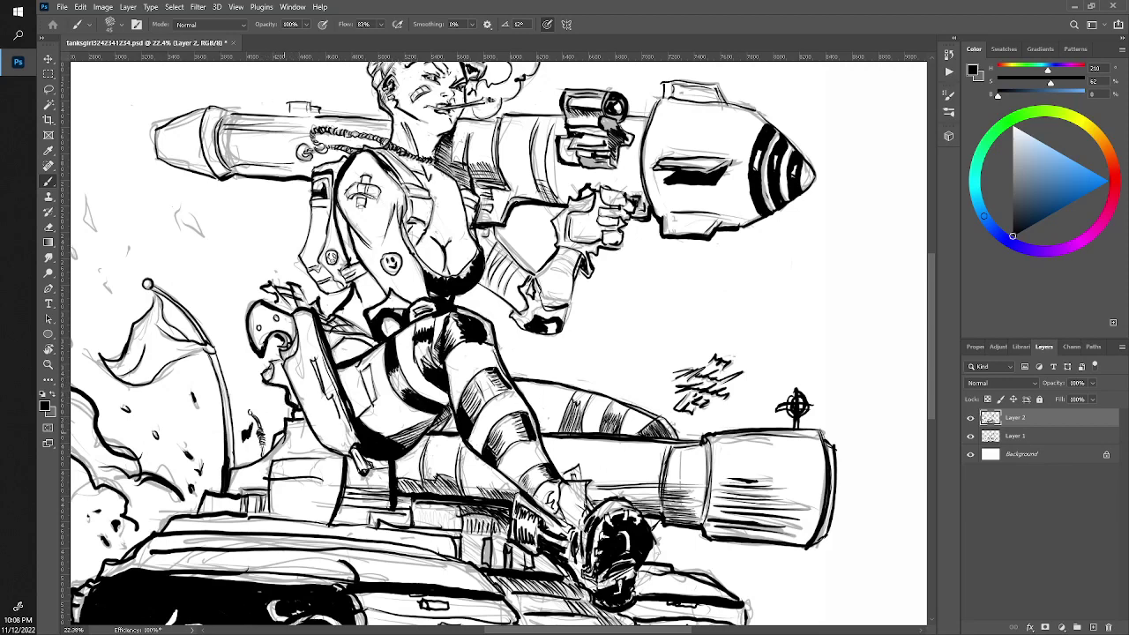
# Add several small debris fragments in and around the smoke cloud
pyautogui.scroll(-5, 498, 344)
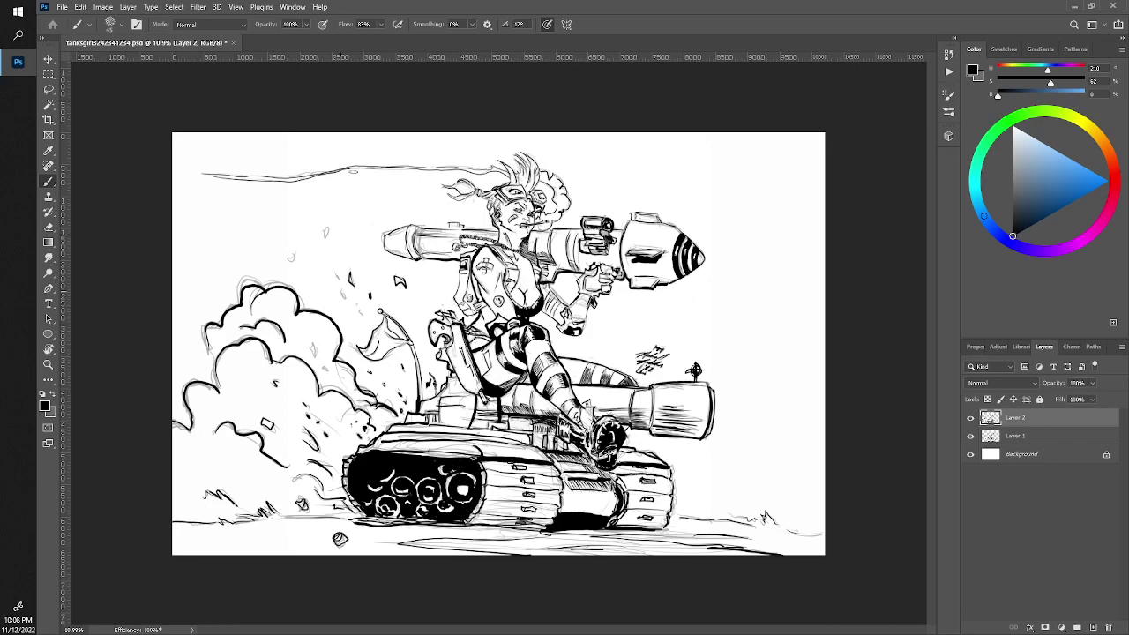
pyautogui.moveTo(340, 292); pyautogui.dragTo(347, 300)
pyautogui.moveTo(325, 230); pyautogui.dragTo(348, 212)
pyautogui.moveTo(261, 210); pyautogui.dragTo(271, 224)
pyautogui.moveTo(204, 187)
pyautogui.mouseDown()
pyautogui.moveTo(192, 187)
pyautogui.moveTo(206, 201)
pyautogui.mouseUp()
pyautogui.moveTo(286, 255); pyautogui.dragTo(288, 262)
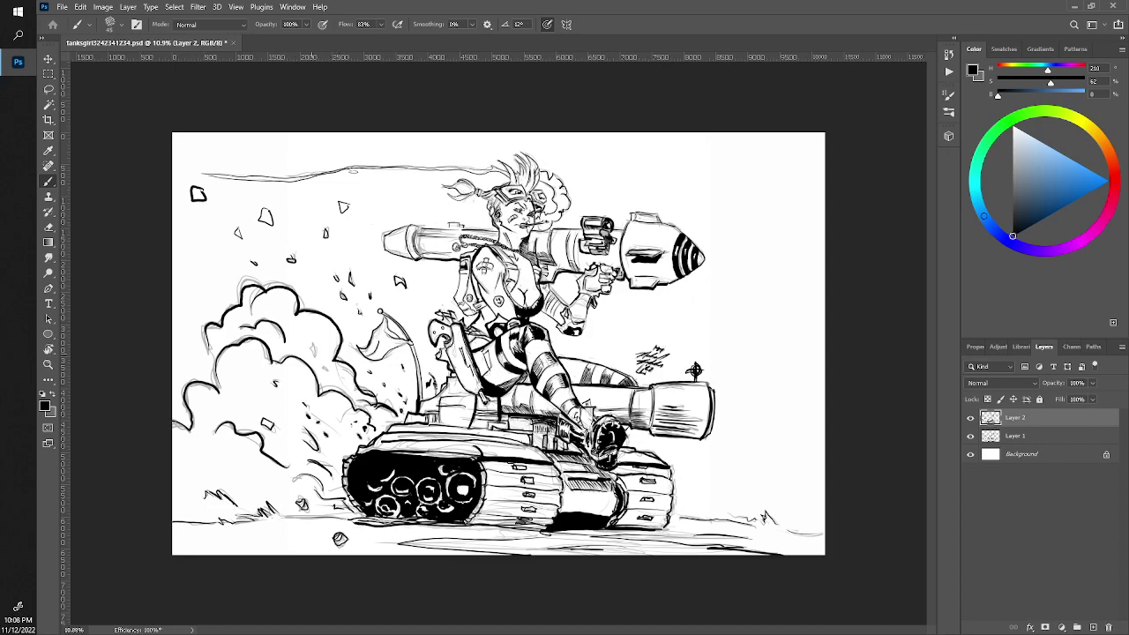
pyautogui.moveTo(316, 345); pyautogui.dragTo(312, 357)
# Ink a short ground line near the smoke and erase excess along the tread's top outline
pyautogui.moveTo(342, 517); pyautogui.dragTo(277, 517)
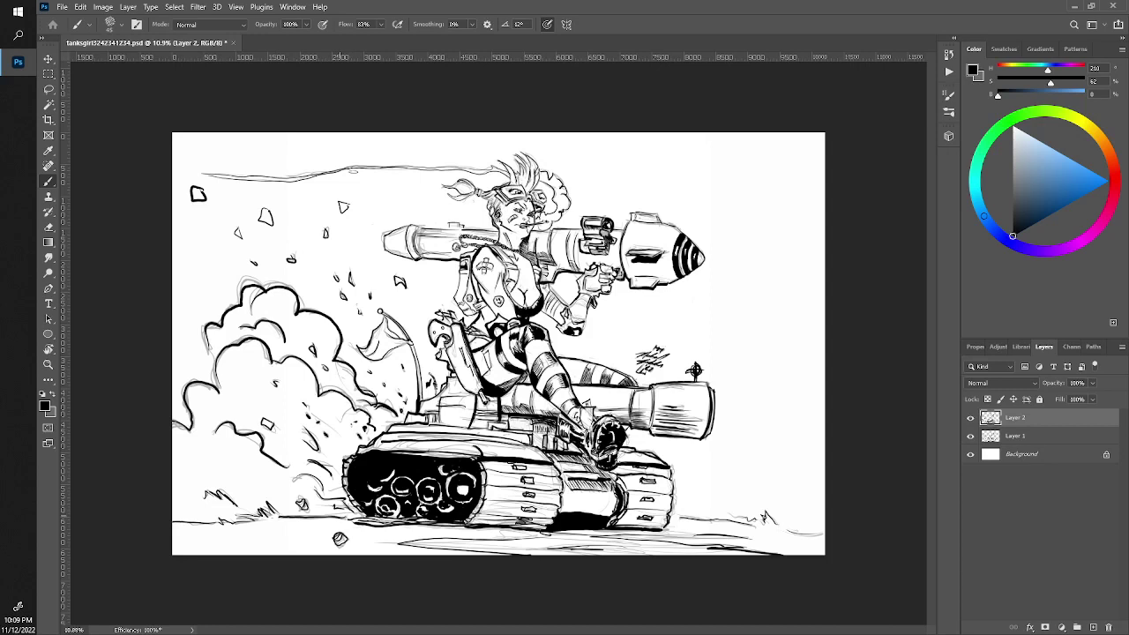
pyautogui.moveTo(350, 514); pyautogui.dragTo(361, 508)
pyautogui.press('e')
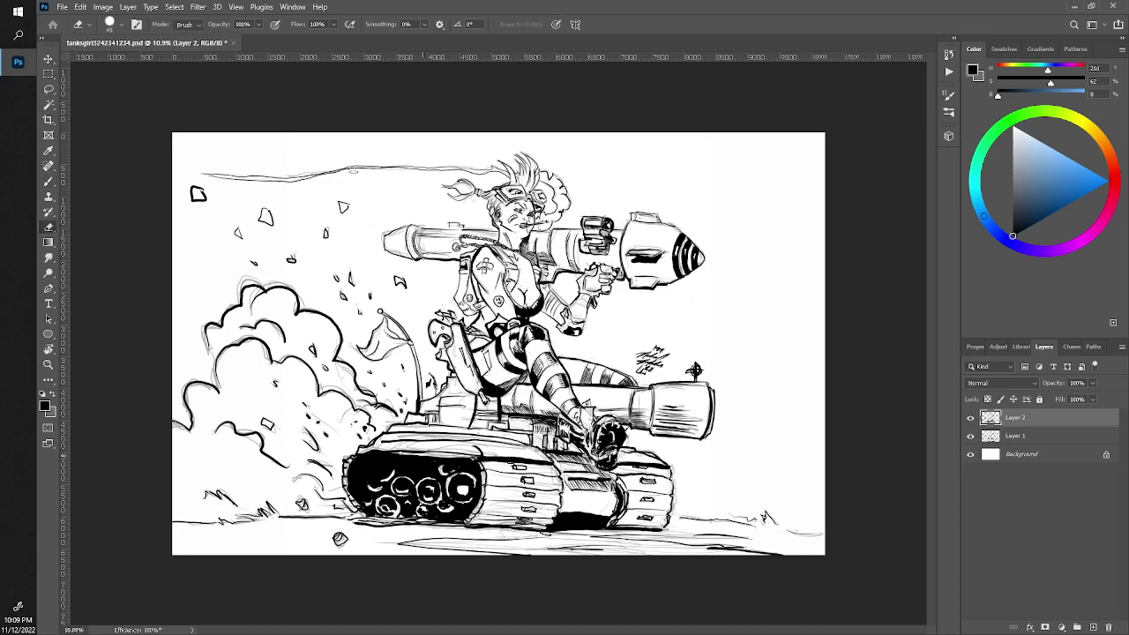
pyautogui.moveTo(402, 452); pyautogui.dragTo(352, 455)
pyautogui.press('z')
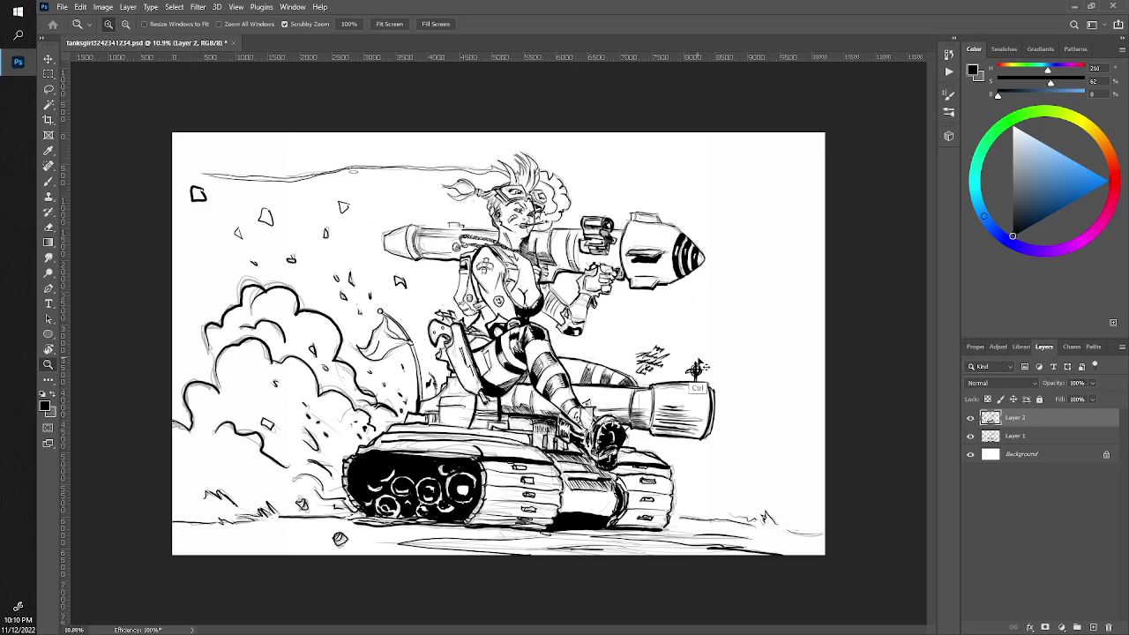
pyautogui.press('e')
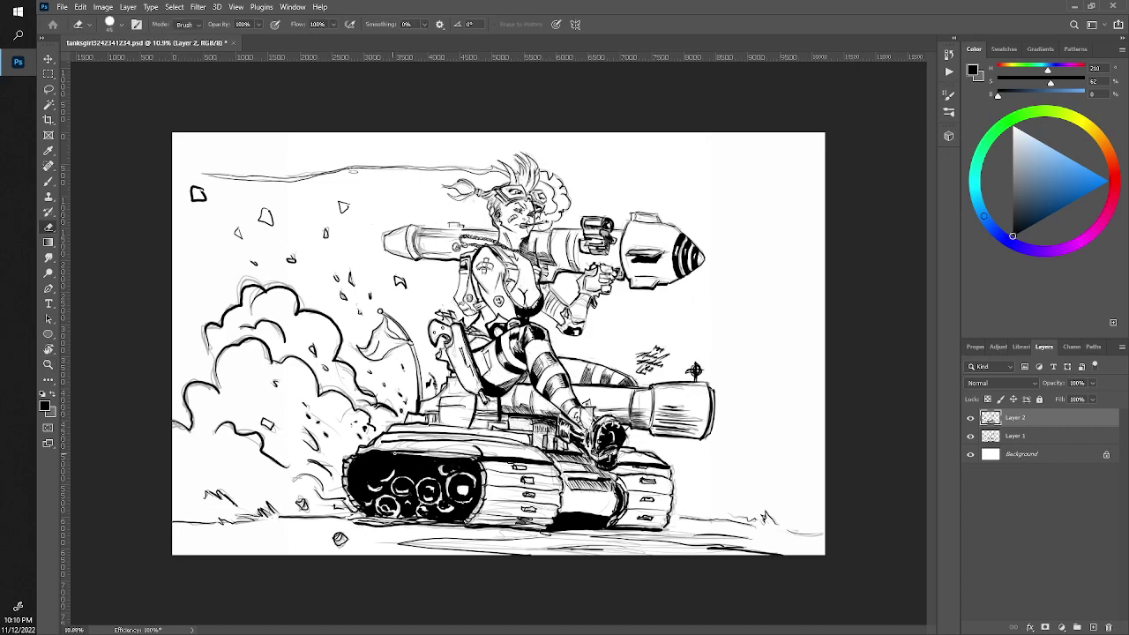
pyautogui.moveTo(394, 454); pyautogui.dragTo(366, 456)
pyautogui.press('Right')
# Darken the ink shadow along the tank's bottom edge and hide the Layer 1 sketch
pyautogui.press('z')
pyautogui.hotkey('ctrl', '+')
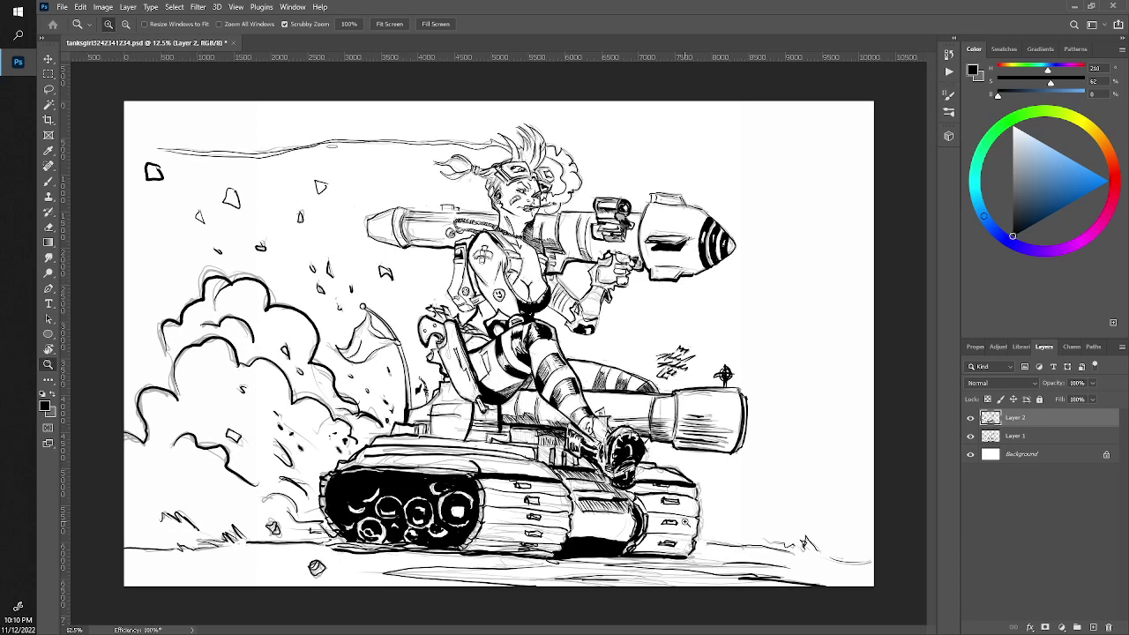
pyautogui.press('b')
pyautogui.moveTo(722, 557)
pyautogui.mouseDown()
pyautogui.moveTo(659, 565)
pyautogui.moveTo(730, 565)
pyautogui.moveTo(713, 568)
pyautogui.mouseUp()
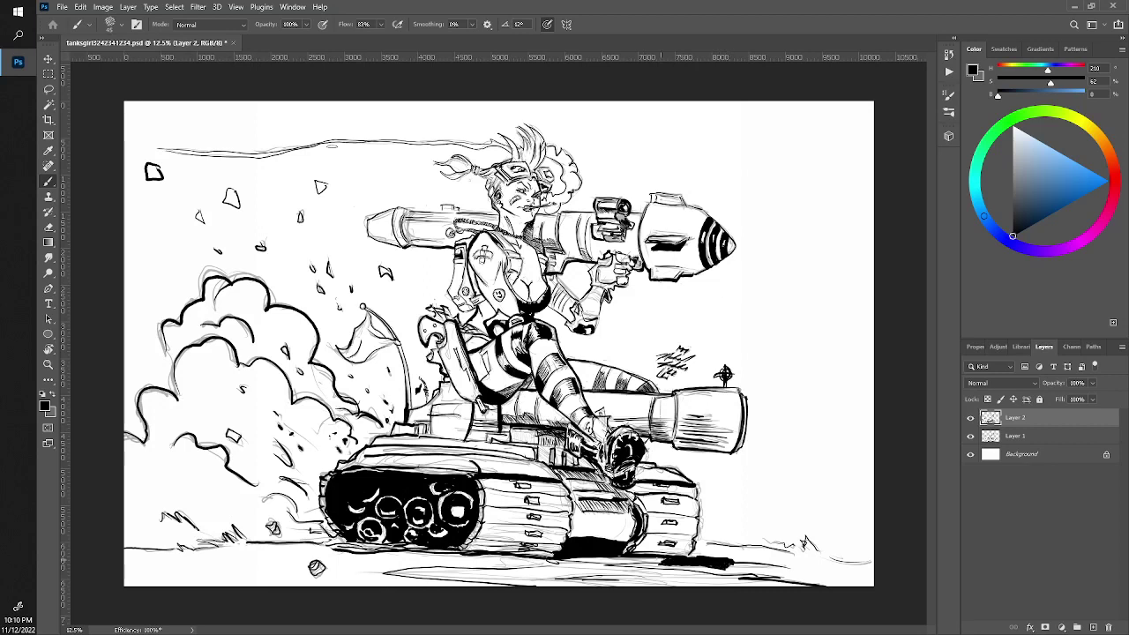
pyautogui.moveTo(648, 557)
pyautogui.mouseDown()
pyautogui.moveTo(593, 558)
pyautogui.moveTo(665, 560)
pyautogui.mouseUp()
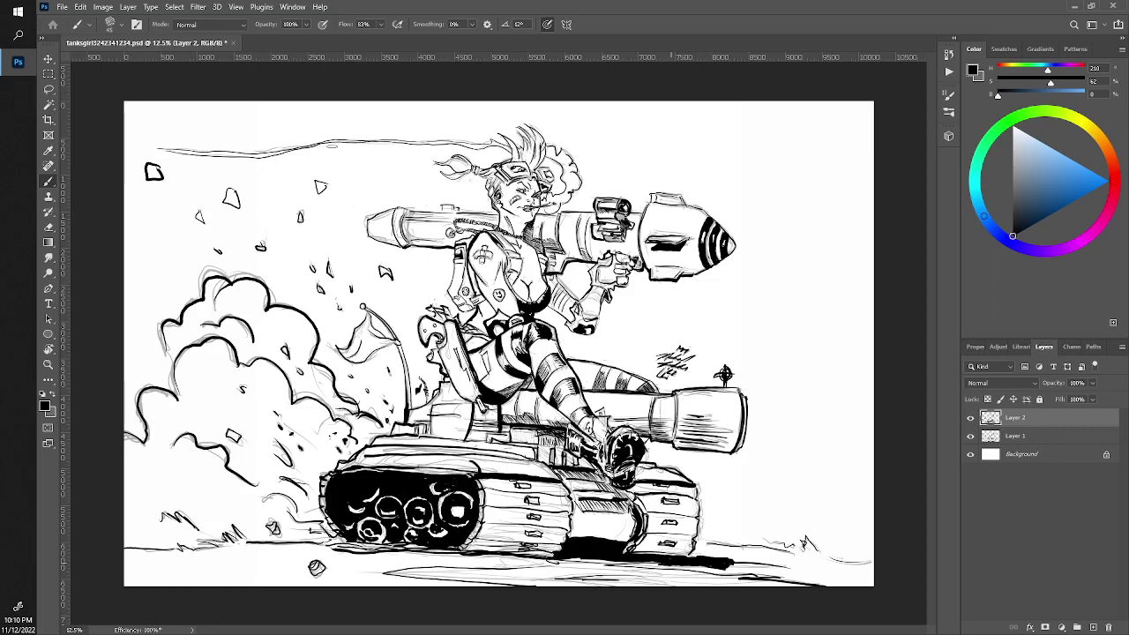
pyautogui.moveTo(712, 556)
pyautogui.mouseDown()
pyautogui.moveTo(683, 556)
pyautogui.moveTo(727, 568)
pyautogui.mouseUp()
pyautogui.click(970, 435)
pyautogui.click(970, 436)
pyautogui.click(970, 437)
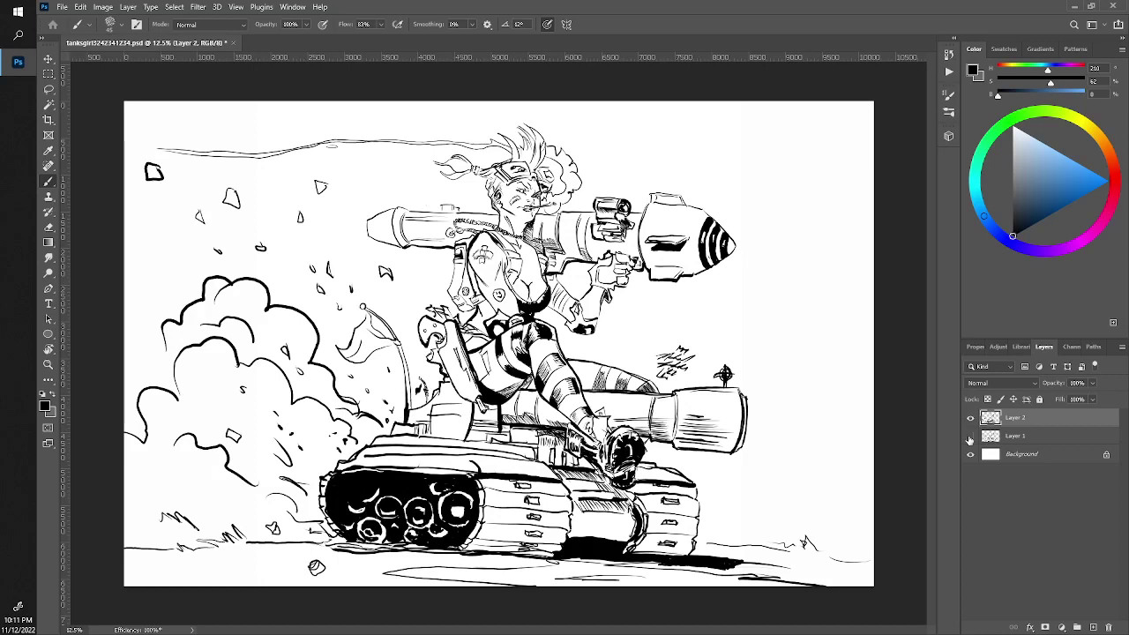
# With the sketch hidden, add short hatching strokes and small ink marks across the tank top
pyautogui.click(970, 436)
pyautogui.moveTo(570, 471)
pyautogui.mouseDown()
pyautogui.moveTo(585, 456)
pyautogui.moveTo(559, 469)
pyautogui.moveTo(543, 457)
pyautogui.mouseUp()
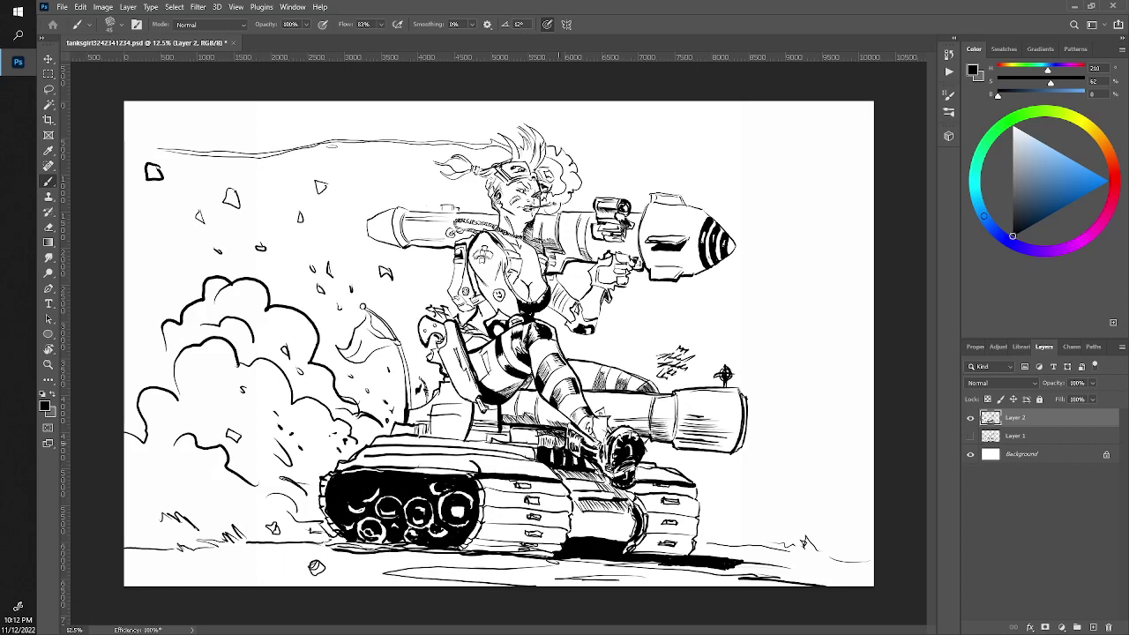
pyautogui.moveTo(557, 437); pyautogui.dragTo(537, 439)
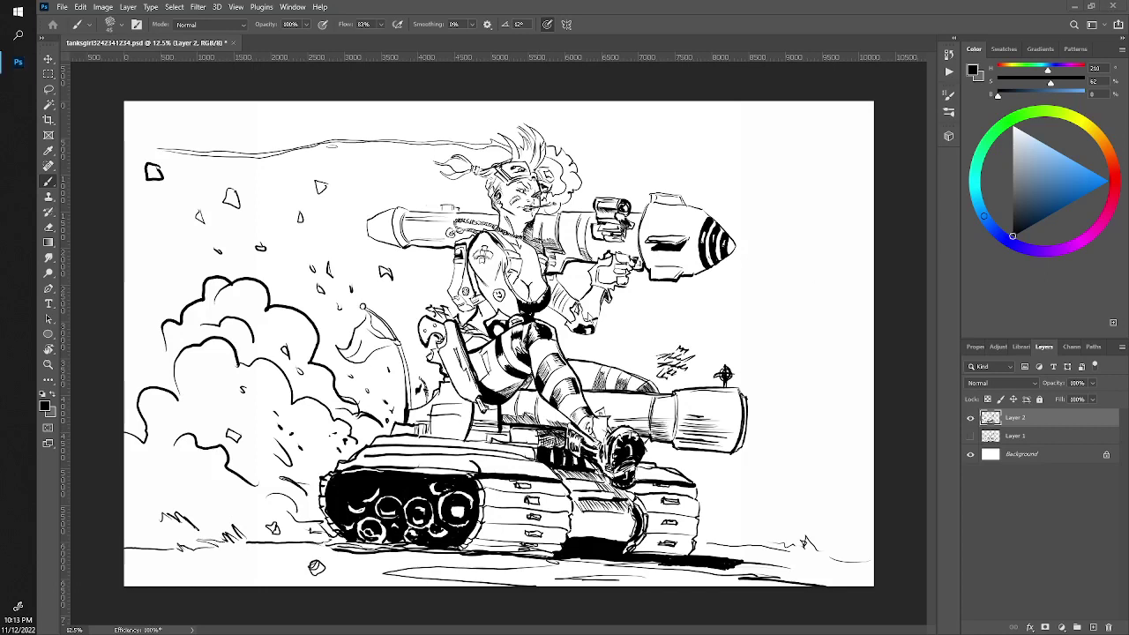
# Zoom in, hatch the girl's forearm shading, and add a small mark near her gun hand
pyautogui.scroll(5, 502, 318)
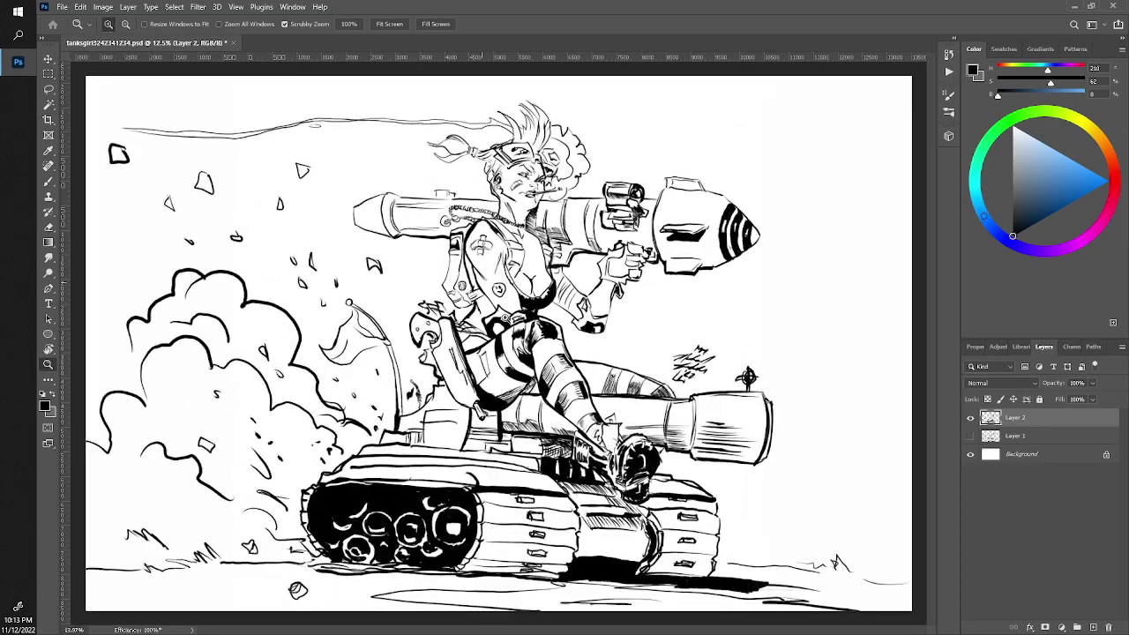
pyautogui.scroll(3, 498, 344)
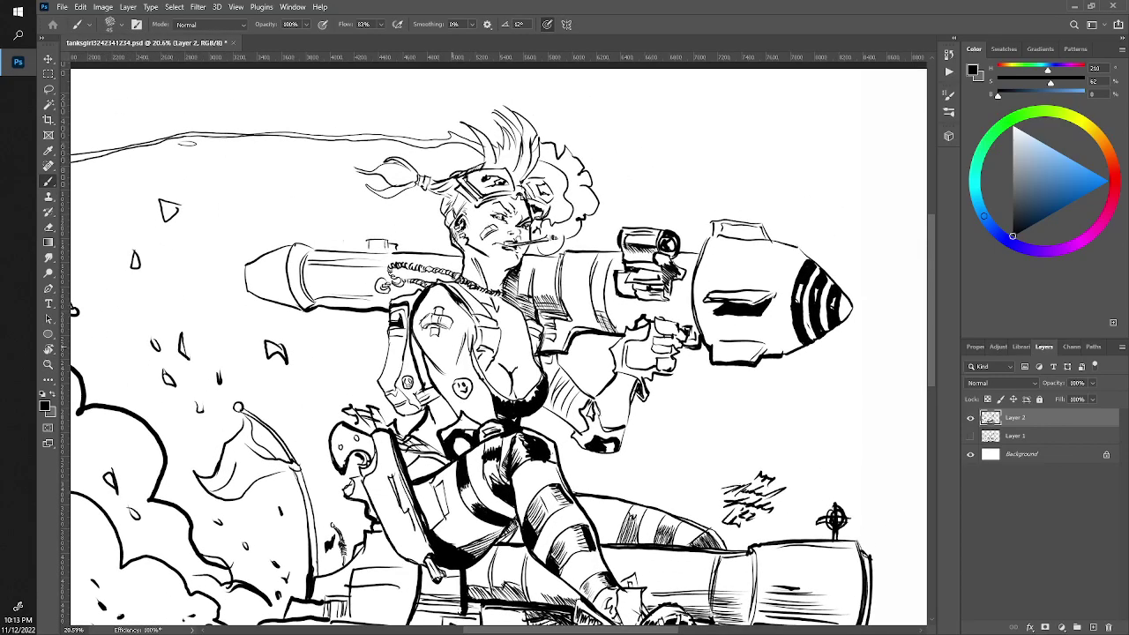
pyautogui.moveTo(626, 427)
pyautogui.mouseDown()
pyautogui.moveTo(640, 381)
pyautogui.moveTo(621, 450)
pyautogui.moveTo(576, 439)
pyautogui.mouseUp()
pyautogui.moveTo(594, 418)
pyautogui.mouseDown()
pyautogui.moveTo(612, 375)
pyautogui.moveTo(599, 397)
pyautogui.mouseUp()
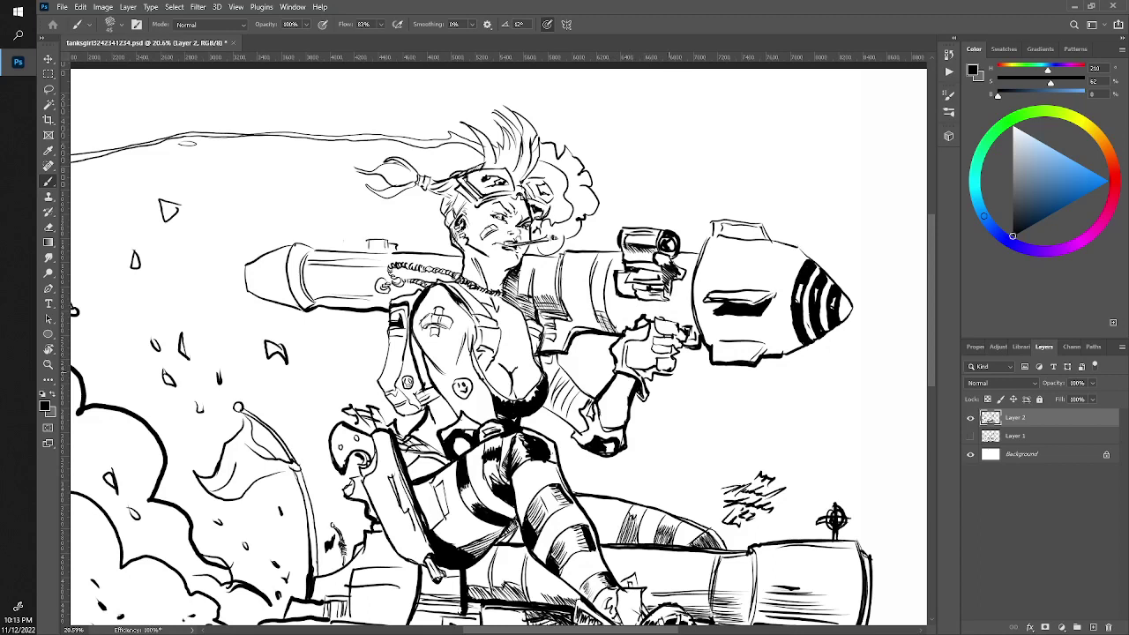
pyautogui.moveTo(669, 363); pyautogui.dragTo(676, 372)
pyautogui.press('e')
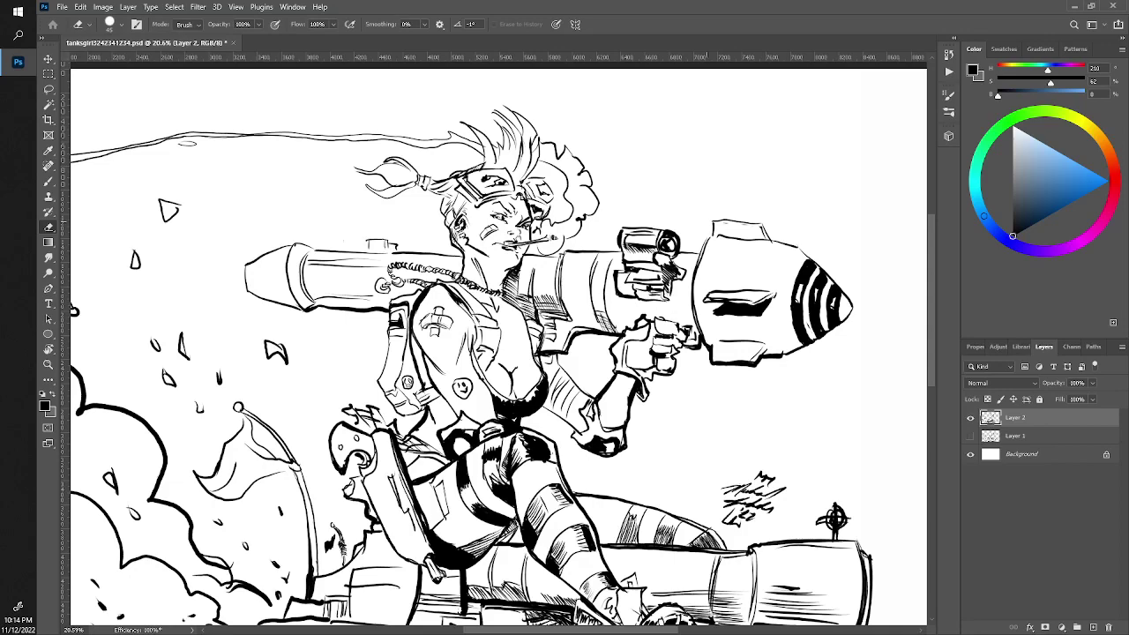
# Draw hair strands near the headband and fine hatching beside the girl's eye
pyautogui.scroll(-3, 529, 229)
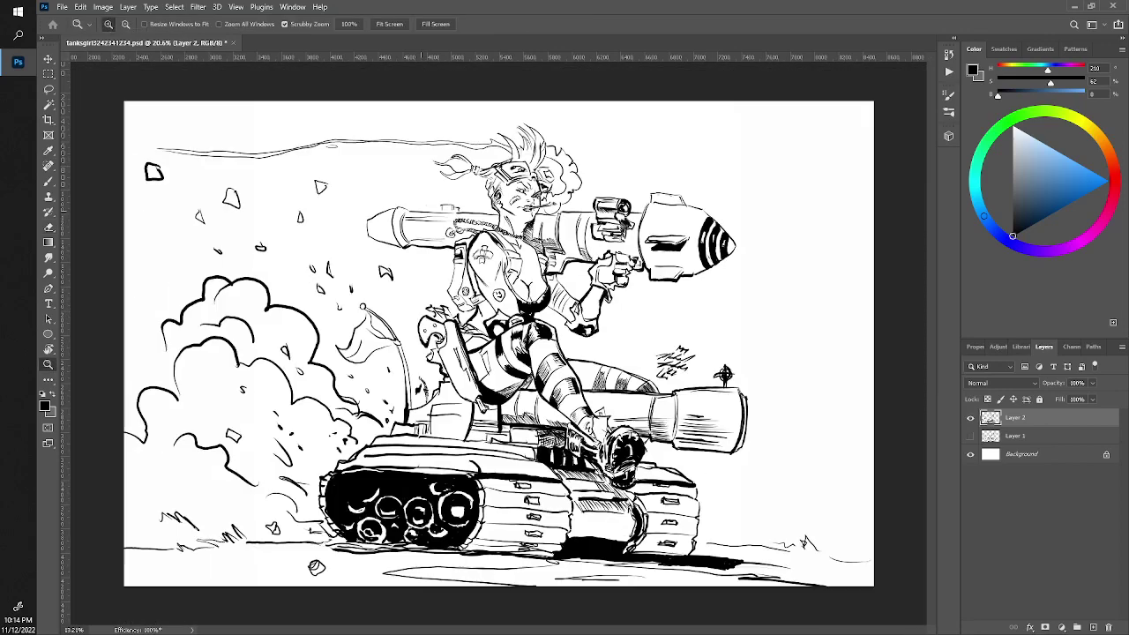
pyautogui.scroll(6, 529, 229)
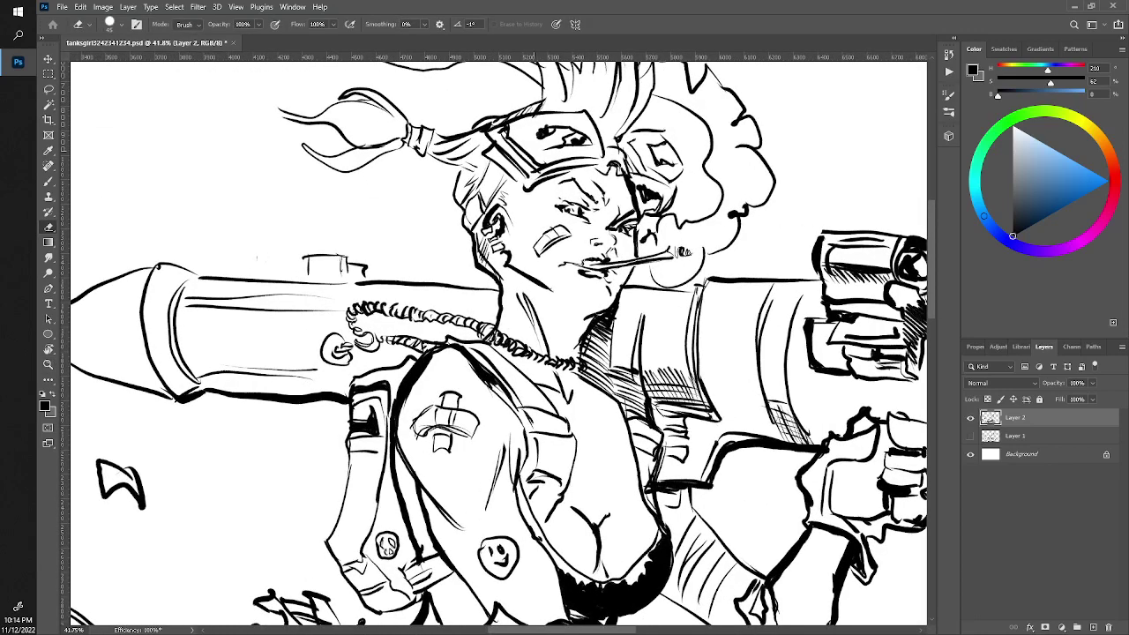
pyautogui.press('b')
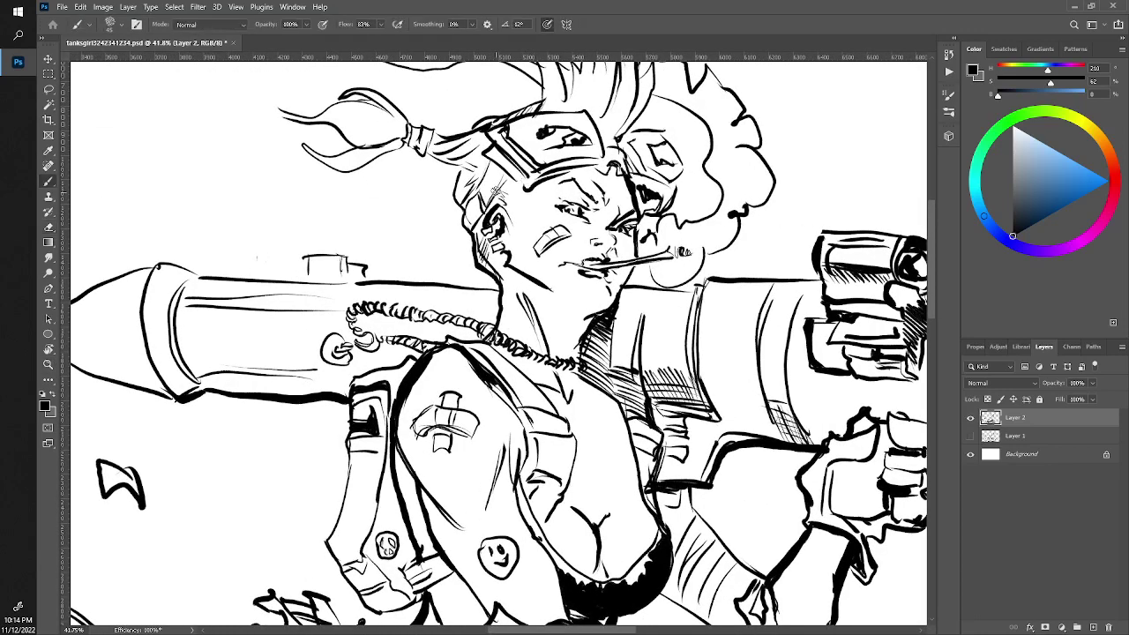
pyautogui.moveTo(504, 180)
pyautogui.mouseDown()
pyautogui.moveTo(484, 212)
pyautogui.moveTo(499, 175)
pyautogui.moveTo(487, 170)
pyautogui.moveTo(471, 196)
pyautogui.mouseUp()
pyautogui.moveTo(566, 207); pyautogui.dragTo(577, 214)
pyautogui.press('e')
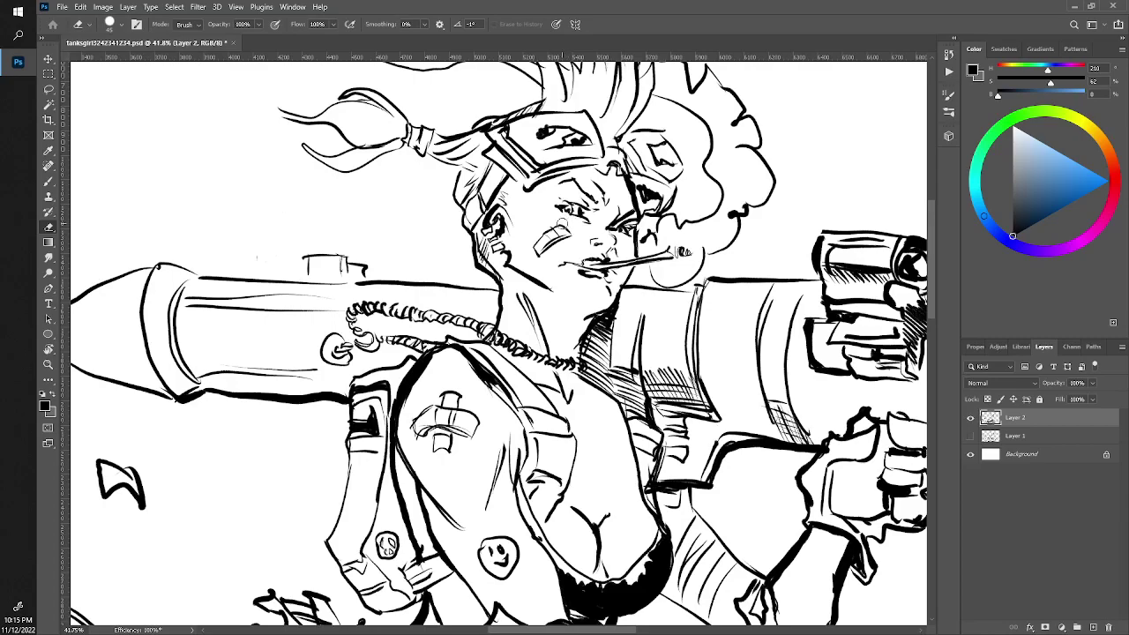
pyautogui.press('z')
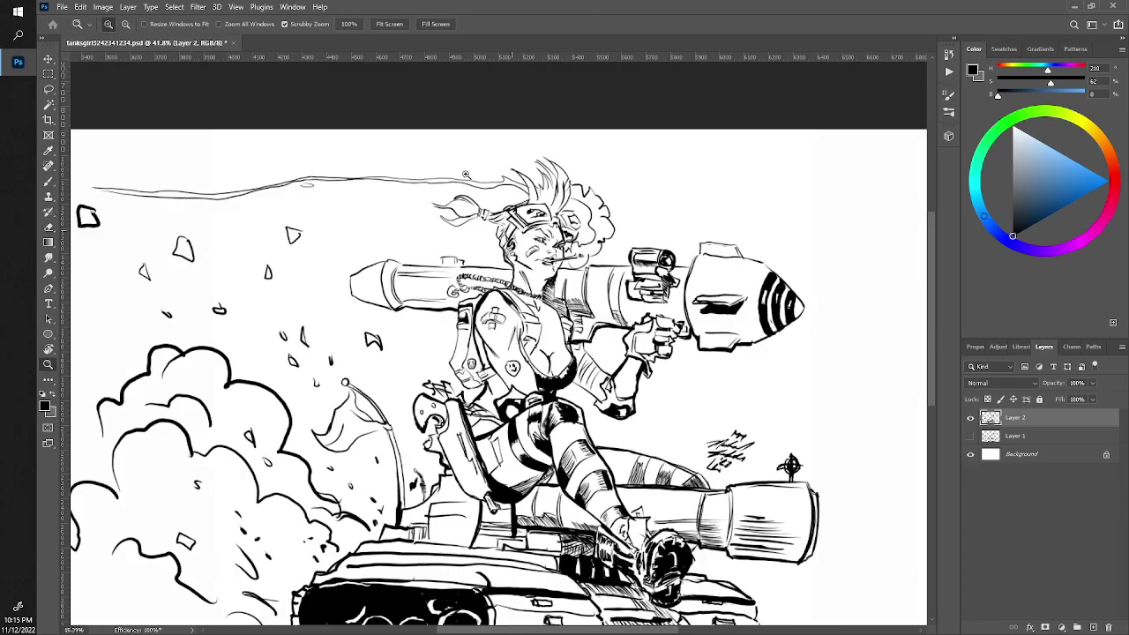
pyautogui.moveTo(568, 221); pyautogui.dragTo(459, 162)
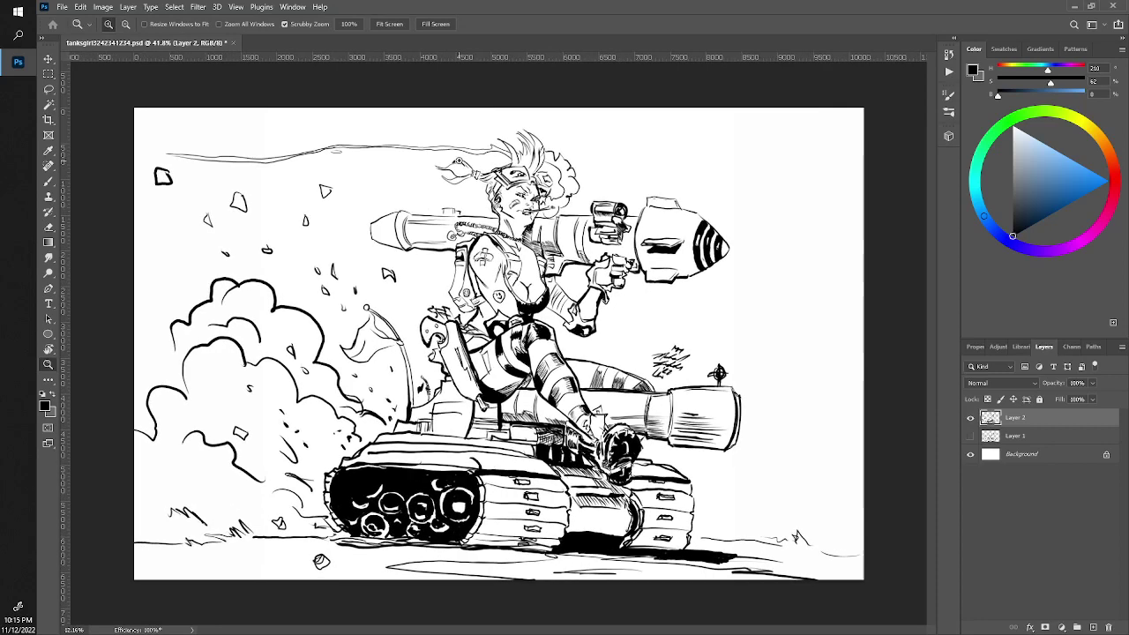
pyautogui.moveTo(458, 162)
pyautogui.mouseDown()
pyautogui.moveTo(476, 173)
pyautogui.moveTo(532, 171)
pyautogui.mouseUp()
# Ink the goggles' nose bridge and edge, mark around the eye, and hatch the neck
pyautogui.press('e')
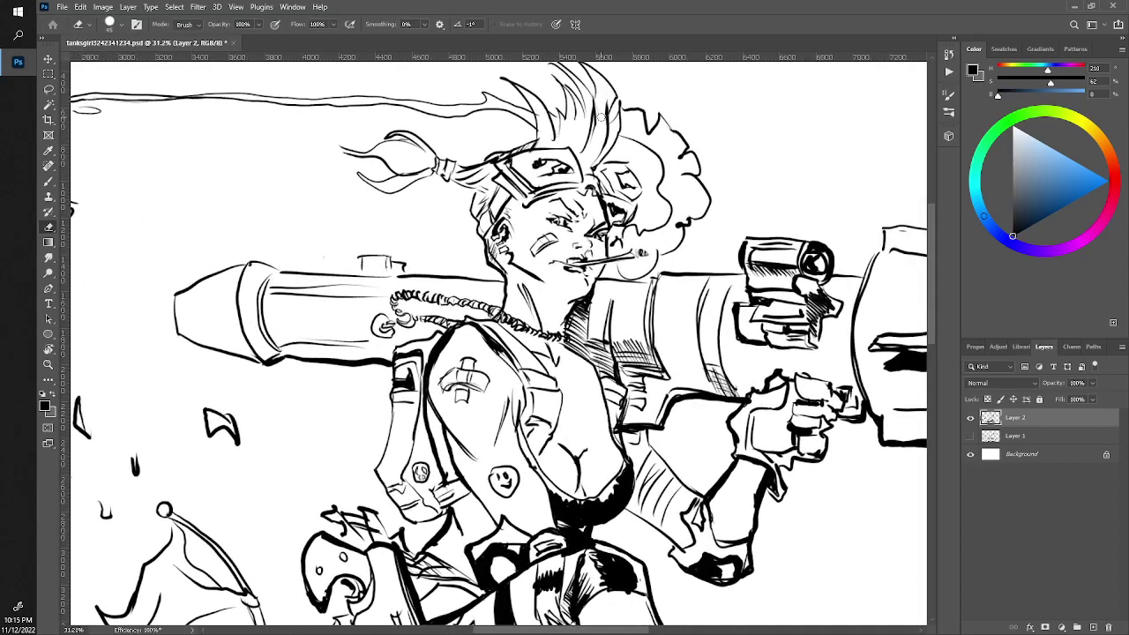
pyautogui.press('b')
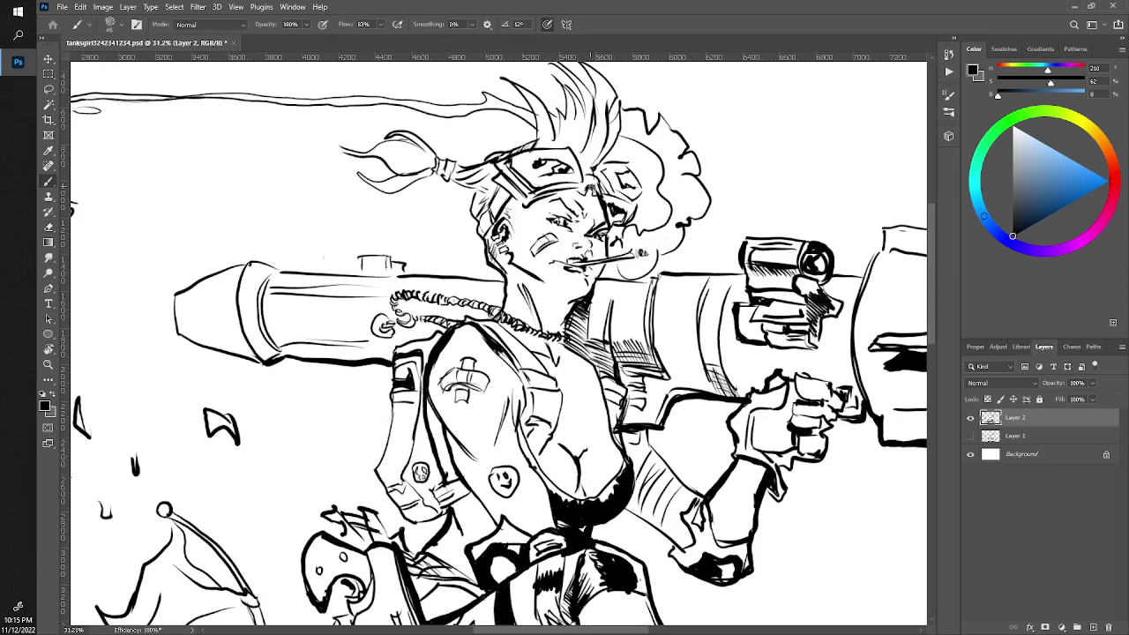
pyautogui.moveTo(589, 185); pyautogui.dragTo(583, 192)
pyautogui.moveTo(594, 175); pyautogui.dragTo(581, 177)
pyautogui.moveTo(596, 226); pyautogui.dragTo(607, 221)
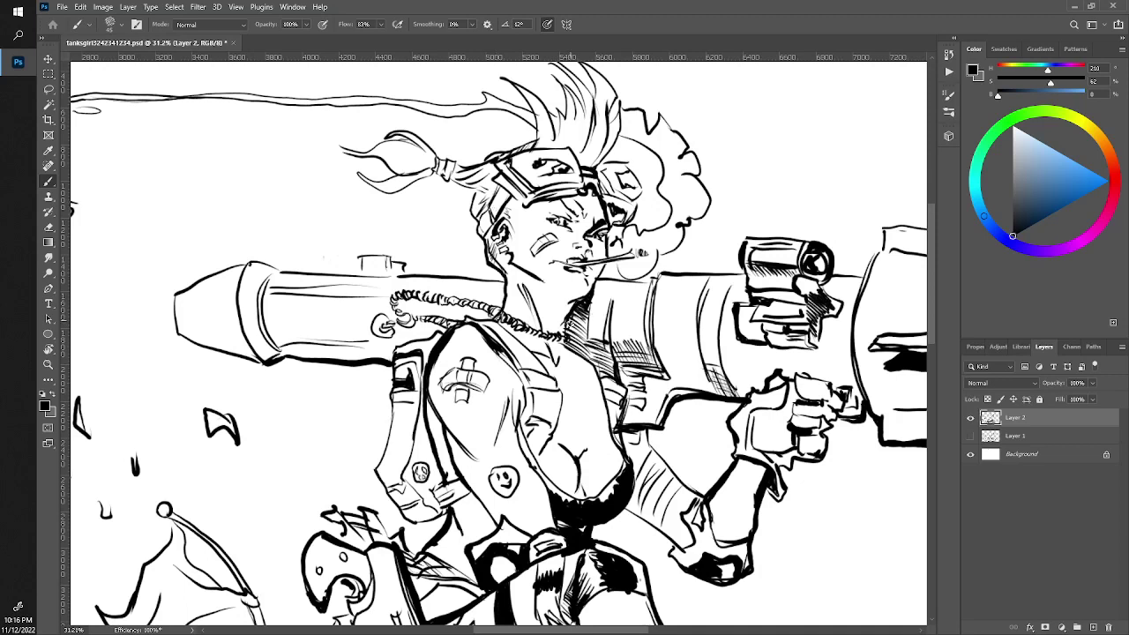
pyautogui.moveTo(570, 315)
pyautogui.mouseDown()
pyautogui.moveTo(567, 340)
pyautogui.moveTo(583, 312)
pyautogui.moveTo(582, 344)
pyautogui.moveTo(571, 333)
pyautogui.moveTo(582, 305)
pyautogui.mouseUp()
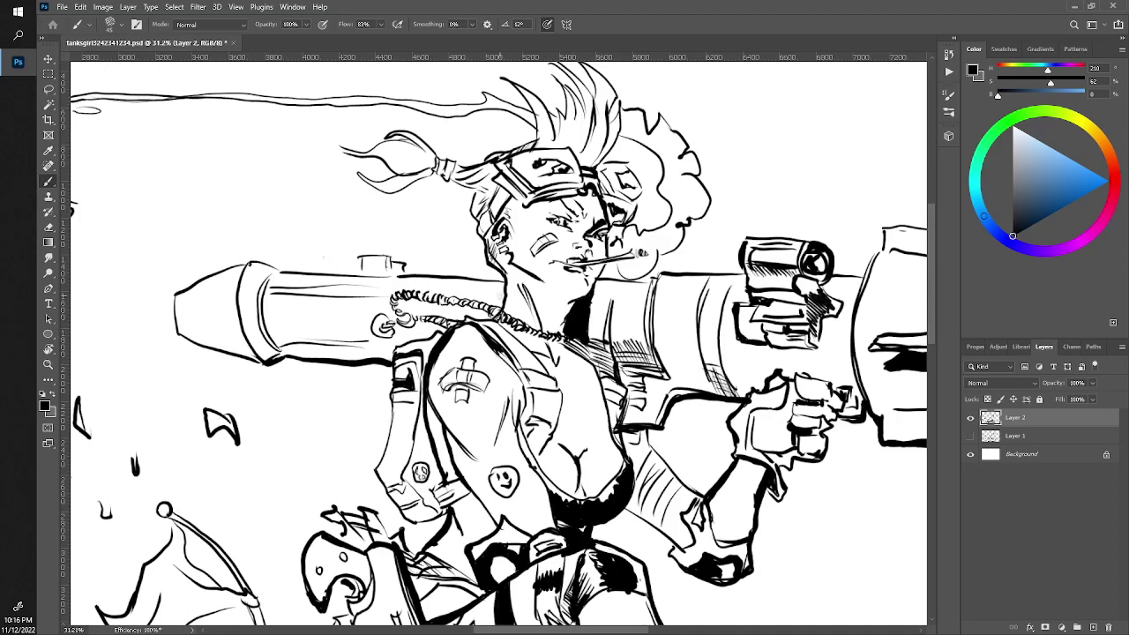
# Draw a curved line below the cigarette smoke
pyautogui.press('e')
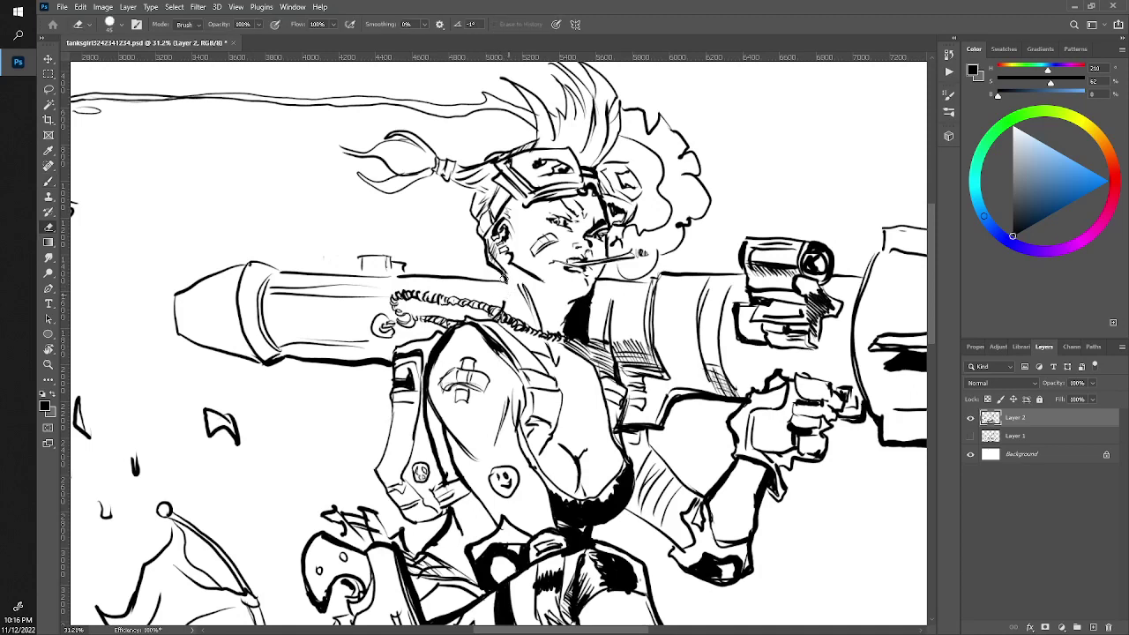
pyautogui.press('b')
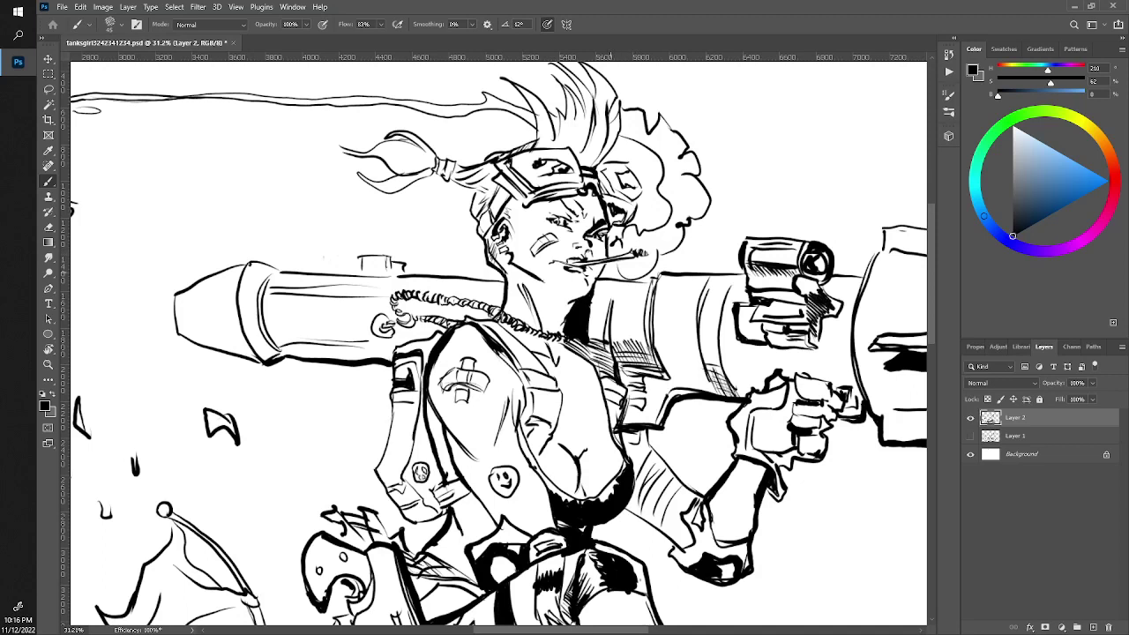
pyautogui.moveTo(610, 269); pyautogui.dragTo(680, 231)
# Redraw the launcher's rear ring and tip outline with thicker, bolder strokes
pyautogui.moveTo(269, 273); pyautogui.dragTo(280, 351)
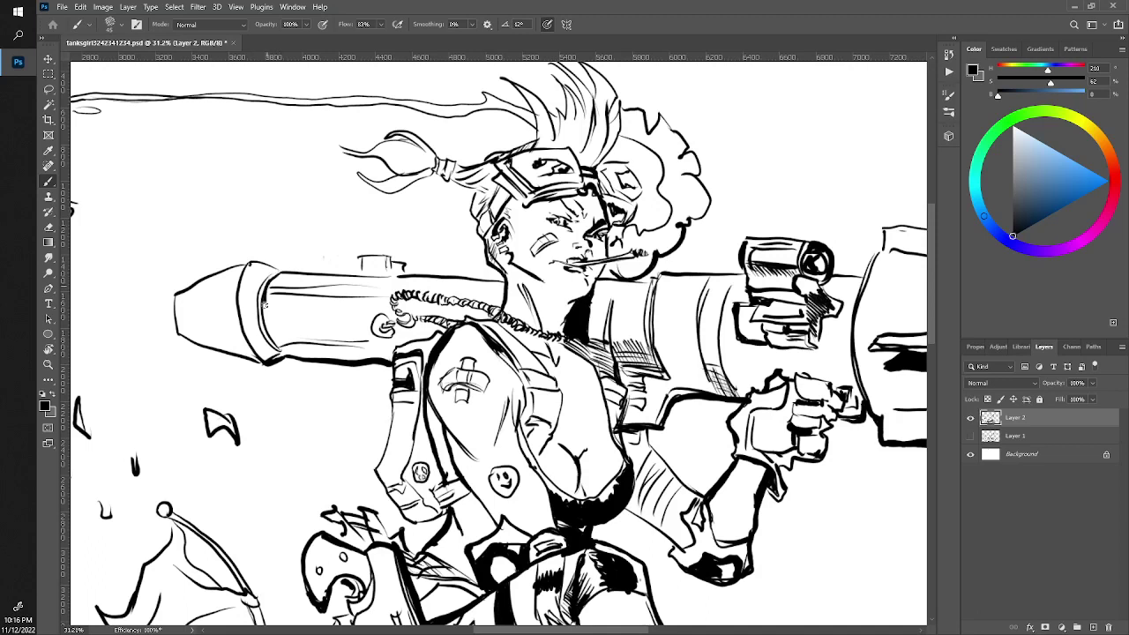
pyautogui.moveTo(271, 272)
pyautogui.mouseDown()
pyautogui.moveTo(261, 324)
pyautogui.moveTo(283, 345)
pyautogui.mouseUp()
pyautogui.moveTo(249, 261); pyautogui.dragTo(265, 357)
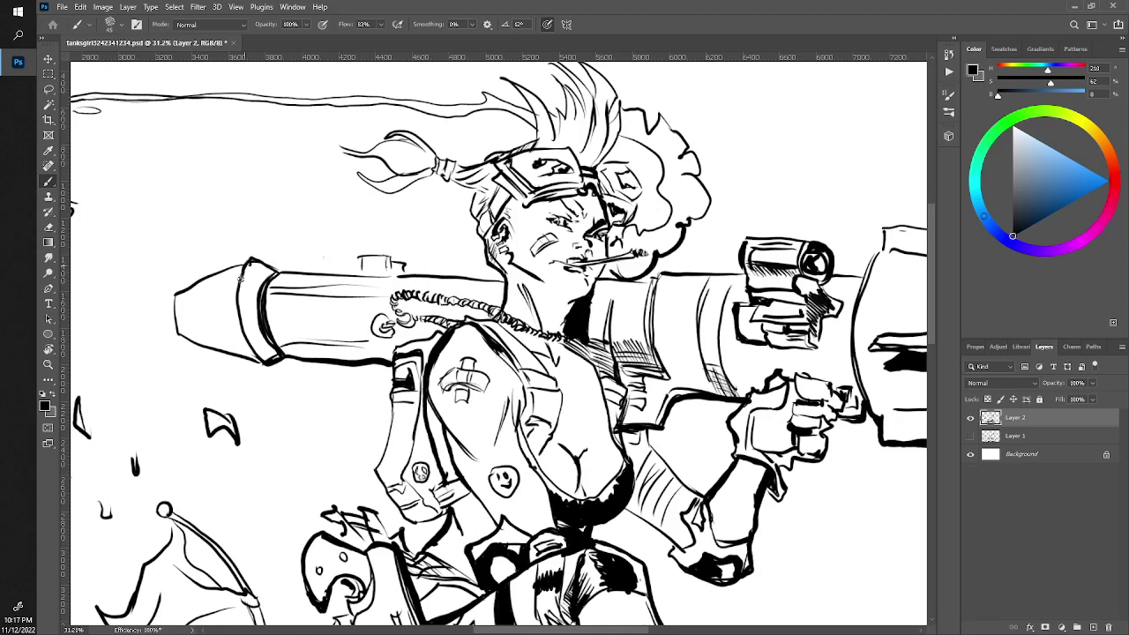
pyautogui.moveTo(250, 259)
pyautogui.mouseDown()
pyautogui.moveTo(174, 311)
pyautogui.moveTo(181, 335)
pyautogui.moveTo(261, 362)
pyautogui.mouseUp()
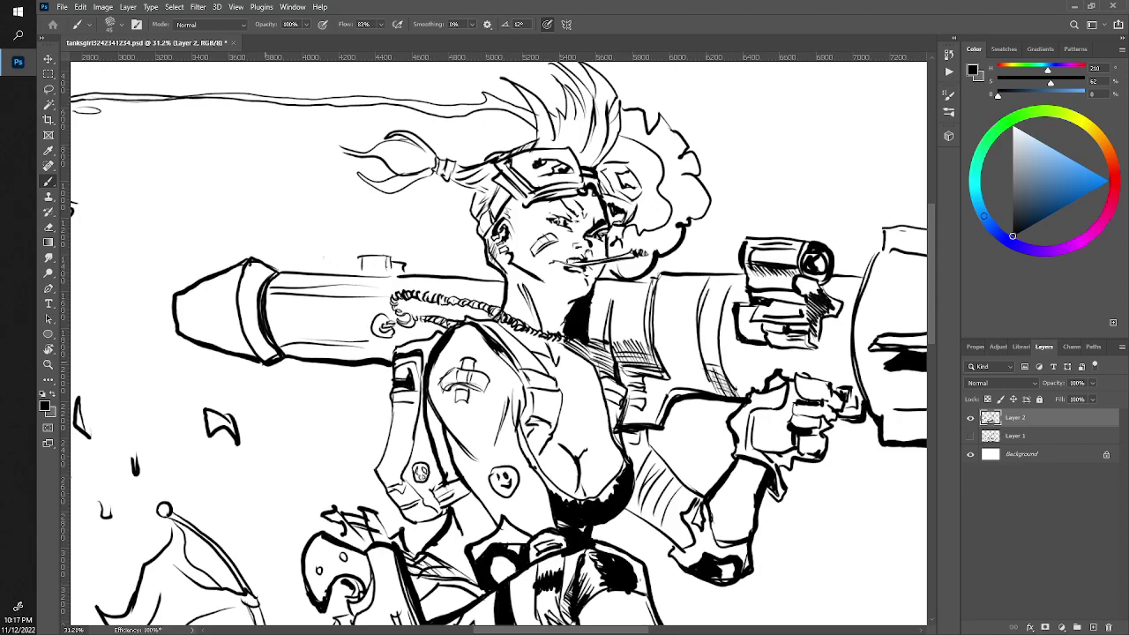
# Zoom out with Scrubby Zoom so the whole tank illustration fits in view
pyautogui.scroll(-5, 692, 370)
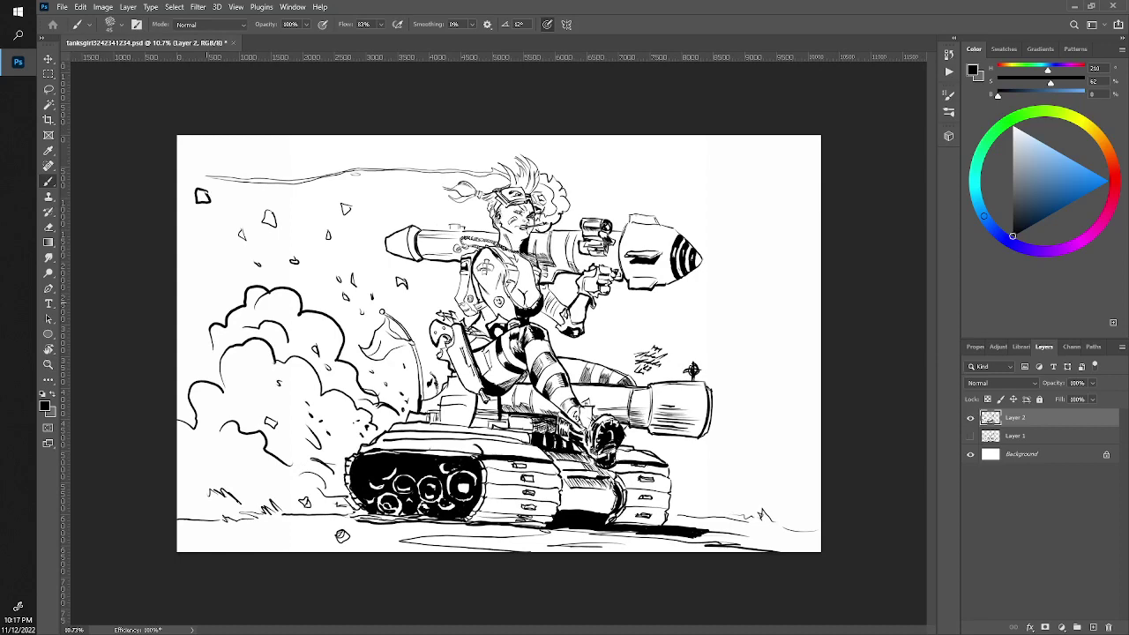
pyautogui.press('z')
pyautogui.moveTo(264, 343)
pyautogui.mouseDown()
pyautogui.moveTo(295, 344)
pyautogui.moveTo(285, 346)
pyautogui.mouseUp()
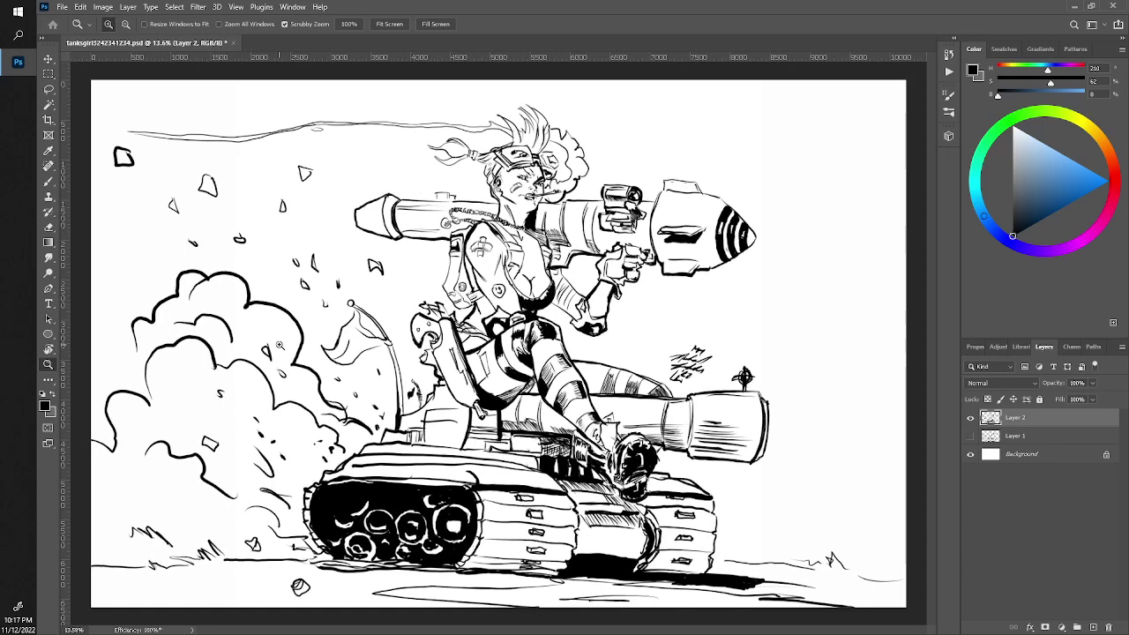
pyautogui.press('b')
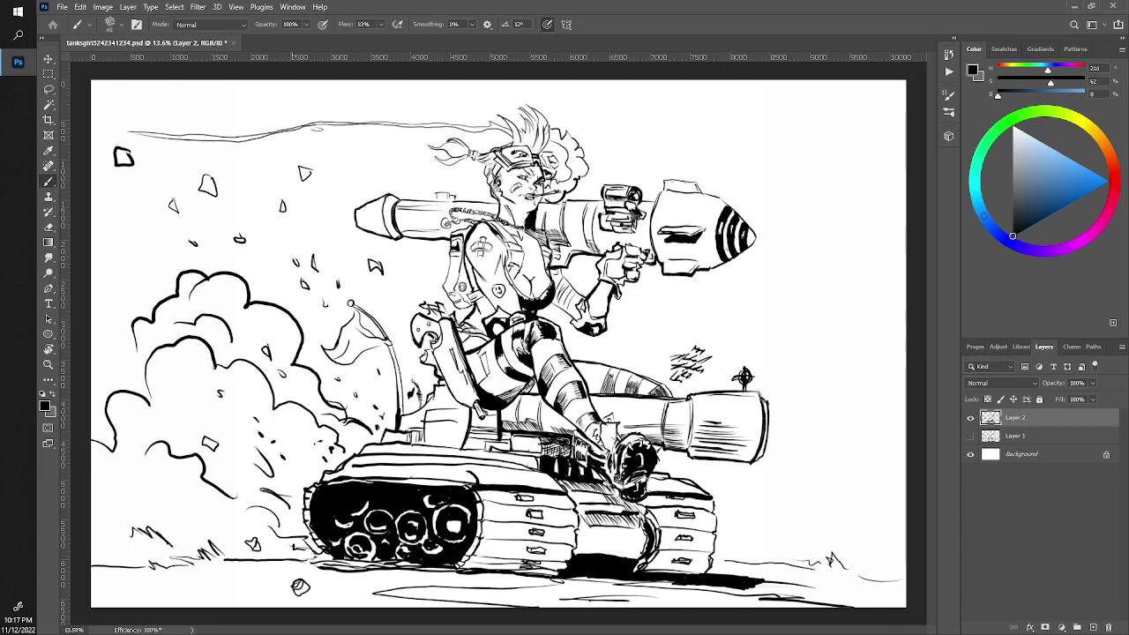